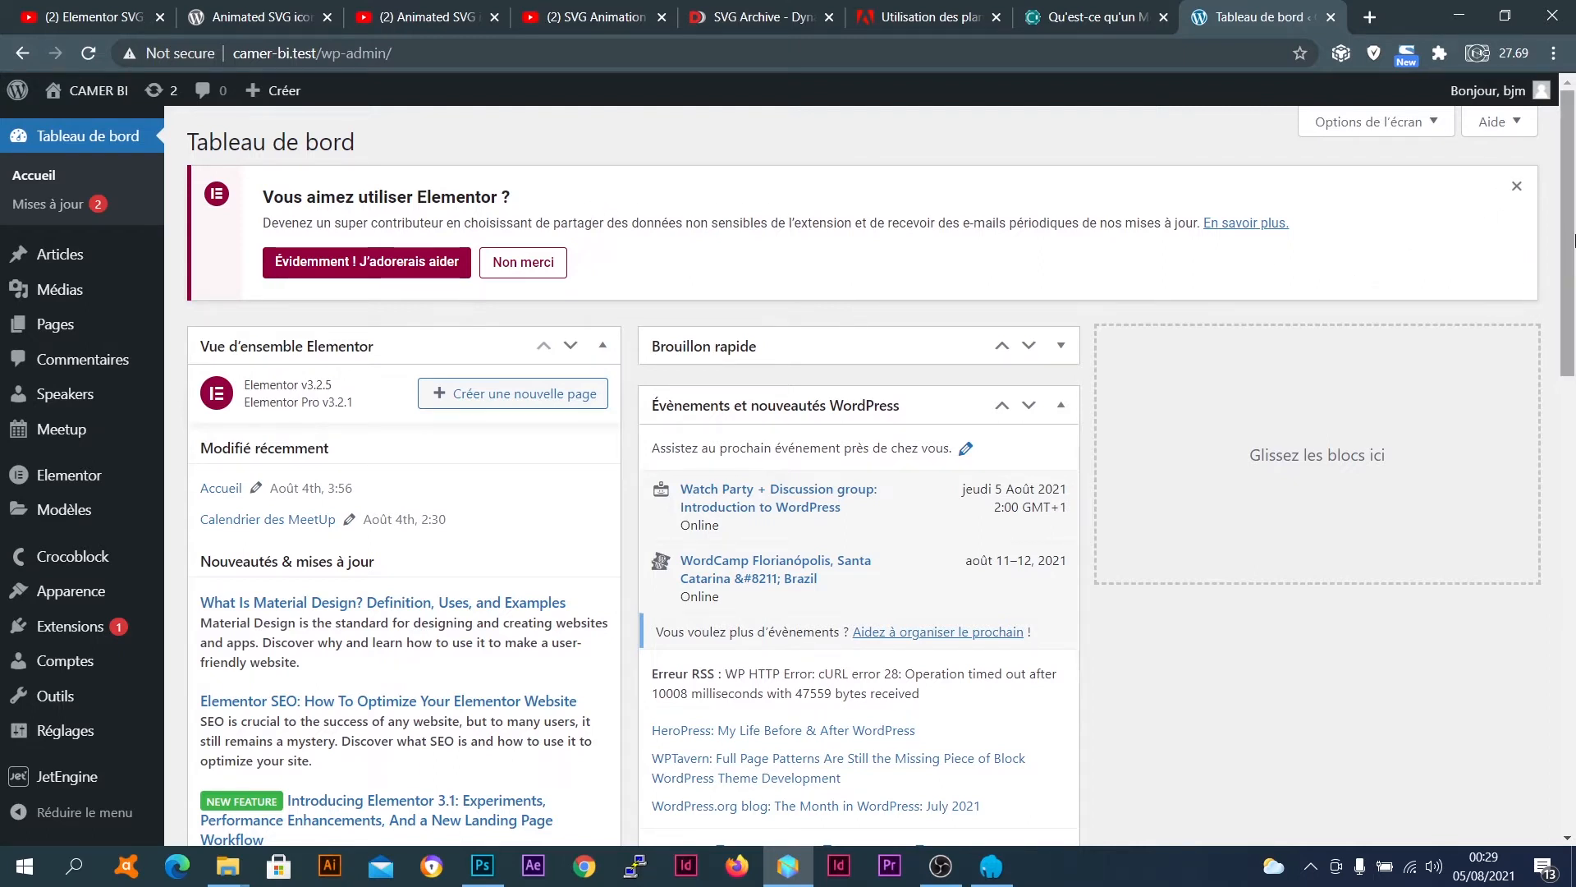
Open the WordPress page for adding new extensions
left_click_drag(1568, 280, 1556, 312)
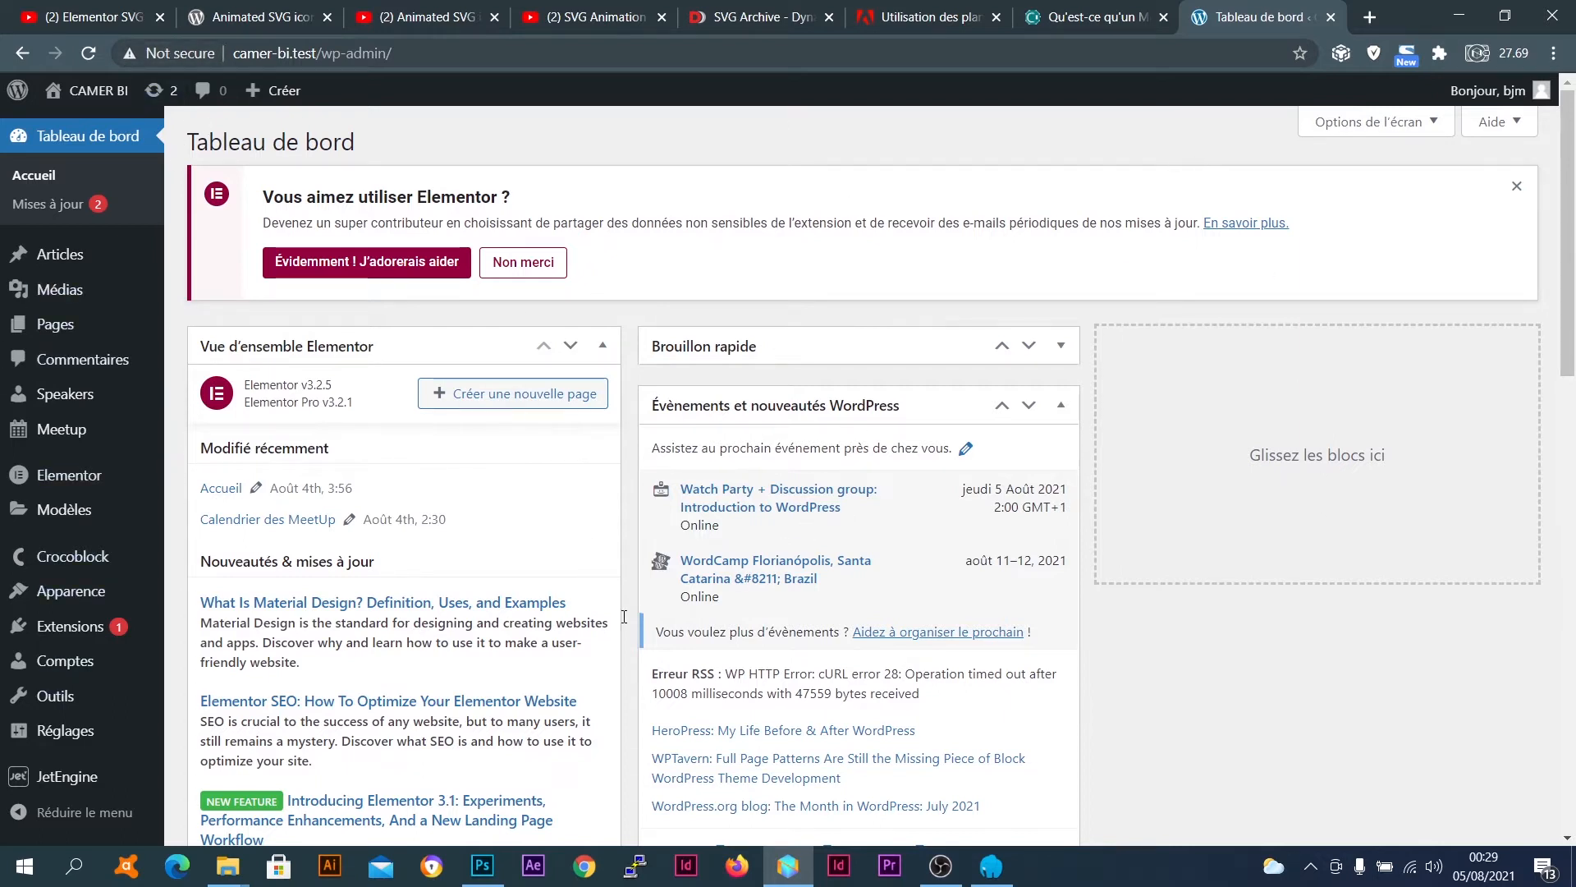
scroll(166, 421, "down", 3)
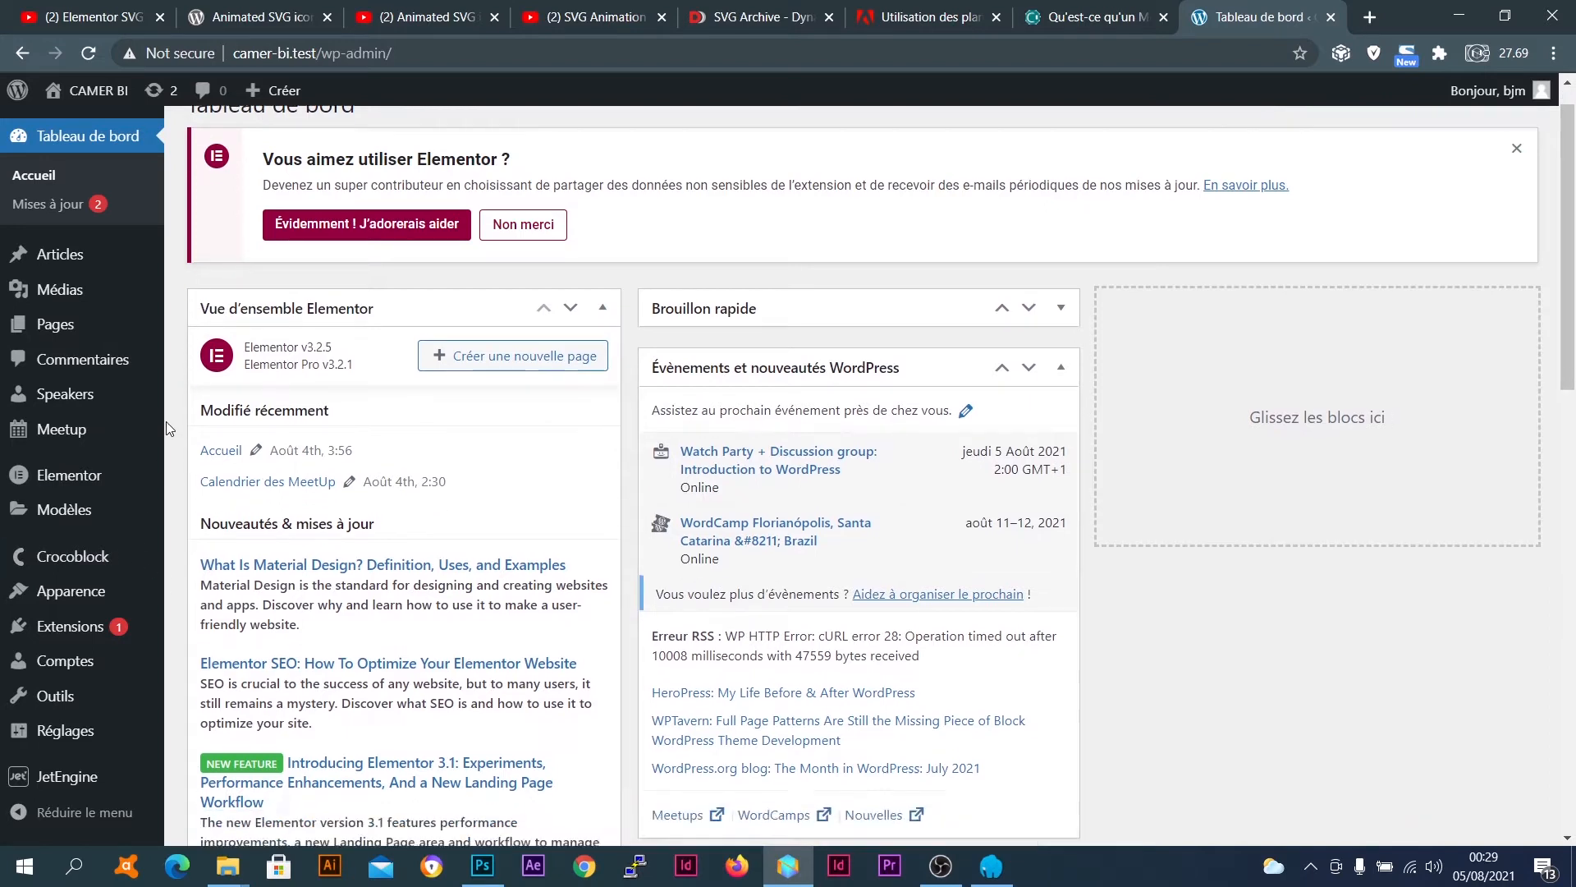
mouse_move(78, 631)
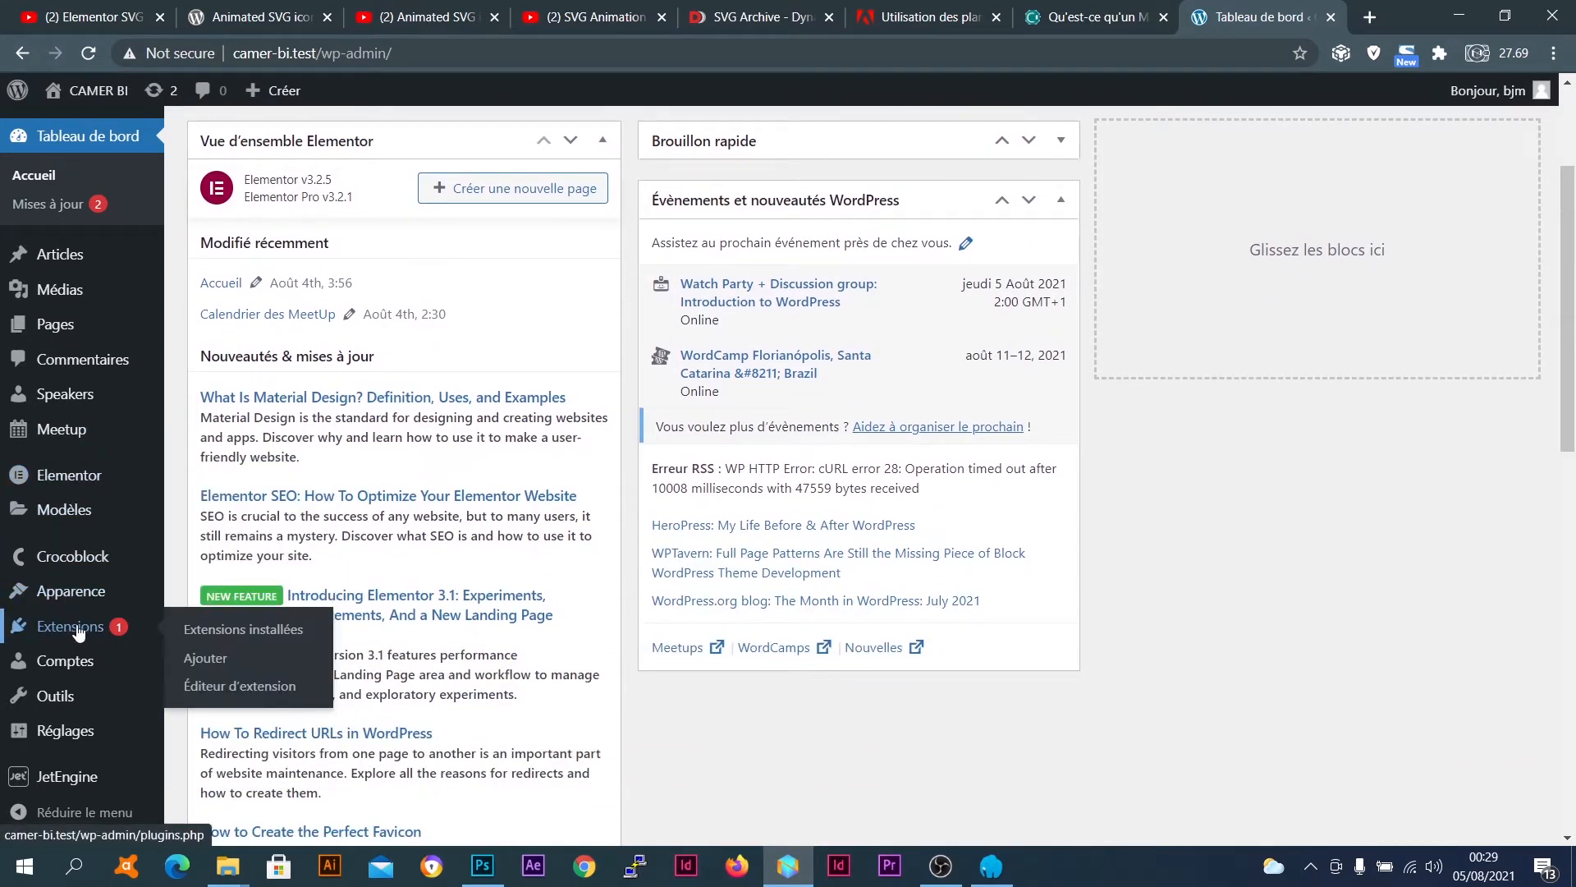
left_click(215, 665)
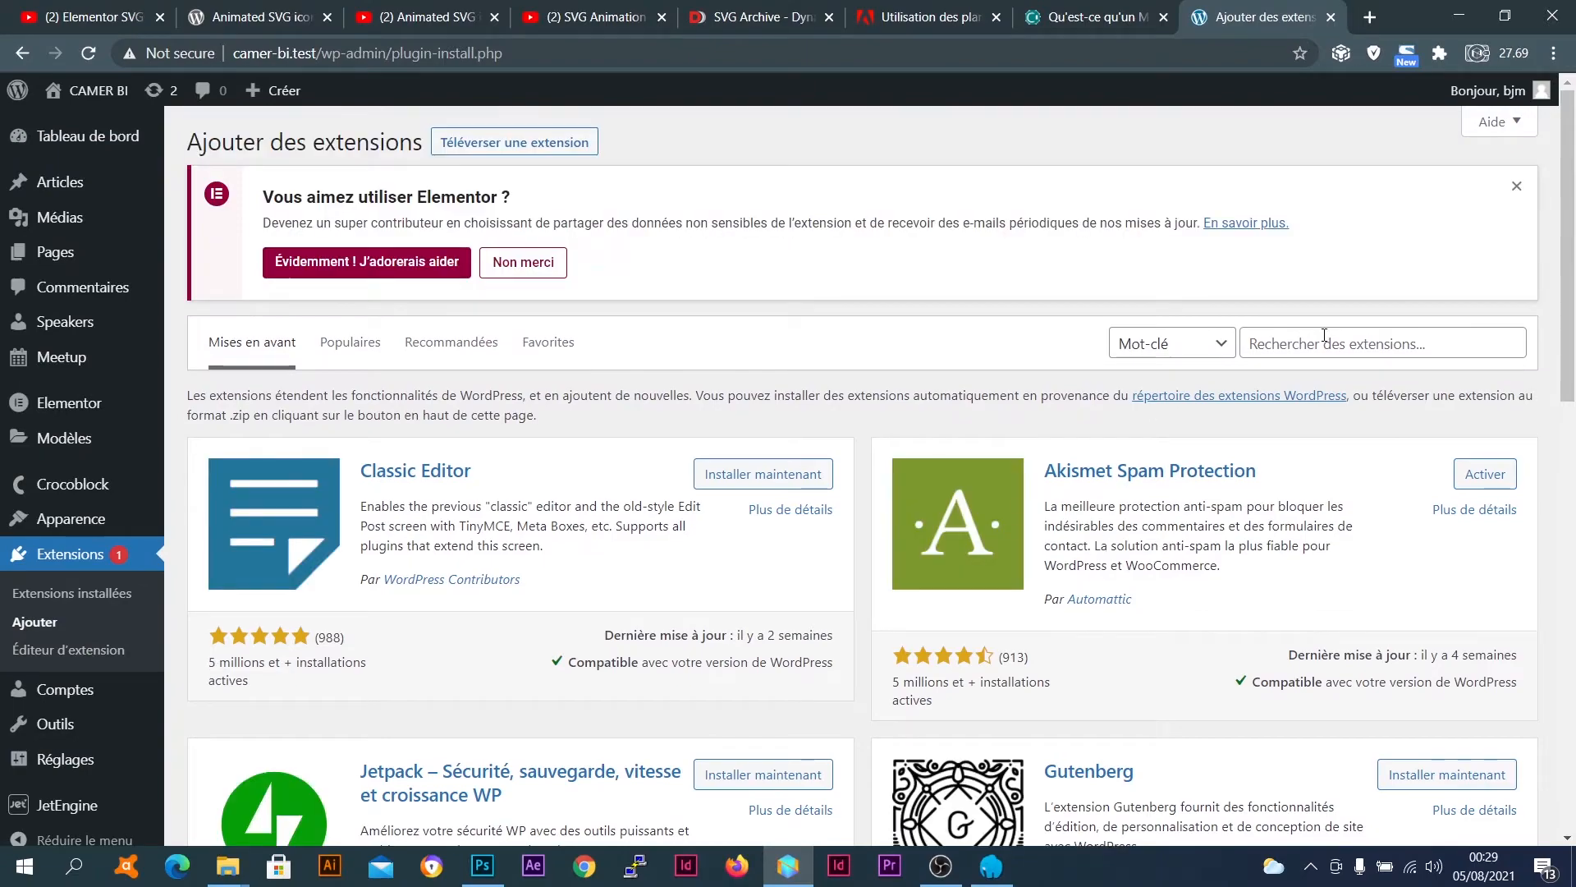
Search the available extensions for "elementor"
scroll(454, 376, "down", 13)
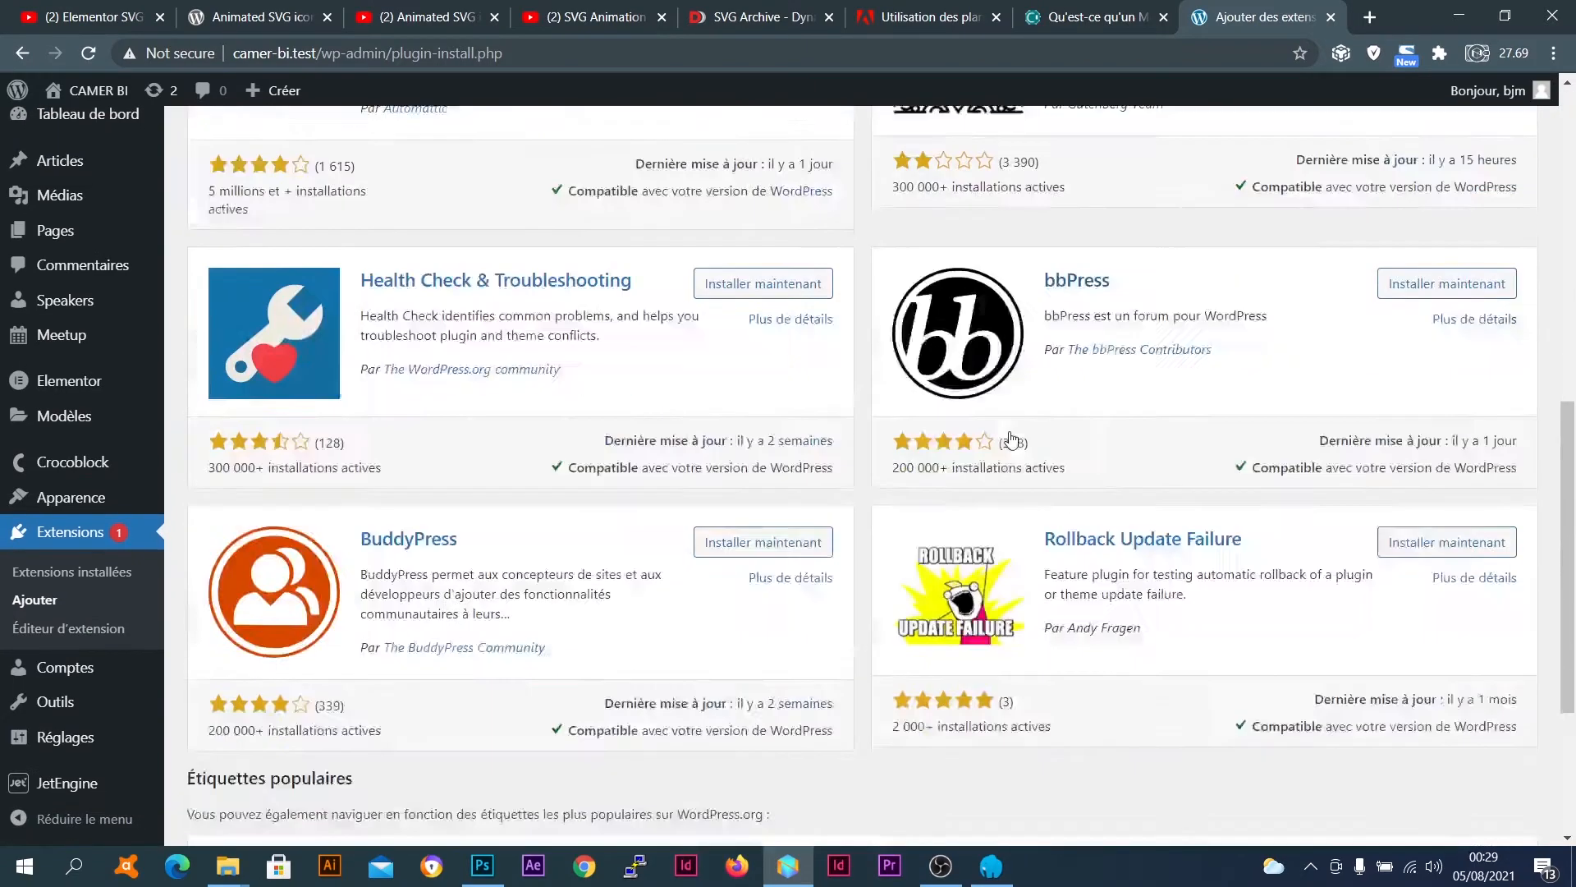
scroll(497, 435, "up", 13)
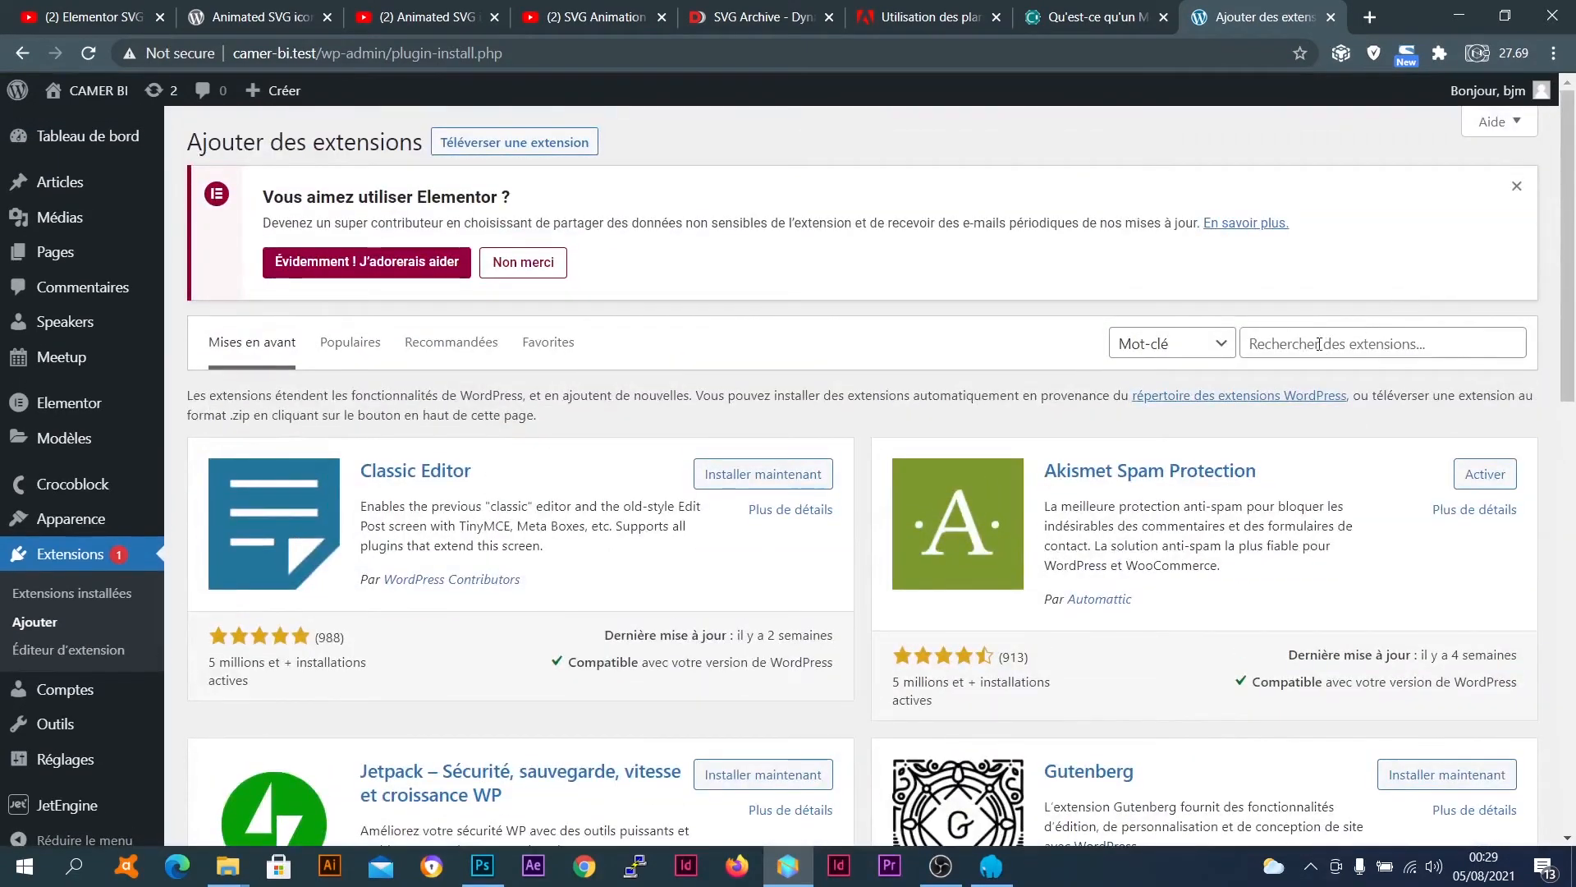
left_click(1324, 350)
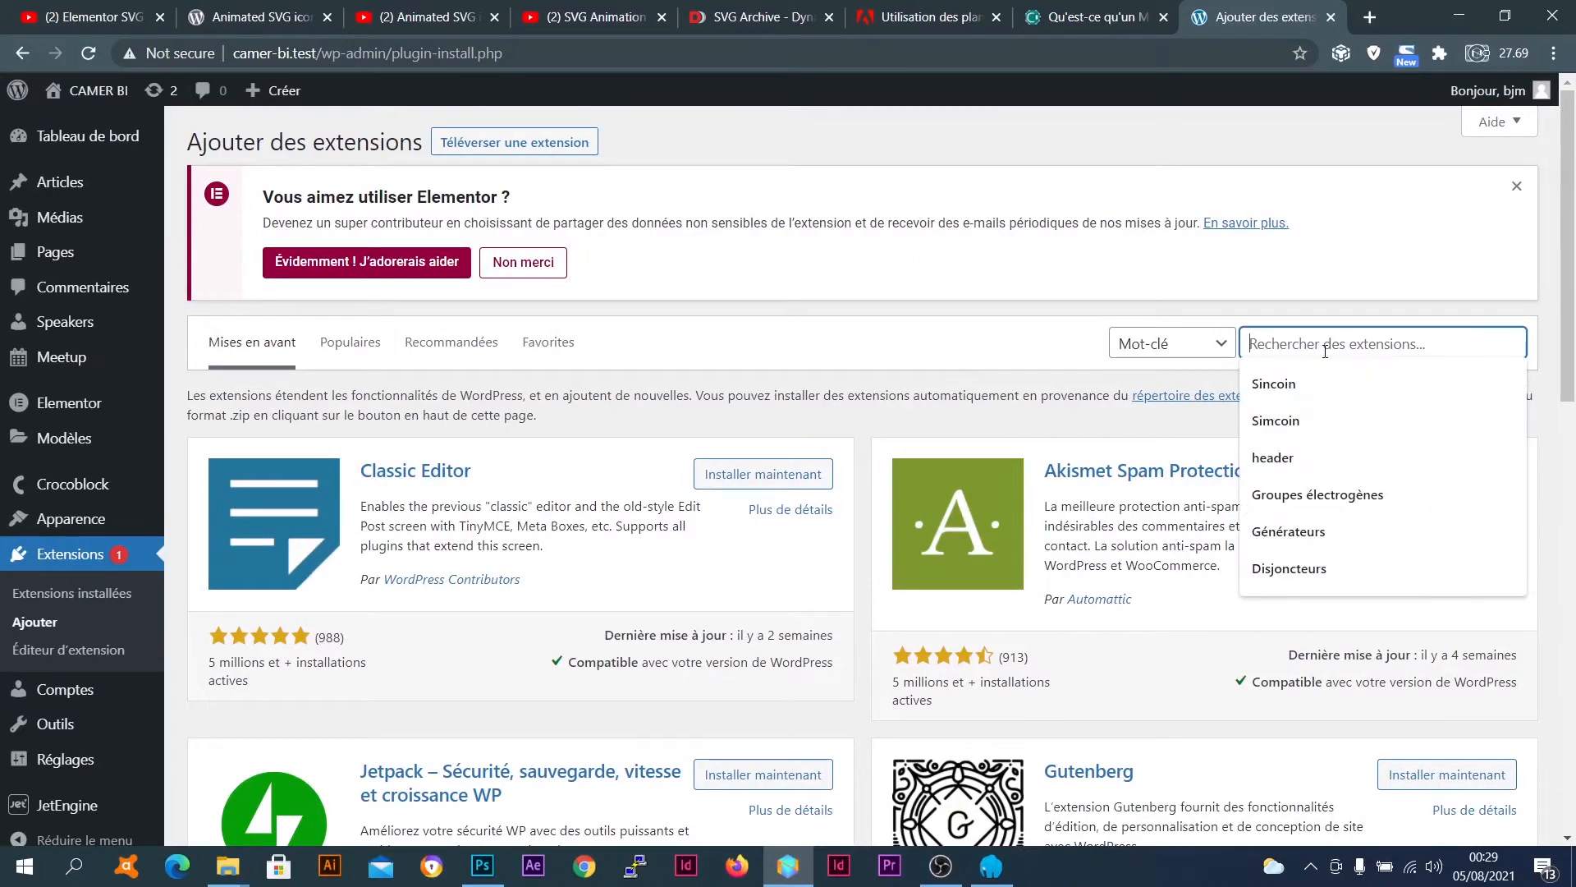
type("elem")
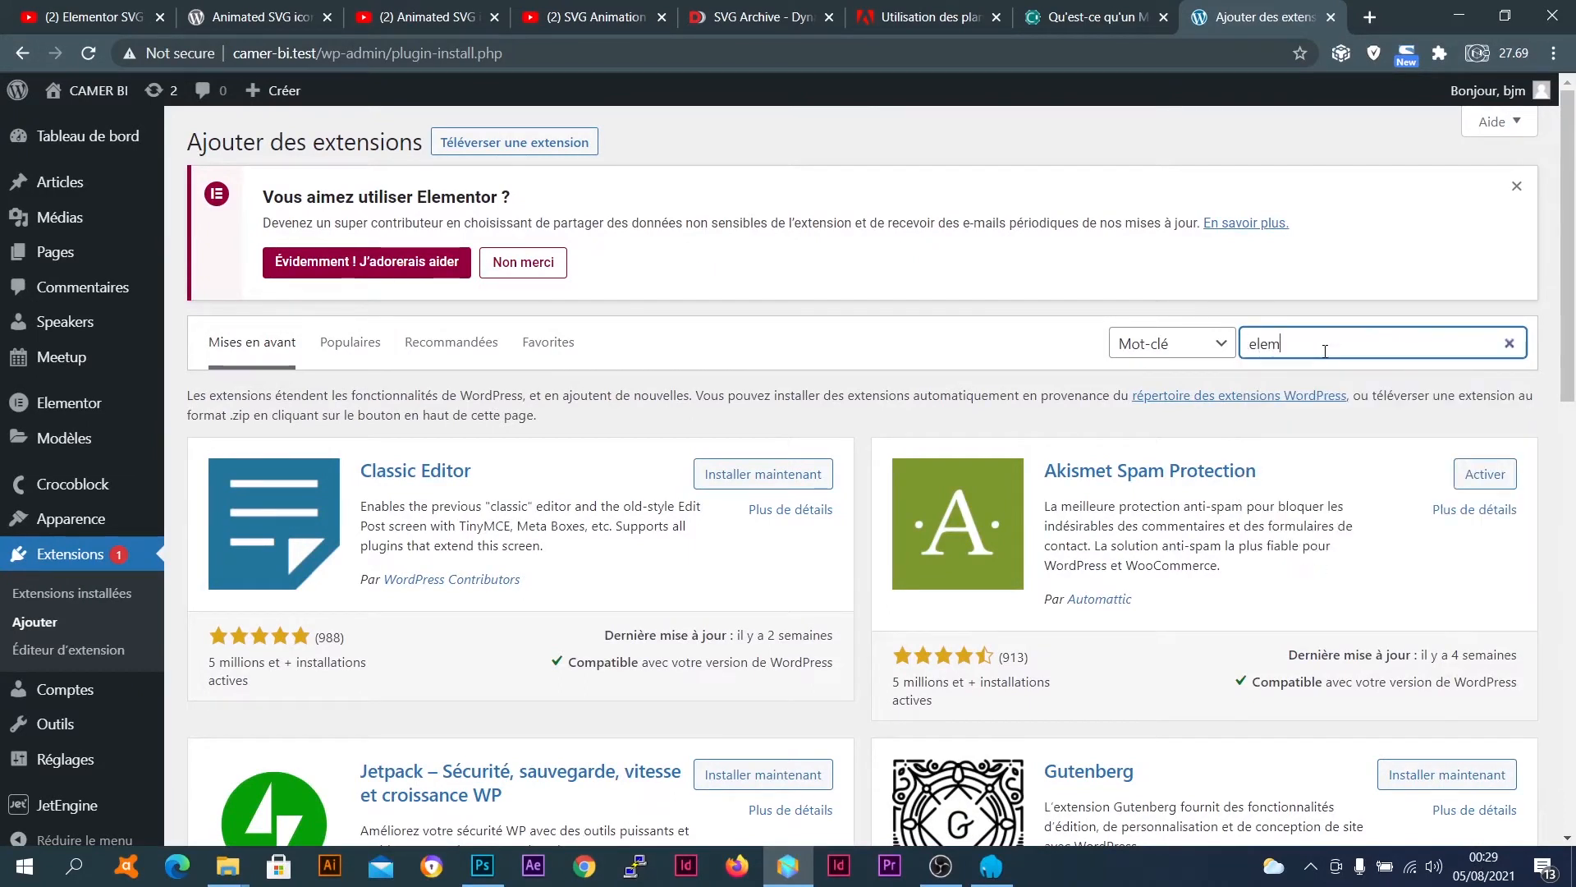
type("entor")
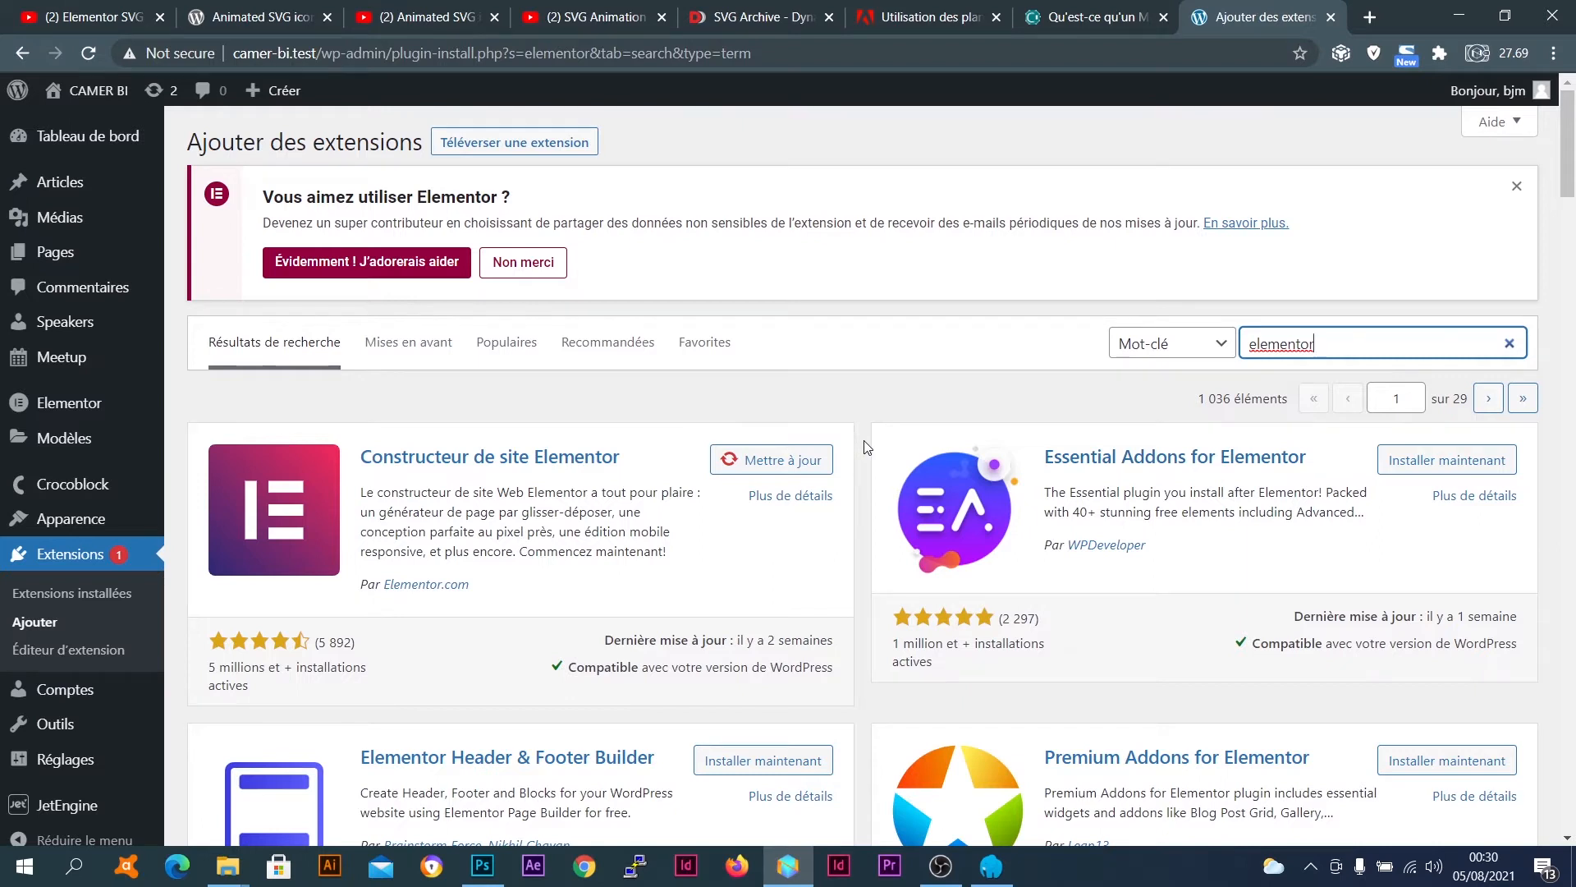
Examine the "Constructeur de site Elementor" entry in the extension search results
scroll(864, 447, "down", 1)
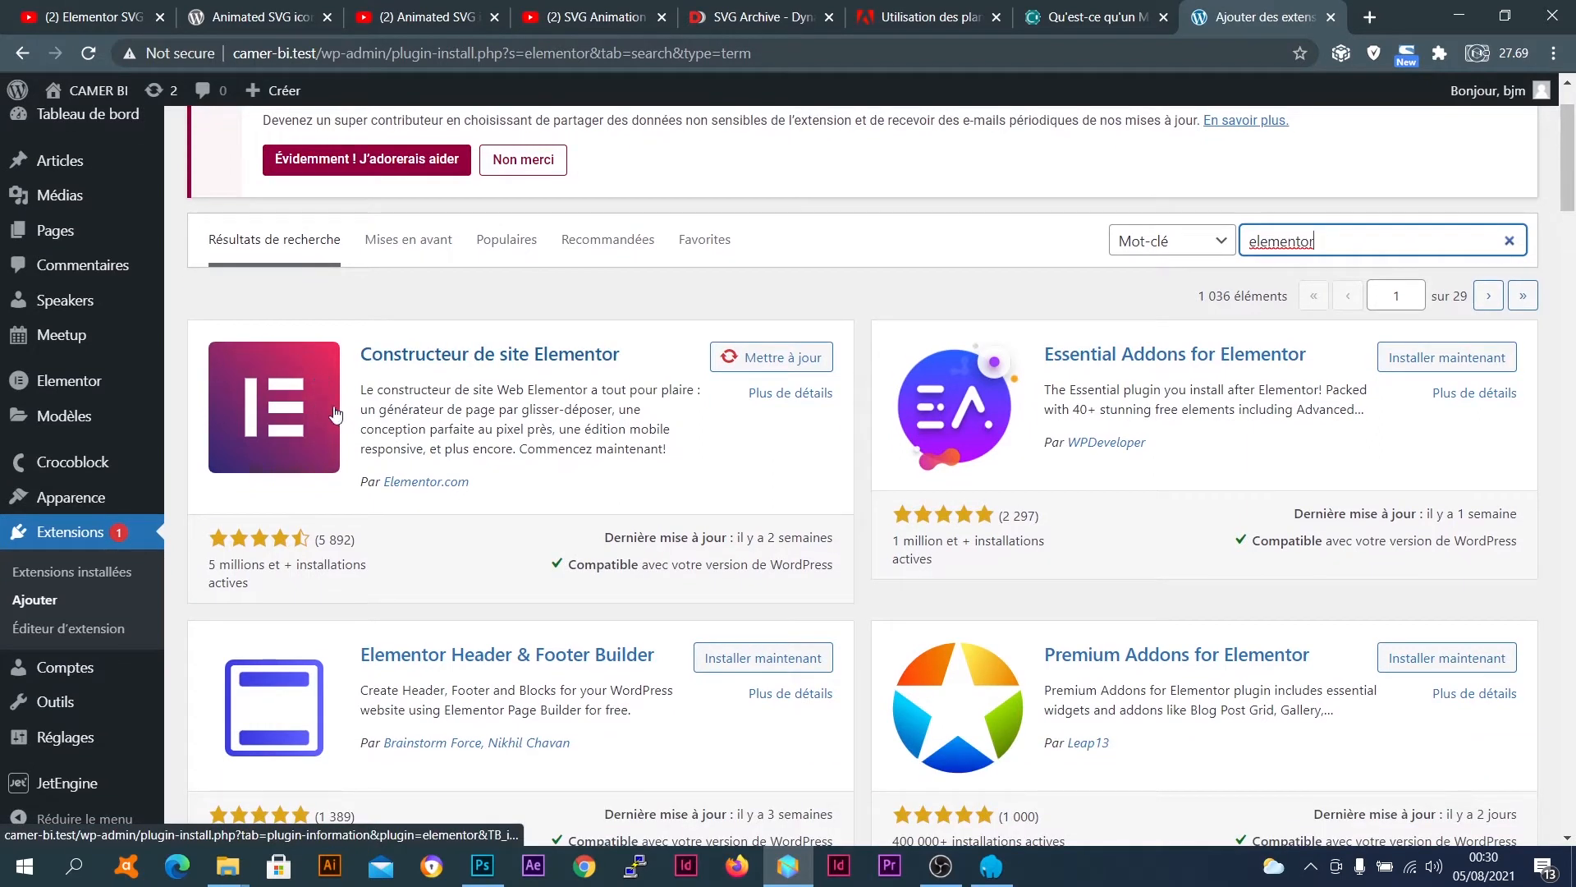
left_click_drag(272, 382, 301, 398)
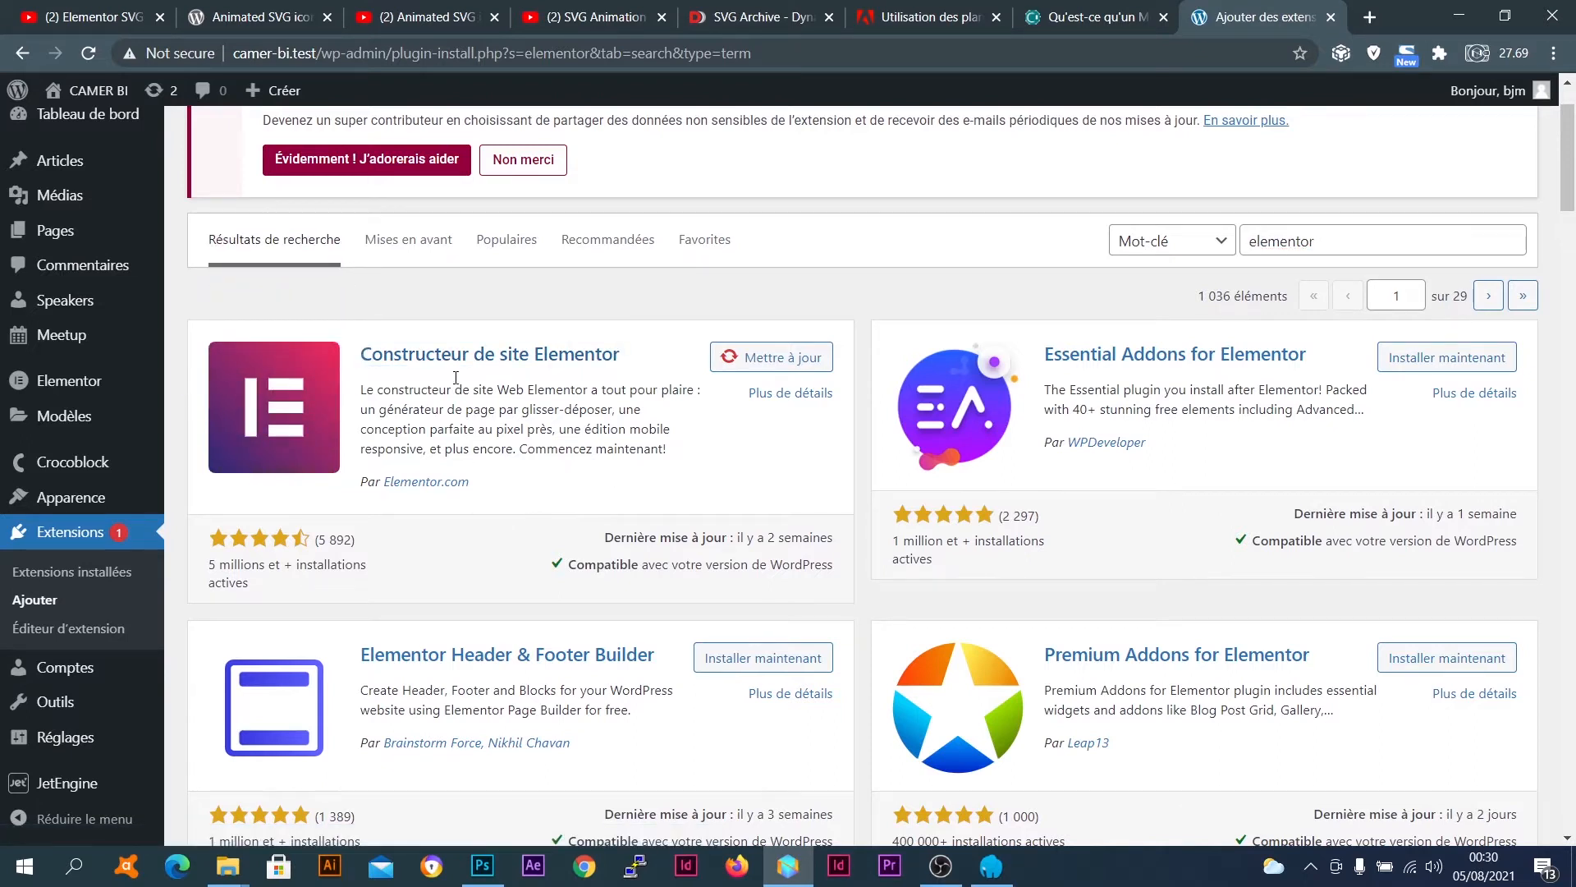
scroll(535, 509, "up", 2)
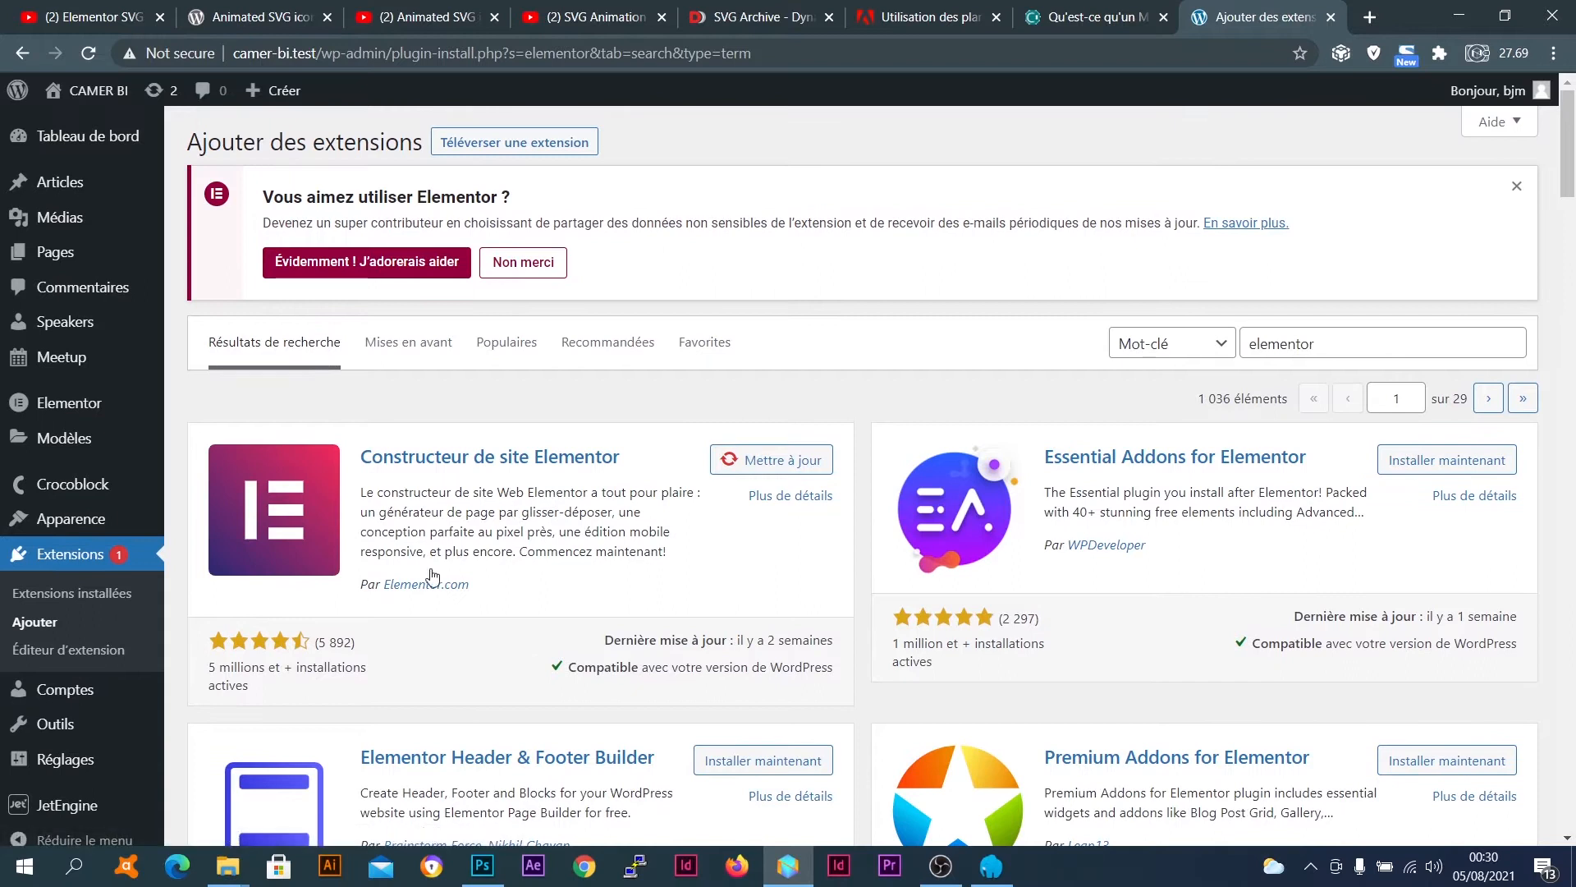
scroll(706, 575, "down", 1)
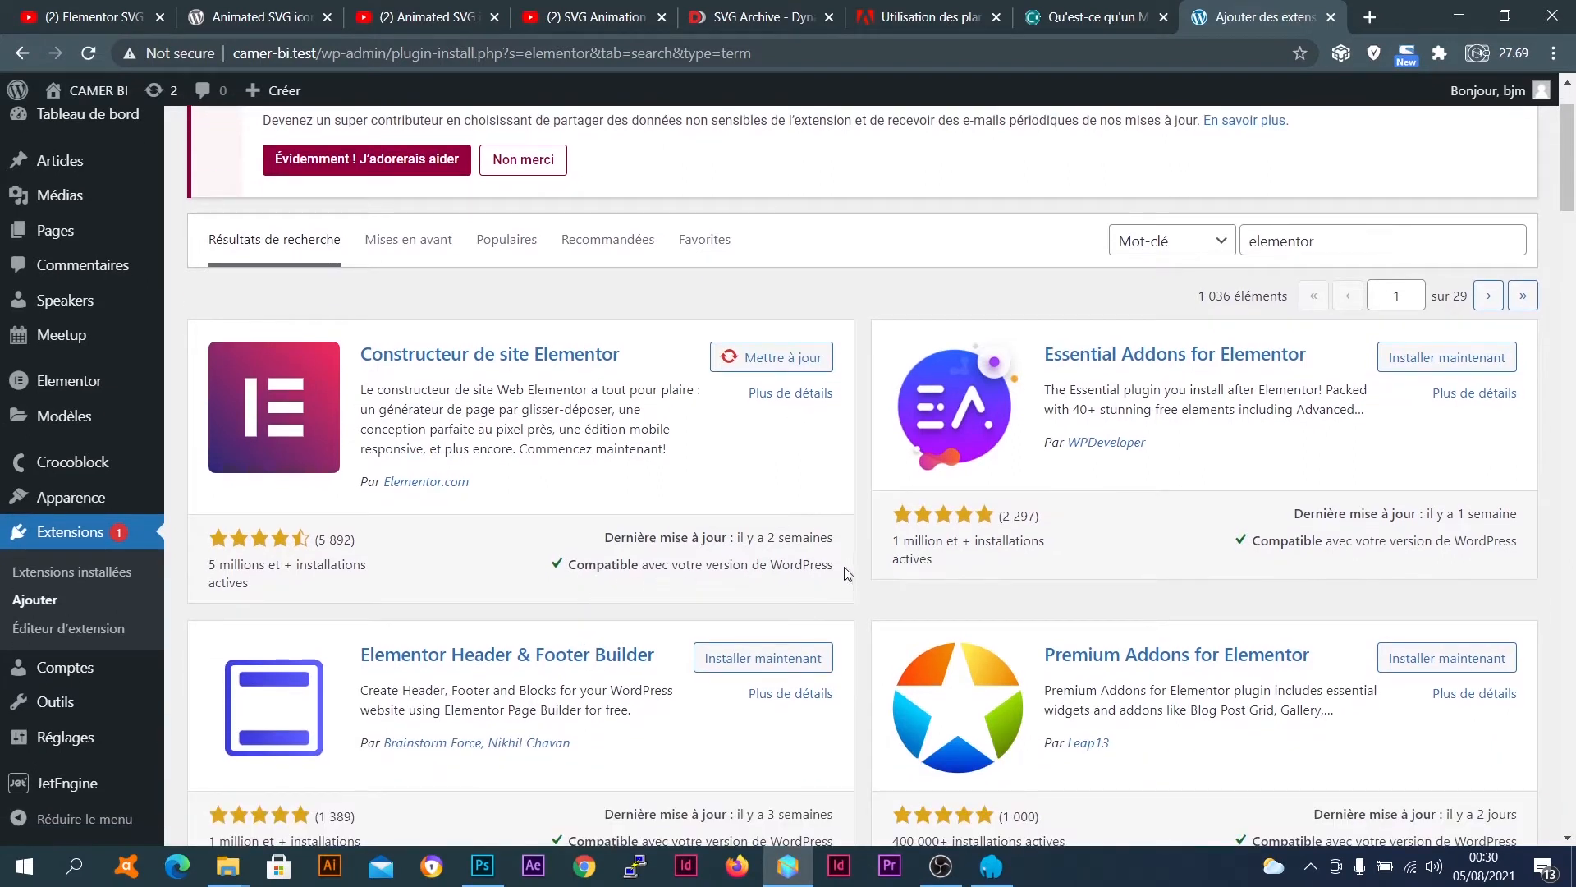
scroll(872, 516, "up", 1)
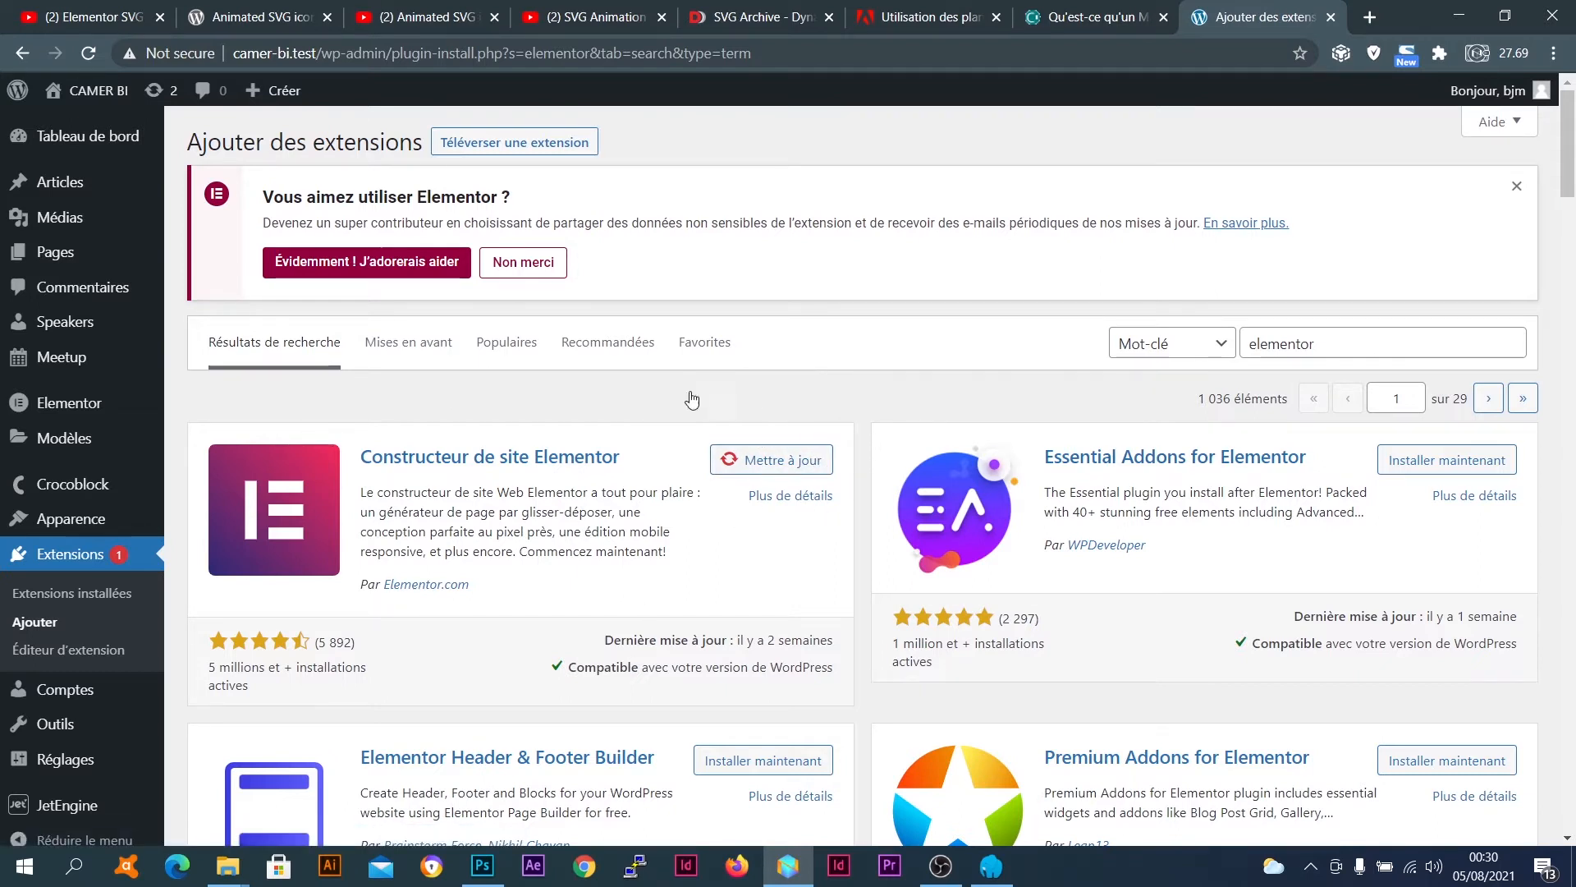
scroll(411, 476, "down", 1)
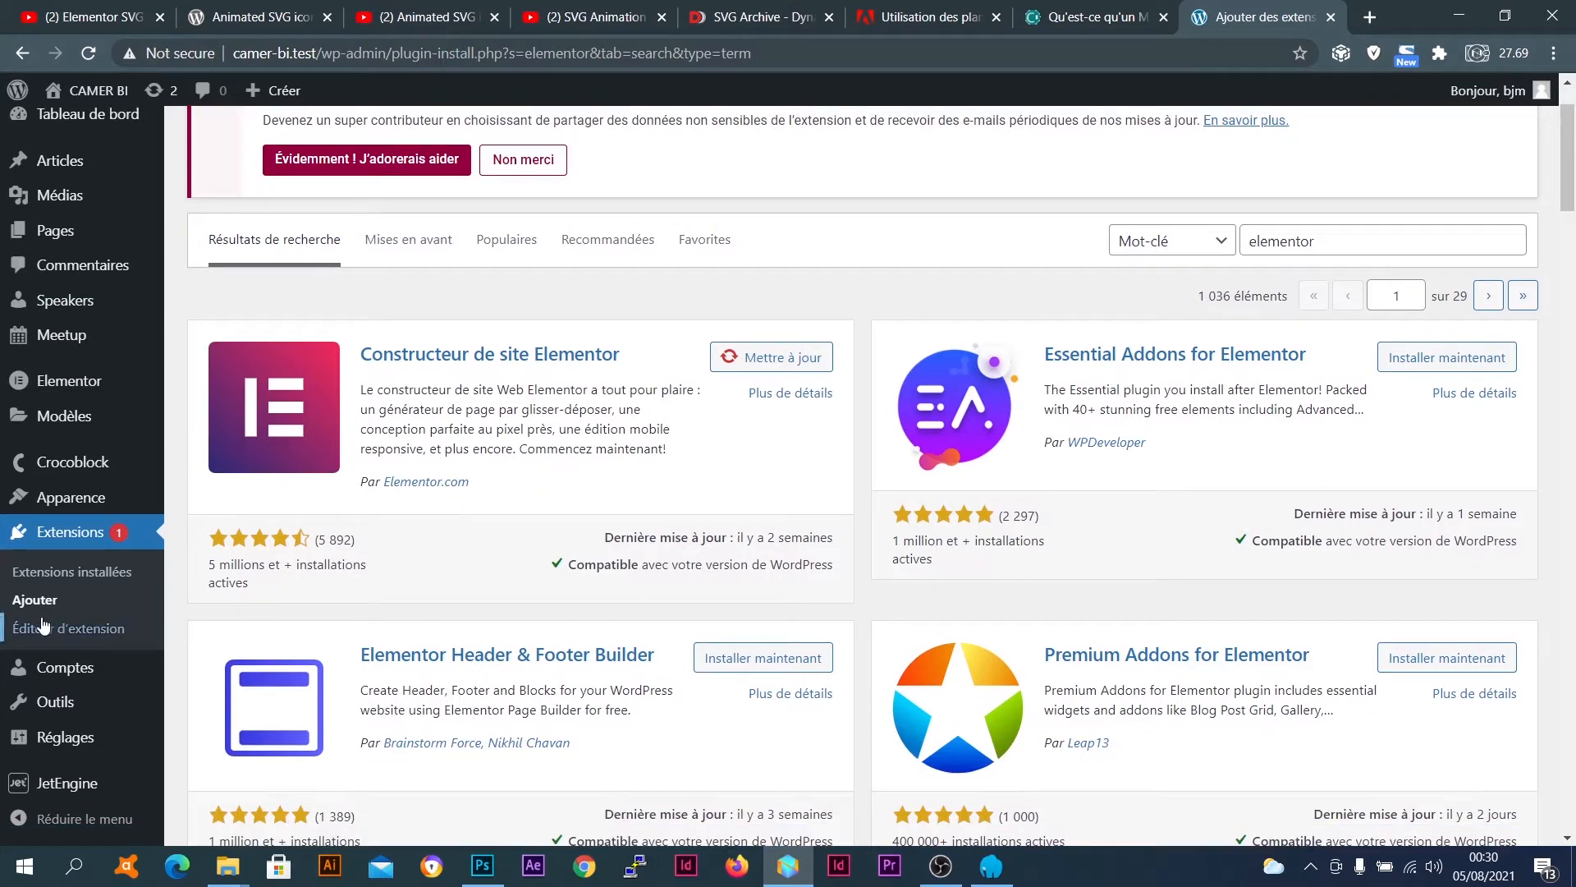
Open the list of installed extensions and read the update and compatibility notices under Elementor
left_click(97, 580)
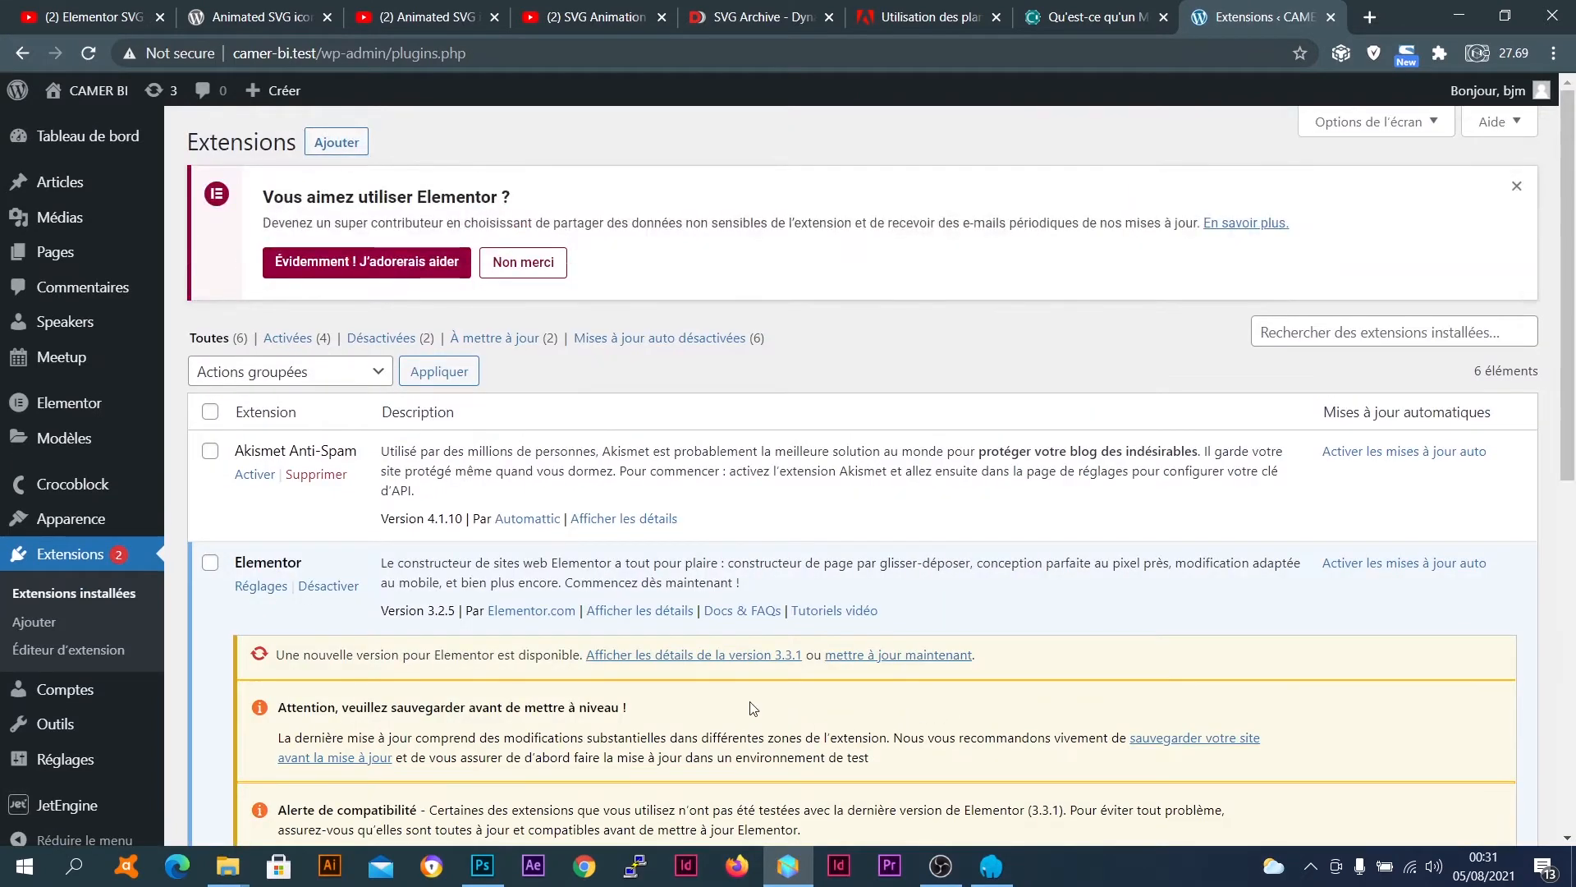
scroll(833, 491, "down", 2)
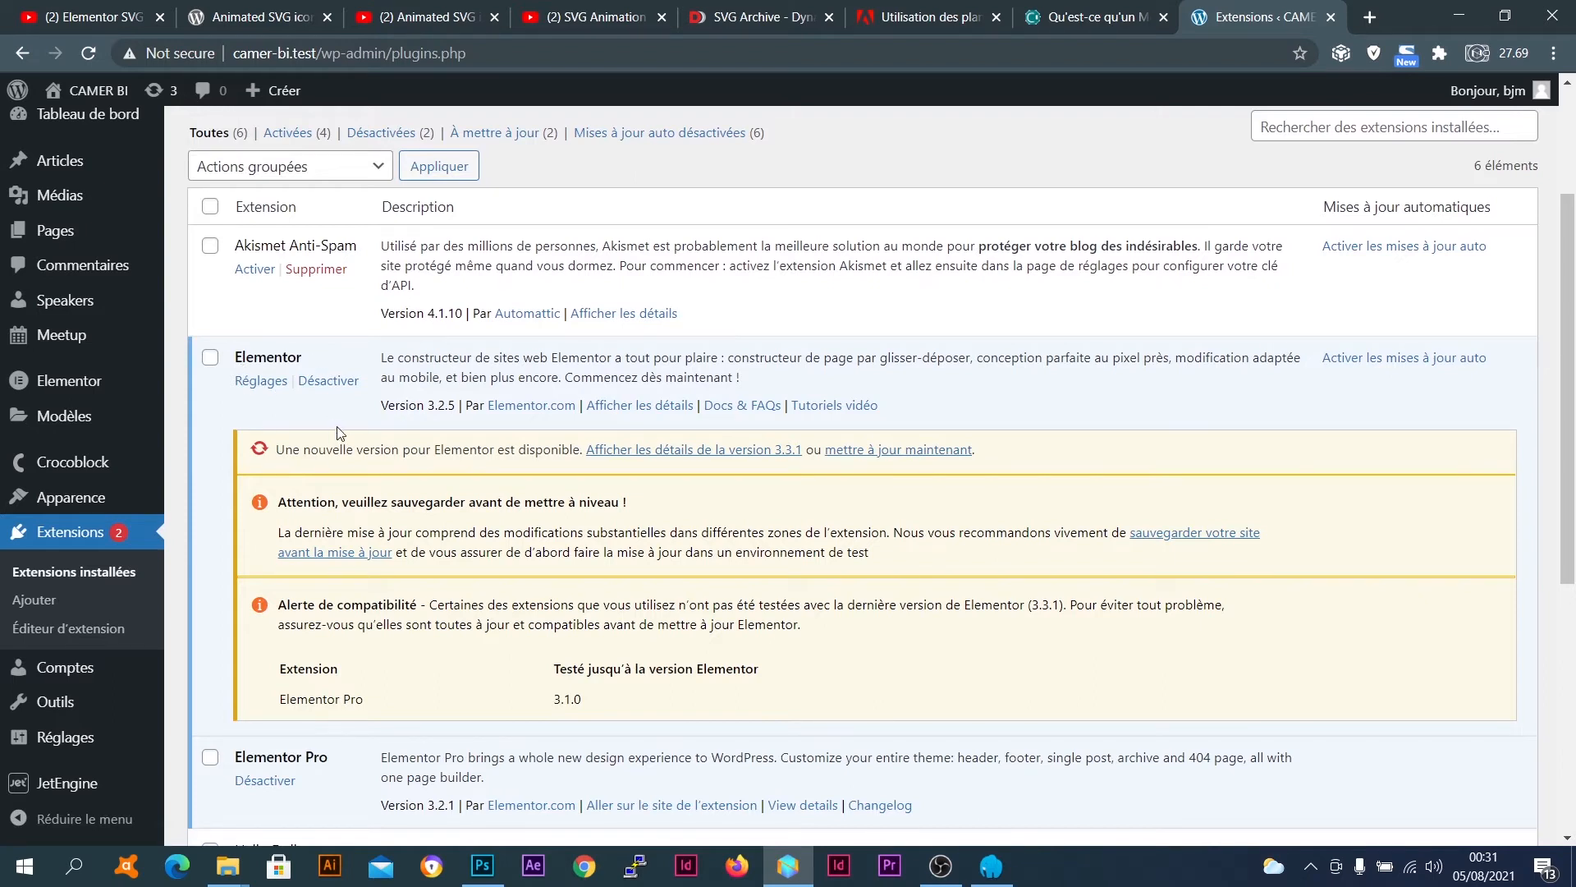
left_click_drag(249, 451, 895, 692)
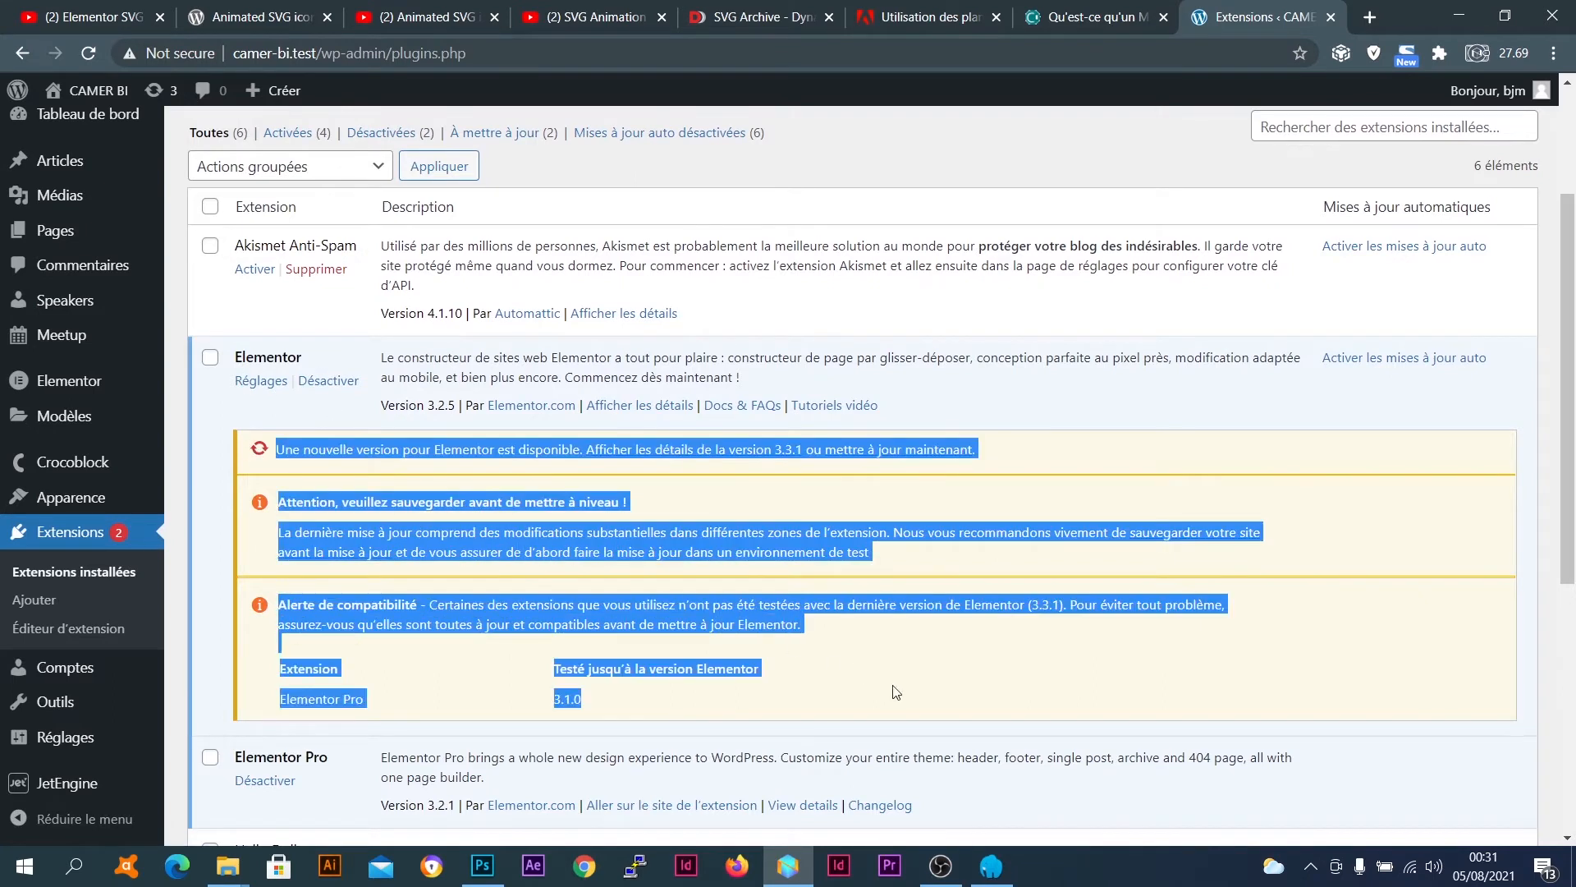
left_click(424, 705)
scroll(346, 506, "up", 2)
scroll(346, 509, "down", 1)
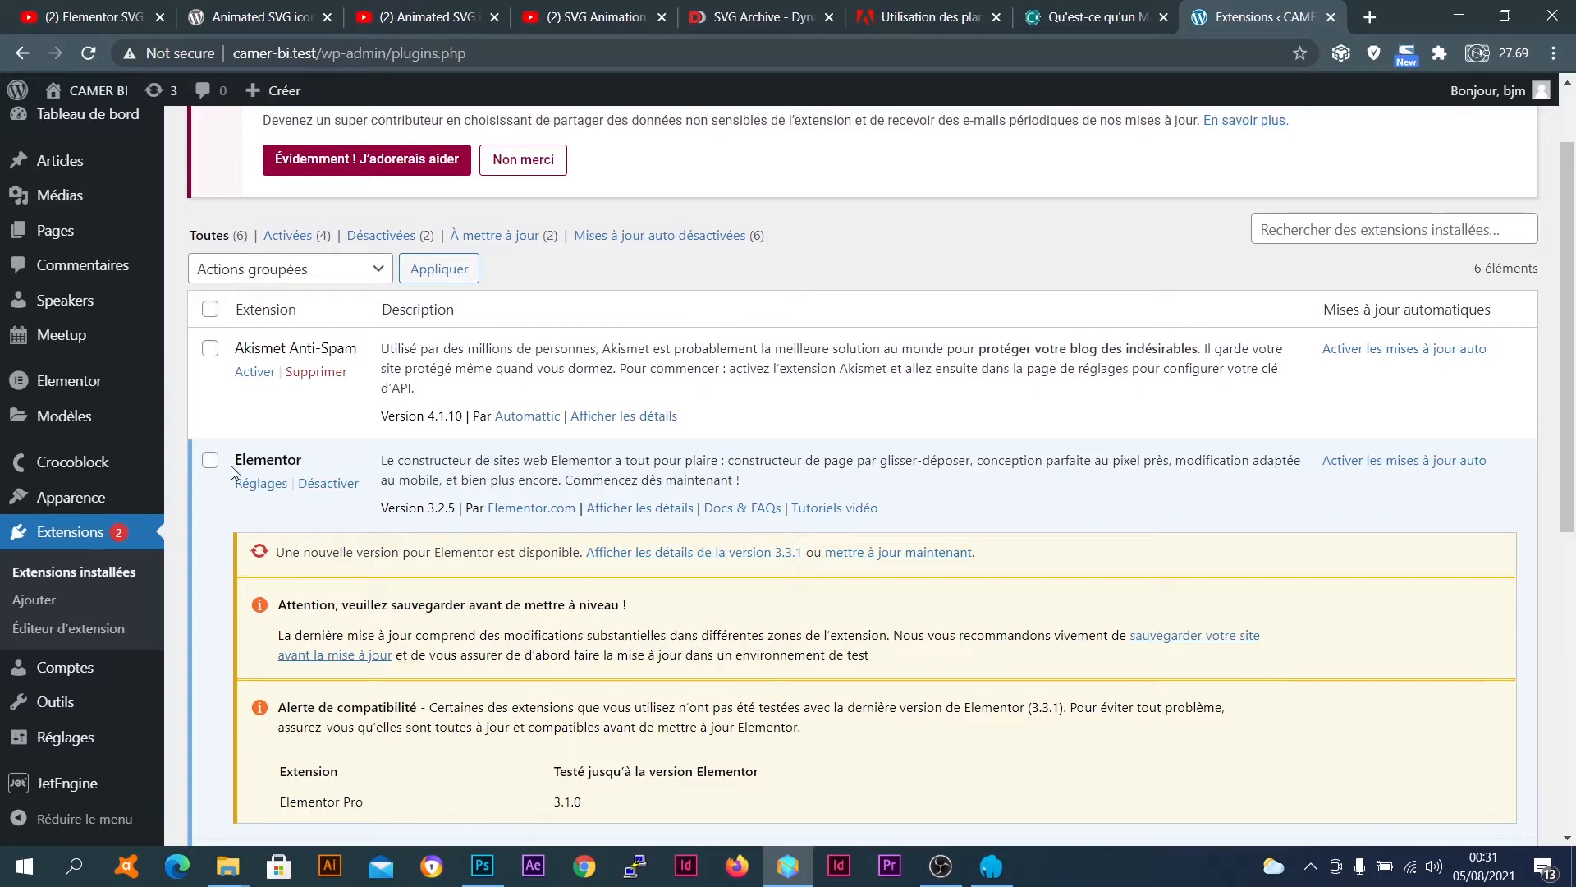
left_click_drag(238, 459, 303, 463)
left_click(271, 465)
scroll(926, 337, "up", 1)
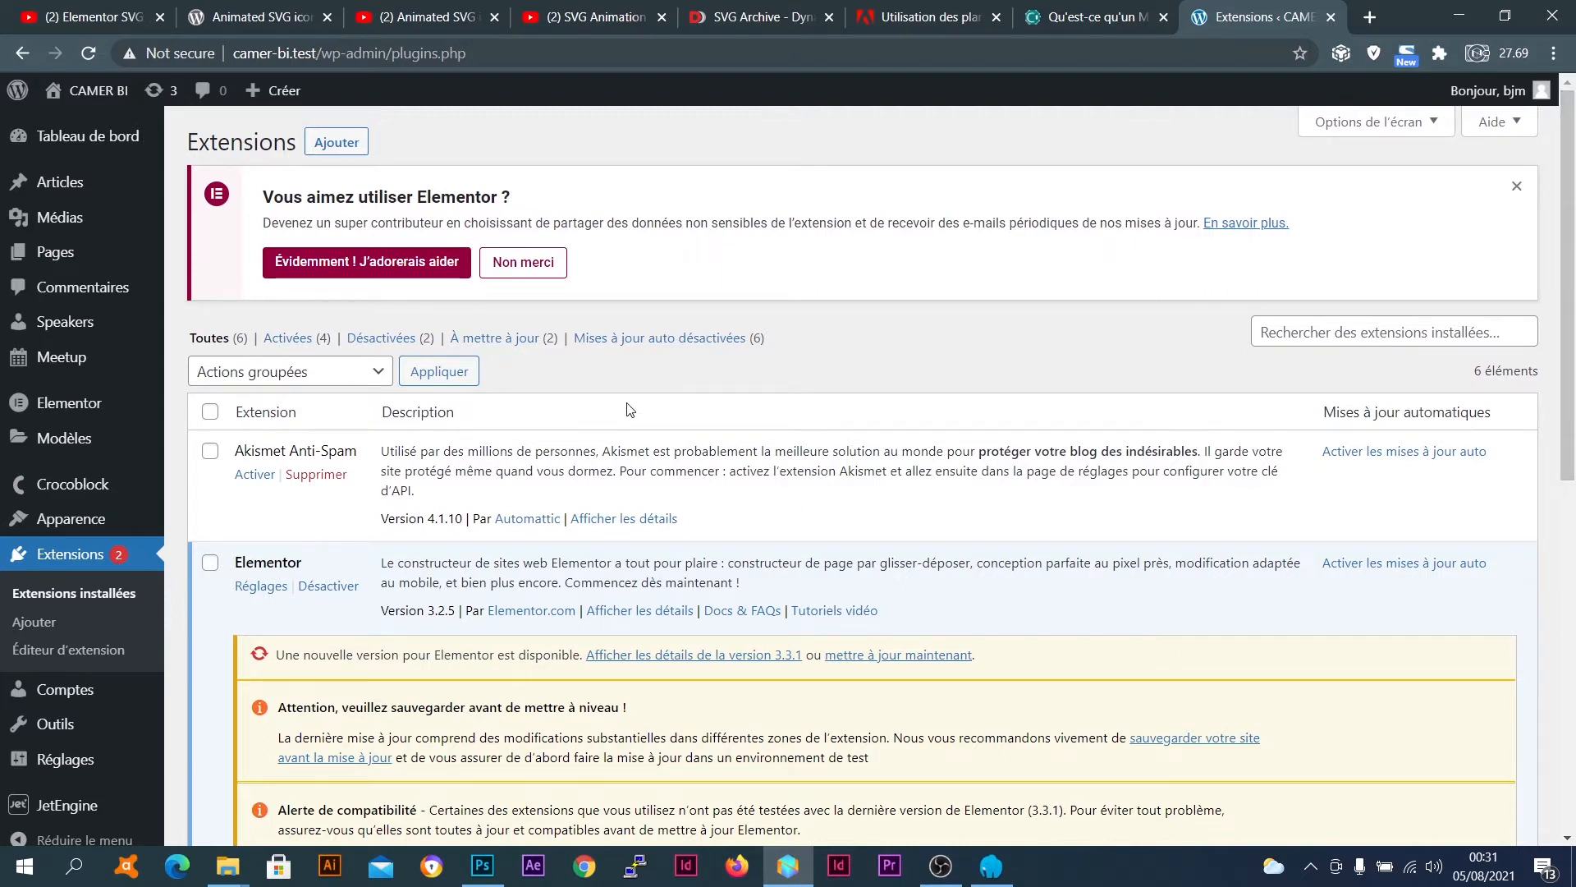
Look through the installed extensions, examining the Elementor and Elementor Pro entries
scroll(944, 427, "down", 8)
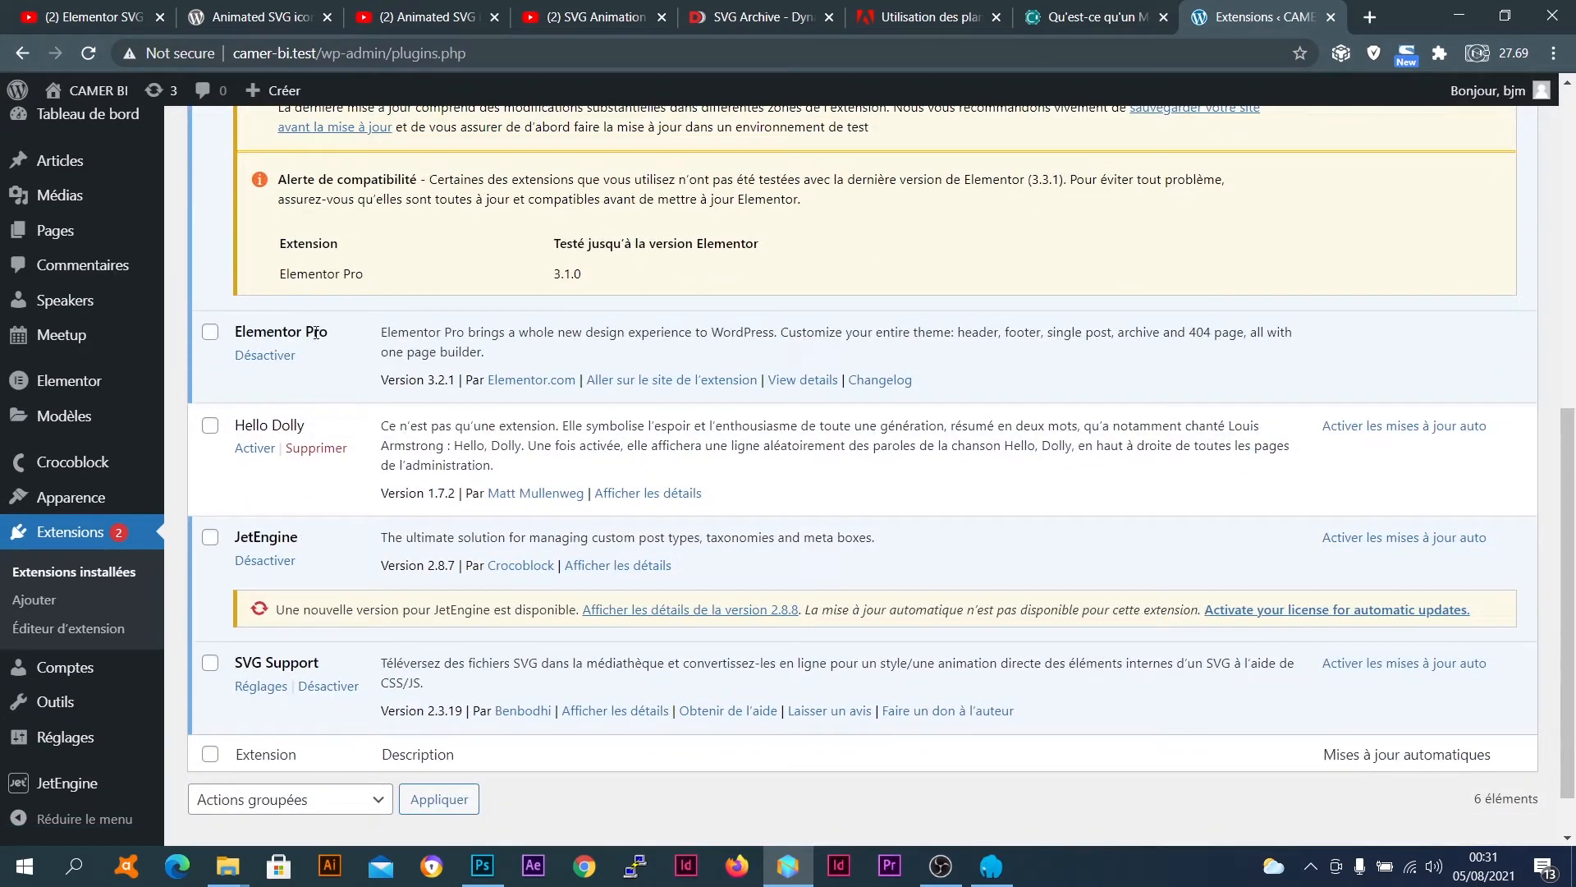
scroll(353, 343, "up", 5)
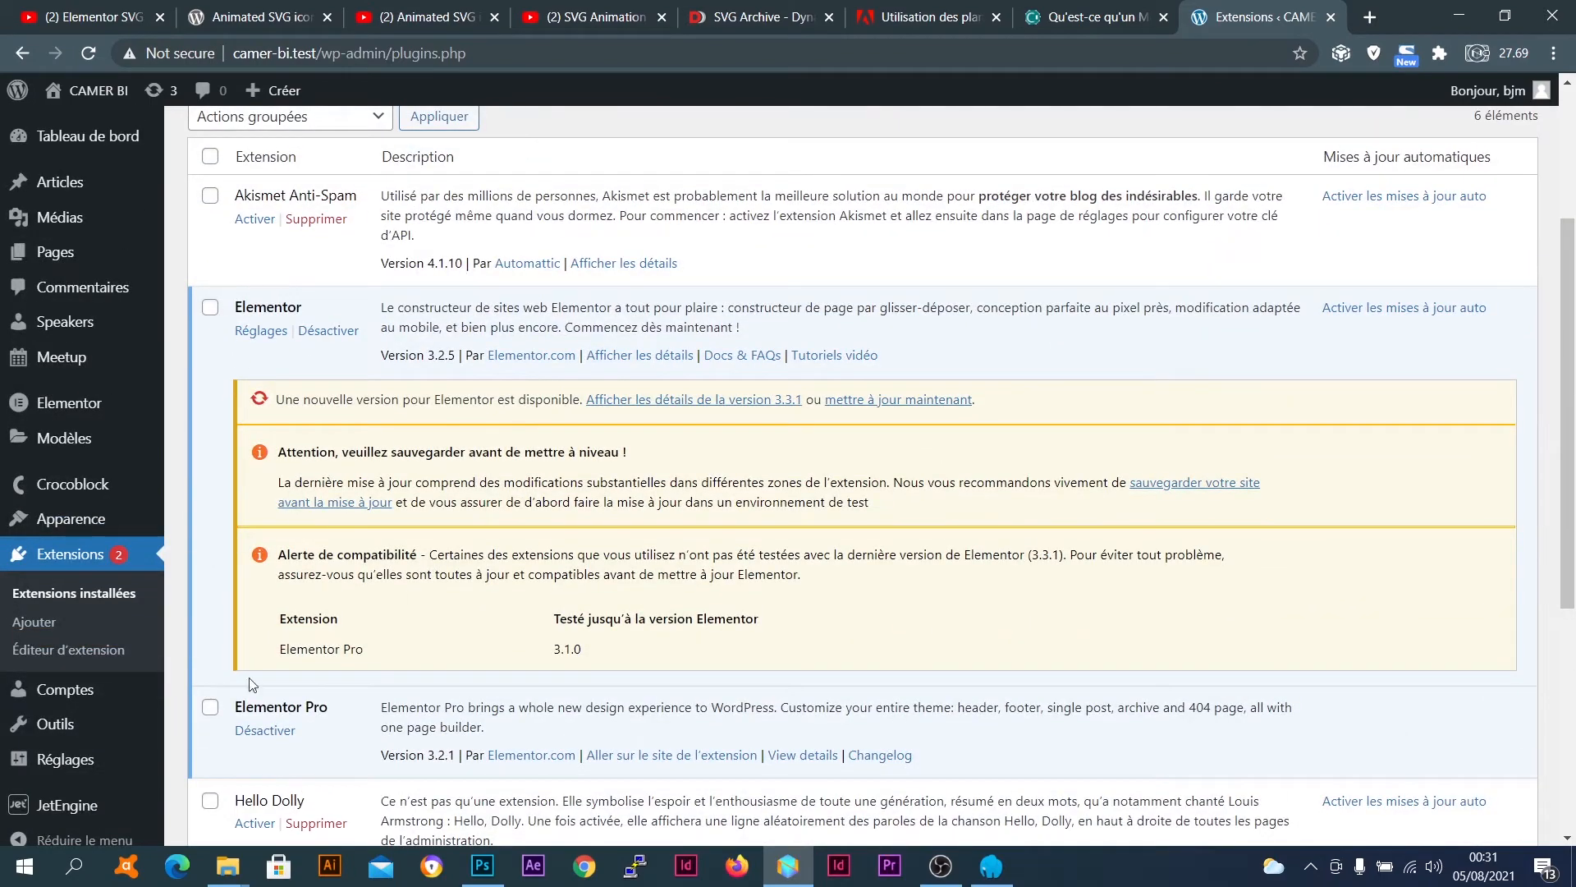
scroll(673, 541, "down", 3)
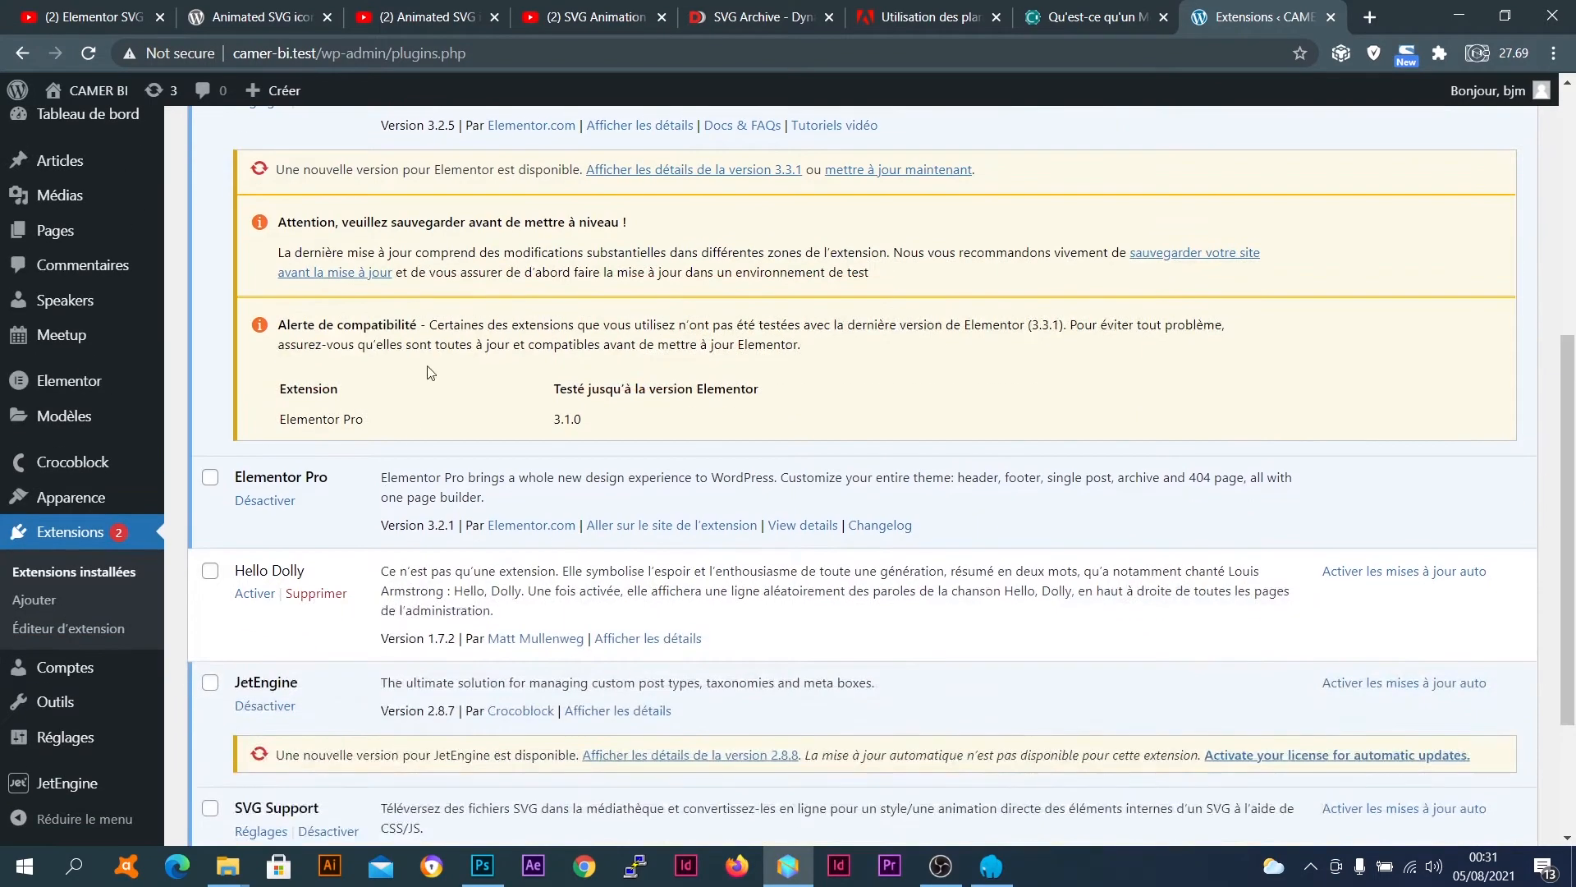
scroll(320, 281, "up", 1)
left_click_drag(239, 184, 303, 184)
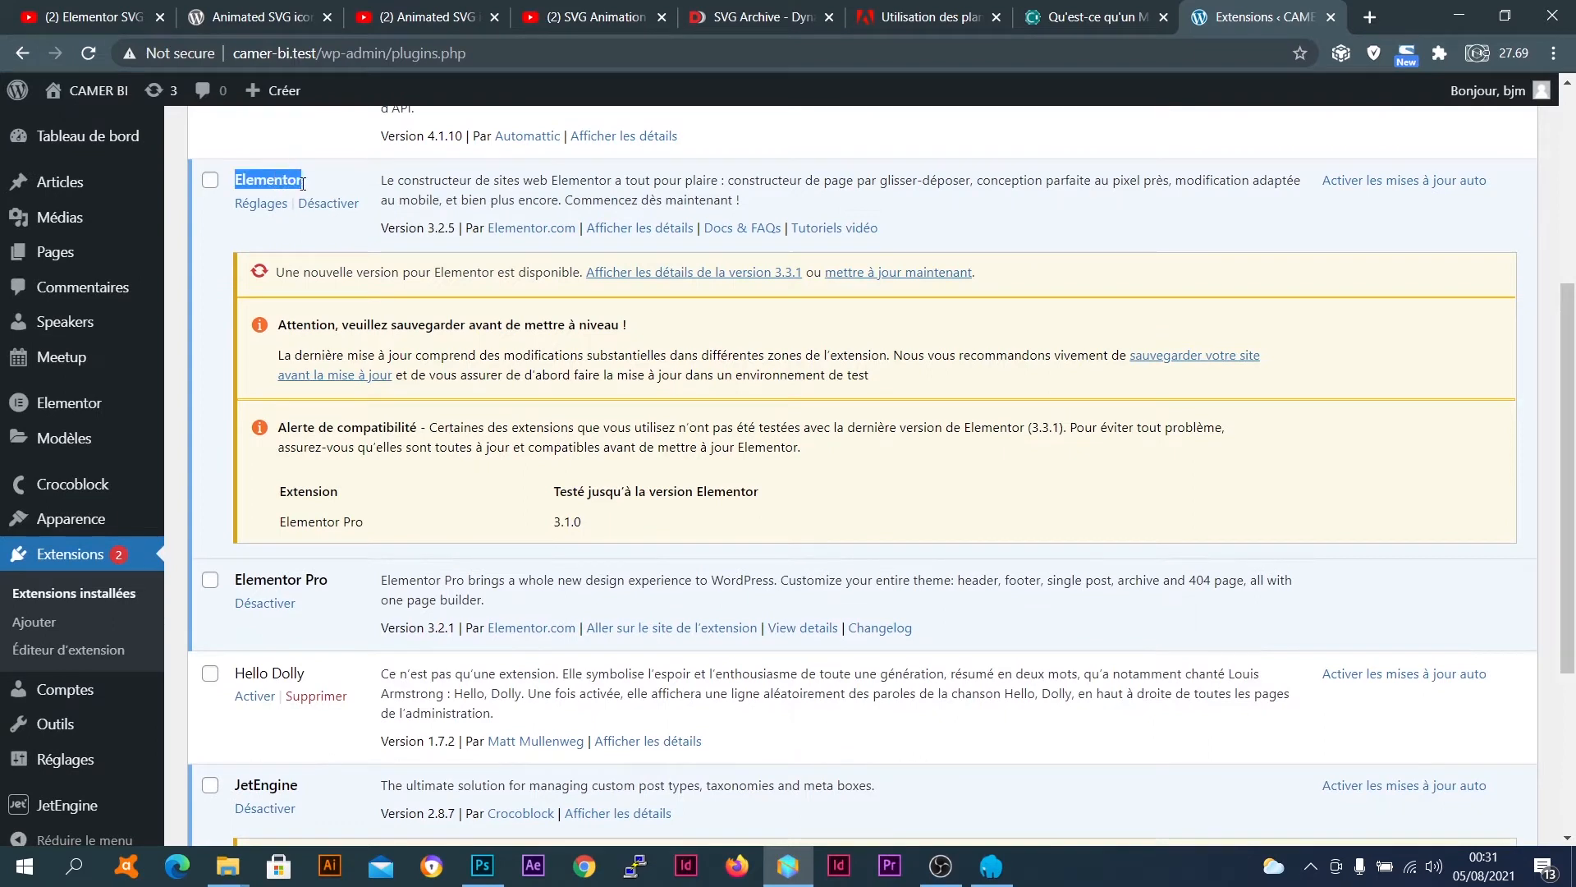
left_click(303, 184)
left_click_drag(237, 580, 336, 586)
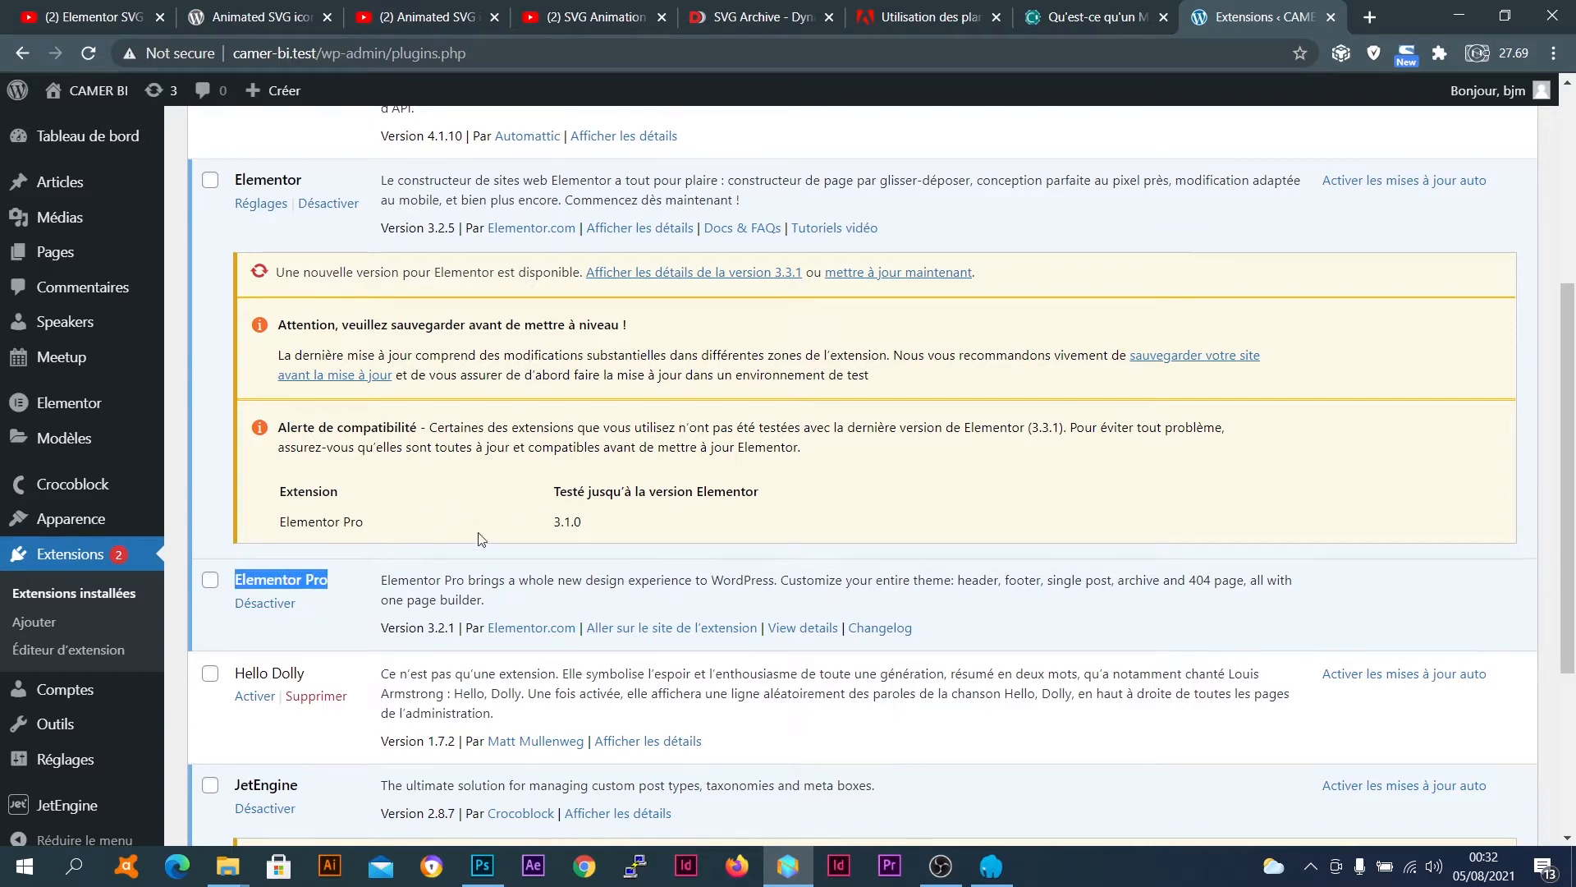
left_click_drag(1555, 525, 1571, 403)
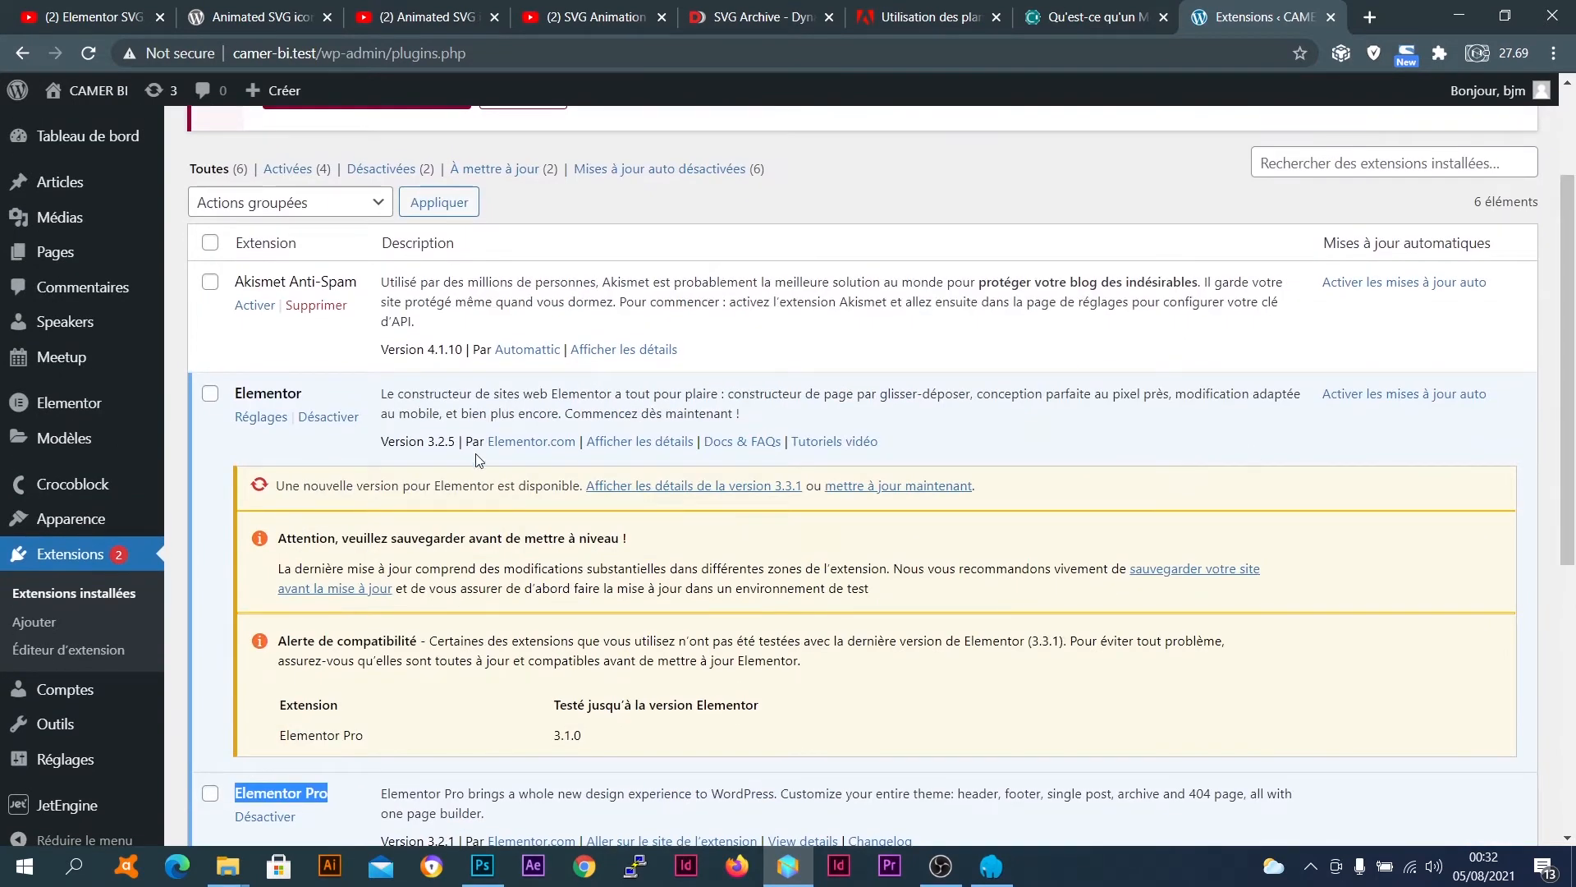
scroll(189, 418, "up", 2)
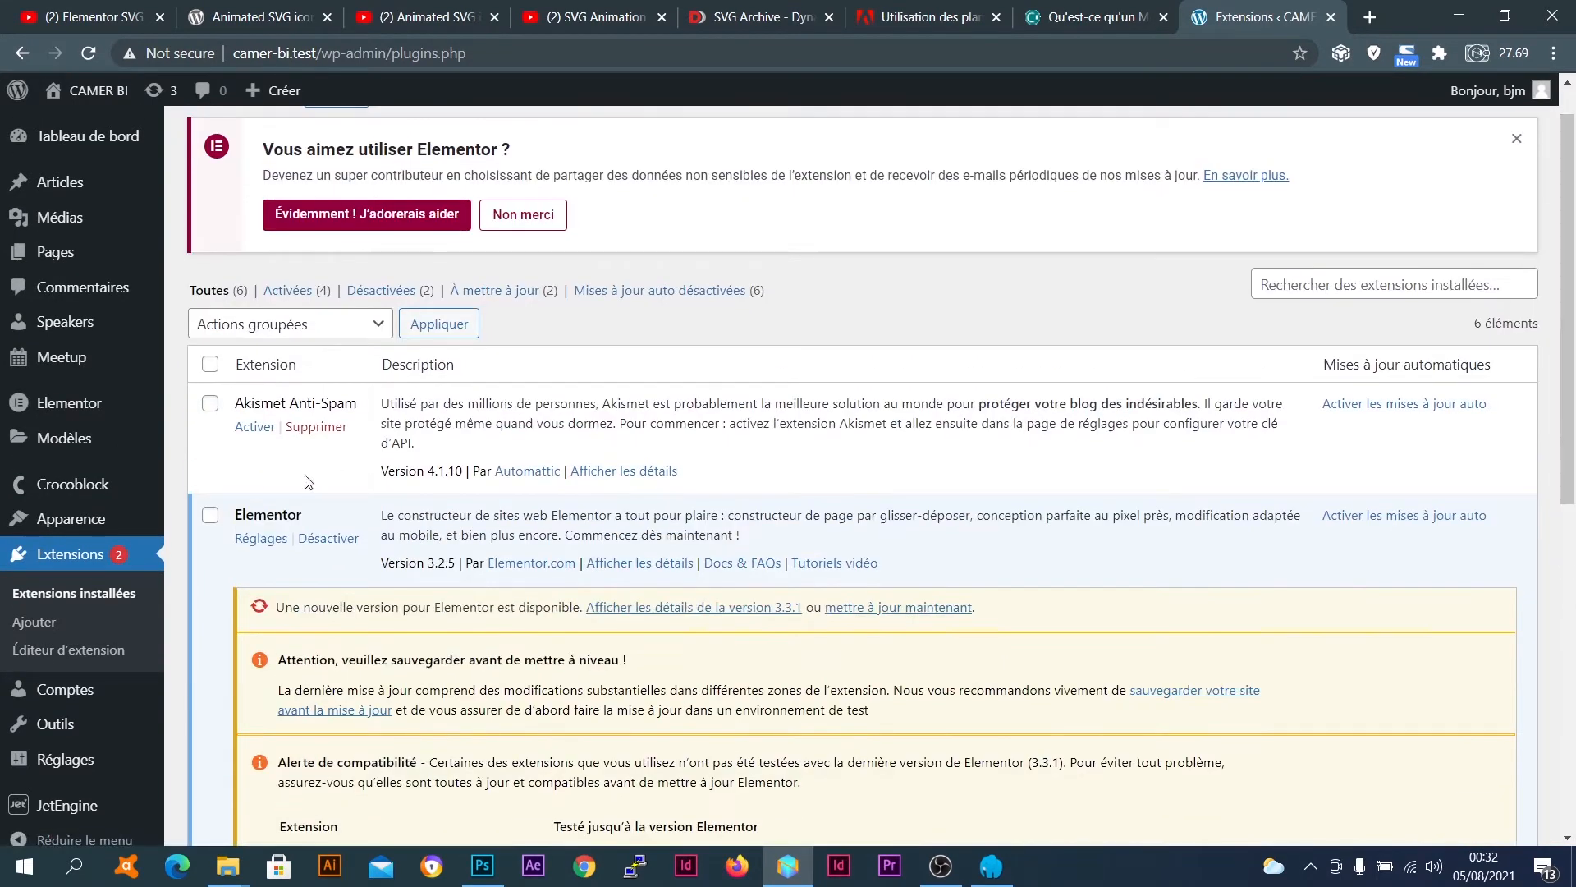
Open Elementor's general settings and look through the available options
mouse_move(53, 410)
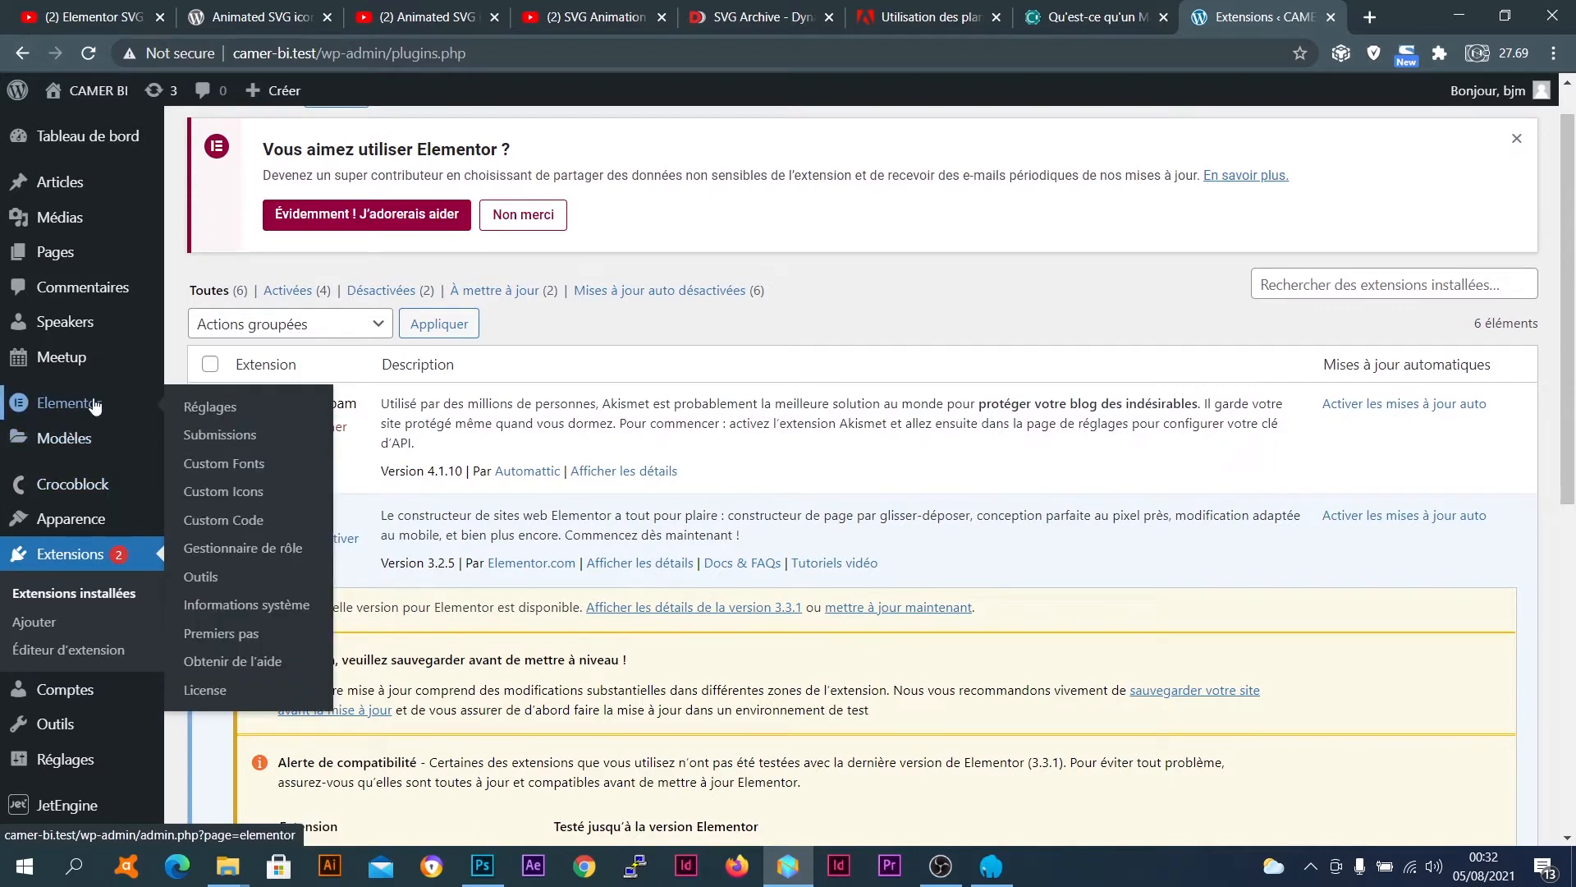
left_click(95, 404)
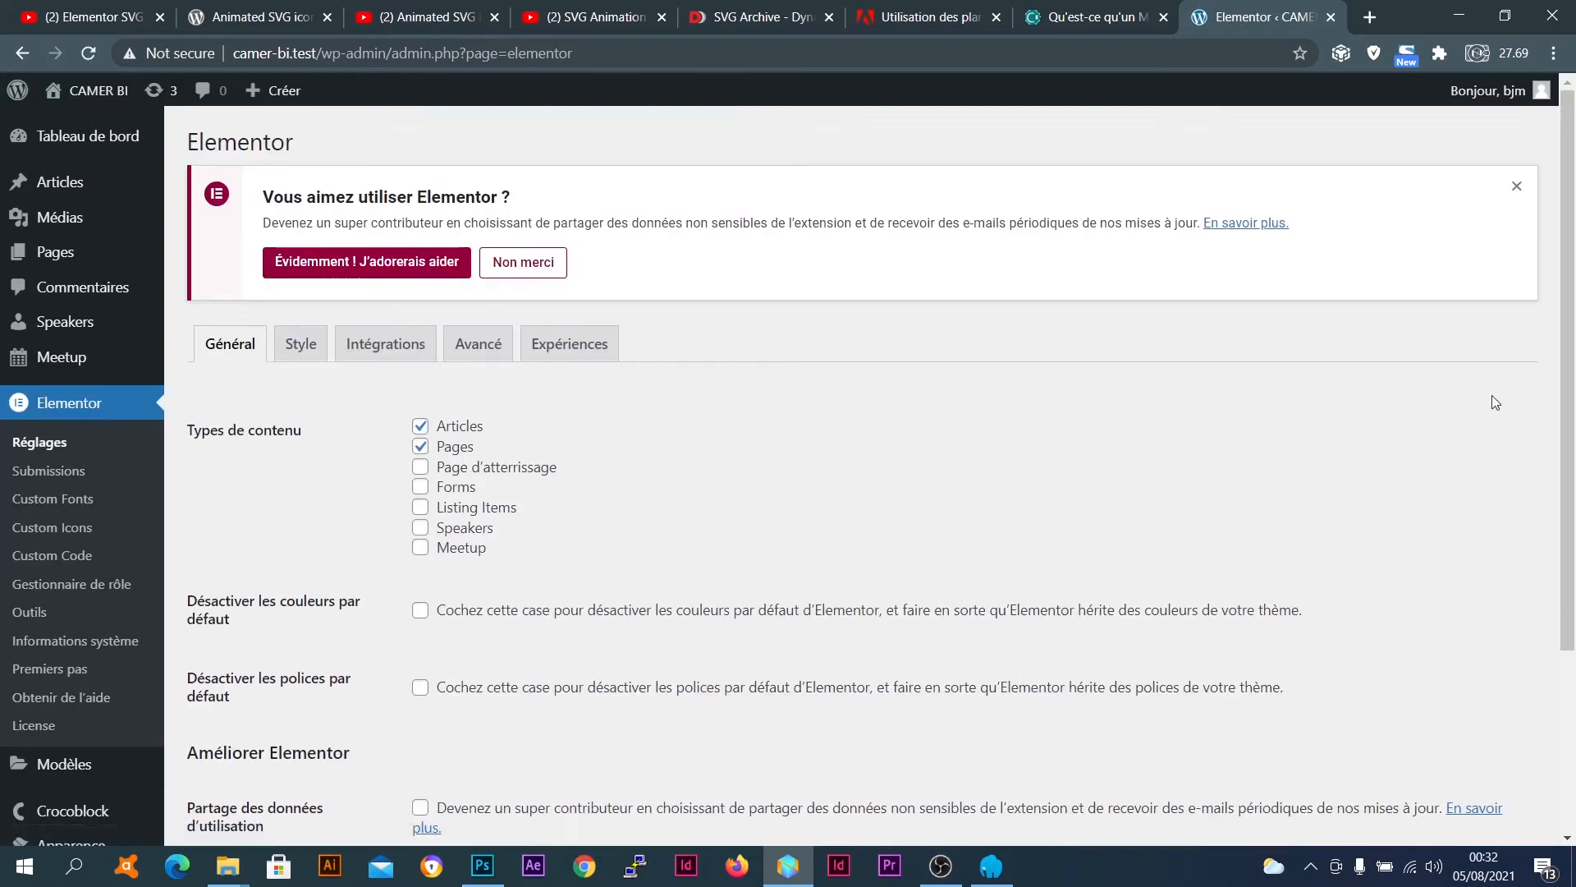
scroll(1572, 466, "down", 3)
left_click_drag(1574, 467, 1573, 502)
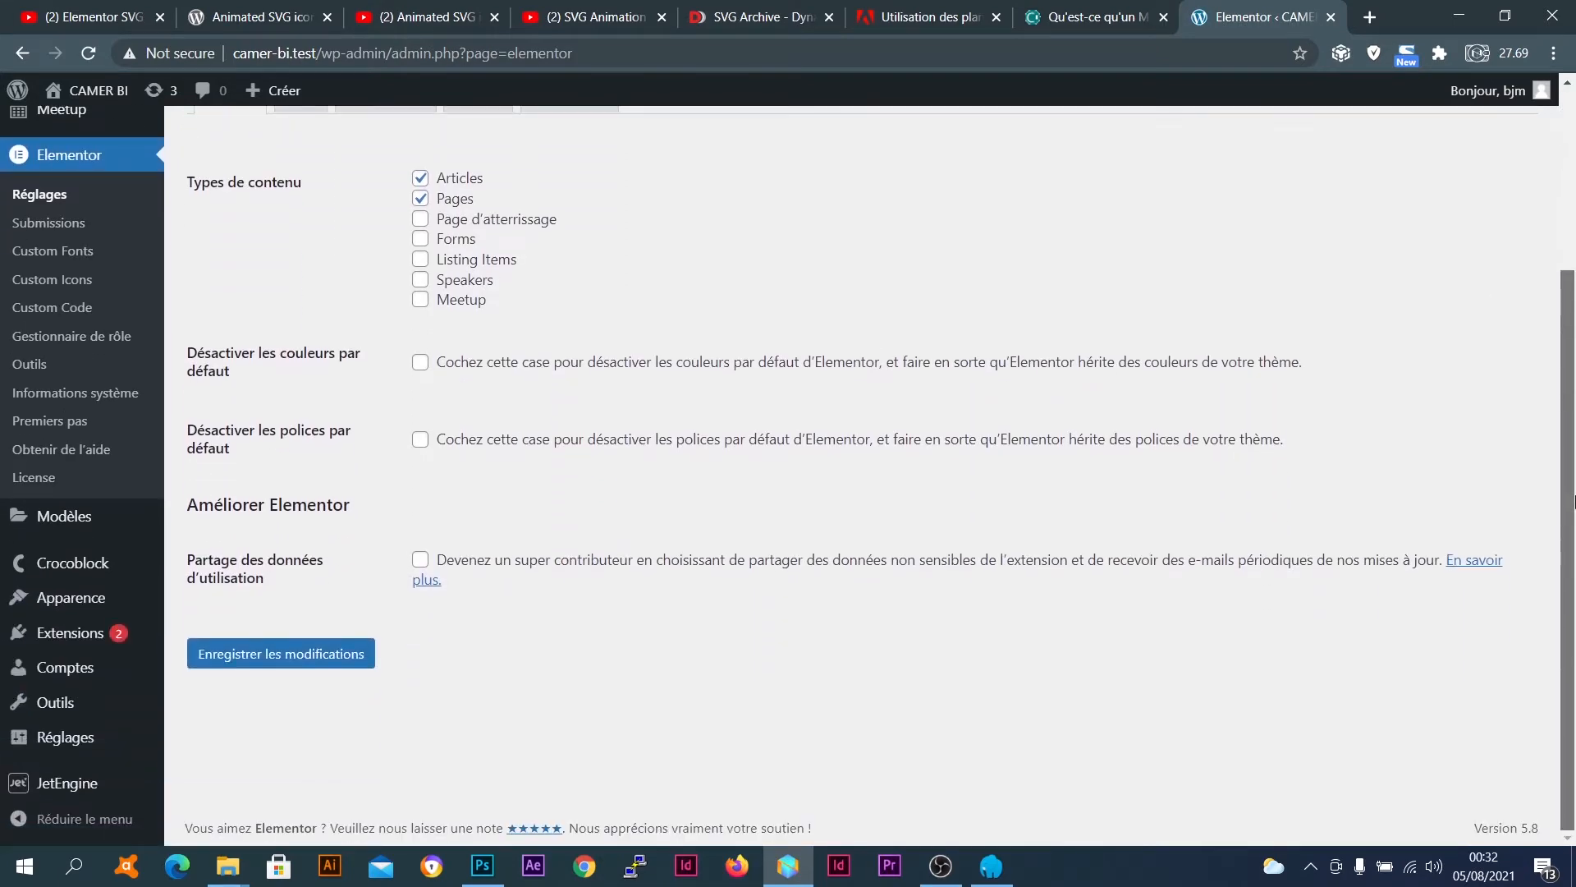
Examine the content types, default colour and default font options in Elementor's general settings
scroll(1574, 501, "up", 1)
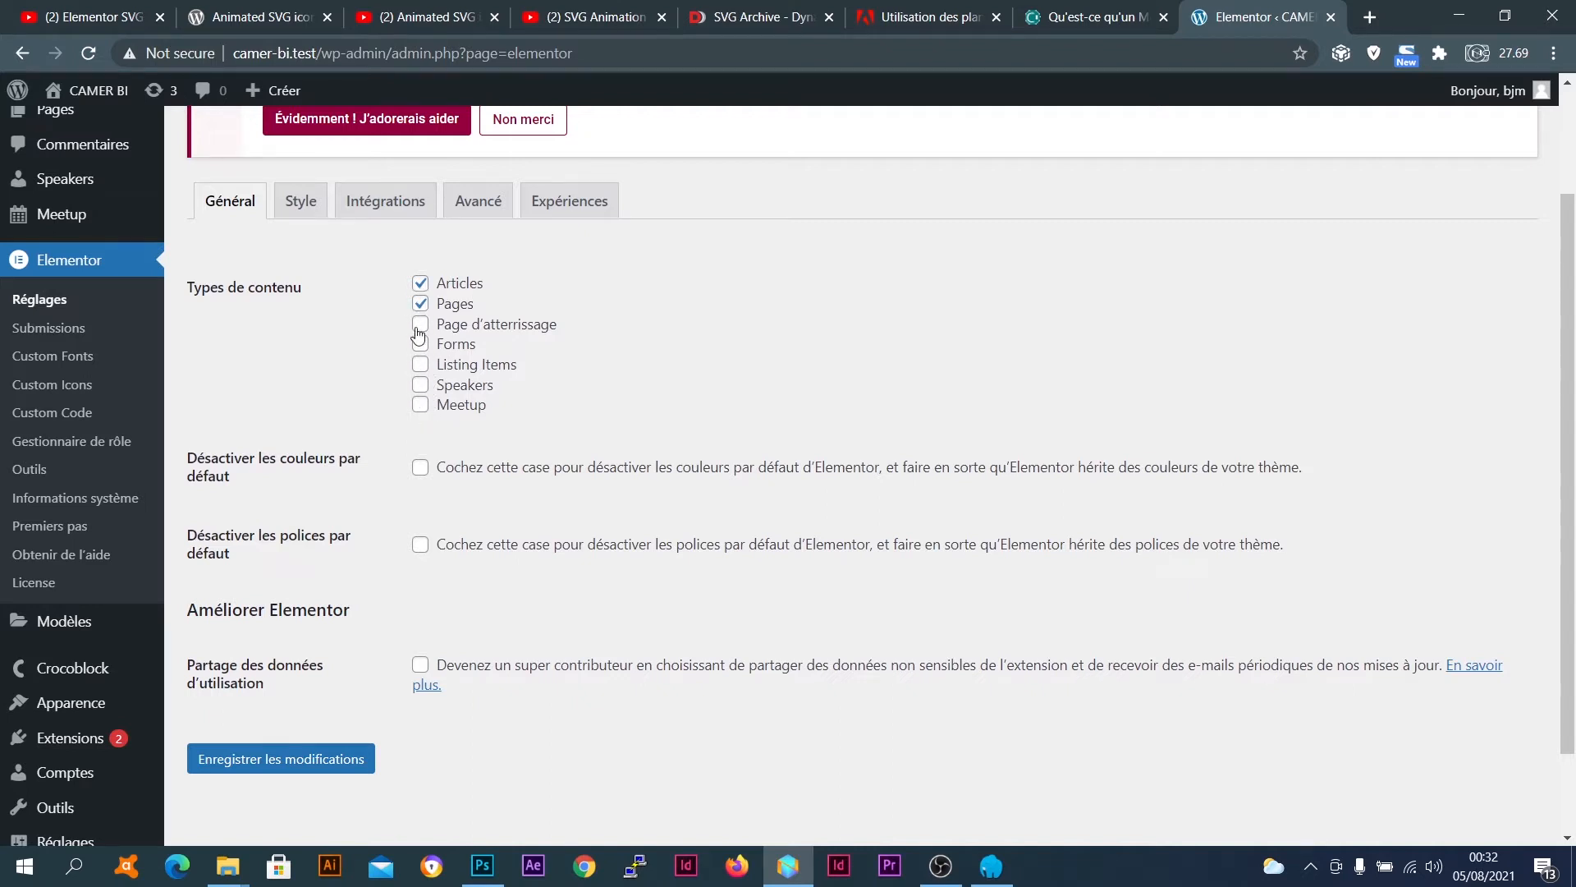
left_click(419, 283)
scroll(390, 293, "up", 2)
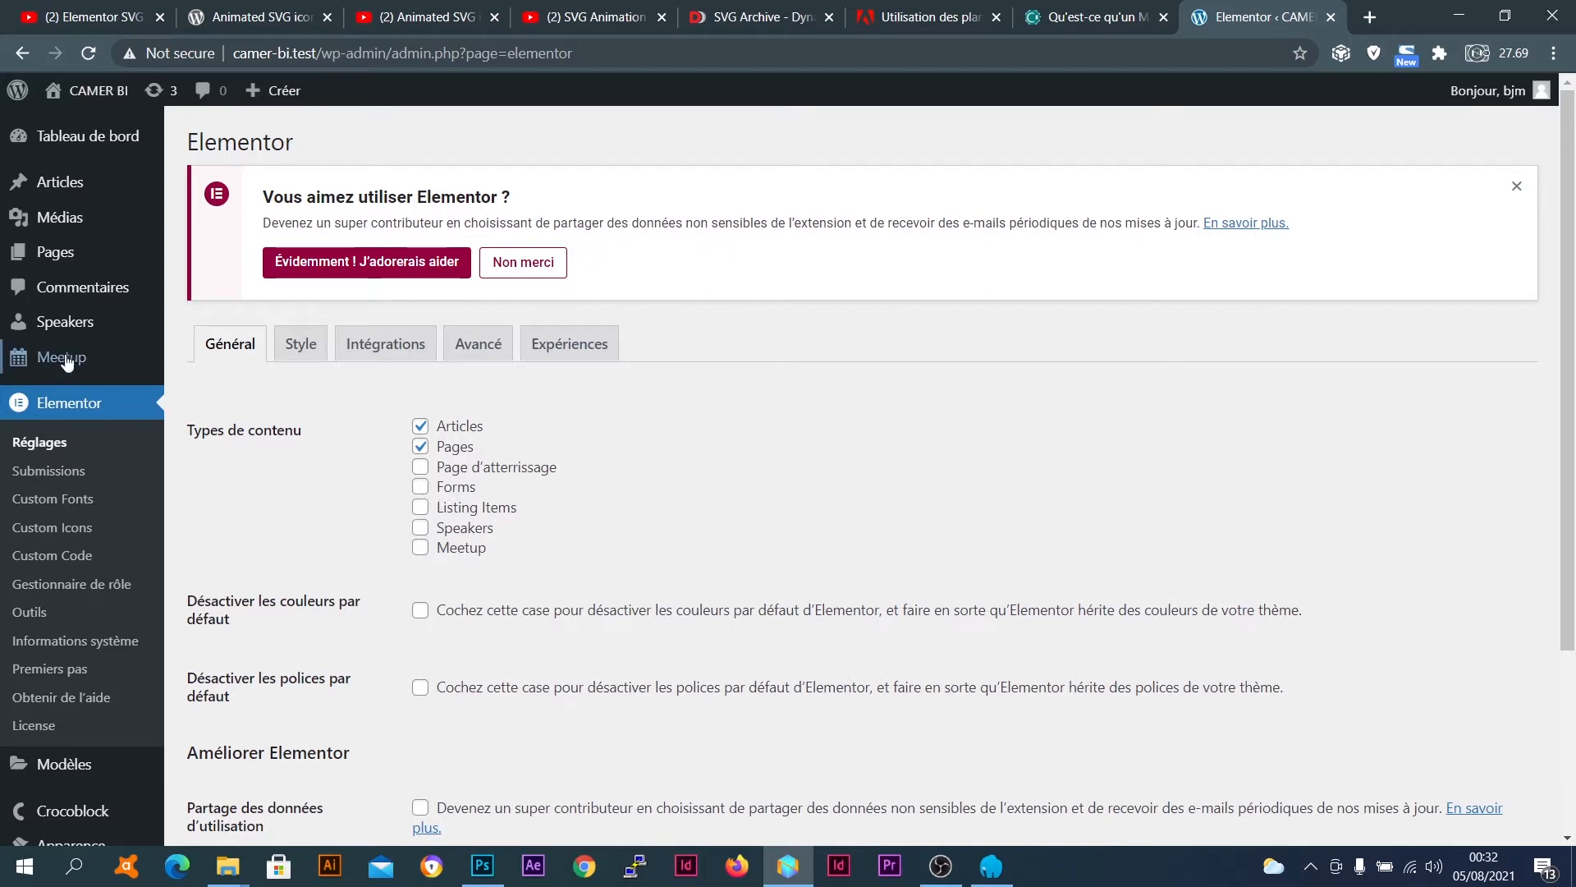
mouse_move(72, 361)
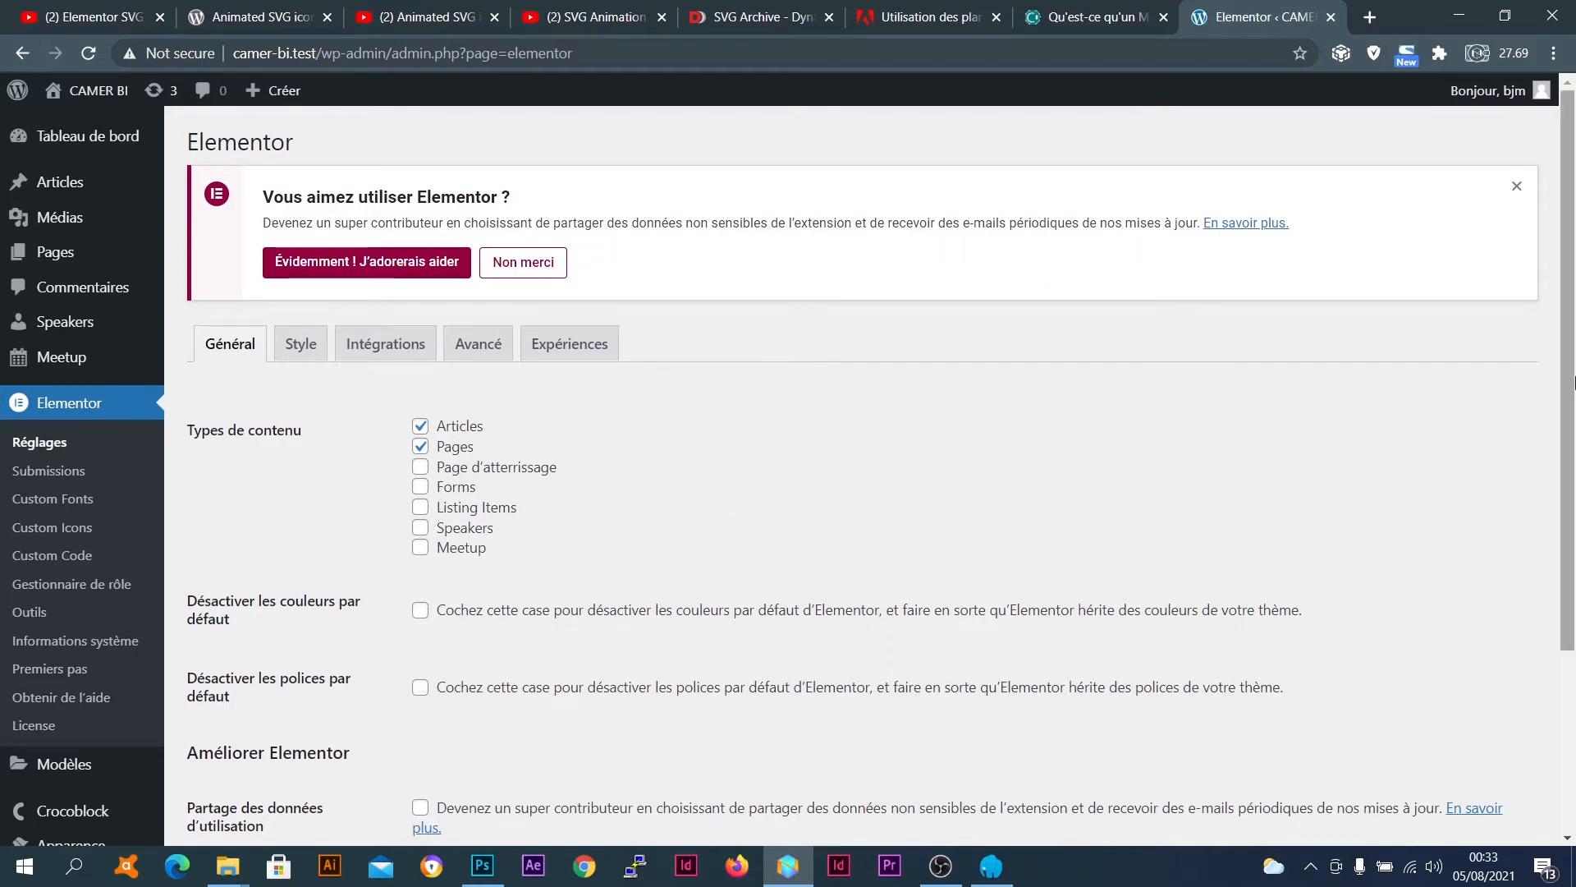
left_click_drag(1568, 379, 1573, 496)
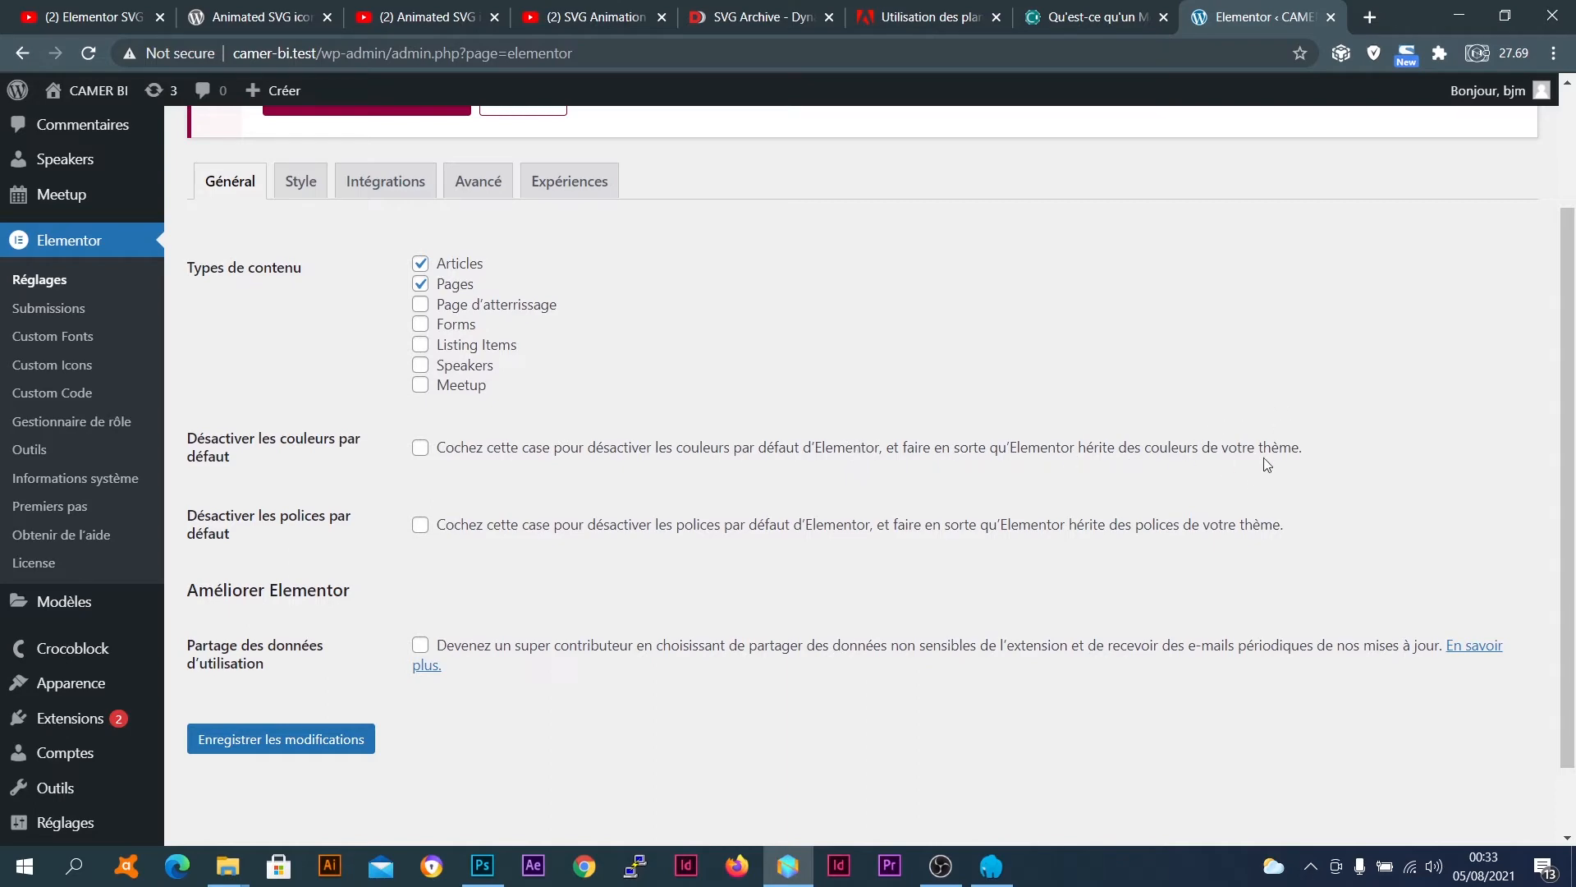
mouse_move(1569, 416)
left_mouse_down()
mouse_move(1574, 297)
mouse_move(1562, 435)
mouse_move(1562, 408)
left_mouse_up()
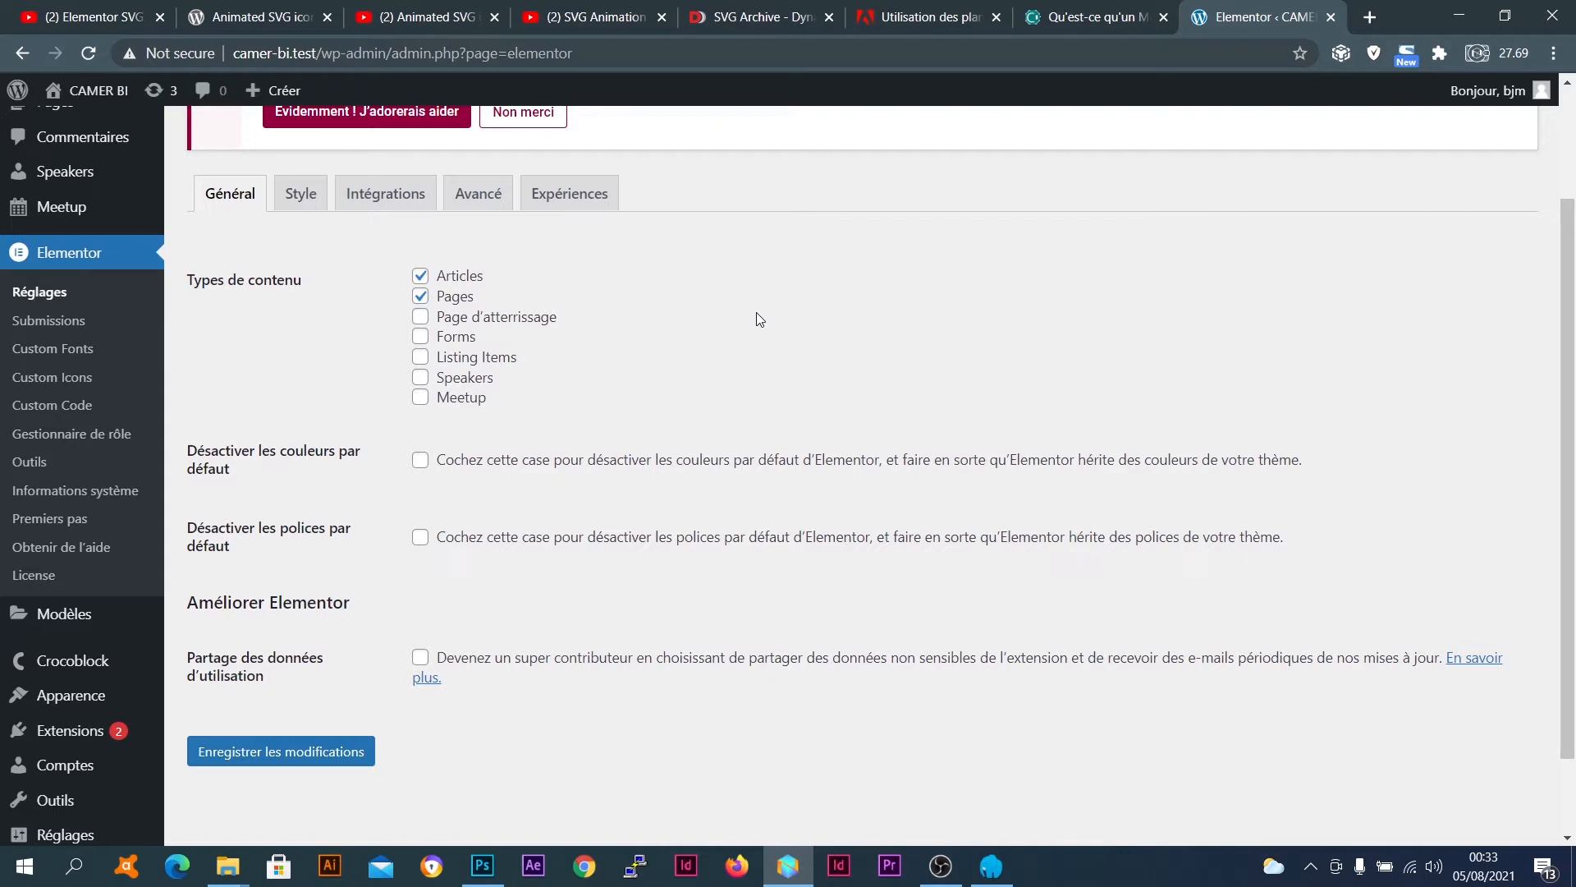
Open Elementor's style settings and read the note about where the style options are located
left_click_drag(1573, 465, 1574, 503)
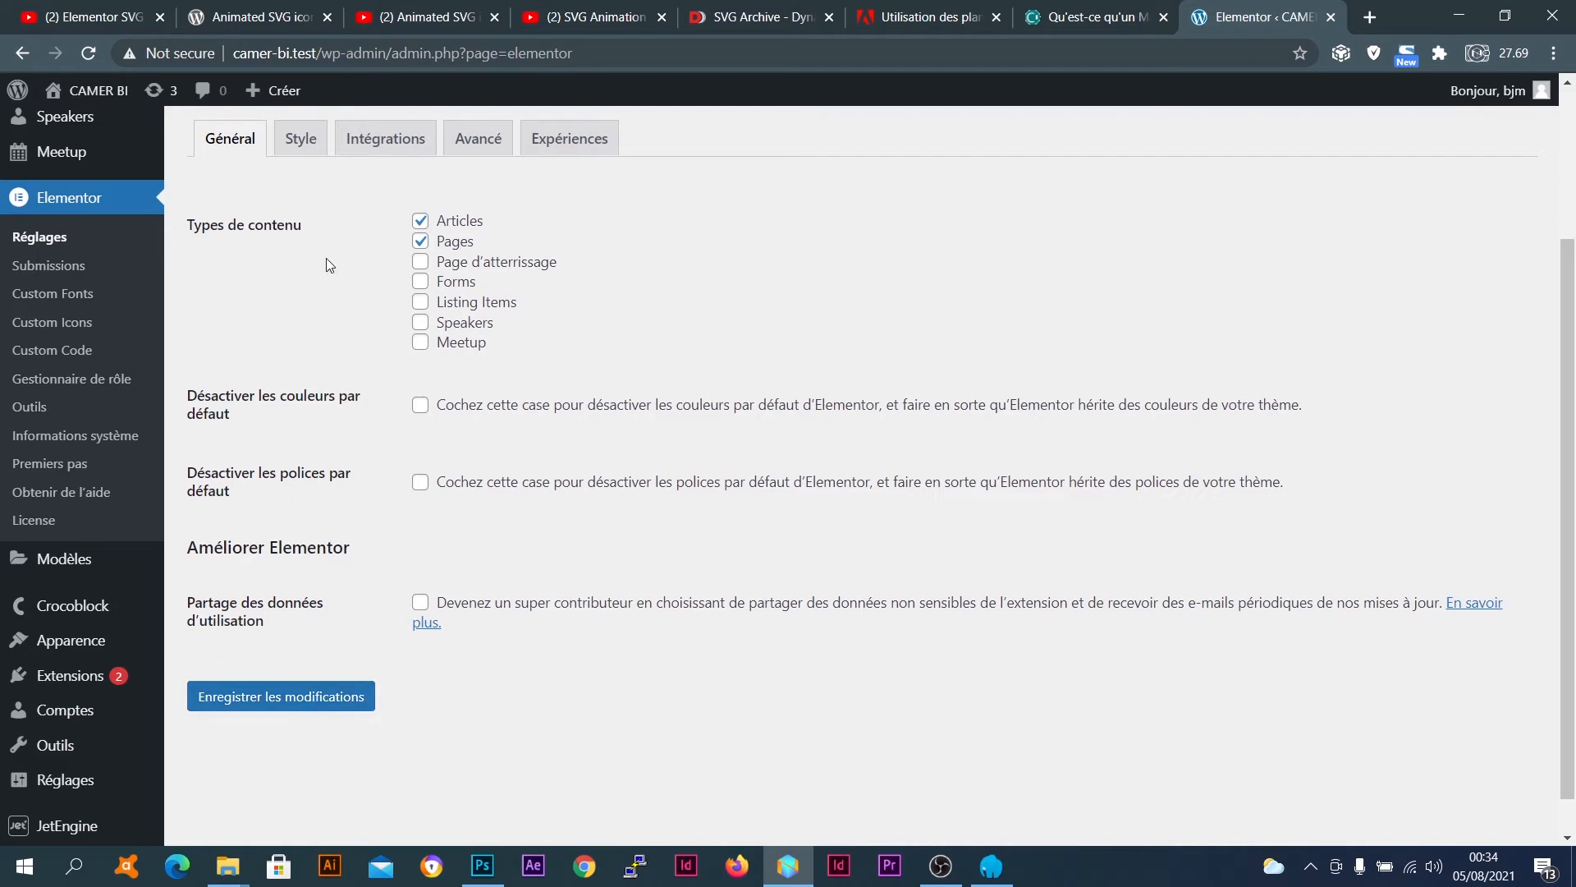
left_click(293, 140)
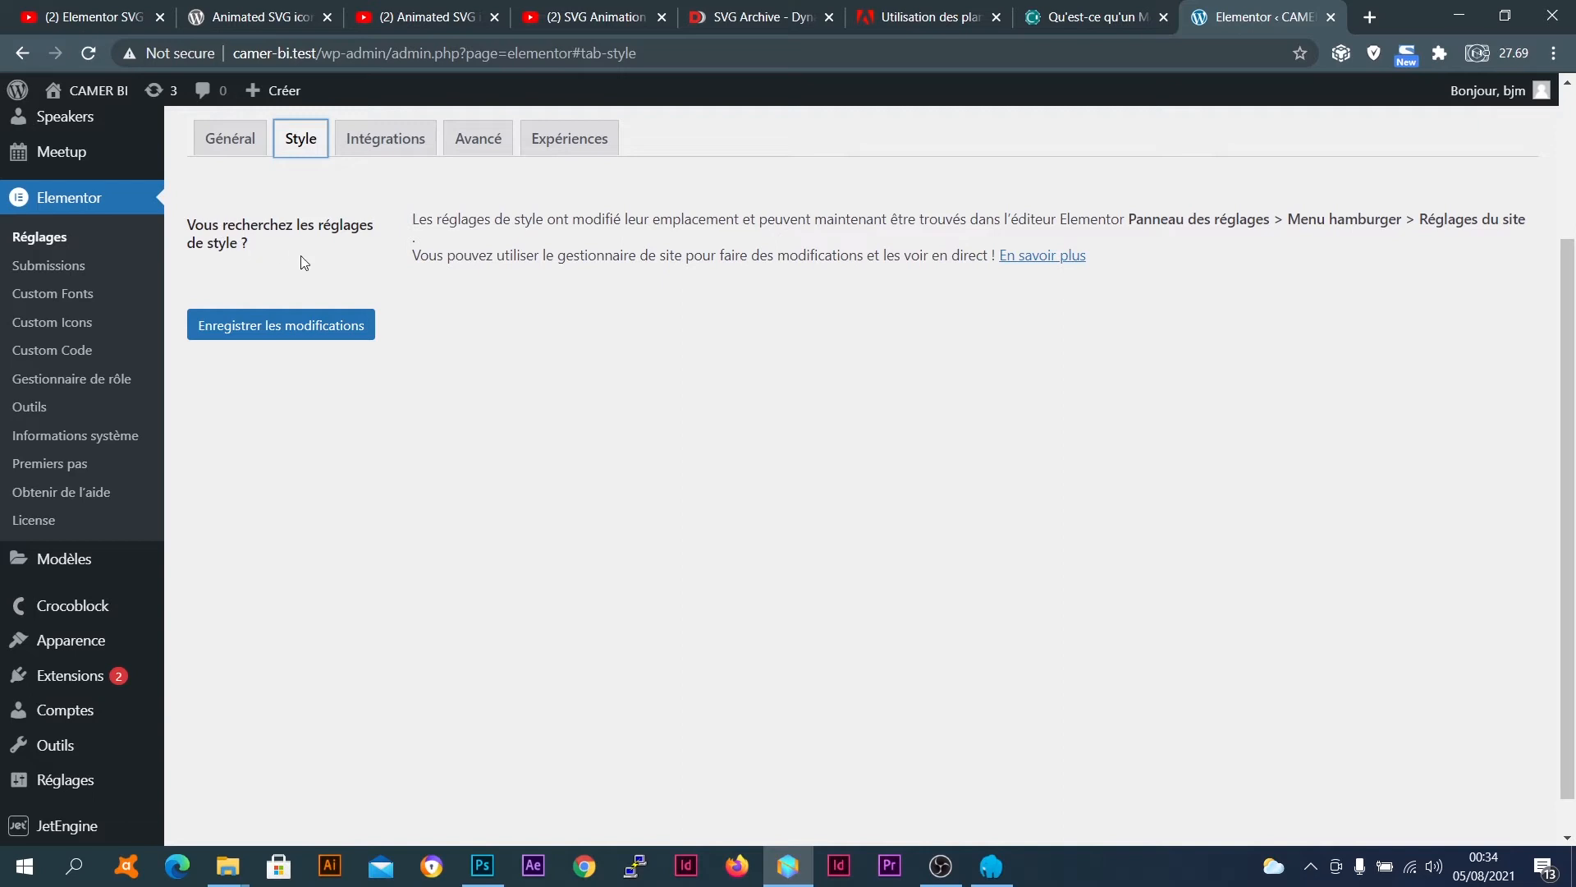
left_click_drag(413, 222, 1078, 219)
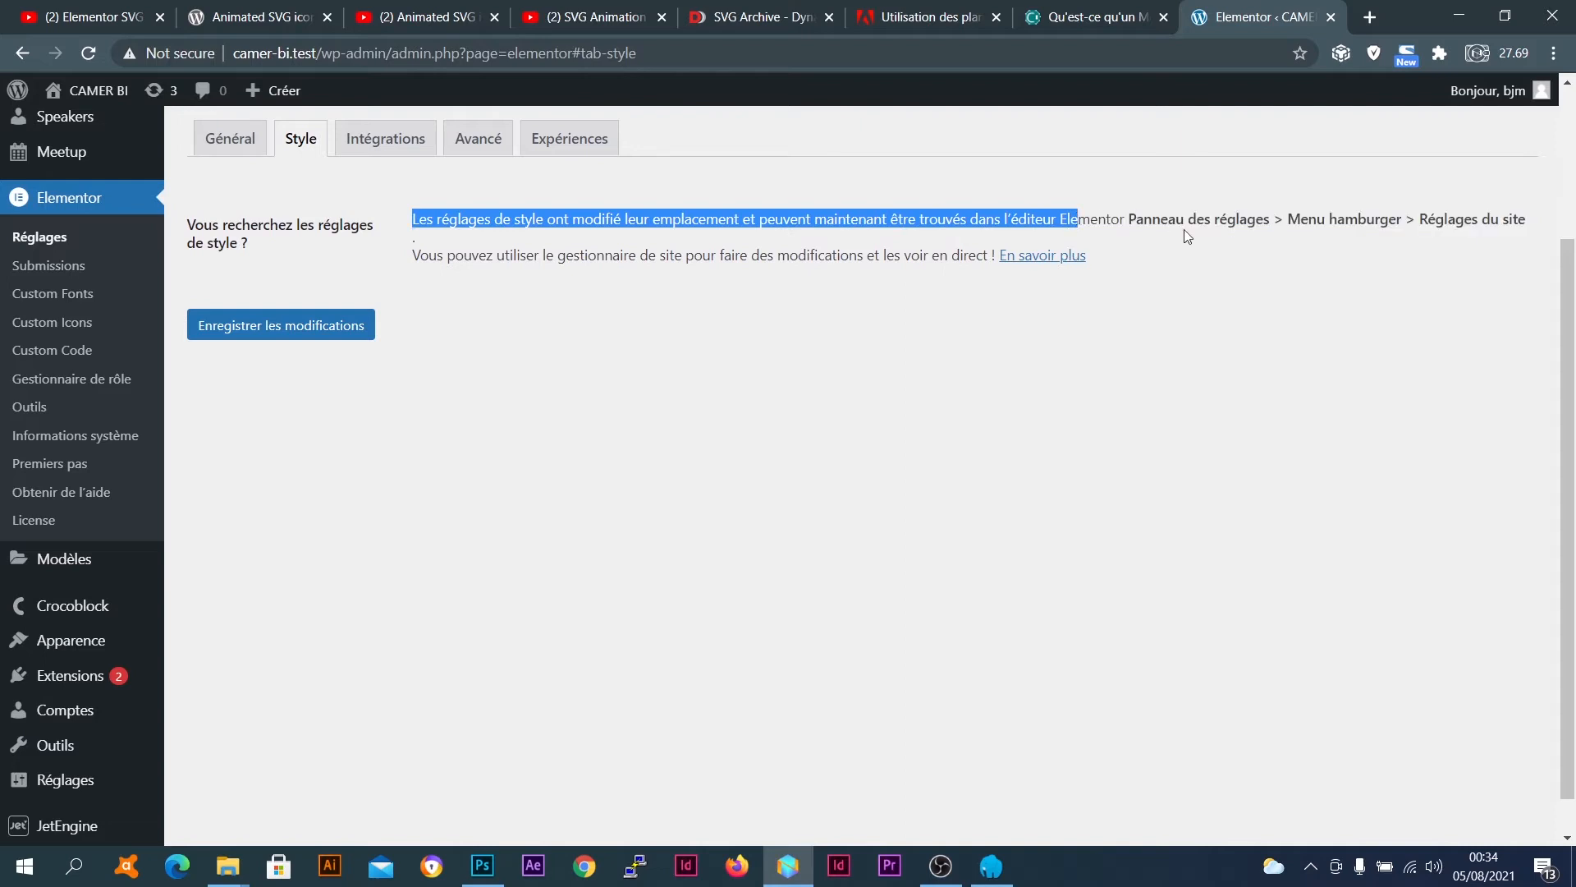
left_click(1385, 253)
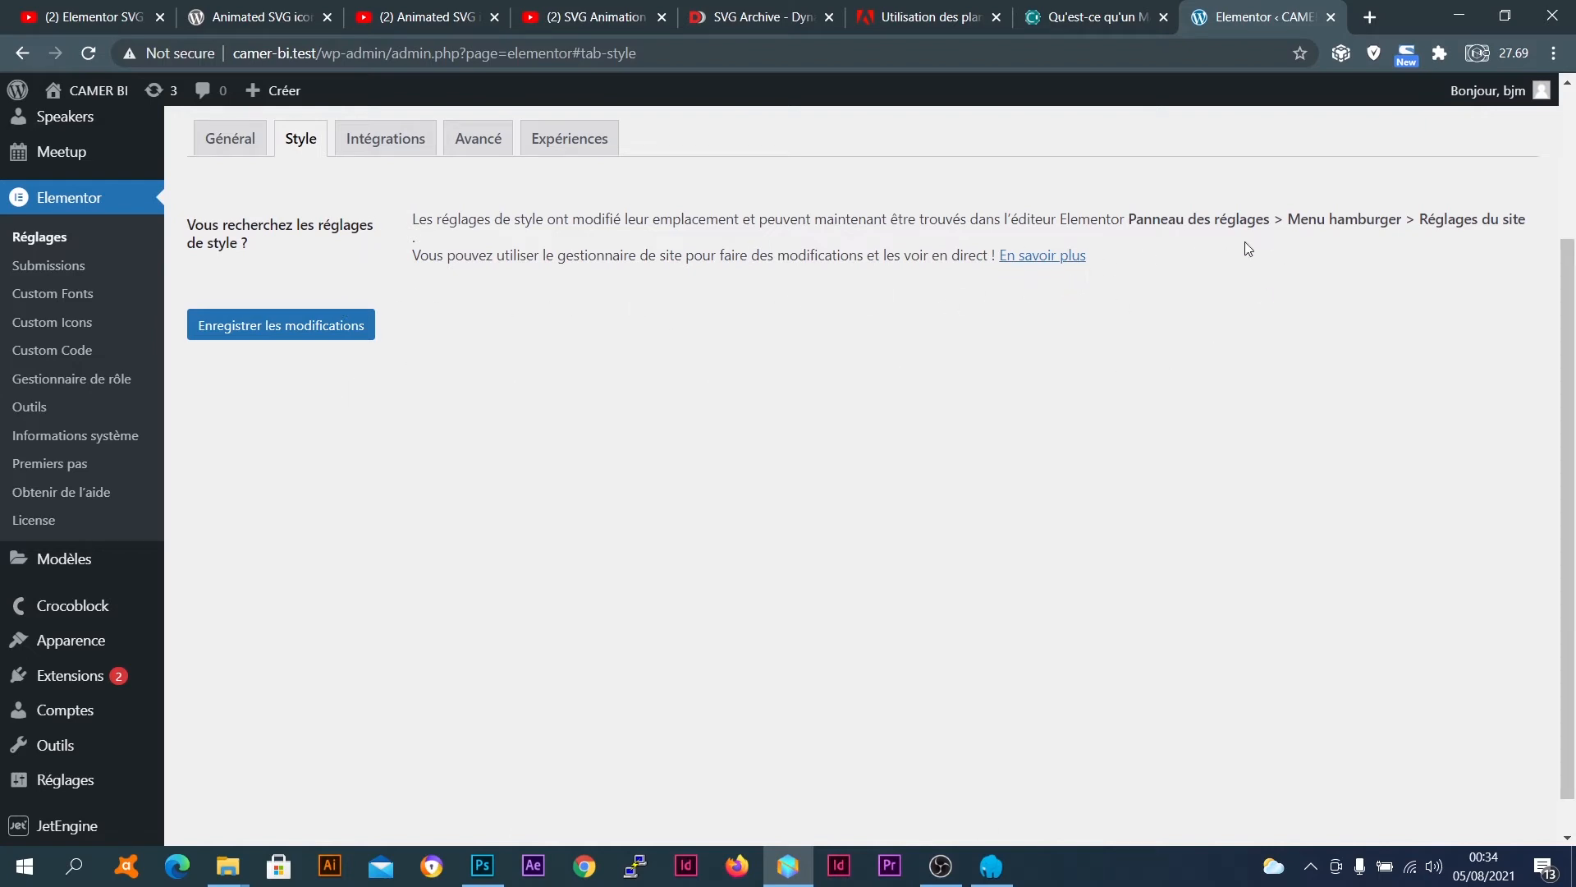
left_click_drag(1292, 224, 1500, 222)
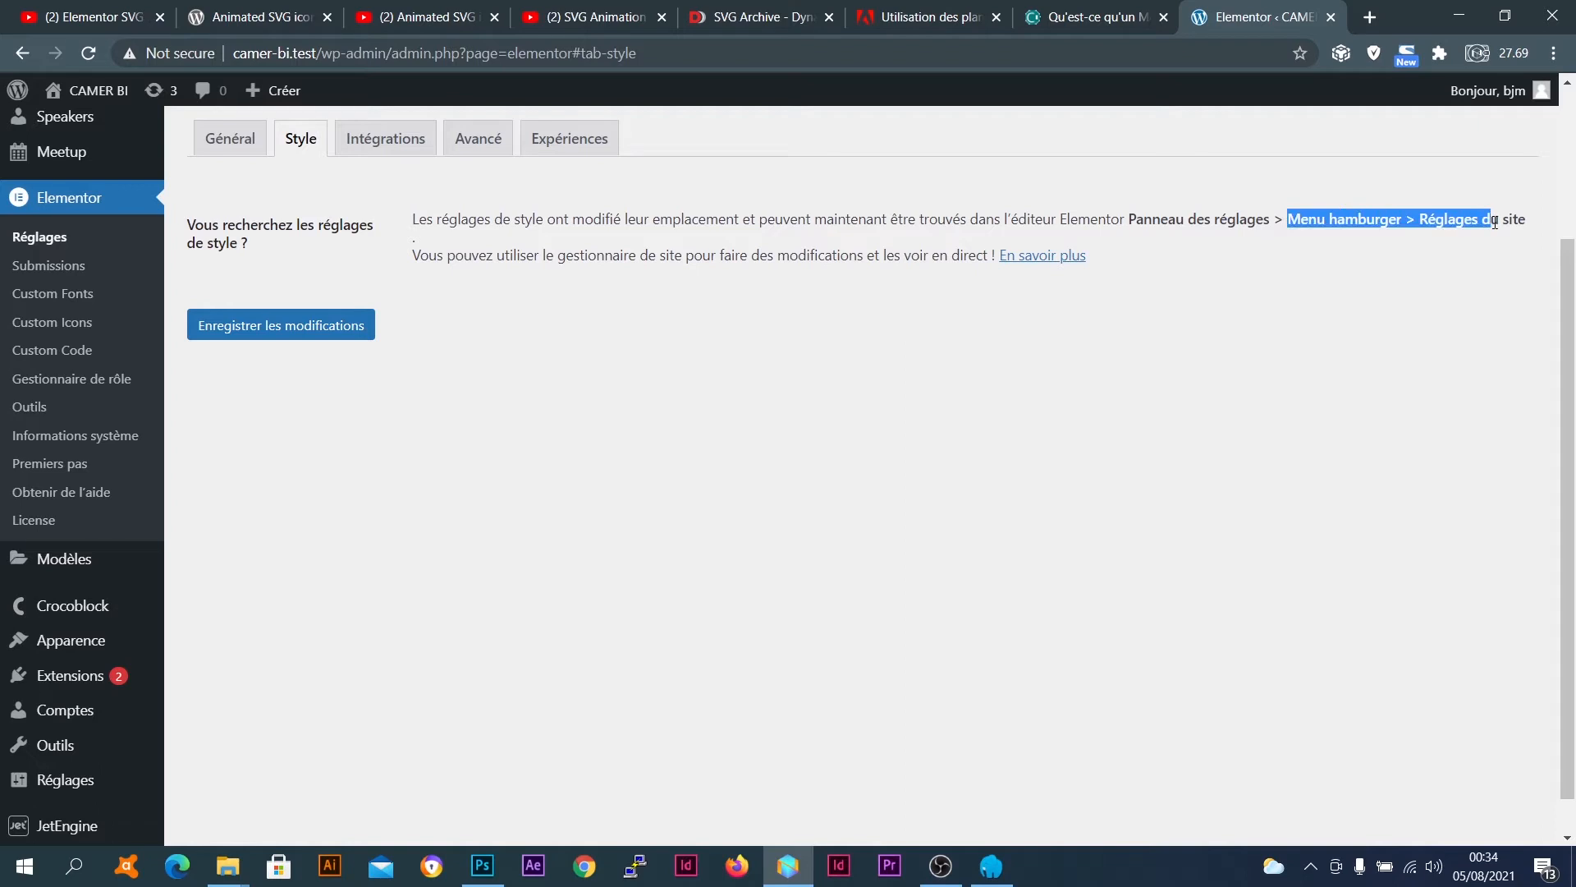
left_click(1350, 249)
Open Elementor's integration settings and examine the Google Maps, reCAPTCHA and Facebook SDK sections
scroll(467, 408, "up", 2)
left_click(390, 246)
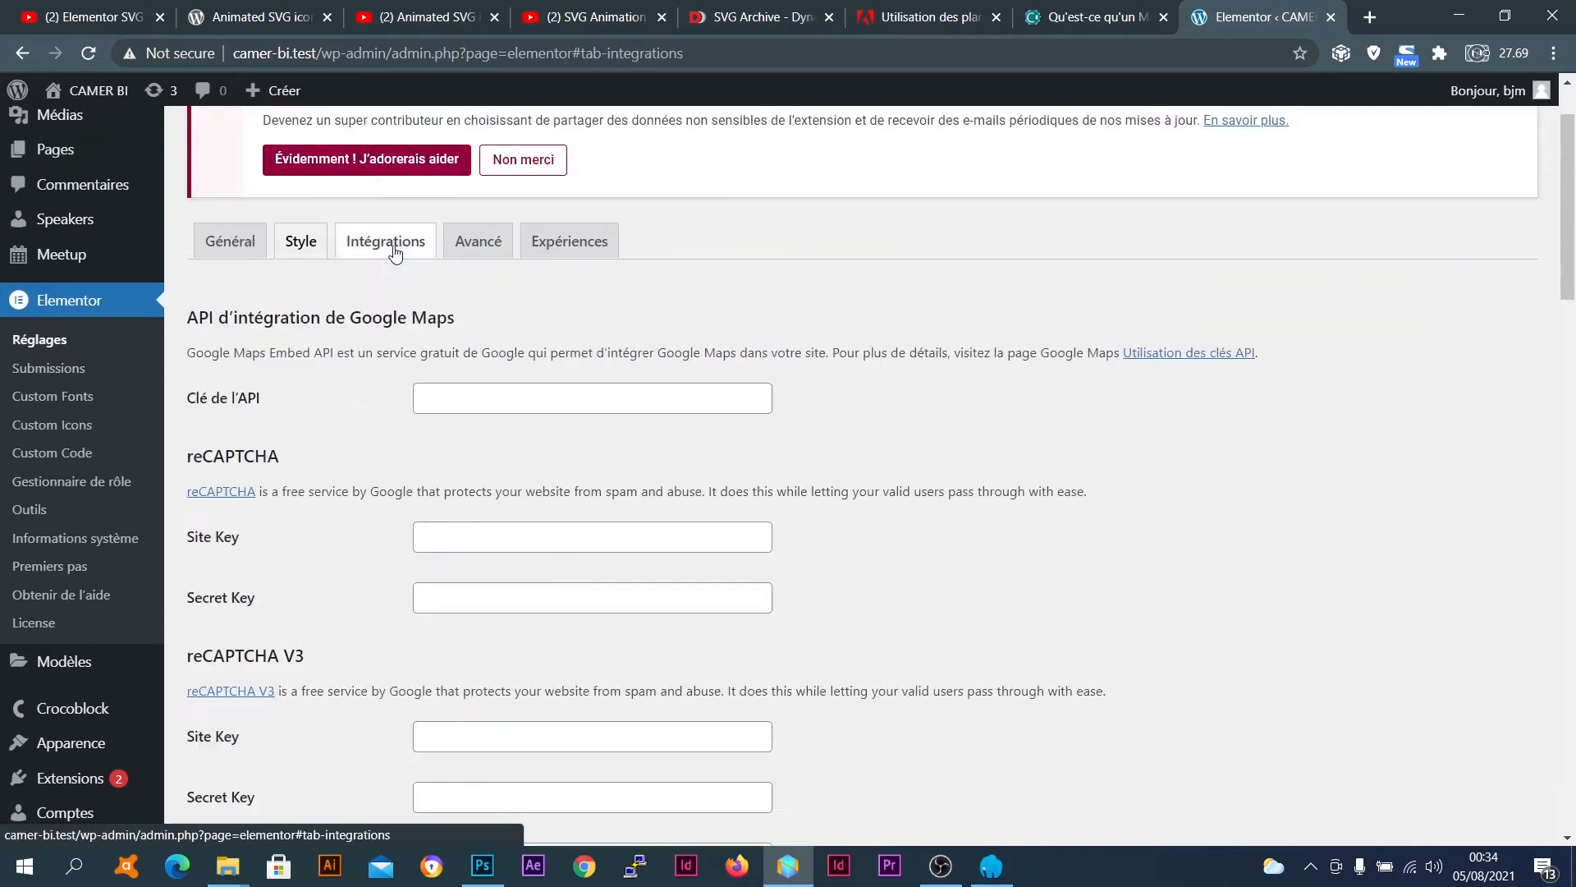
scroll(370, 359, "down", 1)
scroll(370, 359, "down", 1)
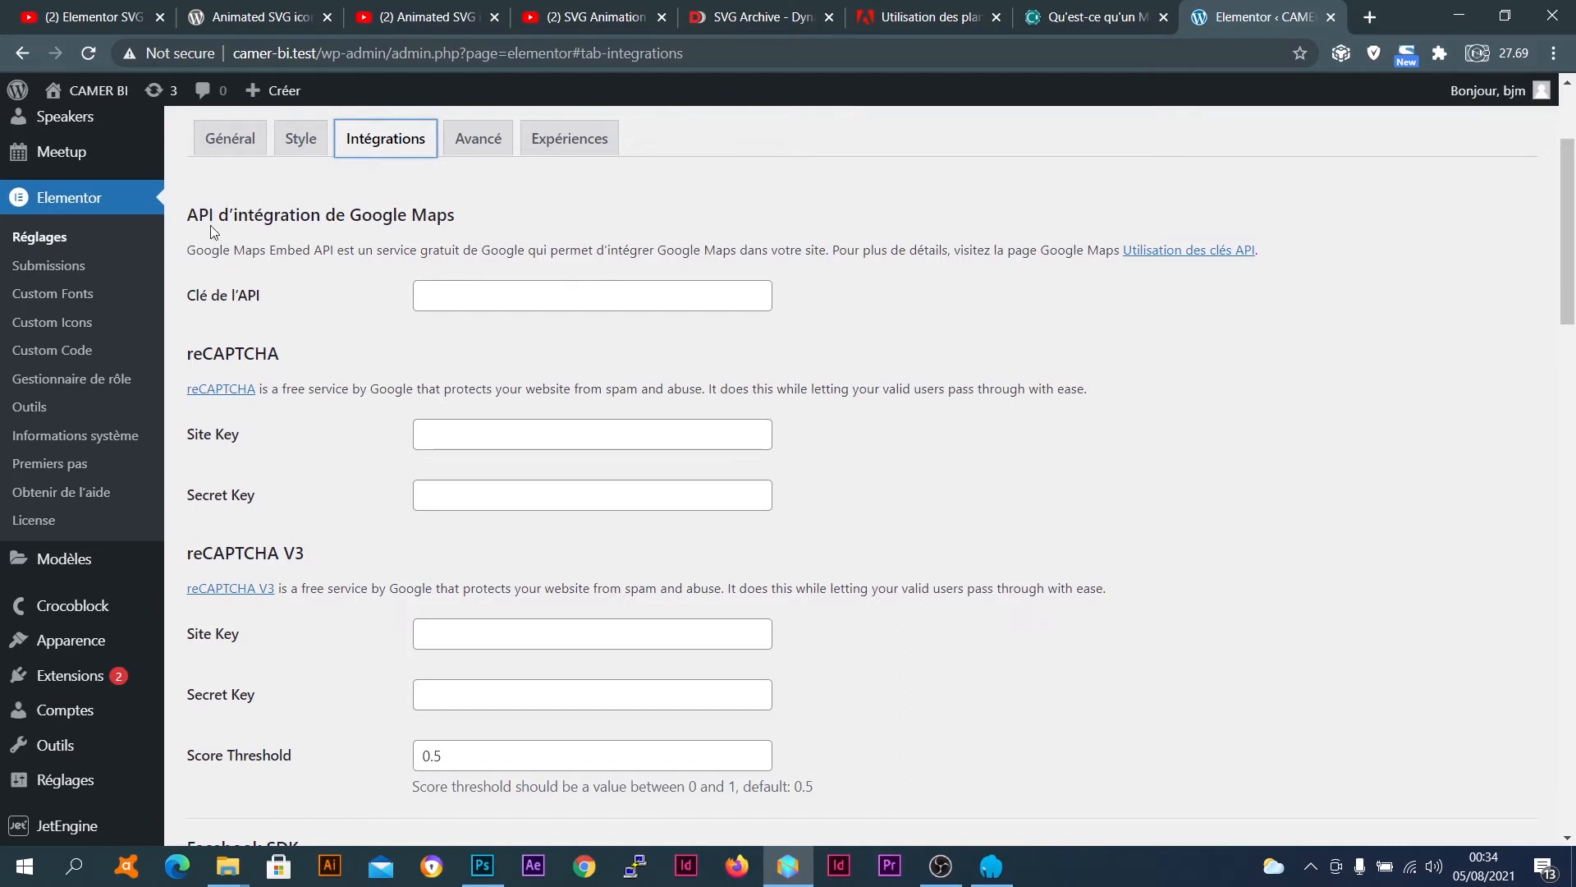
left_click_drag(349, 216, 454, 215)
left_click(481, 287)
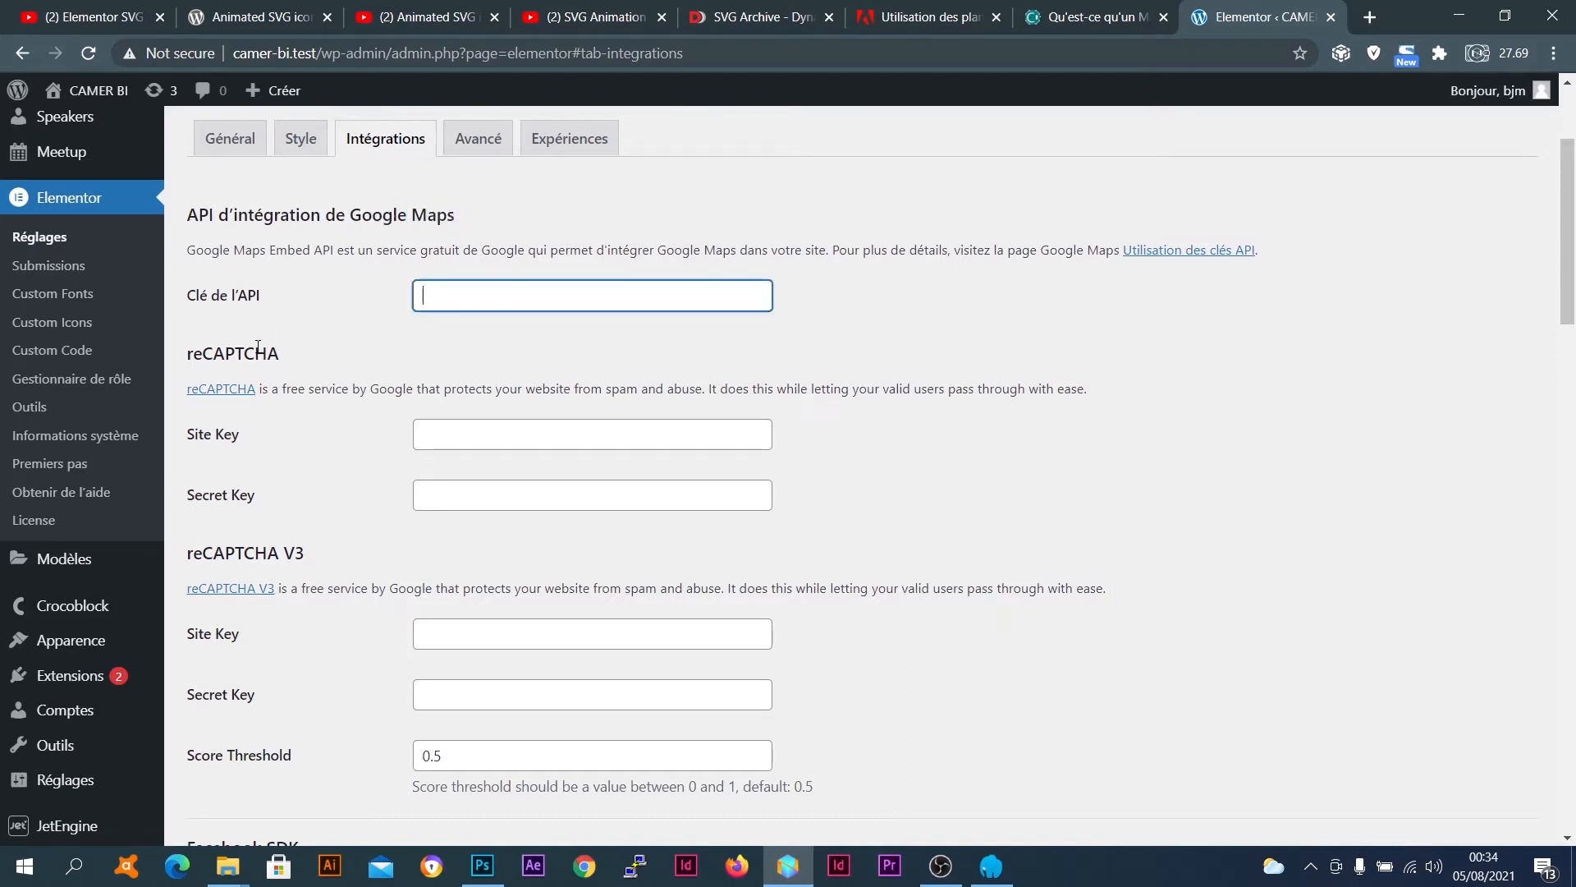
scroll(224, 520, "down", 4)
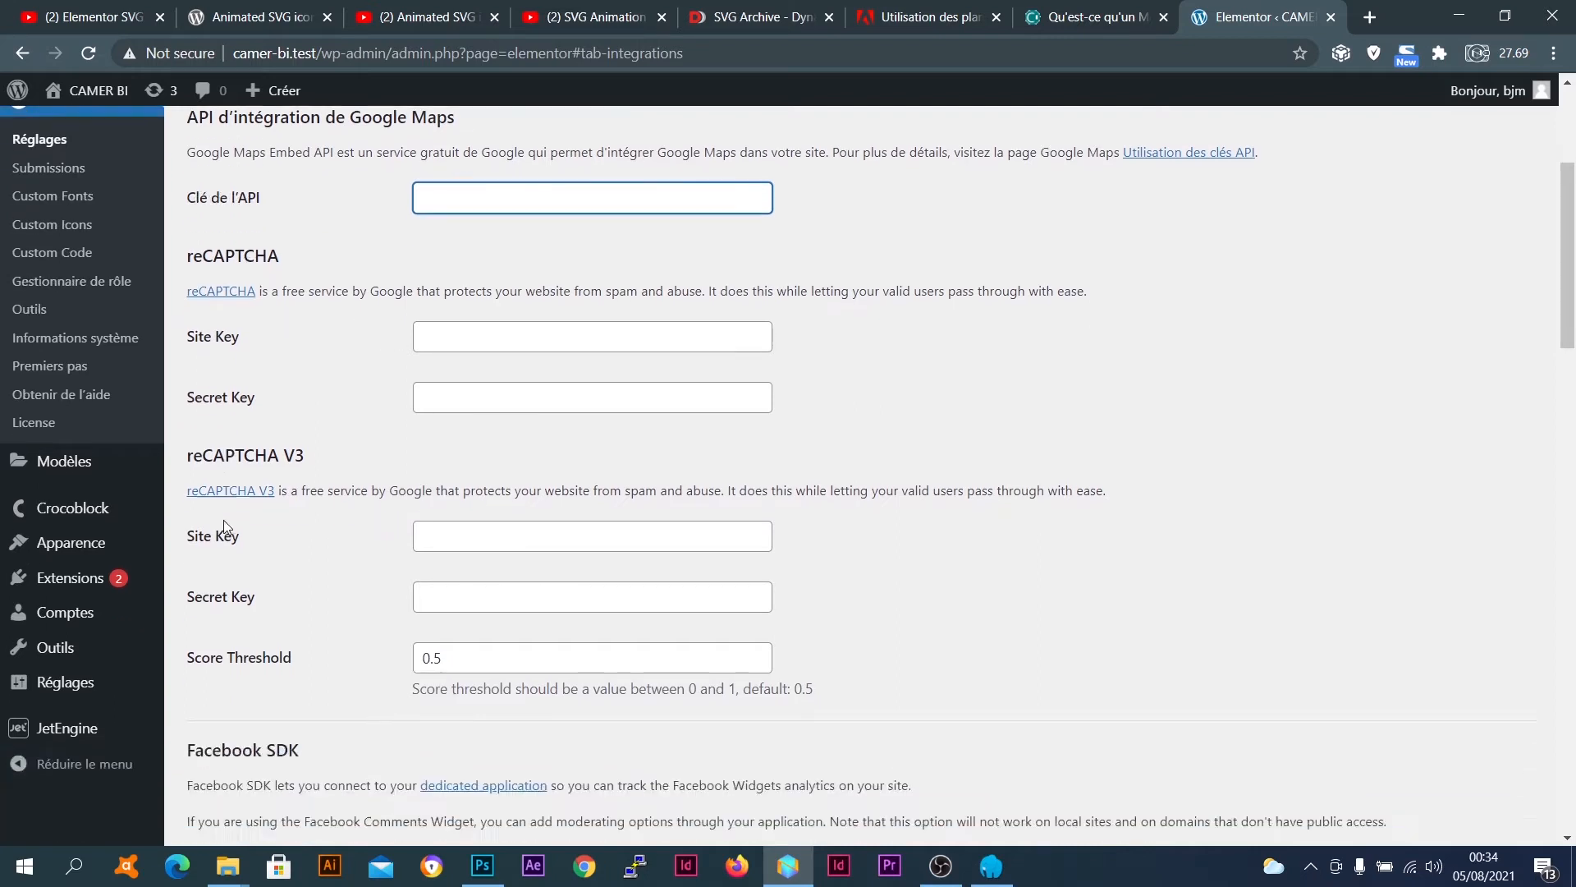
scroll(238, 545, "down", 2)
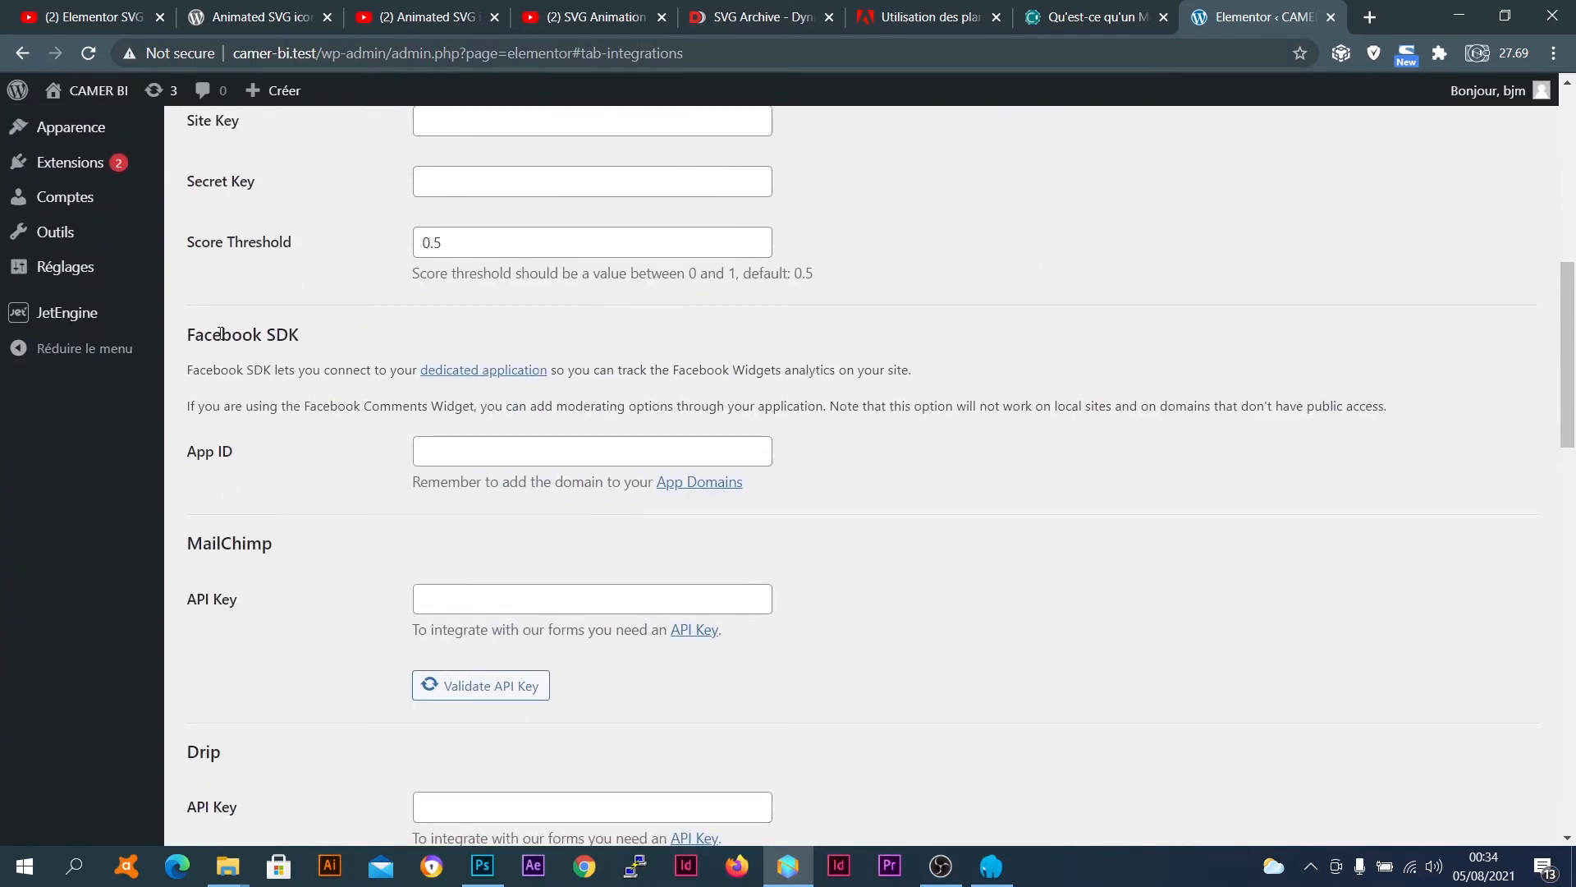
left_click_drag(313, 332, 195, 335)
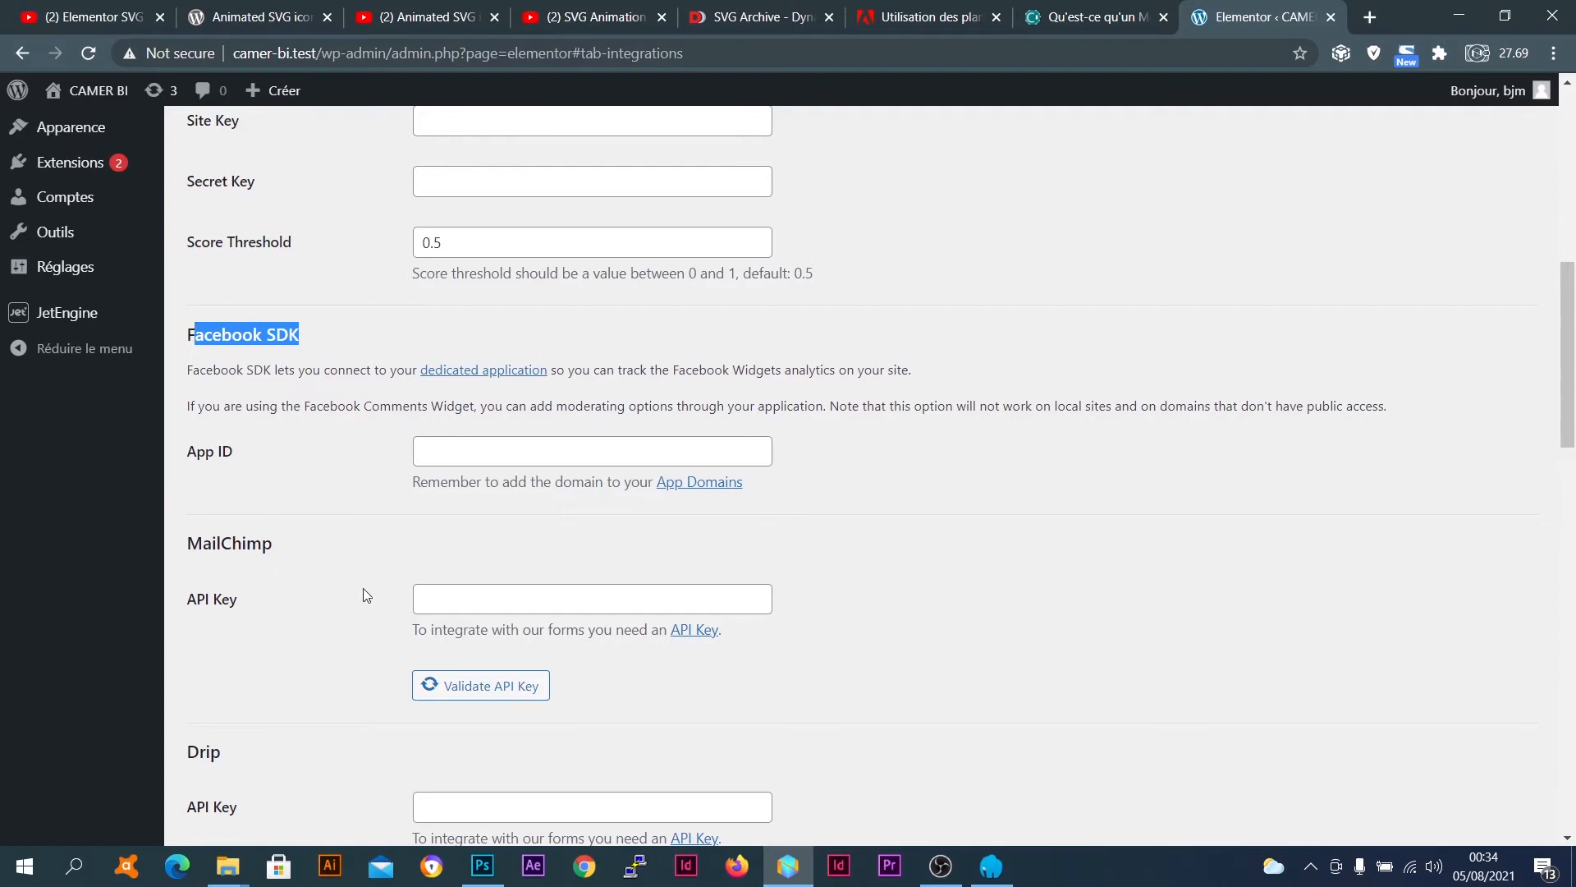
Look through the remaining email marketing integrations and examine the MailChimp API key option
scroll(231, 563, "down", 2)
scroll(231, 563, "down", 9)
scroll(231, 563, "up", 4)
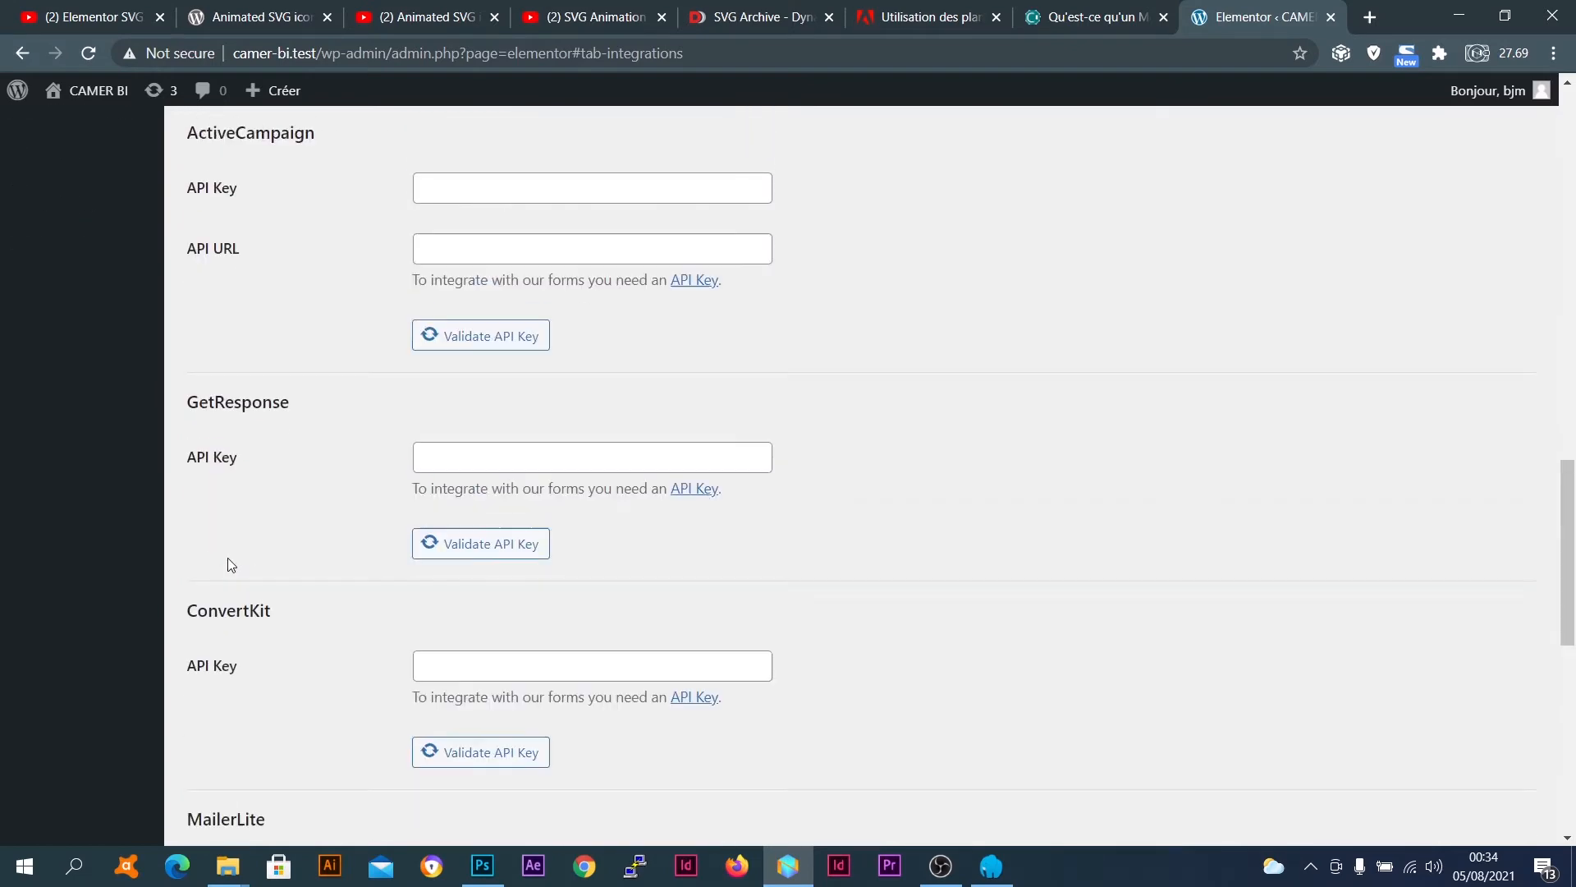
scroll(231, 563, "up", 5)
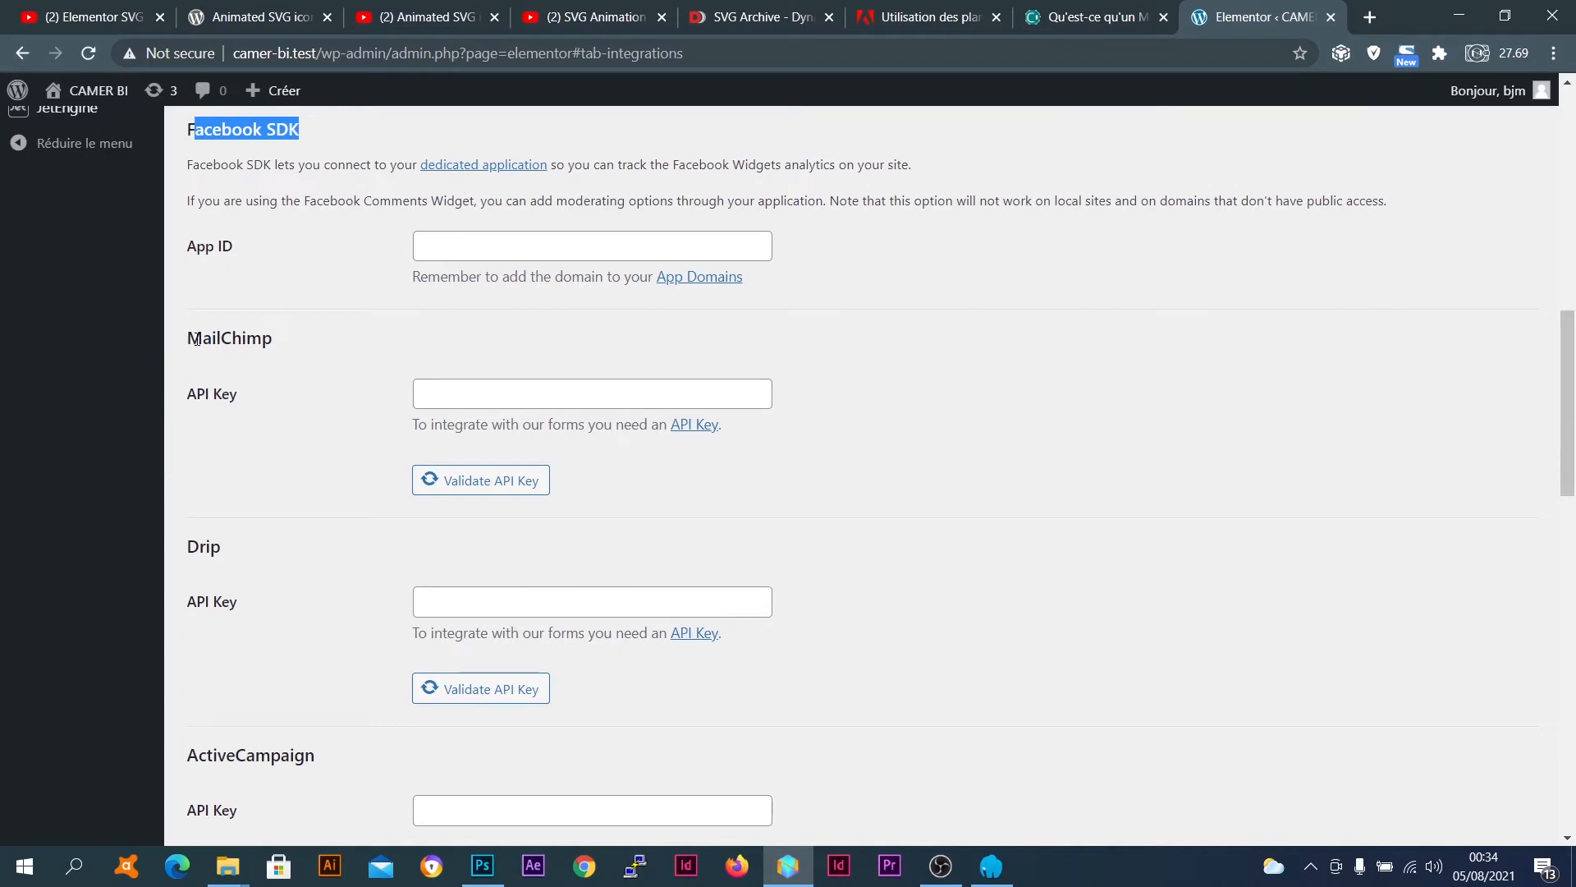
left_click_drag(191, 339, 272, 347)
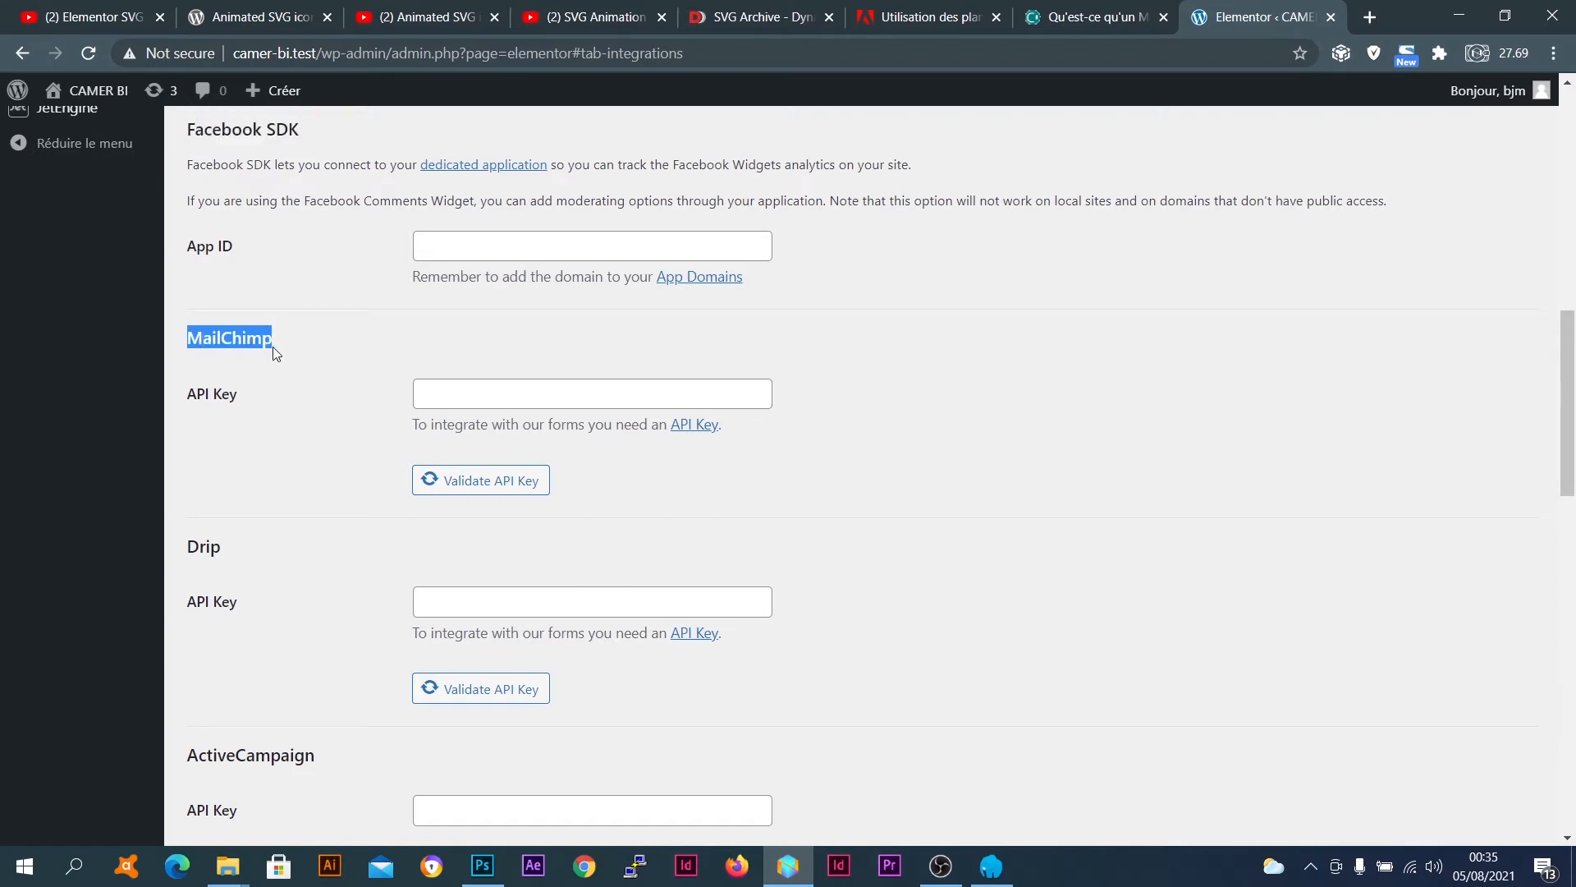
left_click(272, 346)
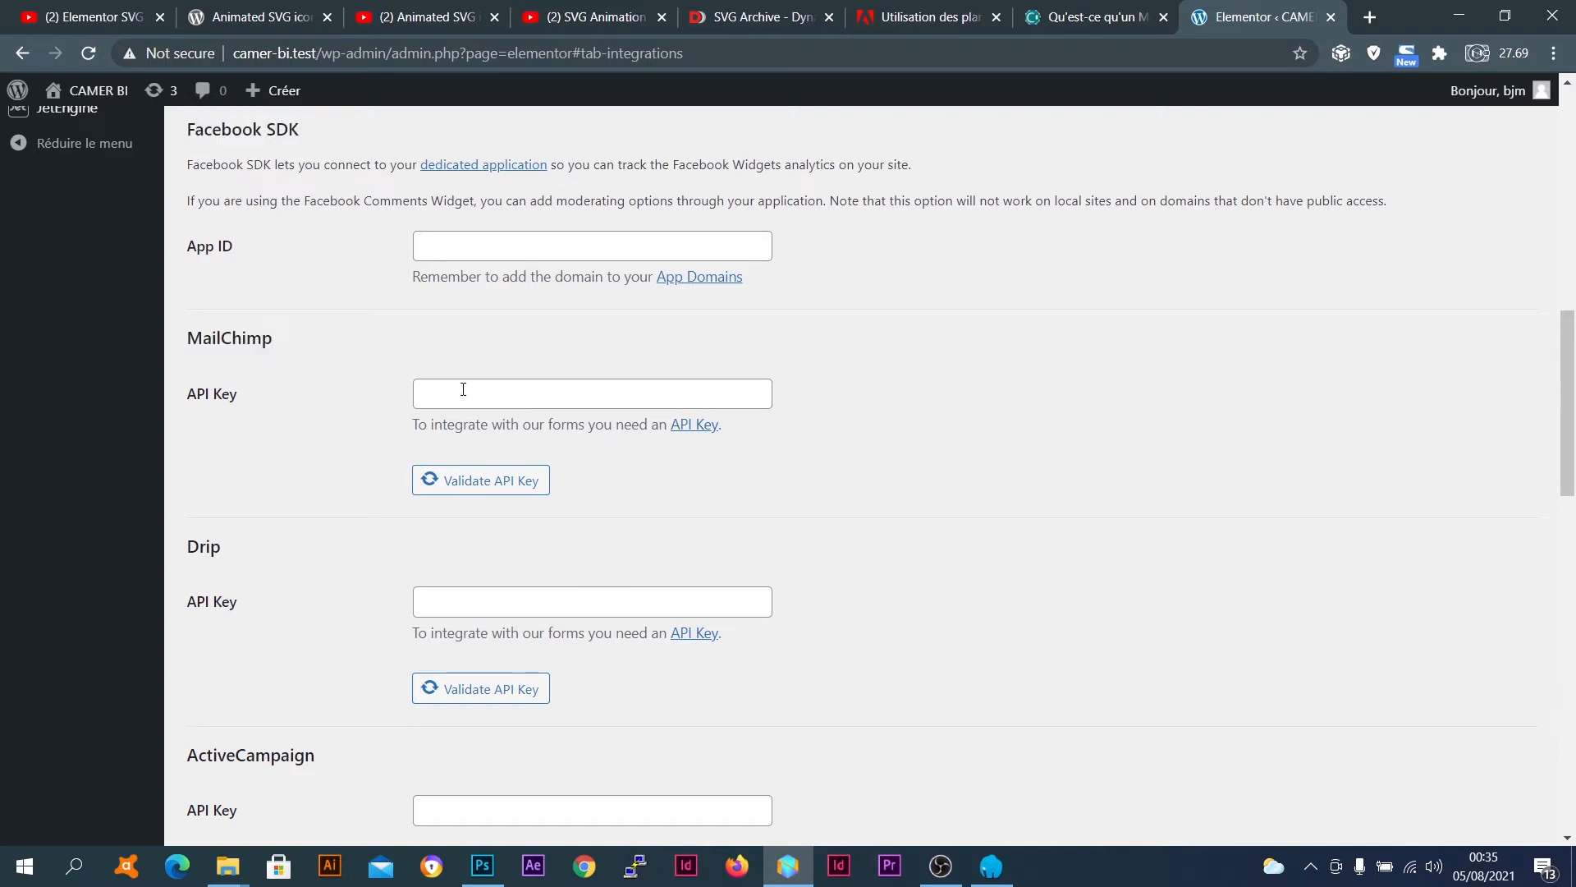
left_click(435, 396)
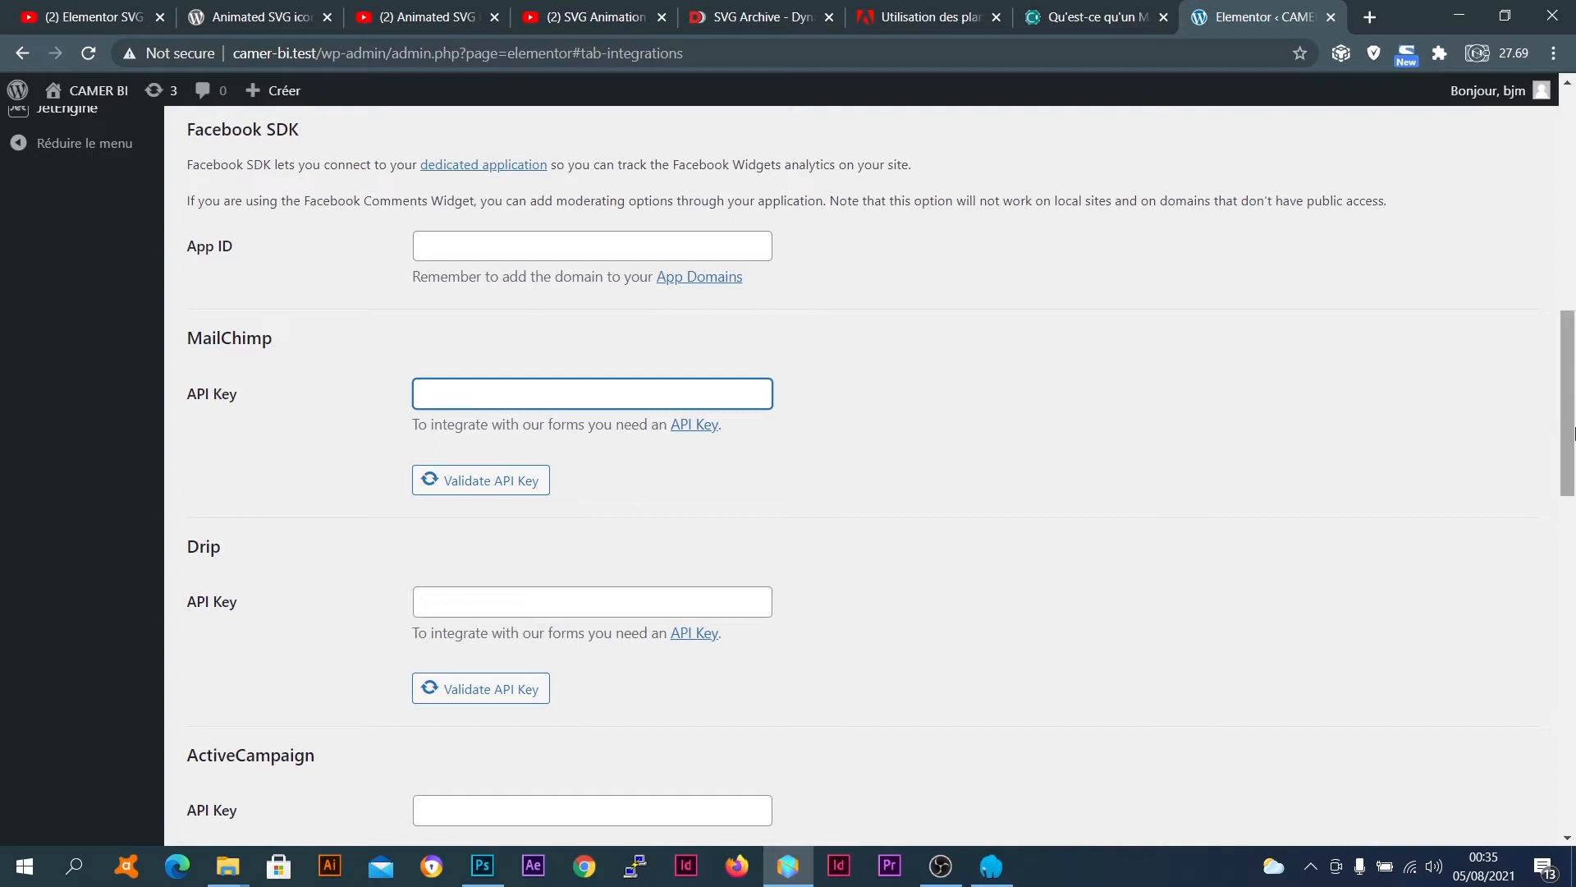
Open Elementor's advanced settings and read the options from the CSS print method through Font Awesome 4 support
left_click_drag(1569, 420, 1574, 181)
left_click(478, 343)
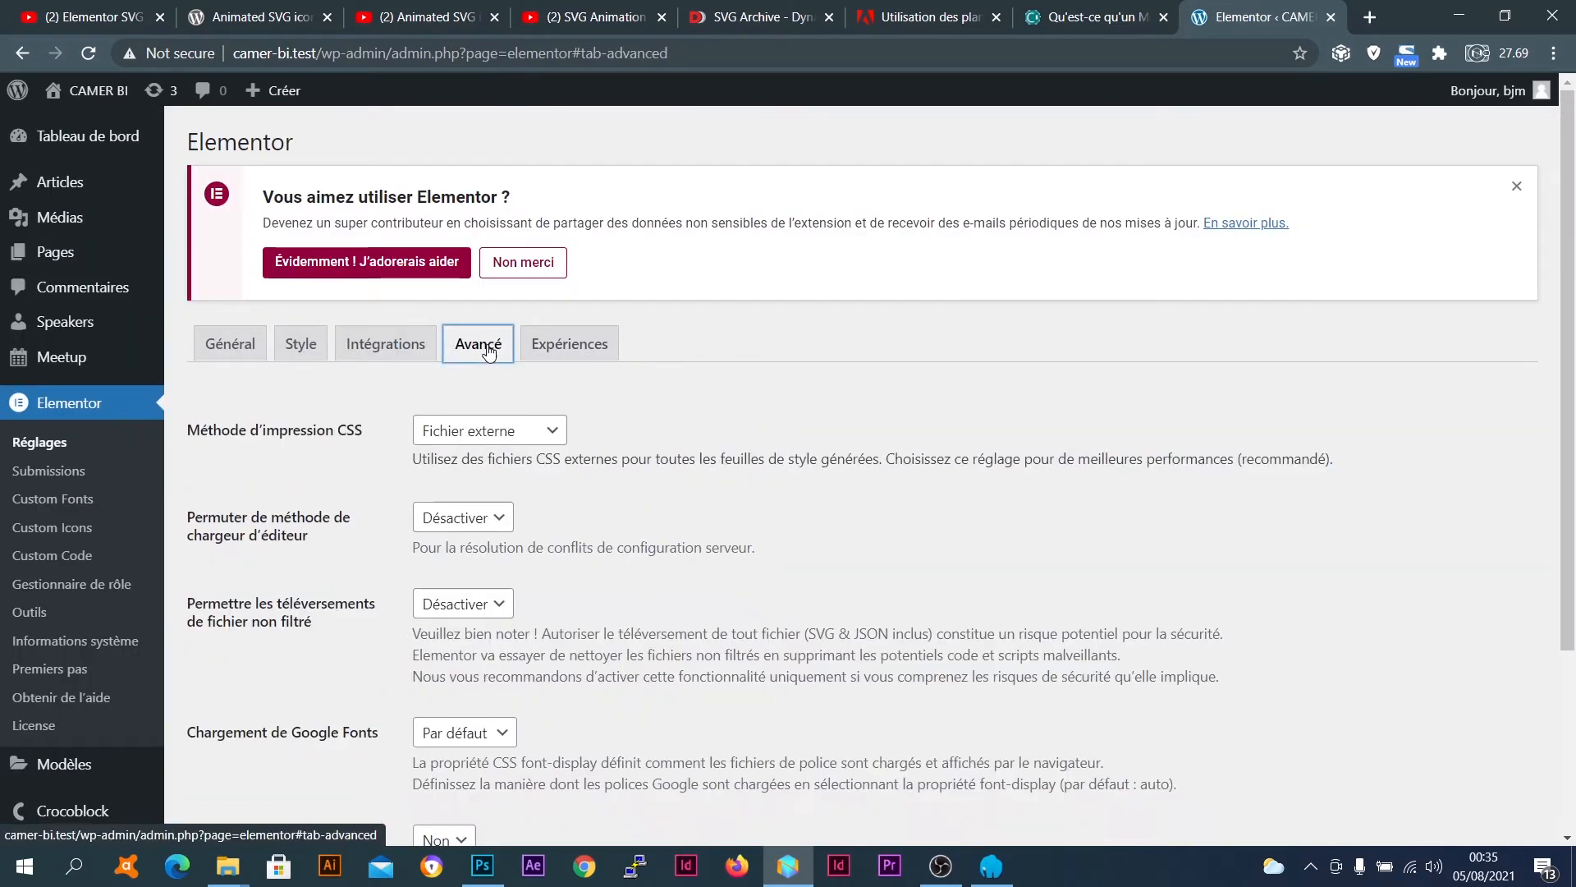
left_click_drag(1568, 443, 1568, 572)
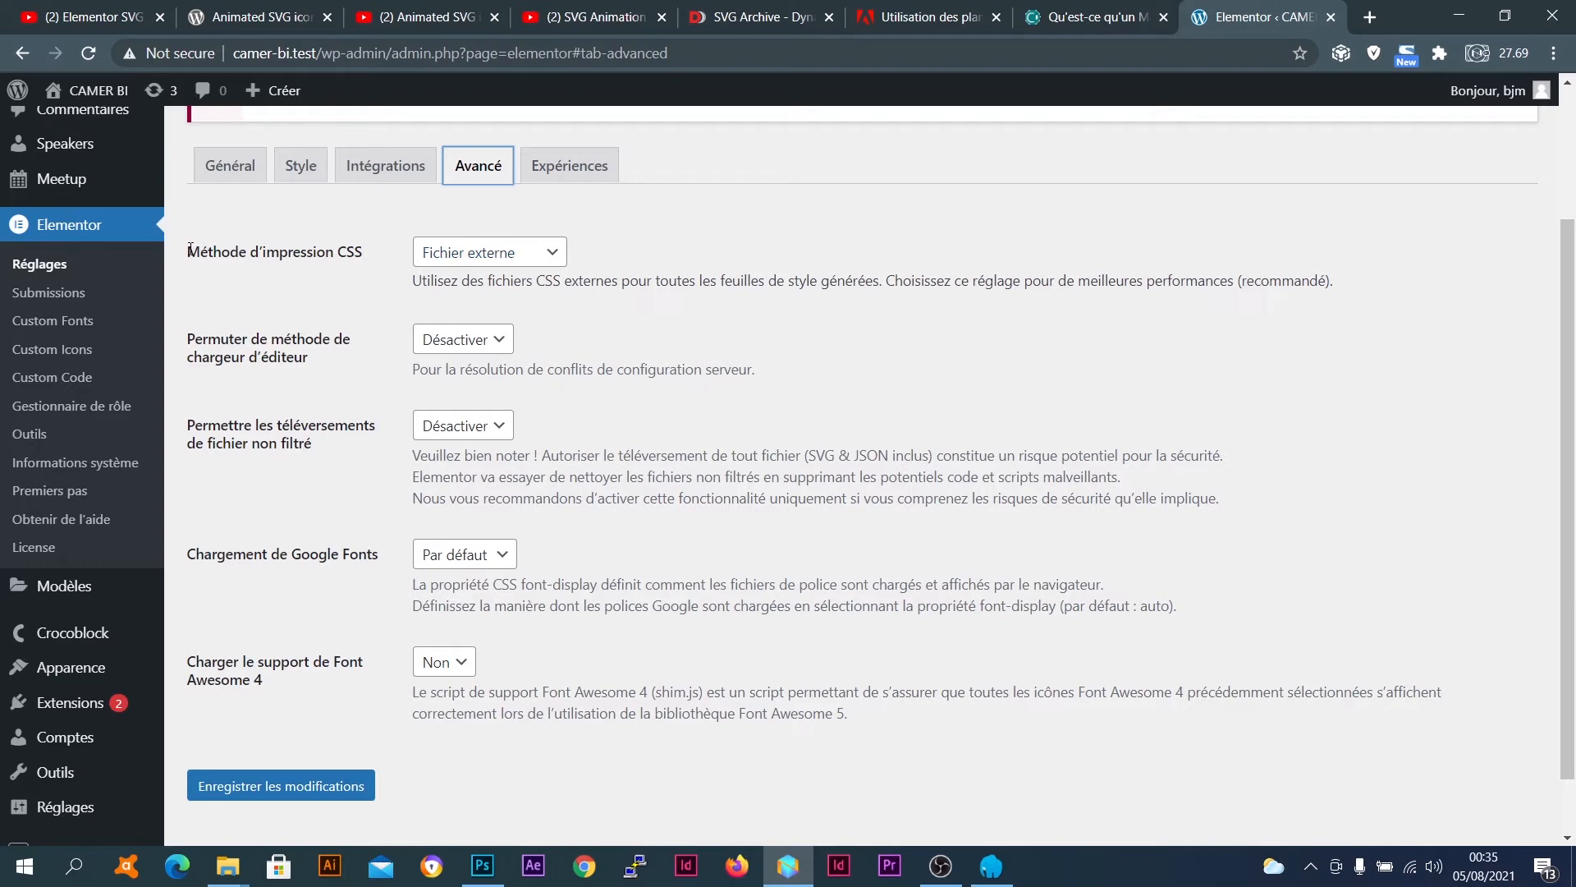
left_click_drag(190, 249, 857, 706)
left_click(861, 724)
left_click(857, 706)
Open Elementor's experiments settings and look through all the experimental features
left_click(566, 165)
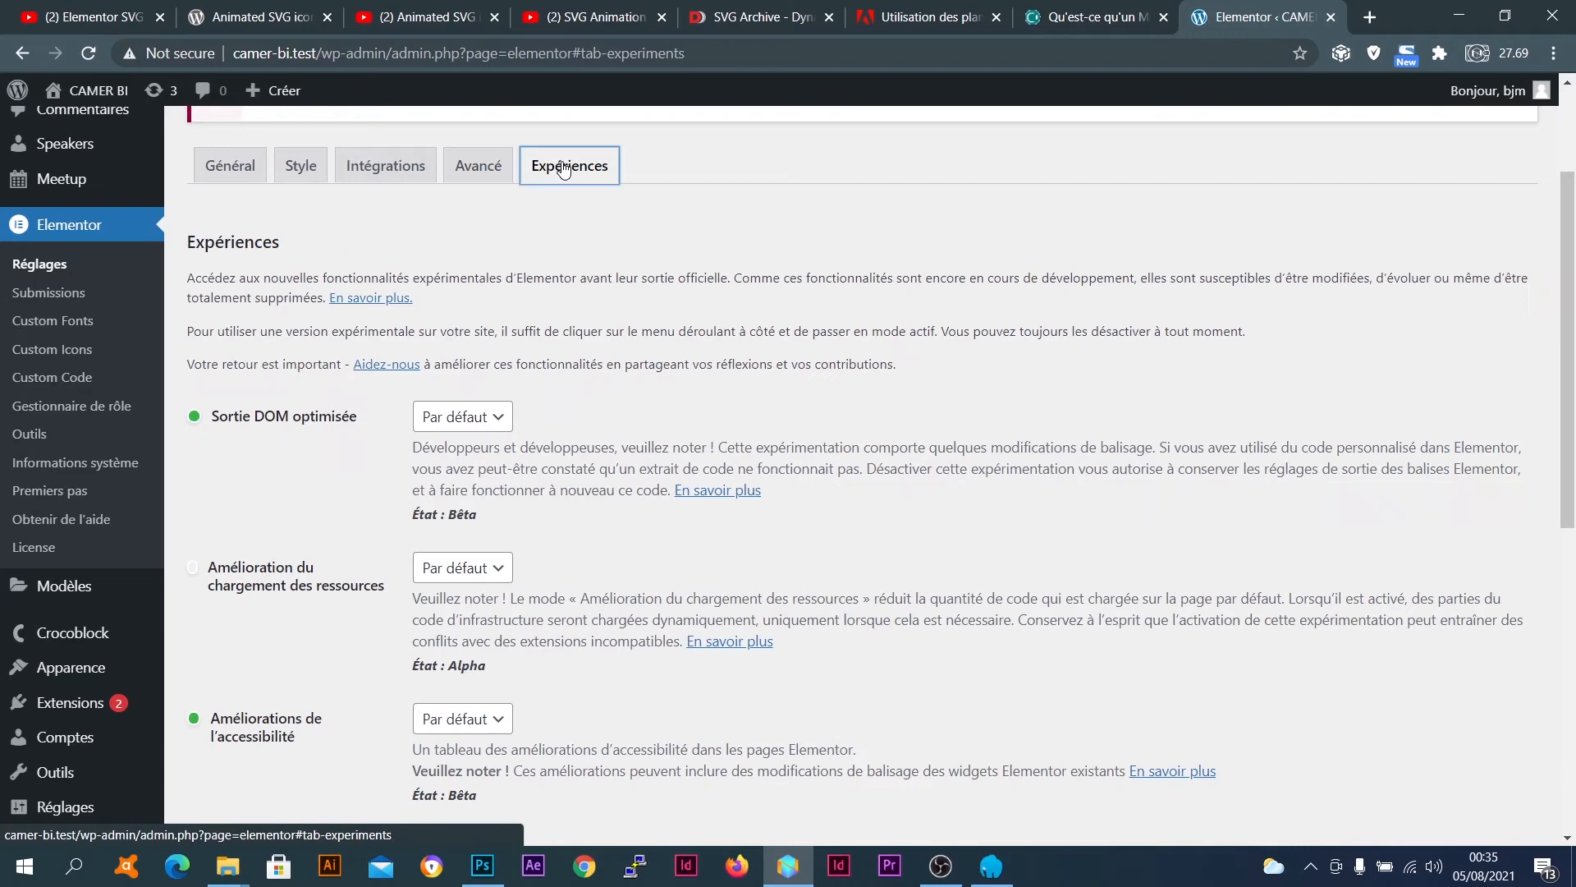
scroll(542, 313, "down", 1)
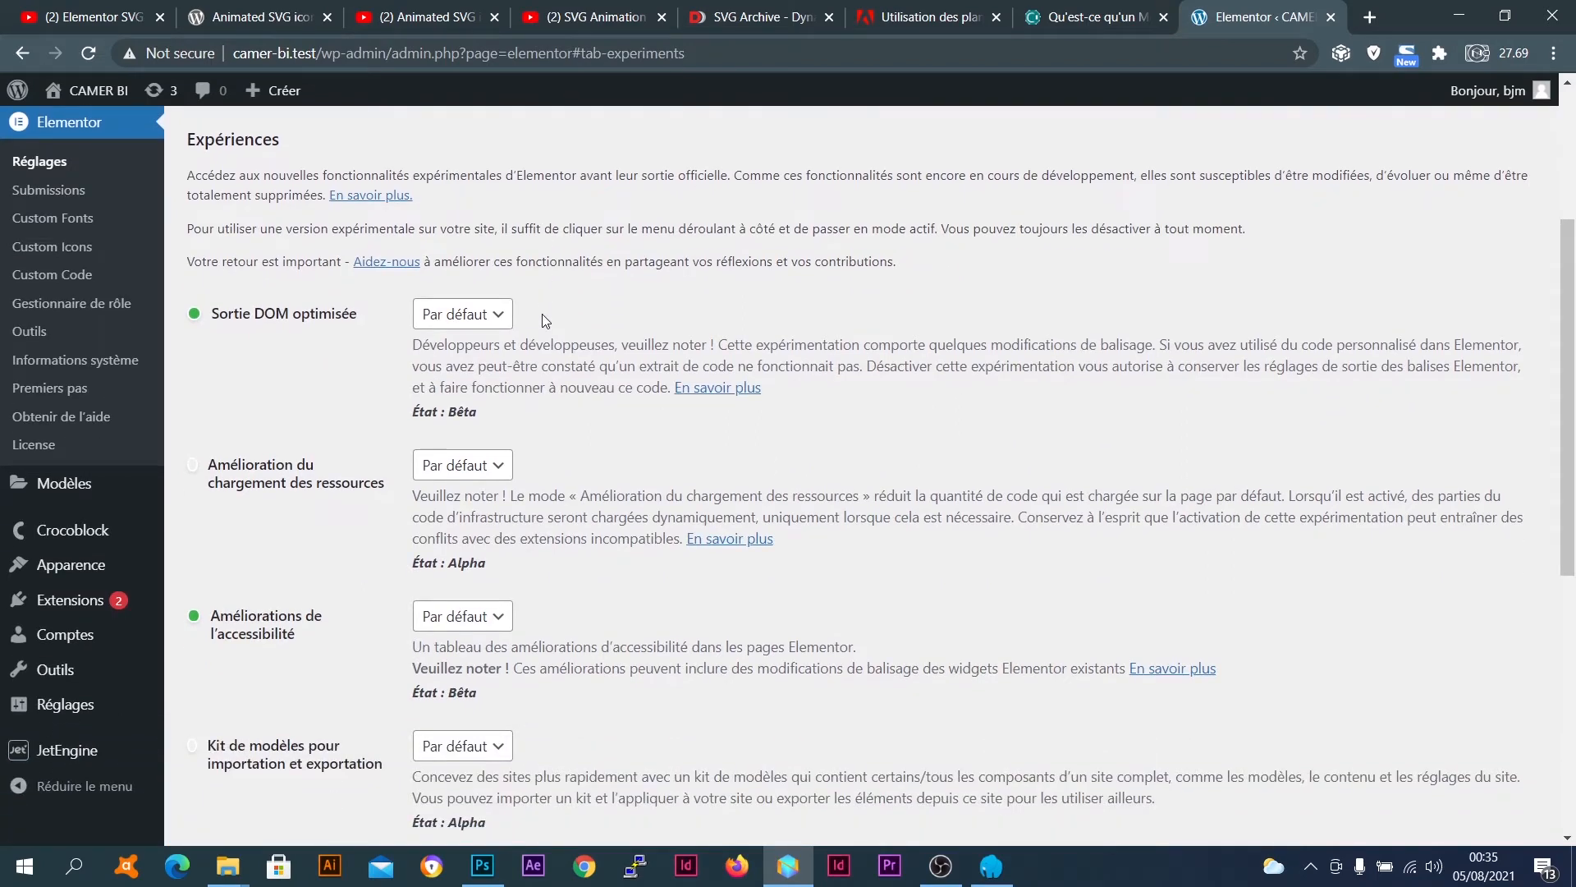
scroll(542, 313, "down", 5)
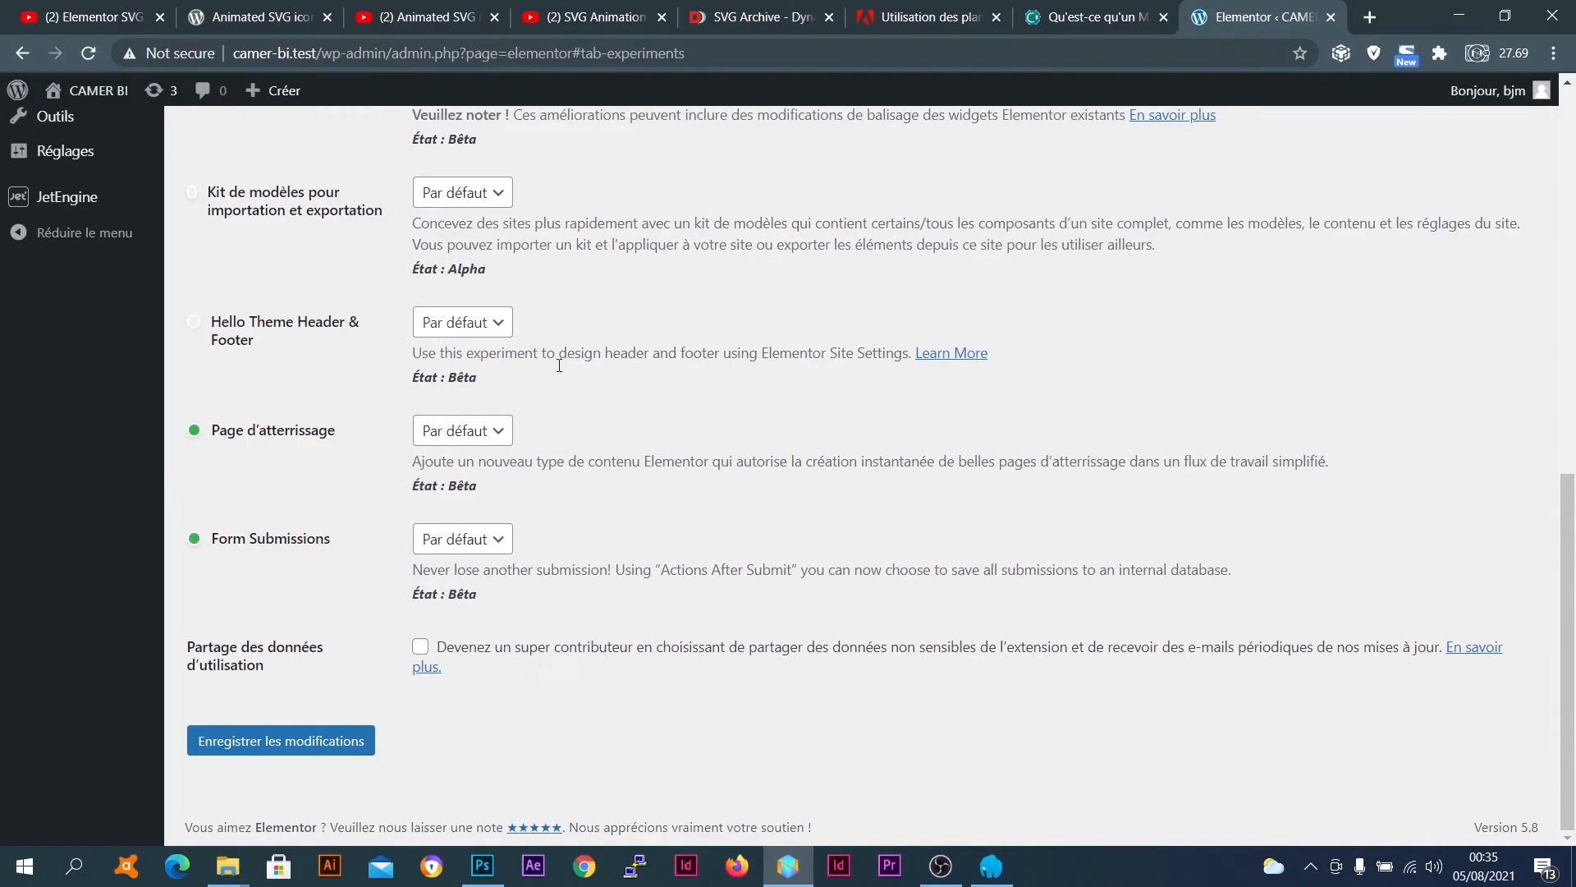
scroll(1568, 616, "up", 2)
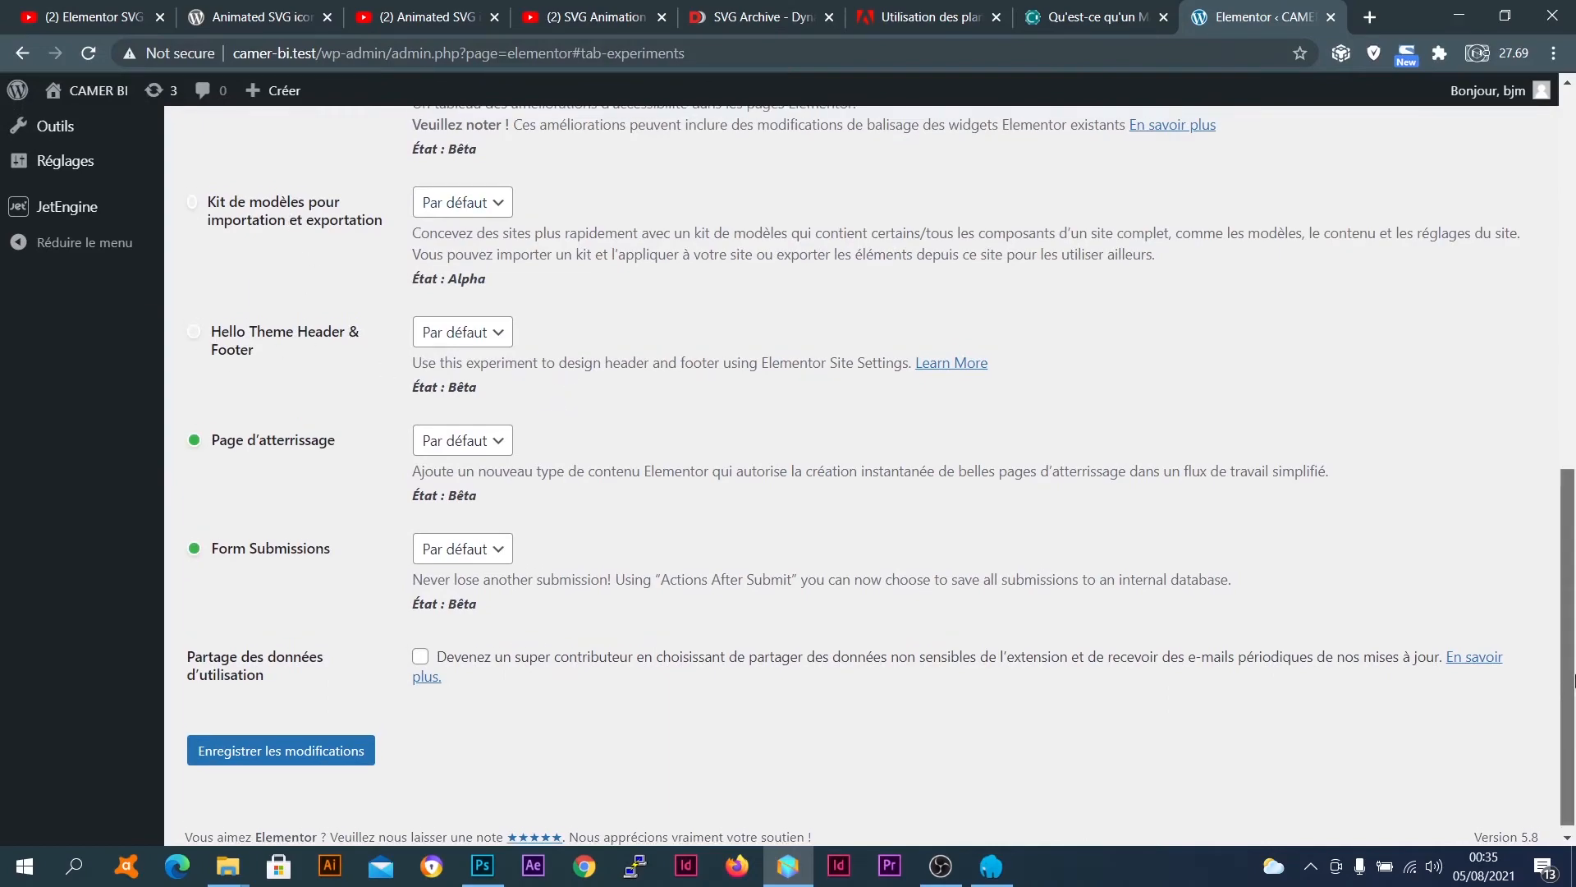
scroll(1568, 616, "up", 8)
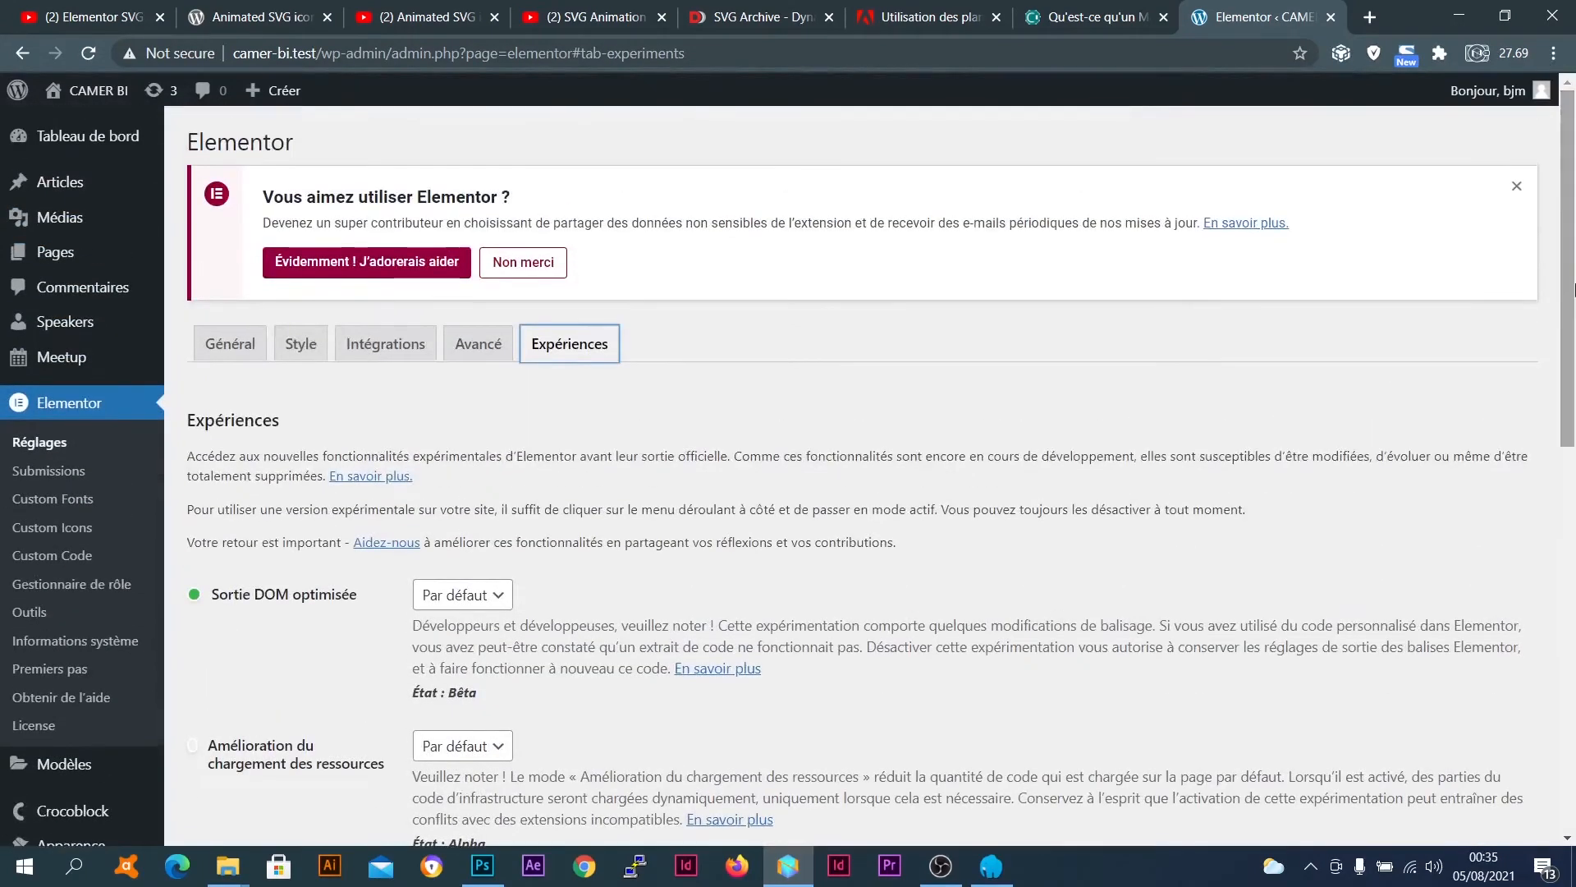
View Elementor's form submissions, custom fonts and custom icons pages one after another
left_click(51, 473)
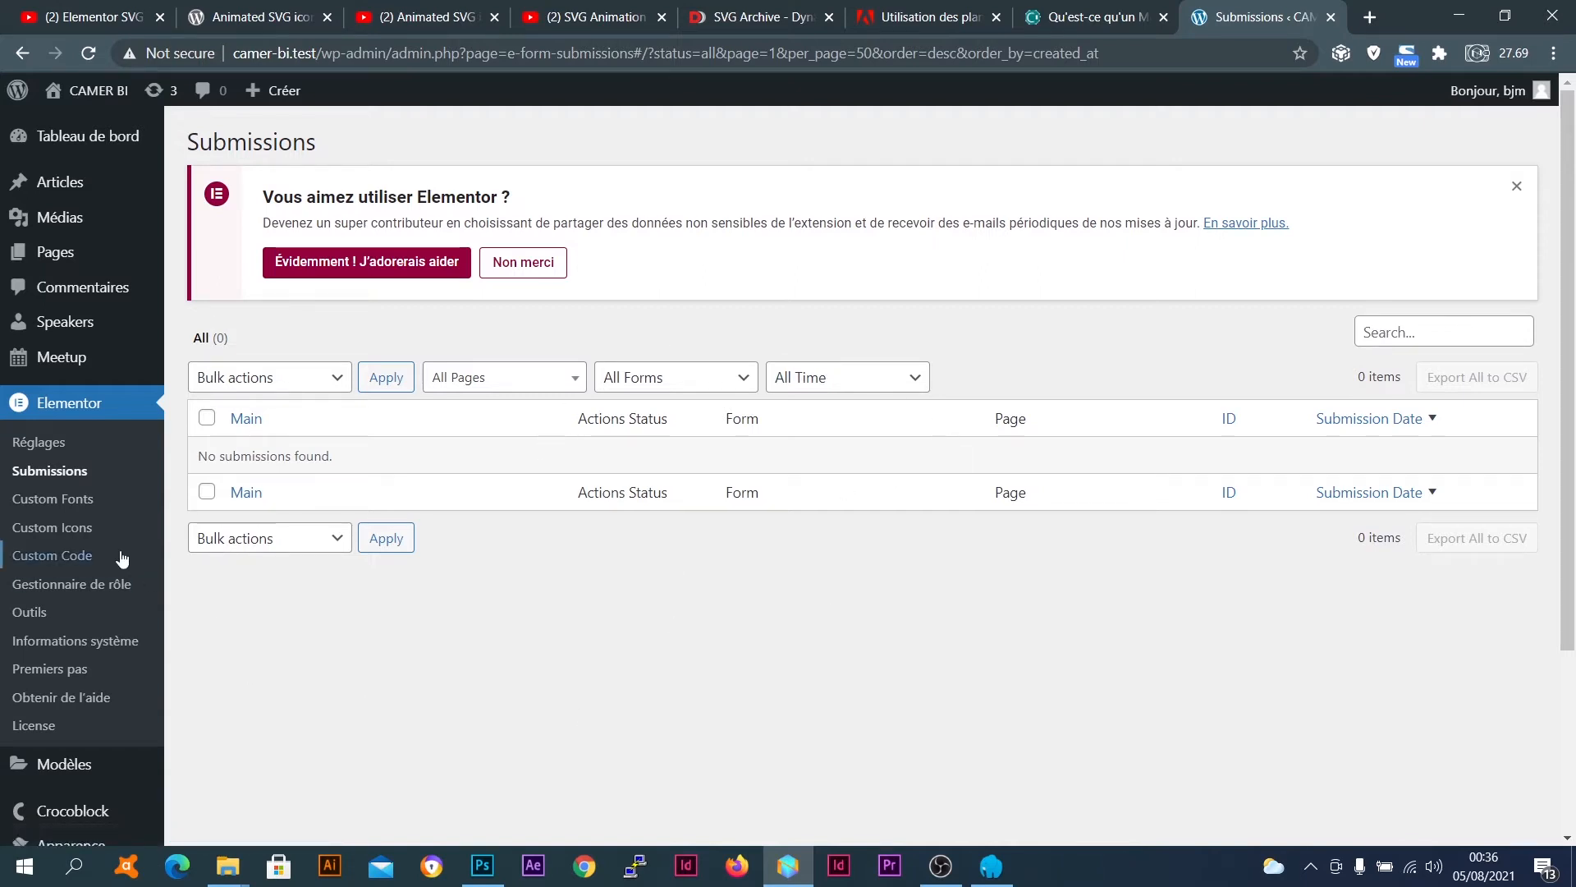
left_click(76, 504)
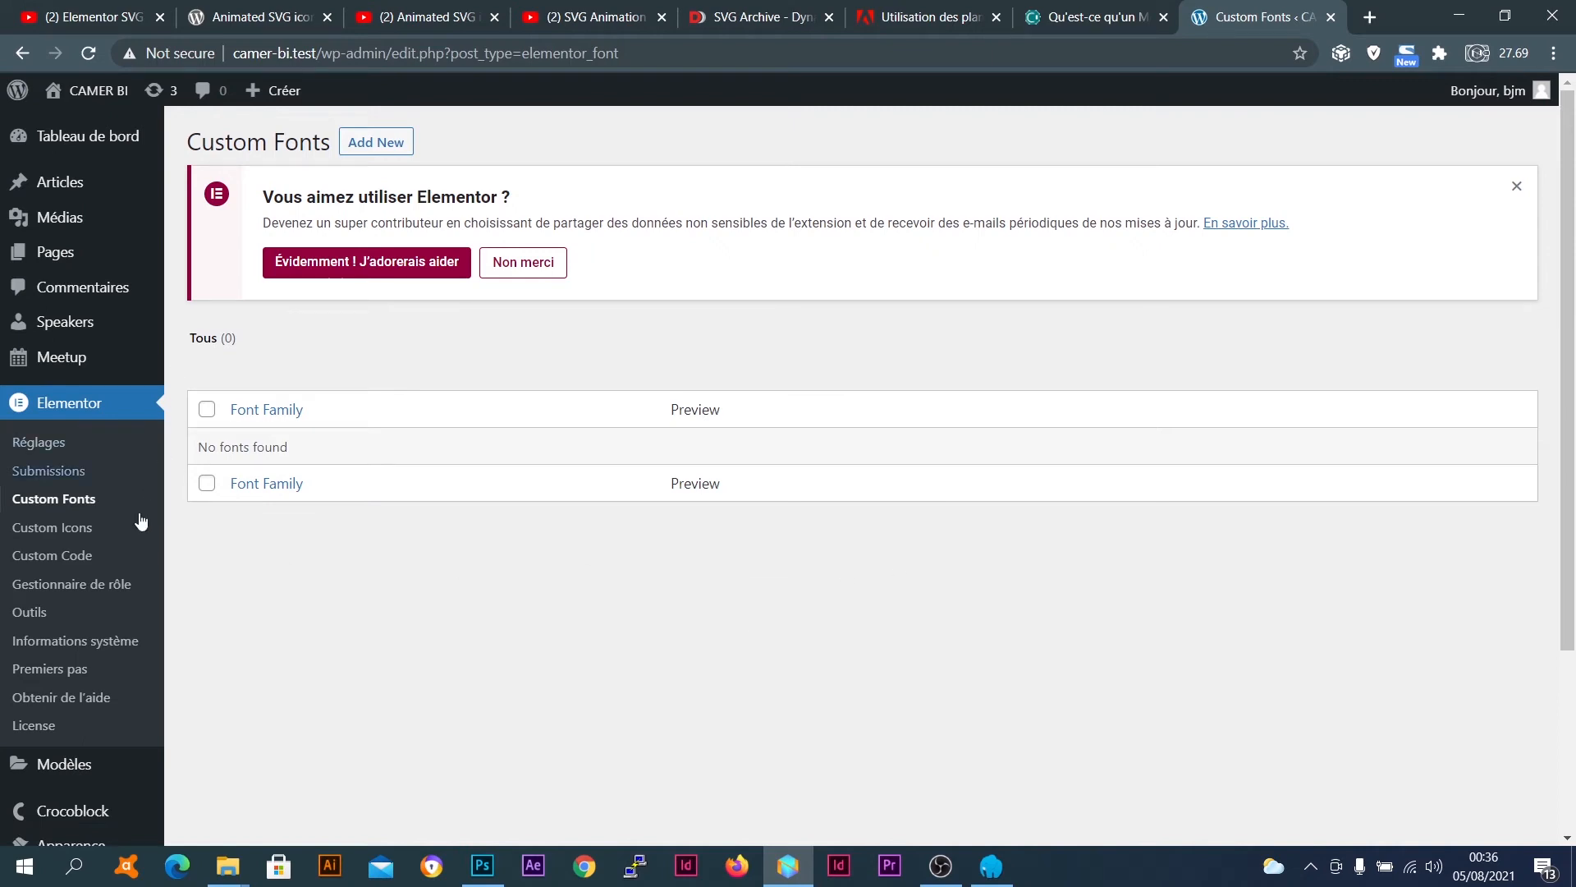
left_click(47, 534)
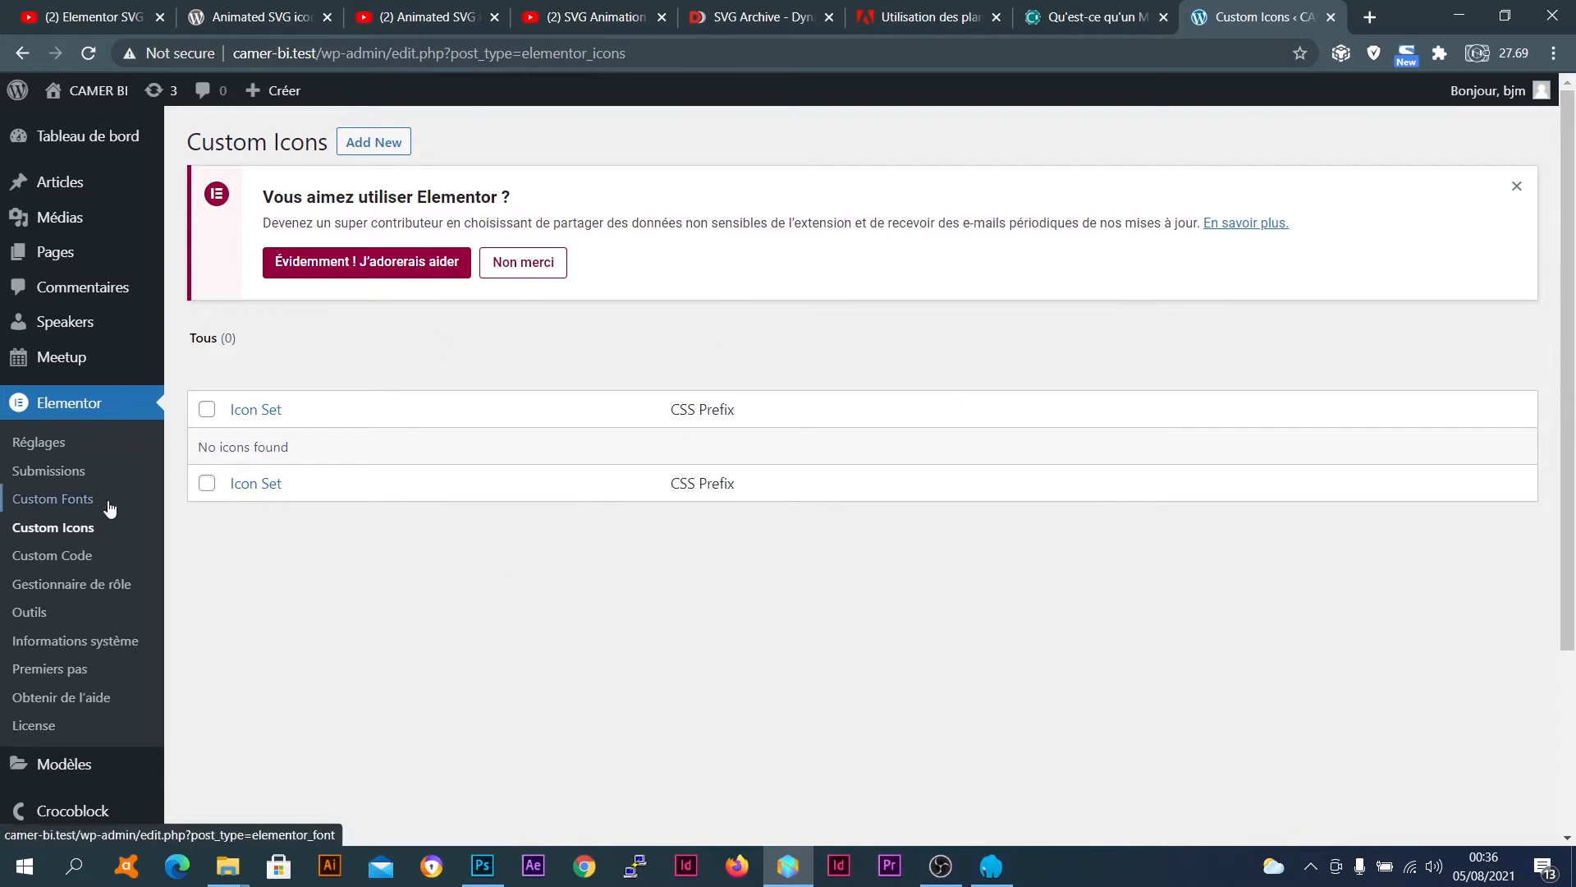
Open Elementor's custom code page and read the description about adding pixels, meta tags and other scripts
left_click(52, 561)
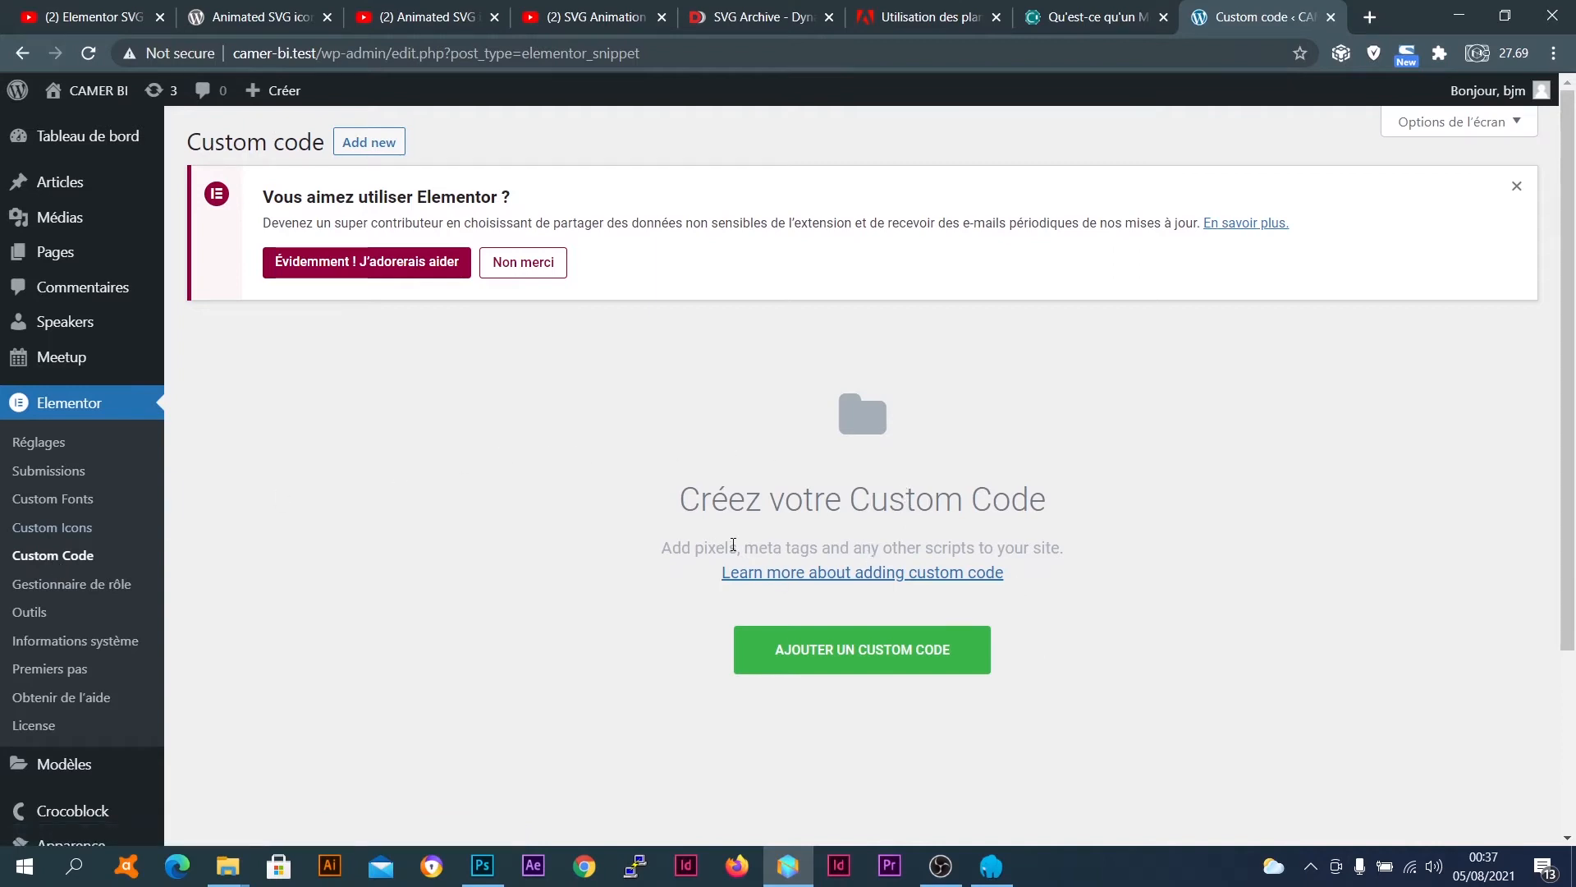
left_click_drag(738, 548, 699, 550)
left_click(666, 550)
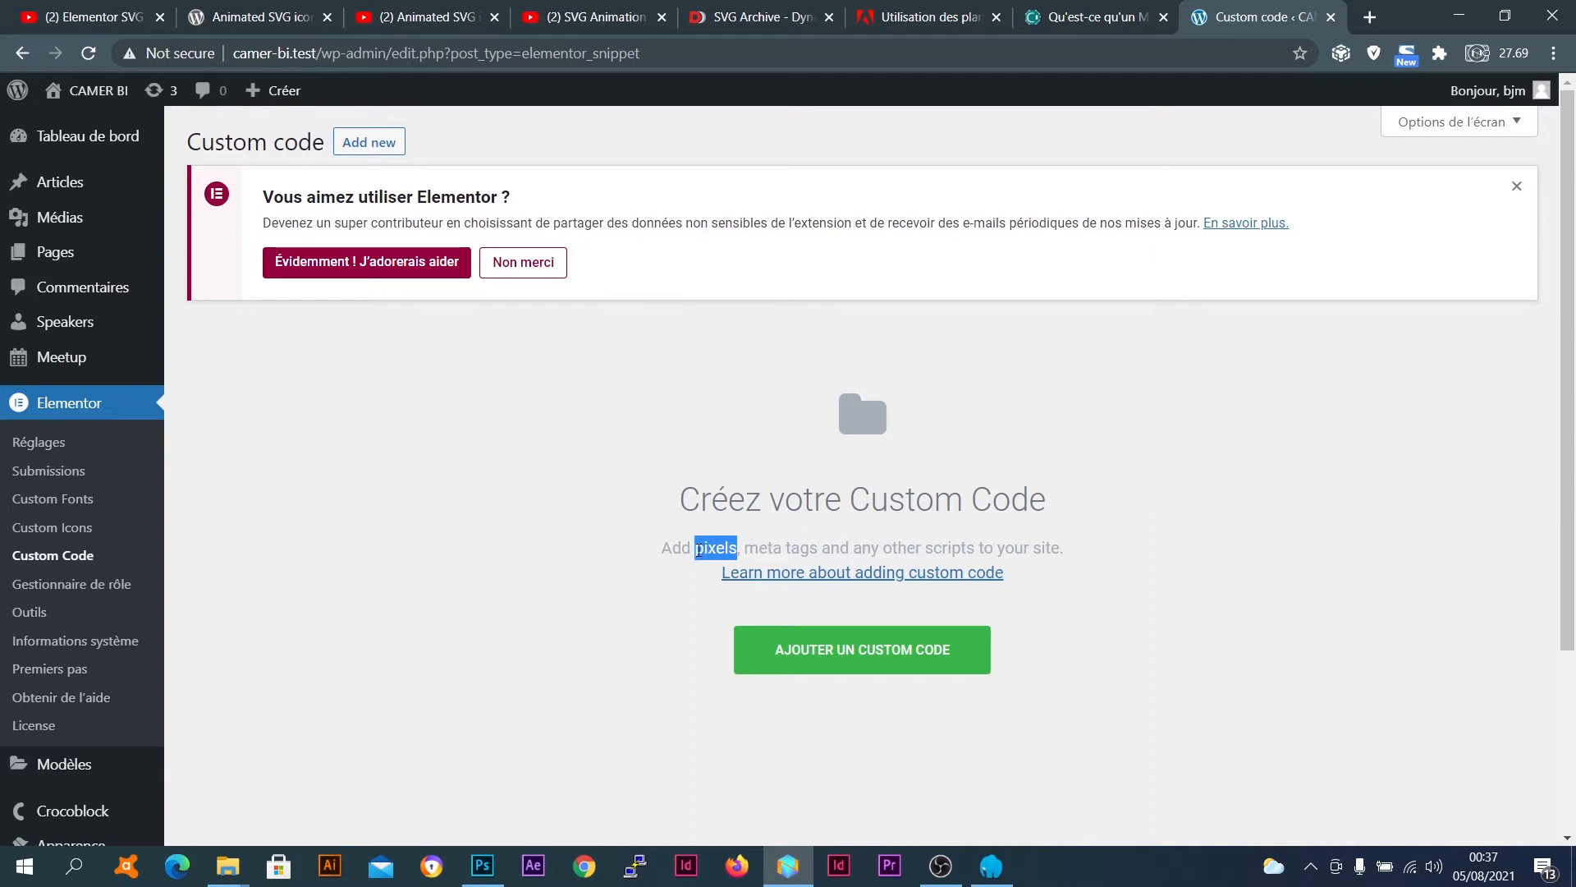
left_click(699, 550)
double_click(698, 550)
left_click(737, 550)
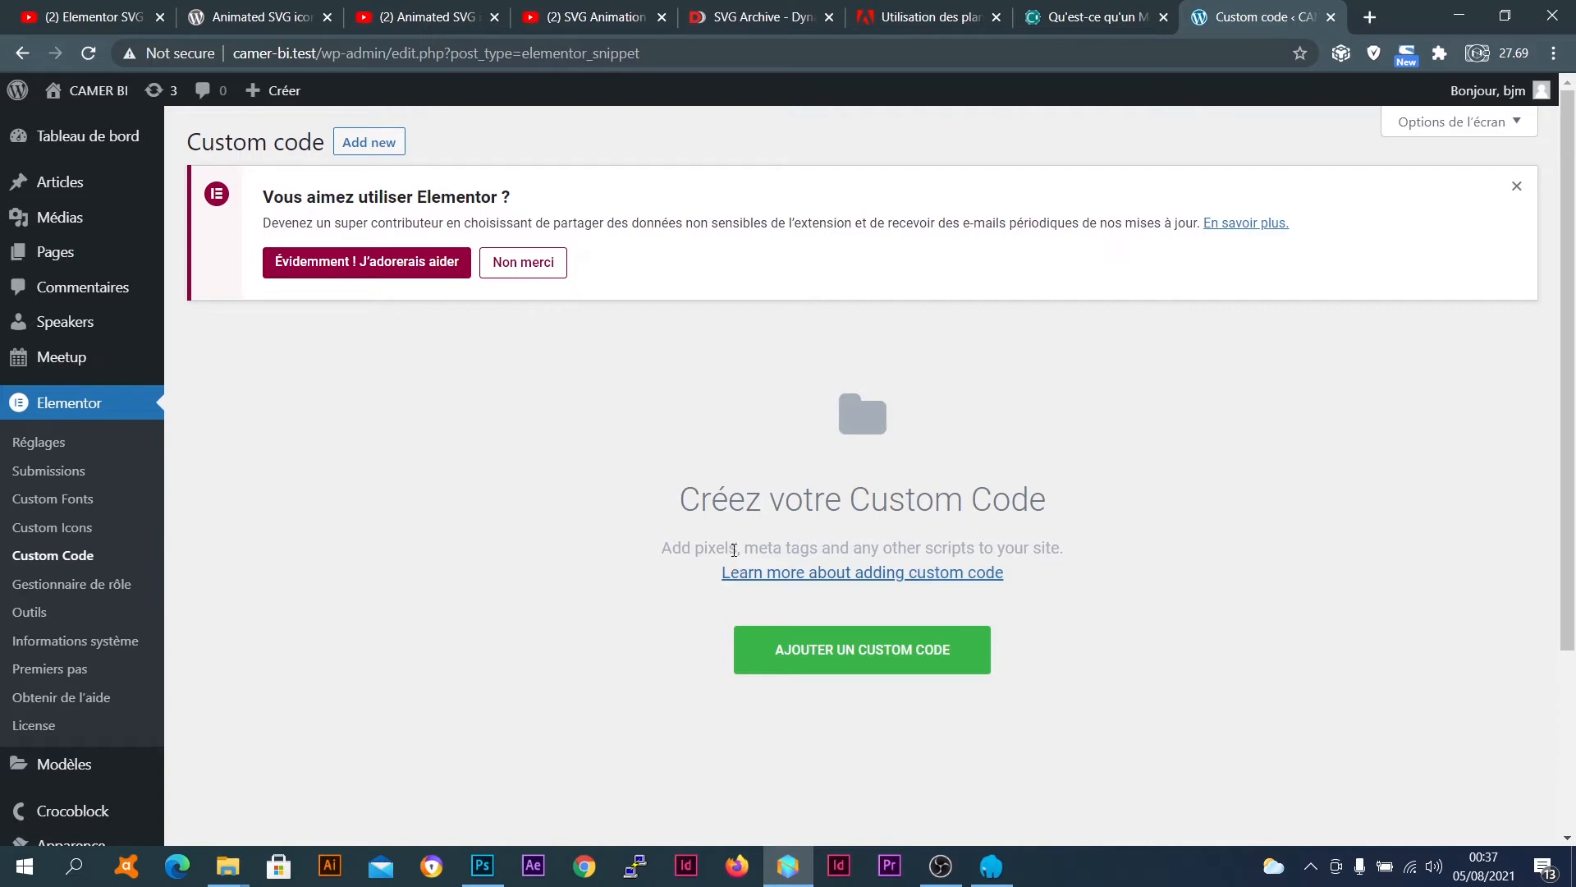
left_click_drag(734, 550, 702, 547)
left_click_drag(666, 546, 734, 553)
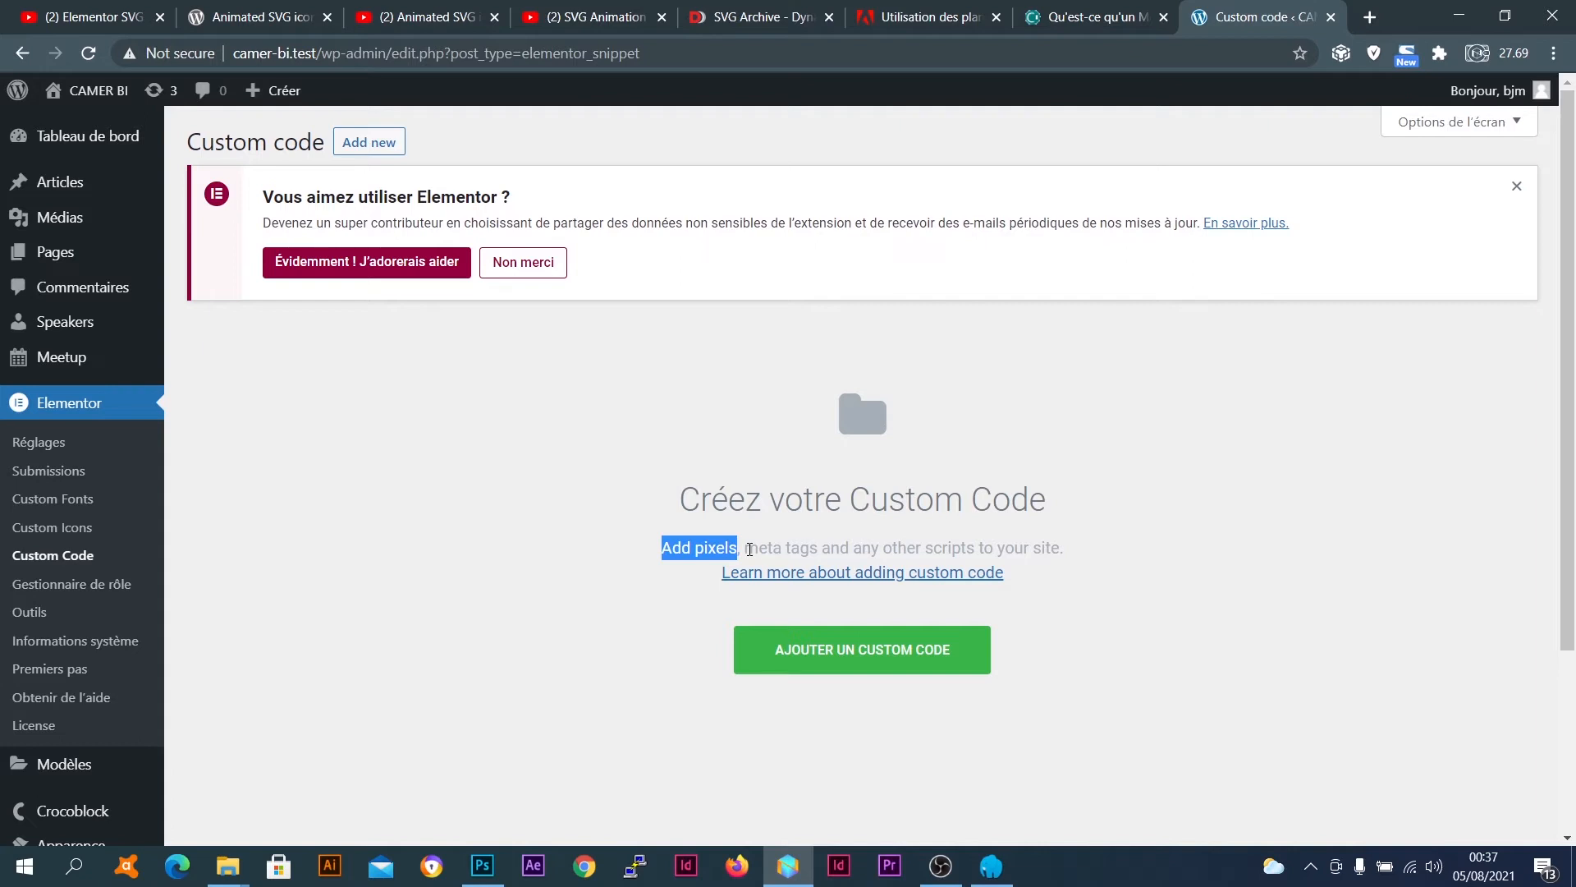
left_click_drag(749, 549, 802, 553)
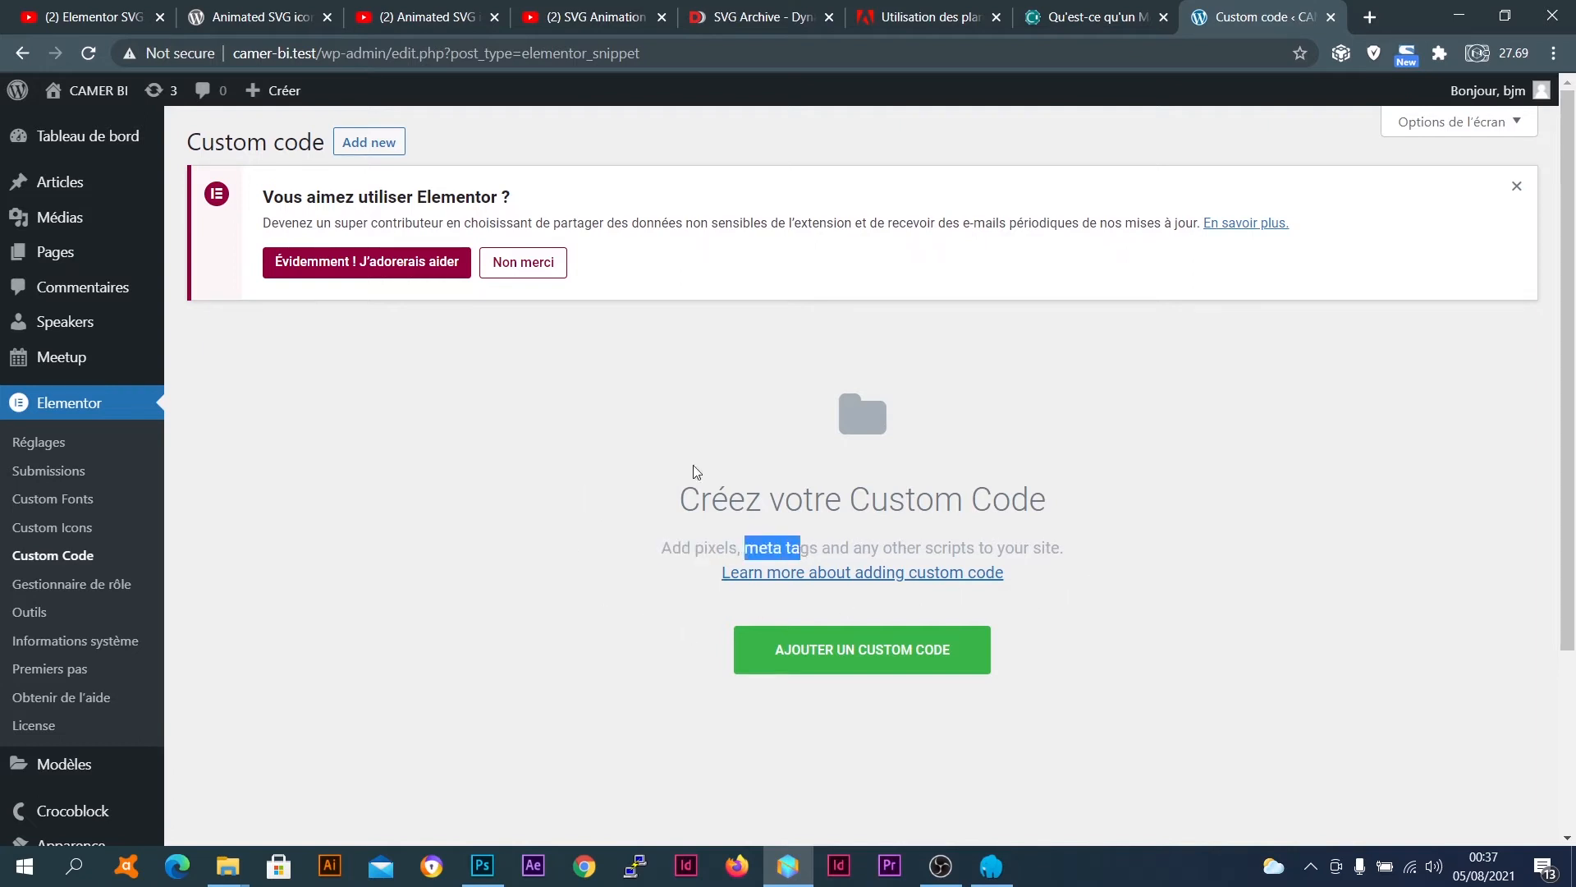
left_click_drag(683, 500, 1070, 657)
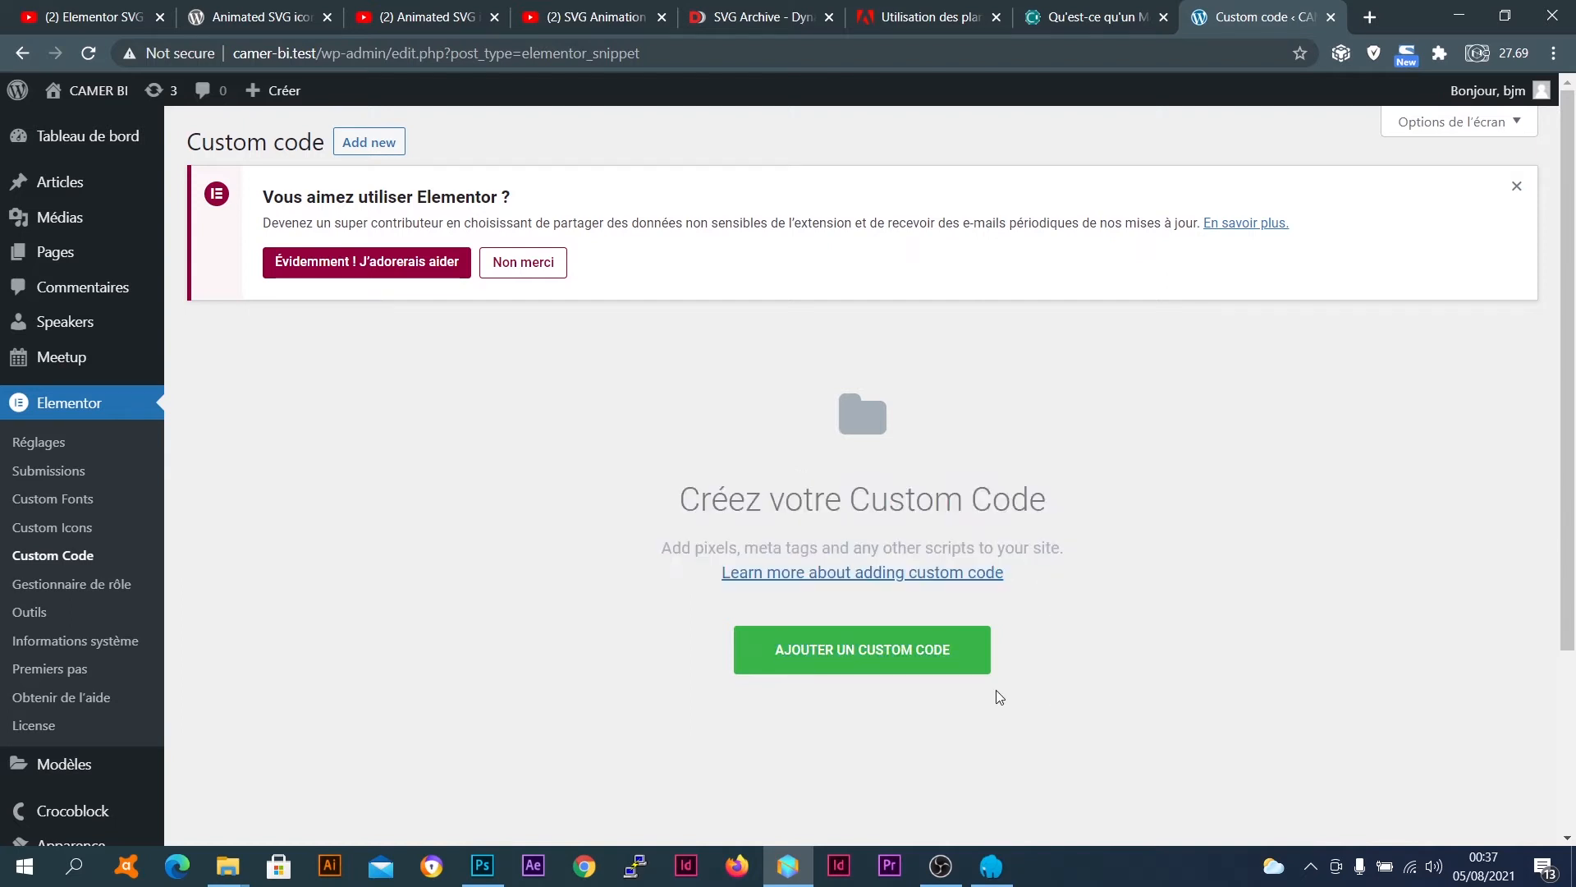
left_click_drag(951, 649, 993, 498)
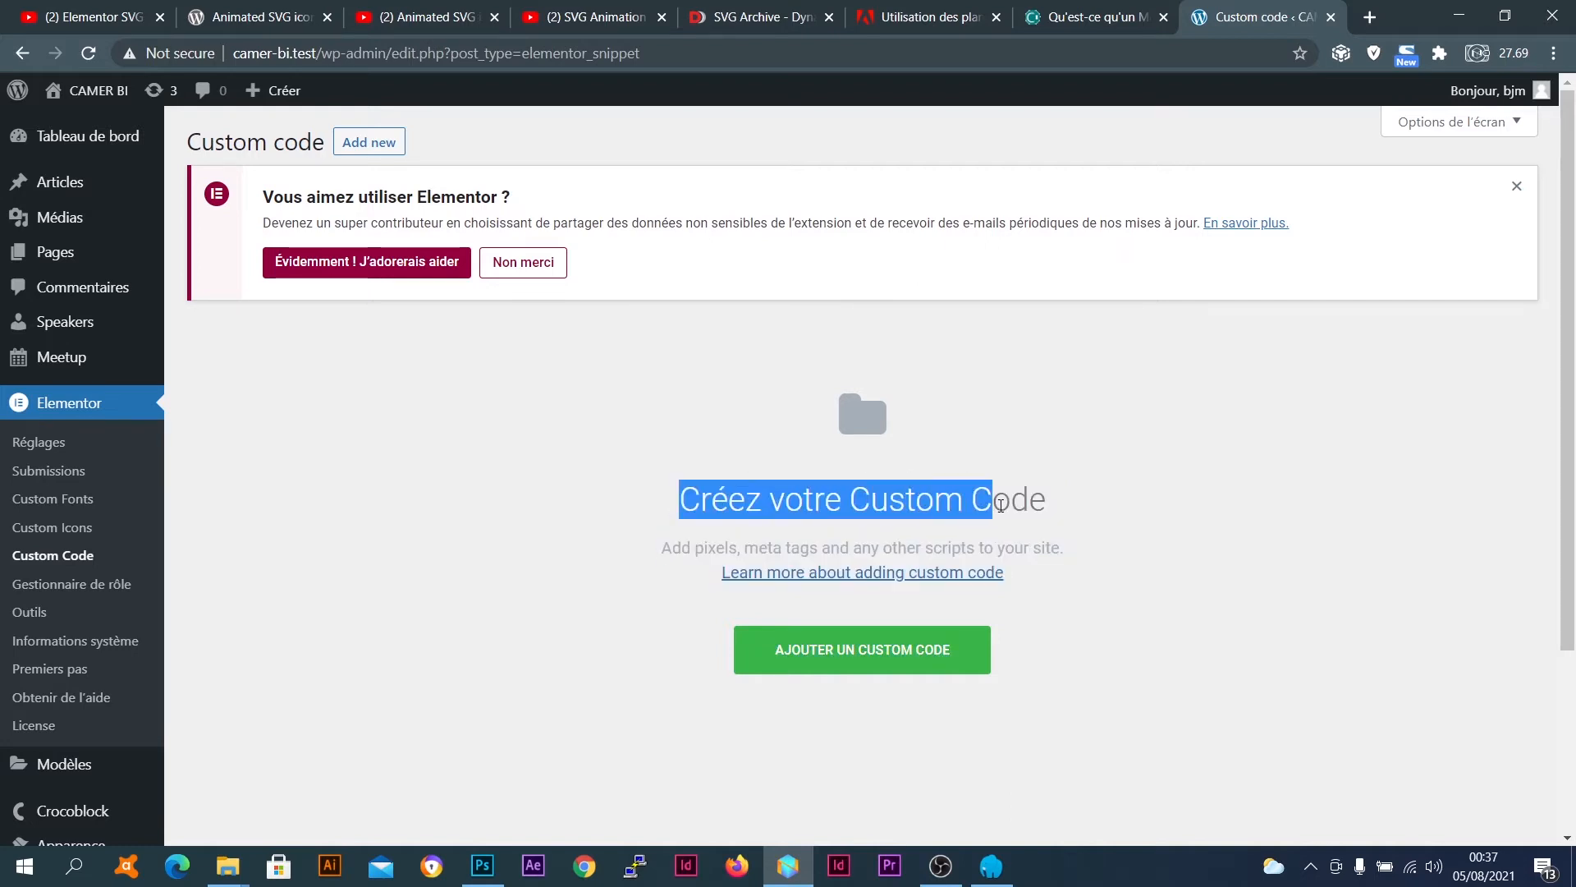
left_click(955, 532)
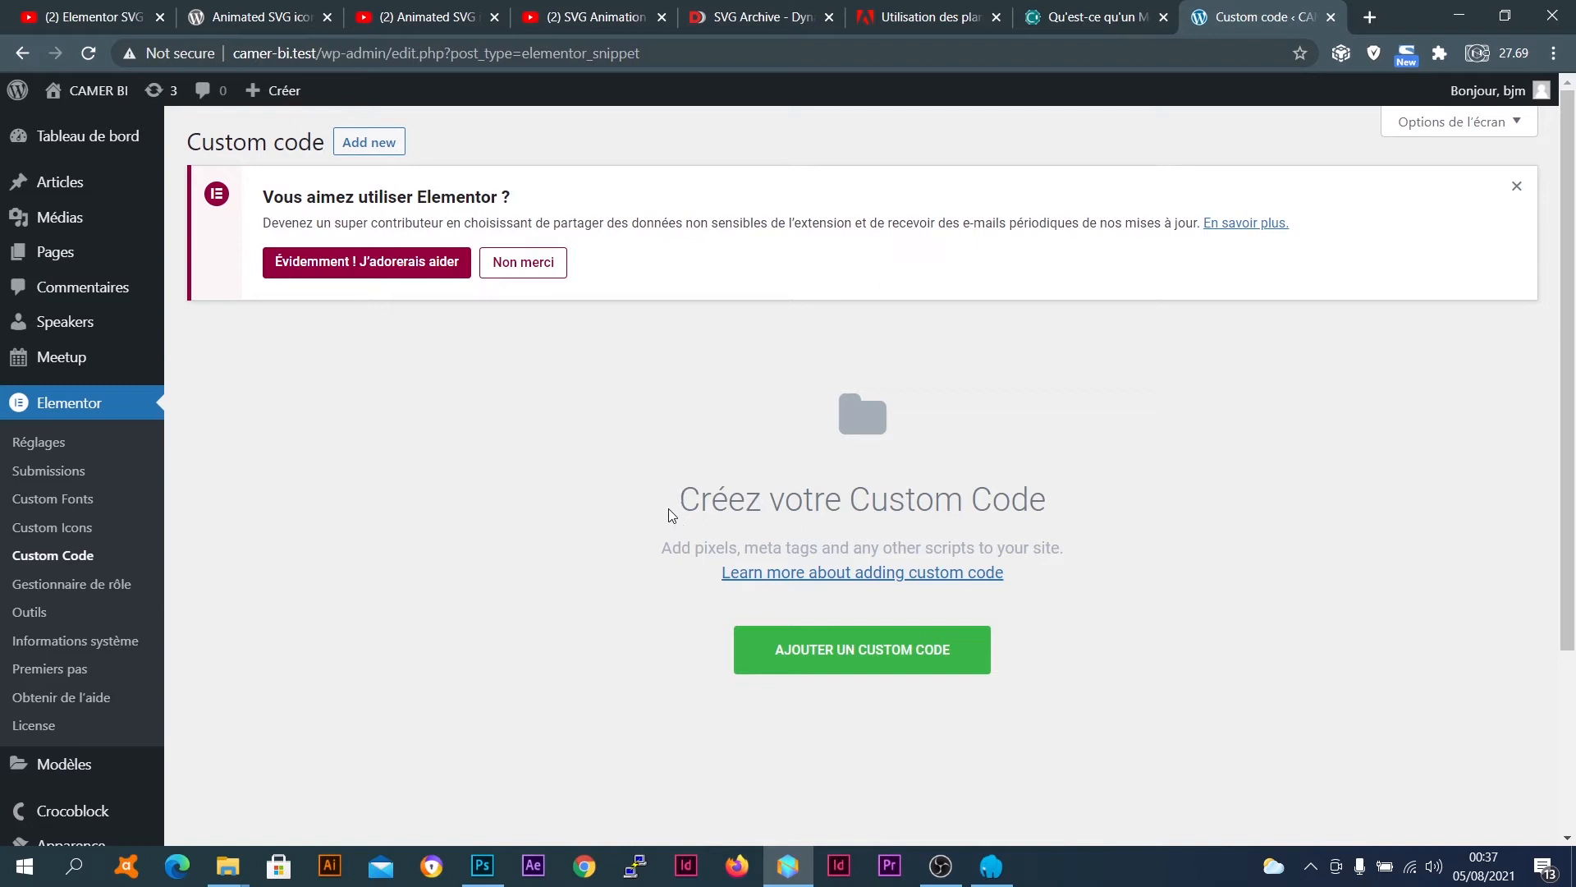
Open Elementor's role manager and view the editor access options for the Editor, Subscriber and Contributor roles
left_click(95, 588)
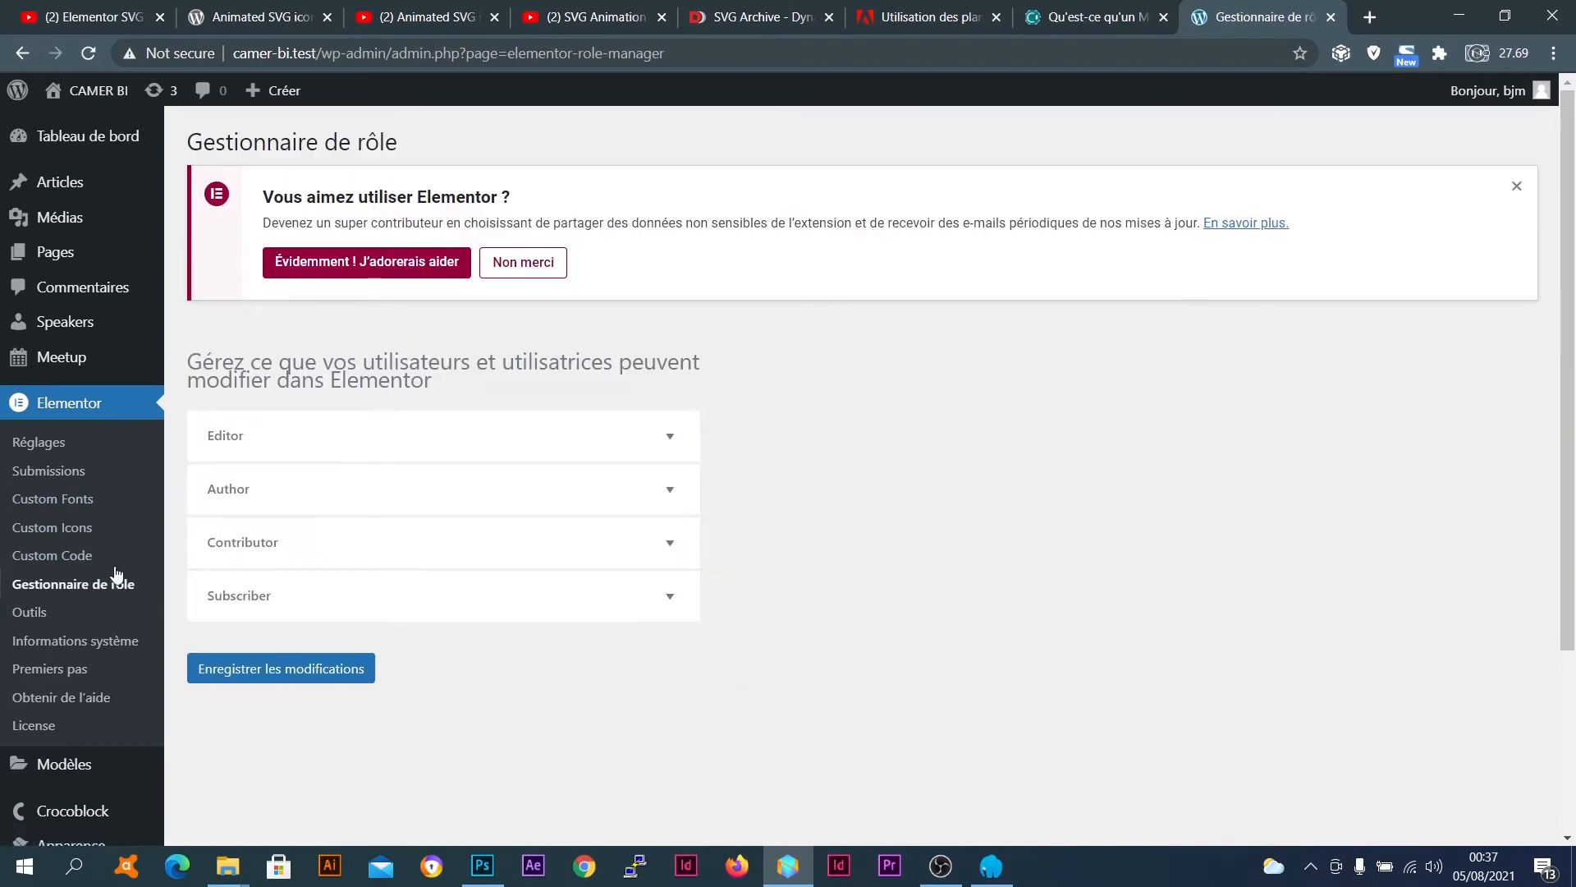
scroll(883, 553, "down", 1)
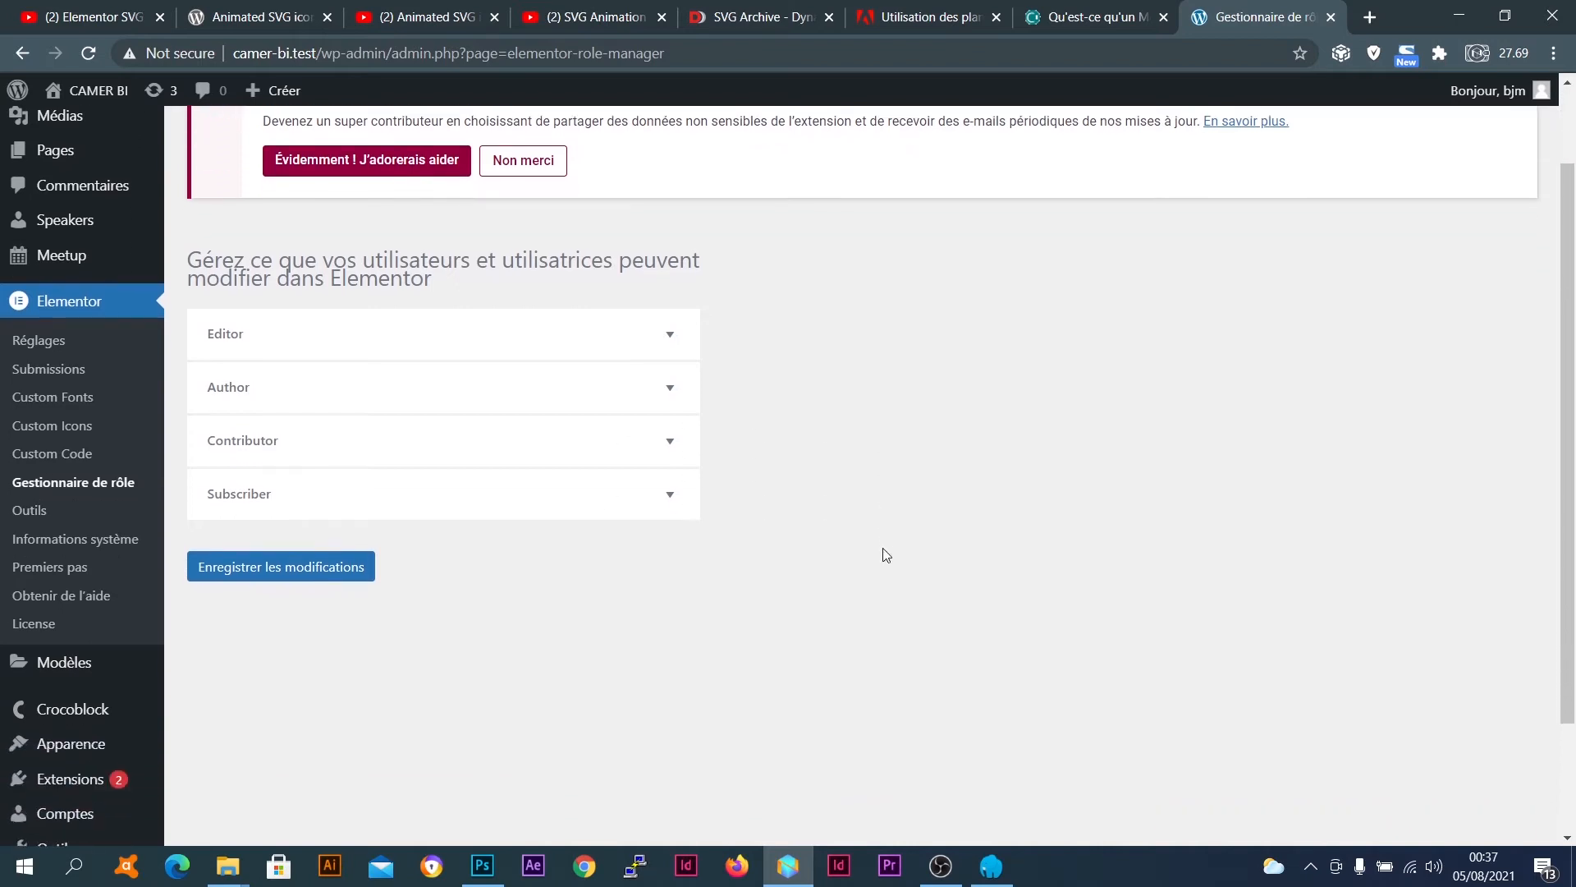
left_click(670, 343)
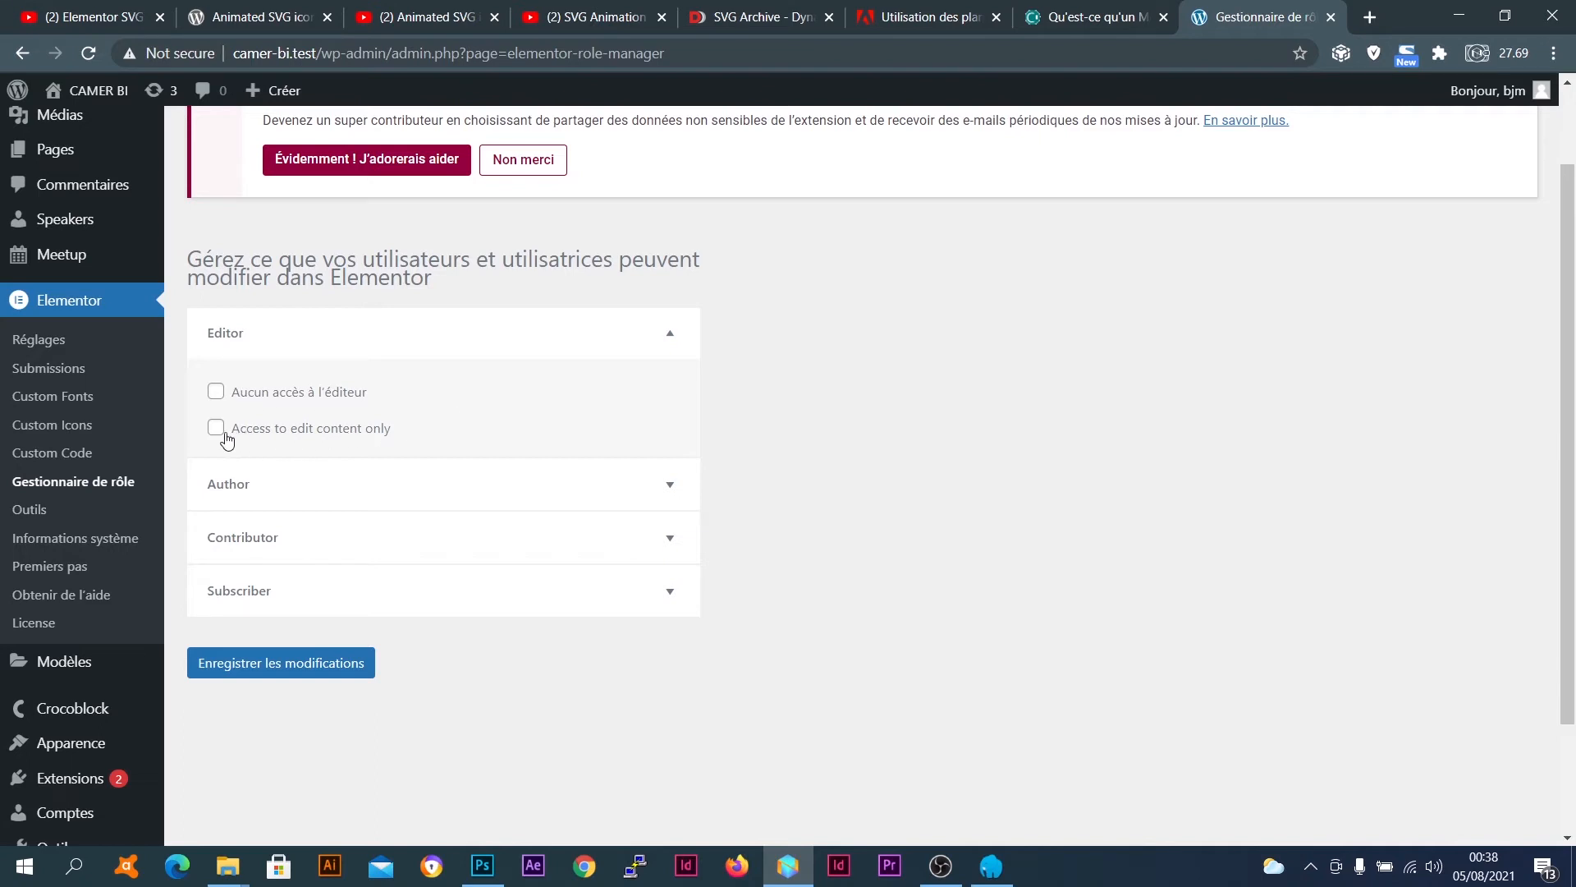
left_click(680, 352)
left_click(628, 492)
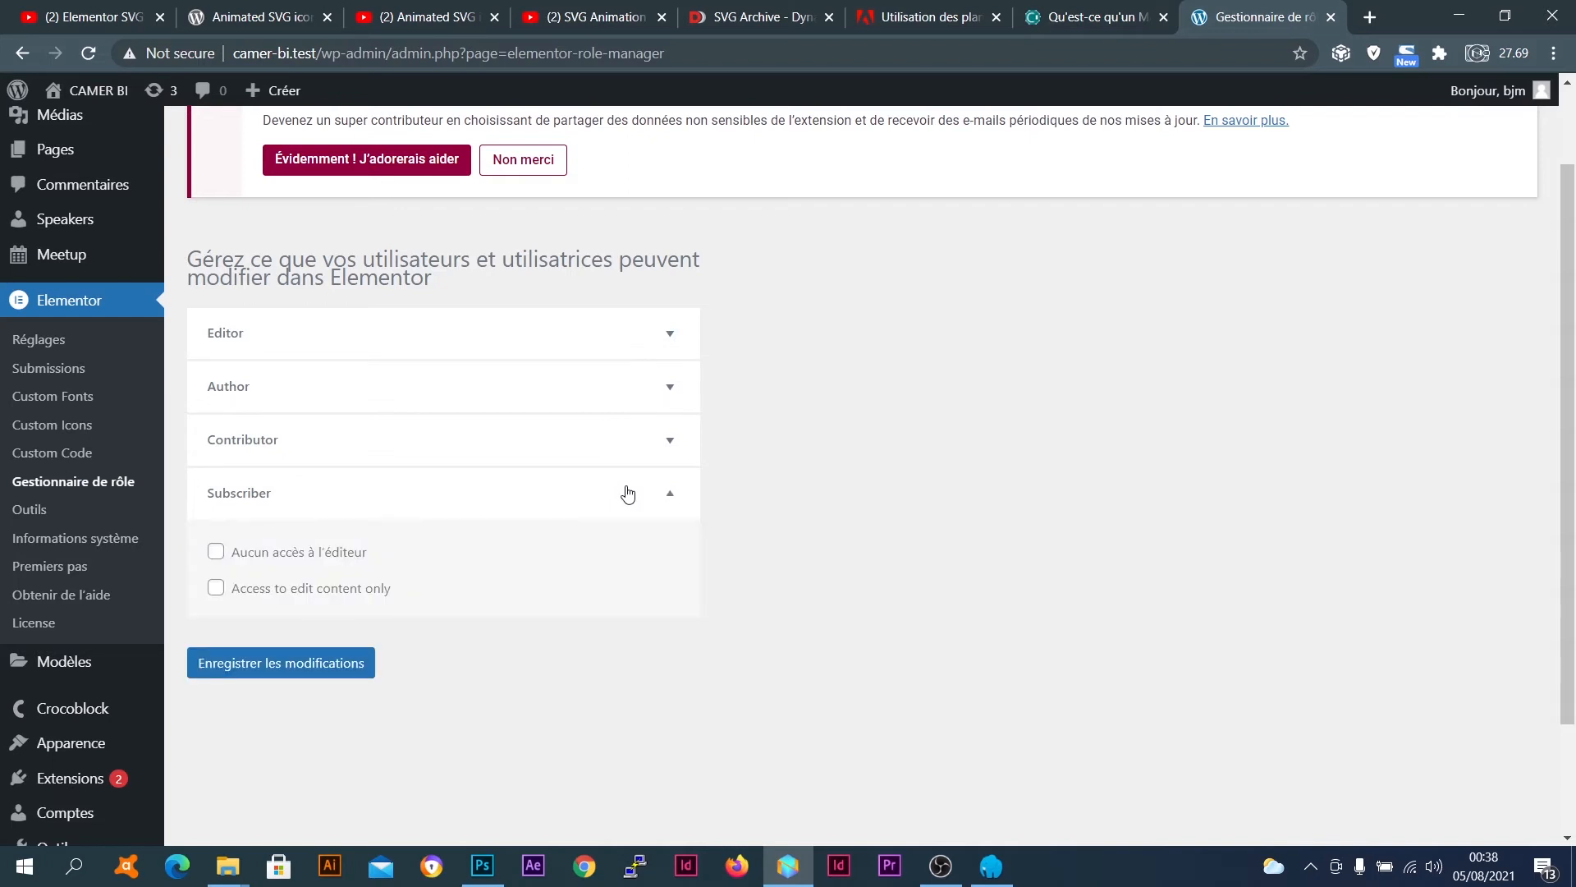
left_click(596, 443)
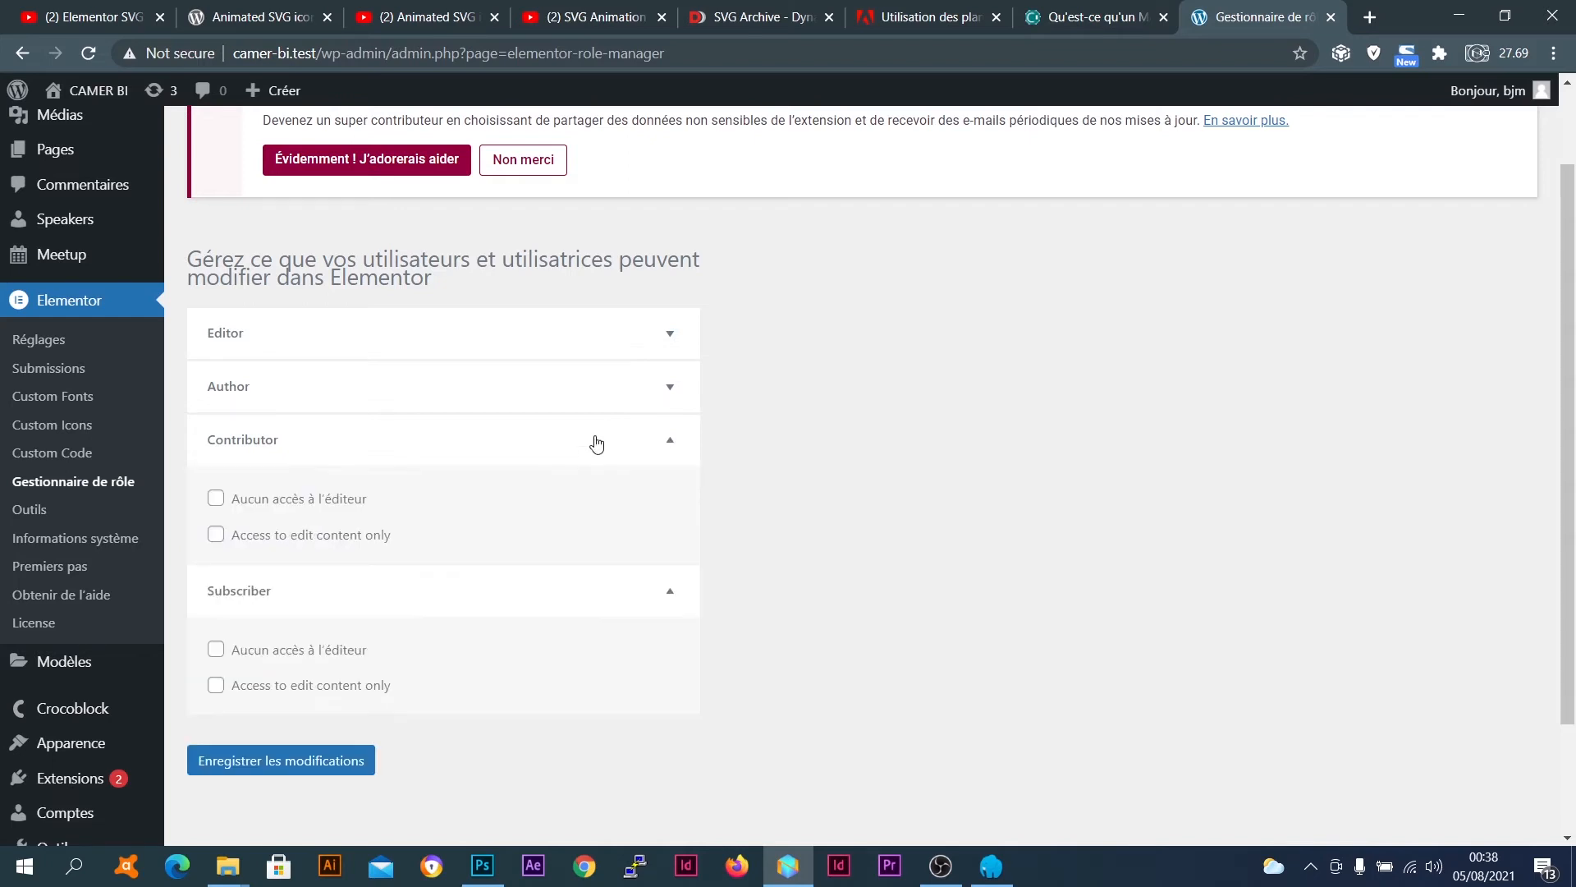
scroll(751, 530, "down", 2)
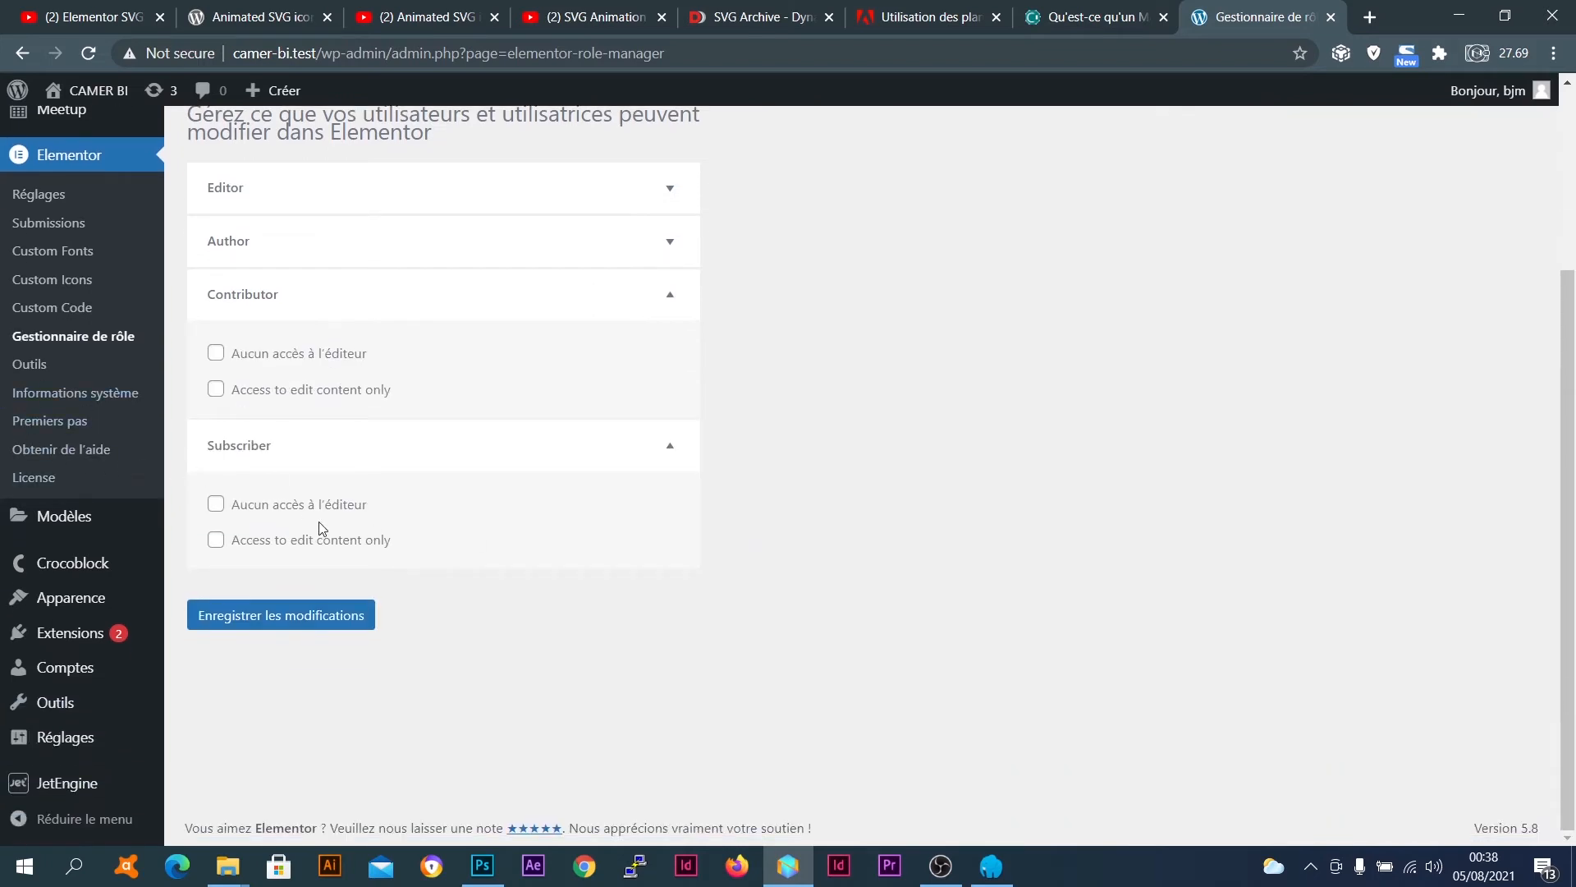
Open Elementor's general tools and examine the CSS regeneration, library sync, safe mode and debug bar options
left_click(123, 369)
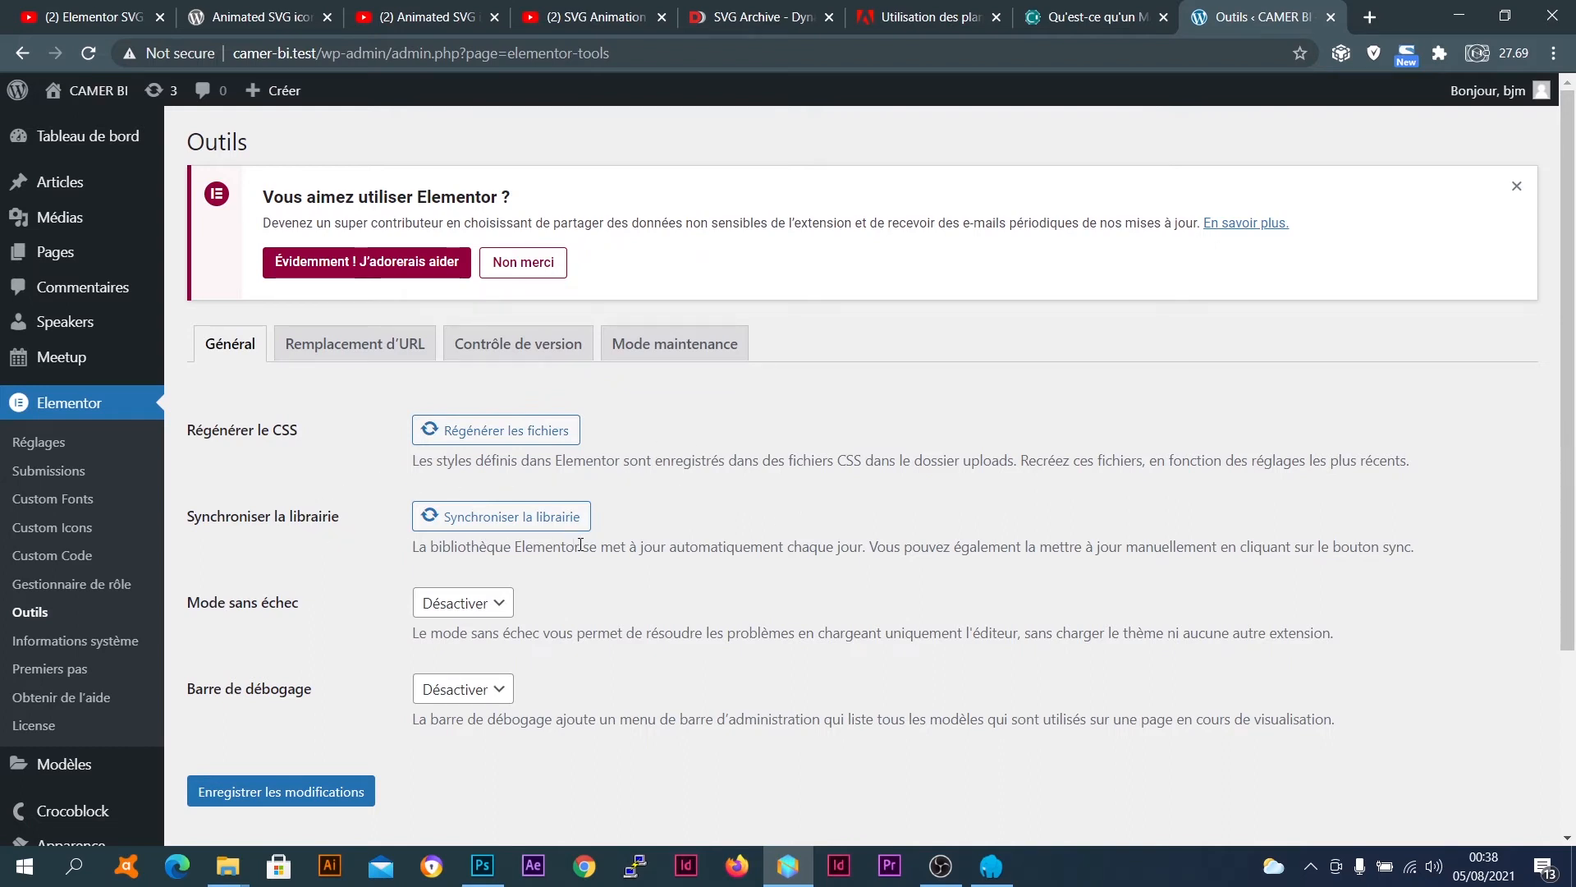
left_click(485, 606)
left_click(503, 609)
left_click(502, 608)
left_click(496, 605)
left_click(498, 603)
left_click(534, 616)
left_click(500, 692)
left_click(500, 692)
left_click(460, 689)
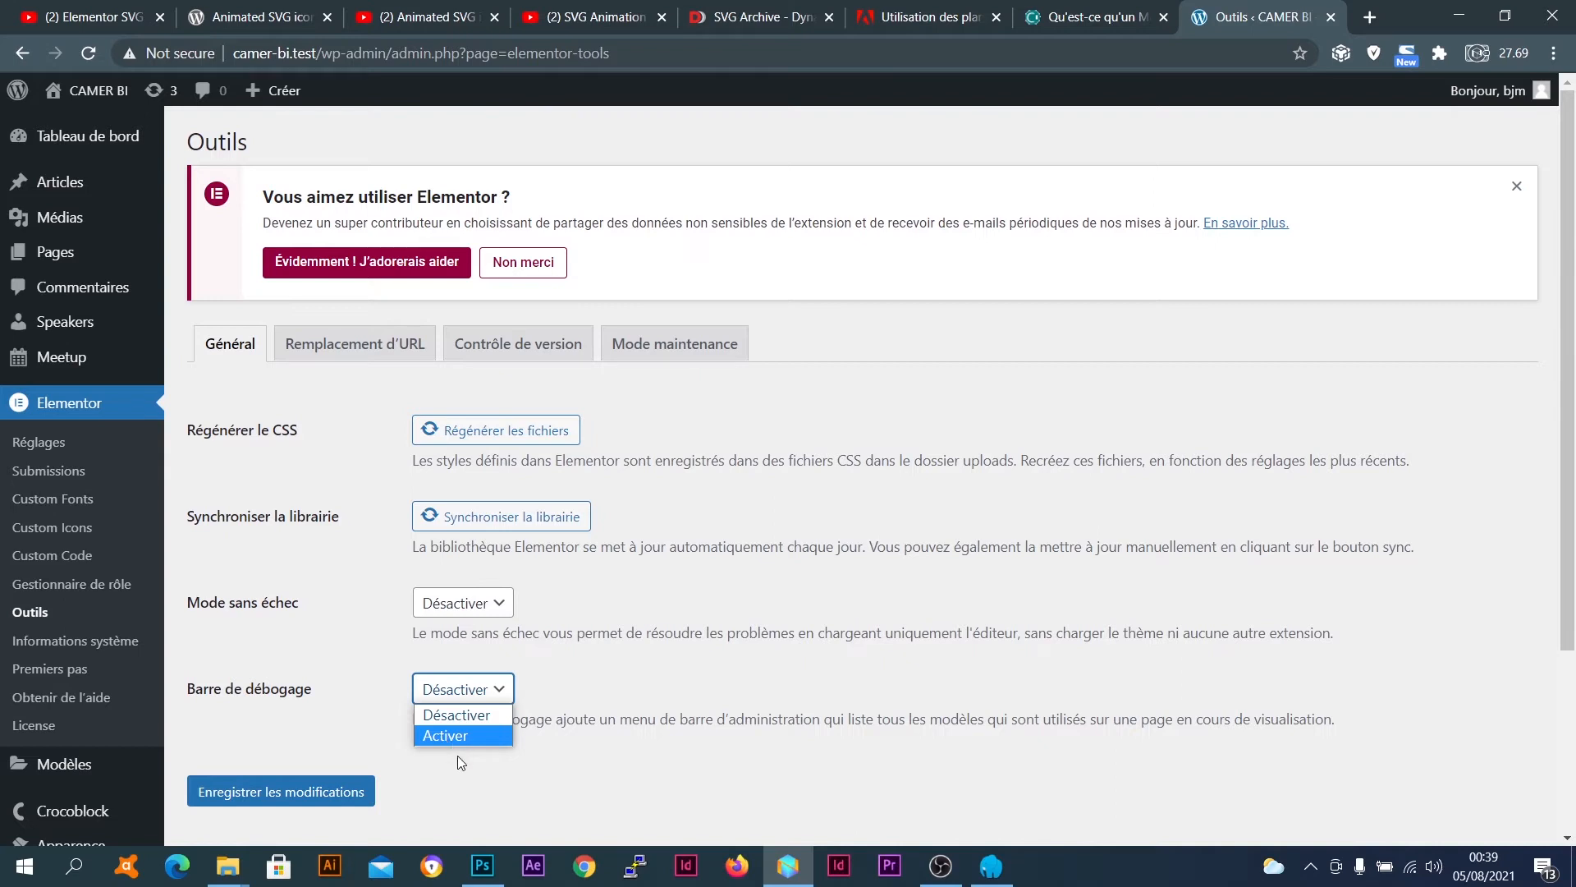
left_click(461, 776)
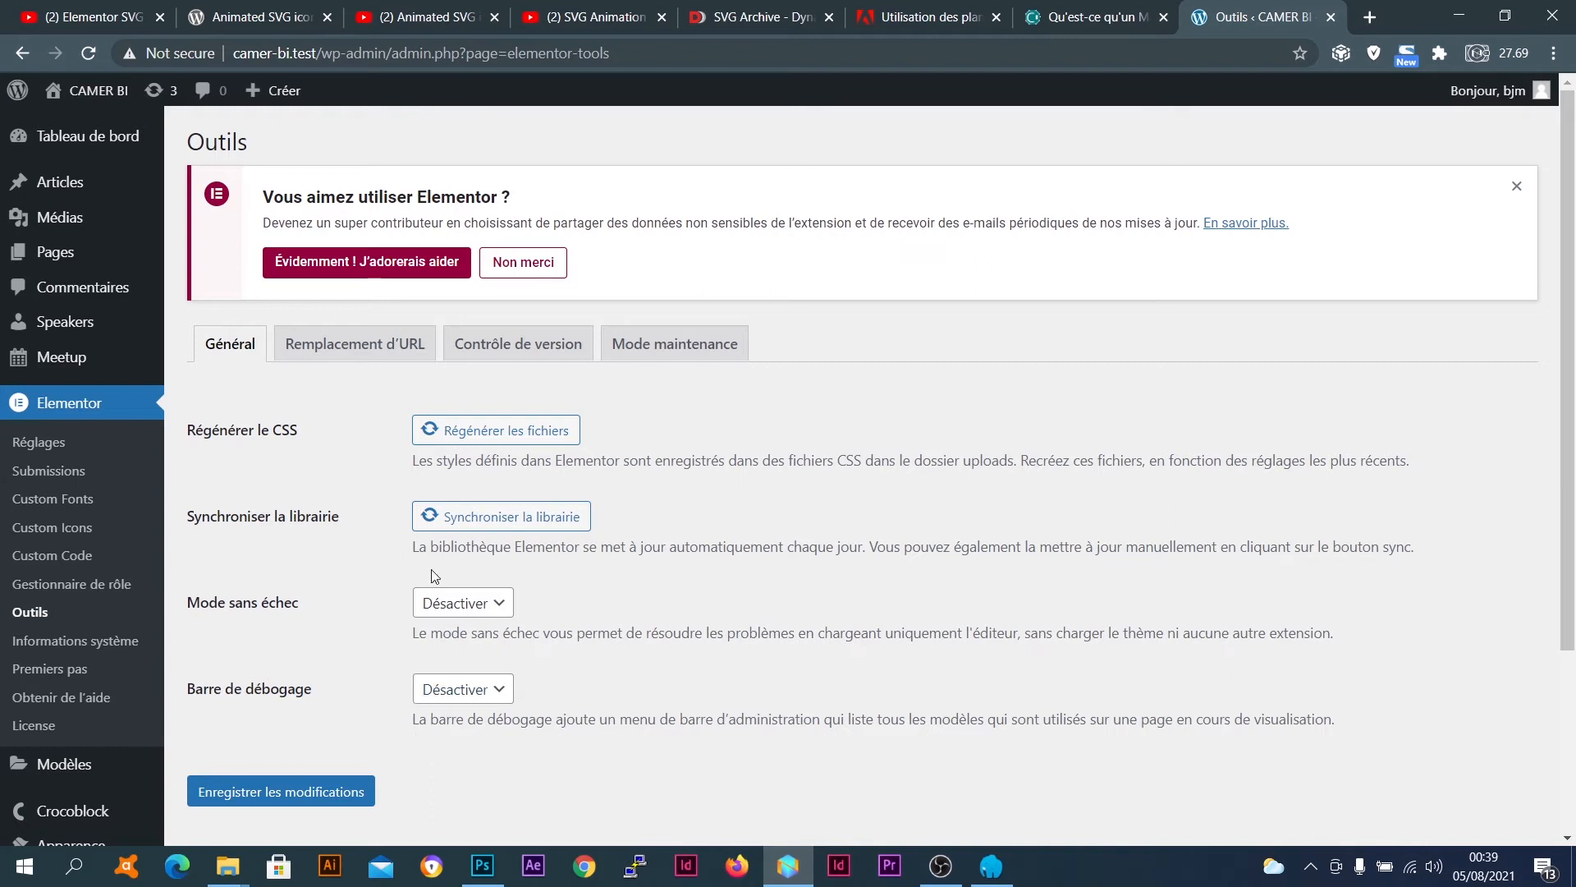
Open Elementor's URL replacement tool and examine the old and new site URL fields
left_click(361, 349)
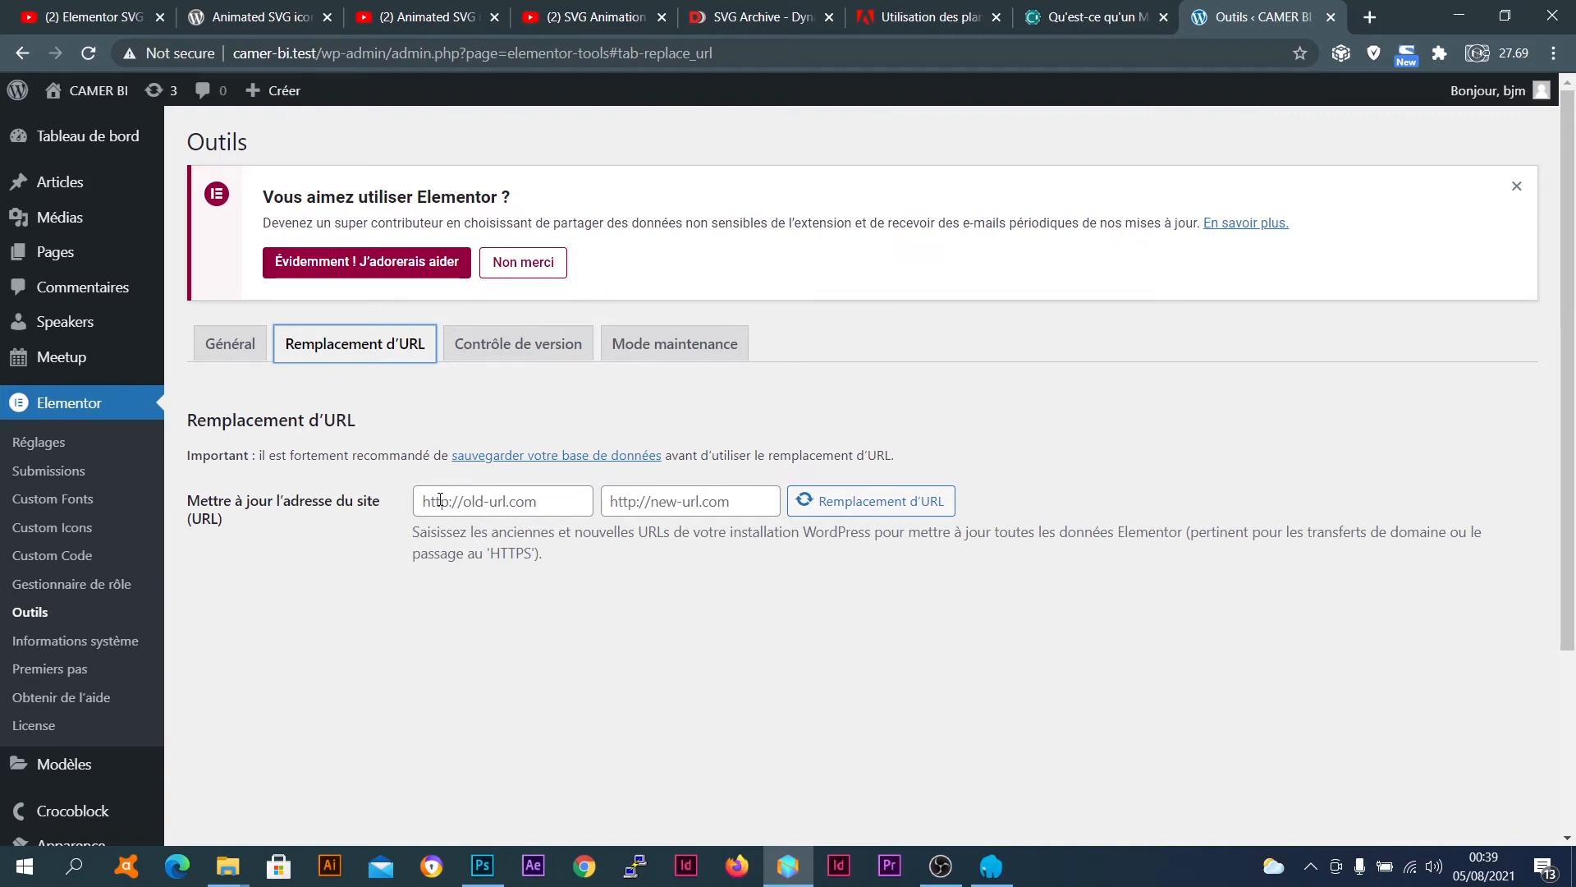
left_click(440, 500)
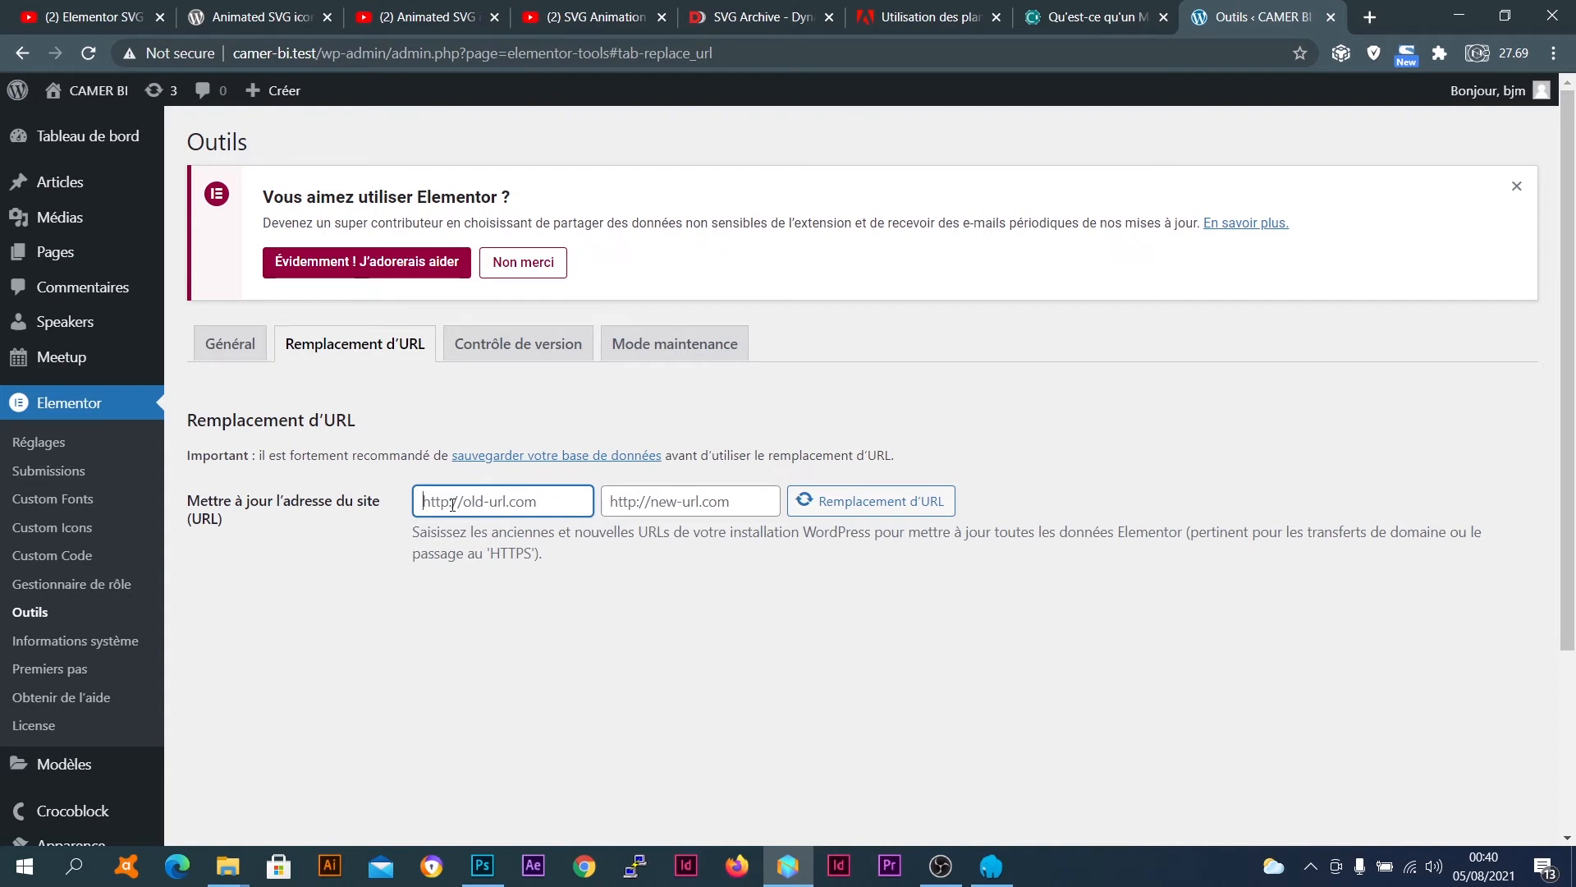
left_click(659, 502)
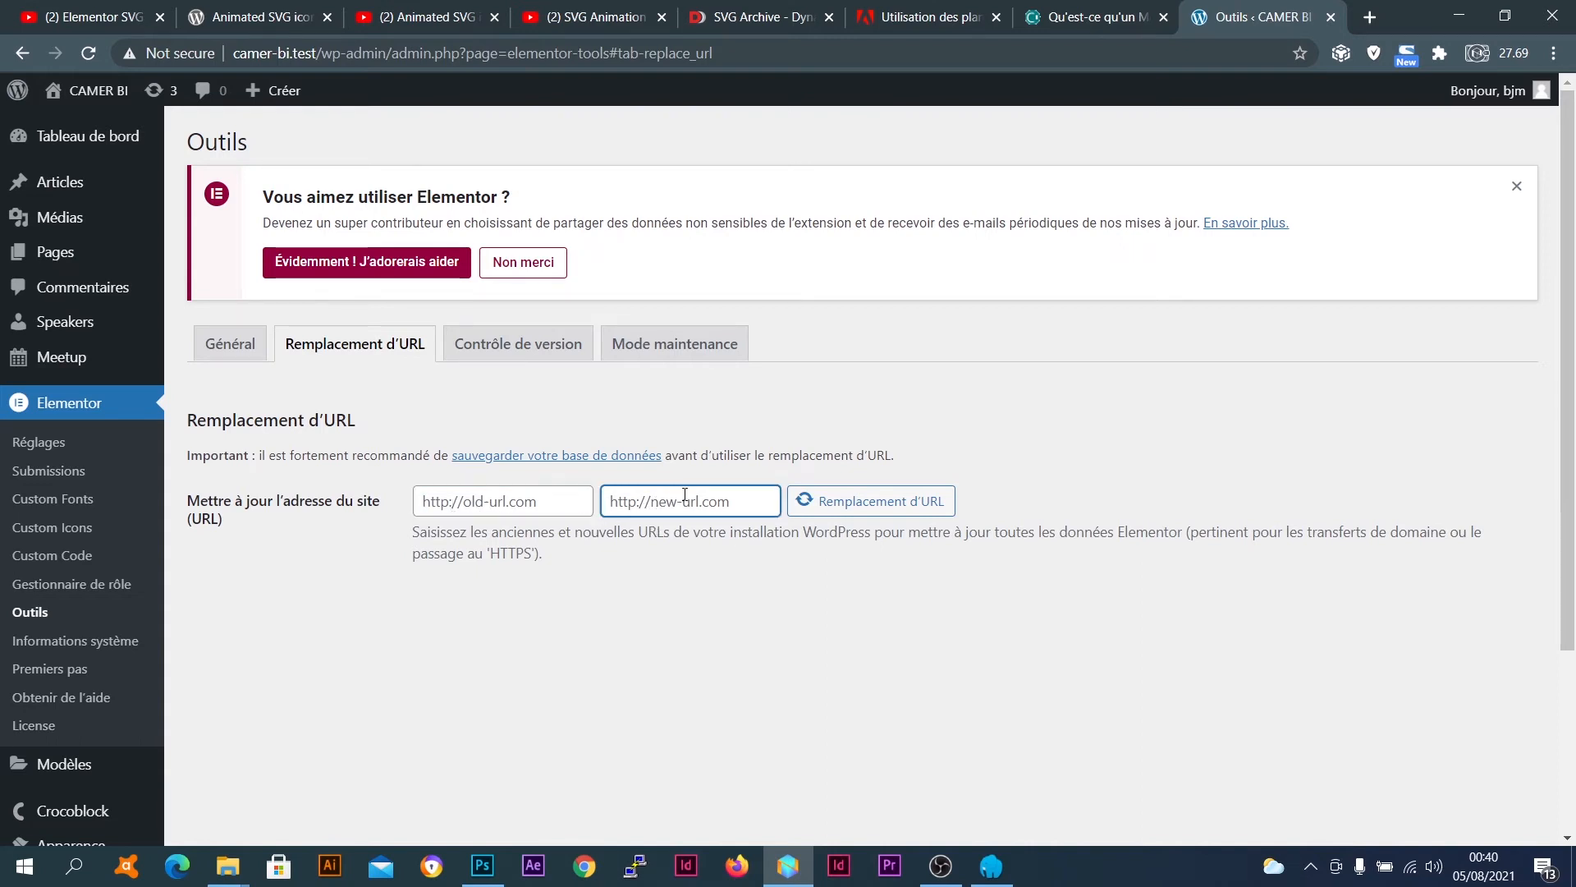
left_click(533, 502)
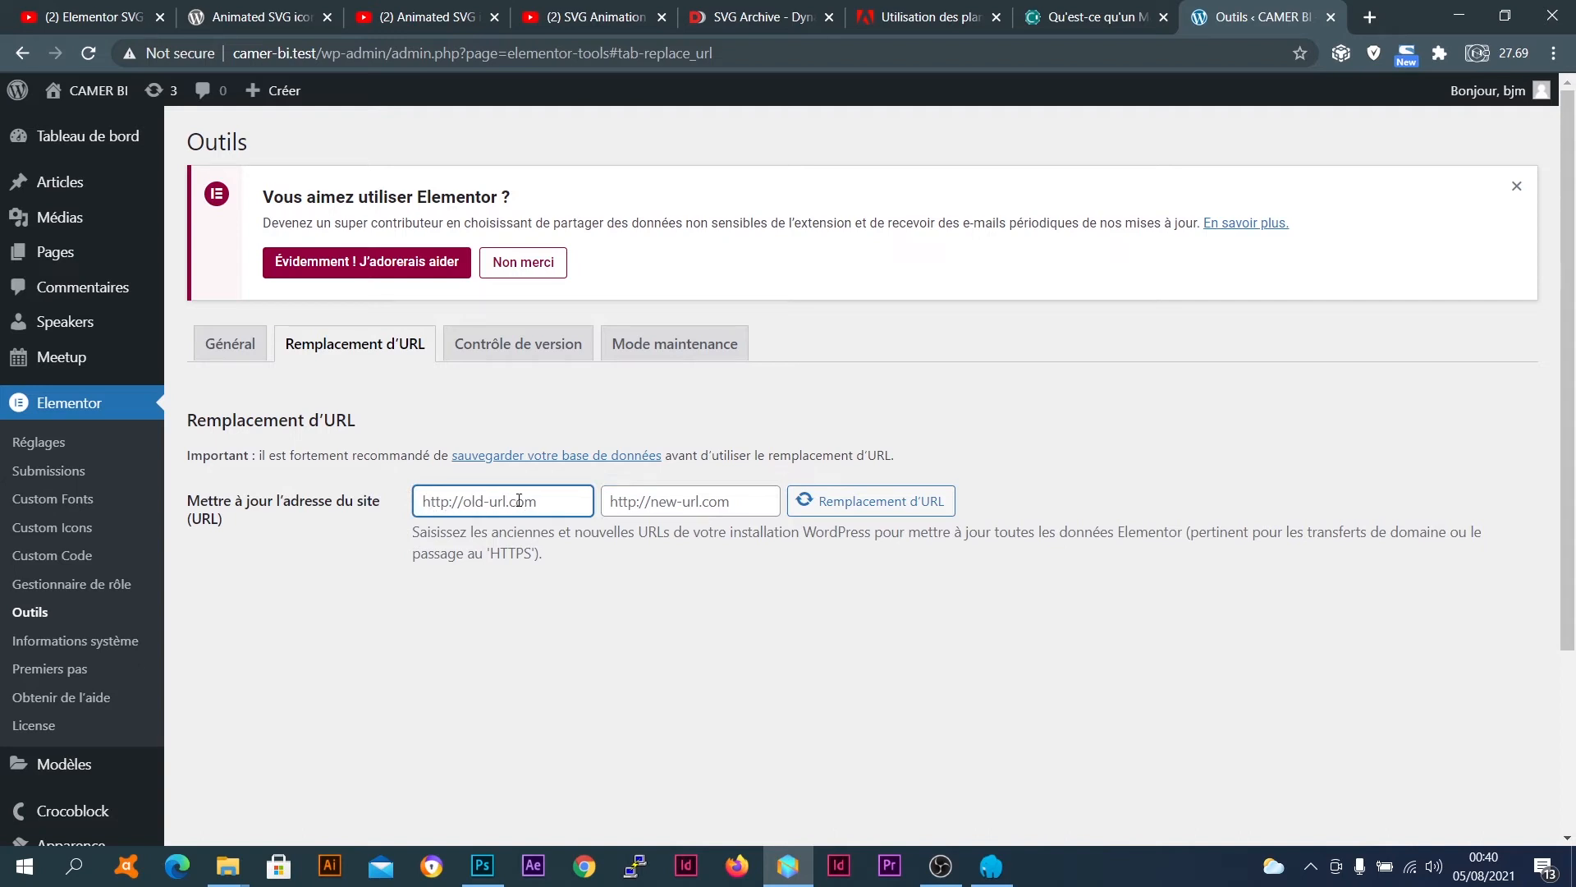
left_click(663, 503)
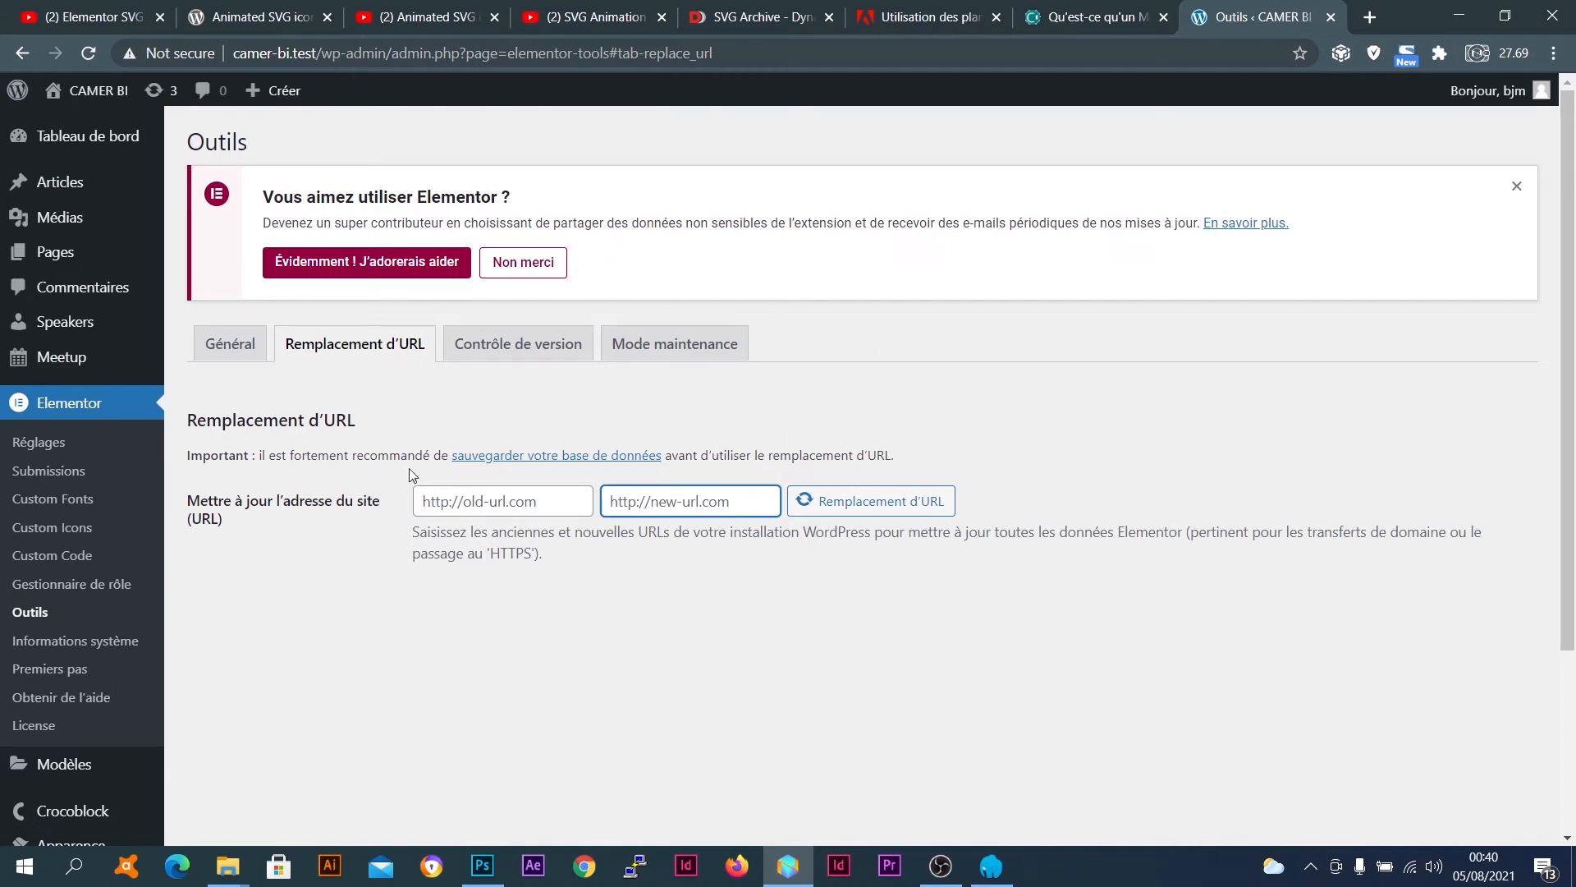
left_click(532, 510)
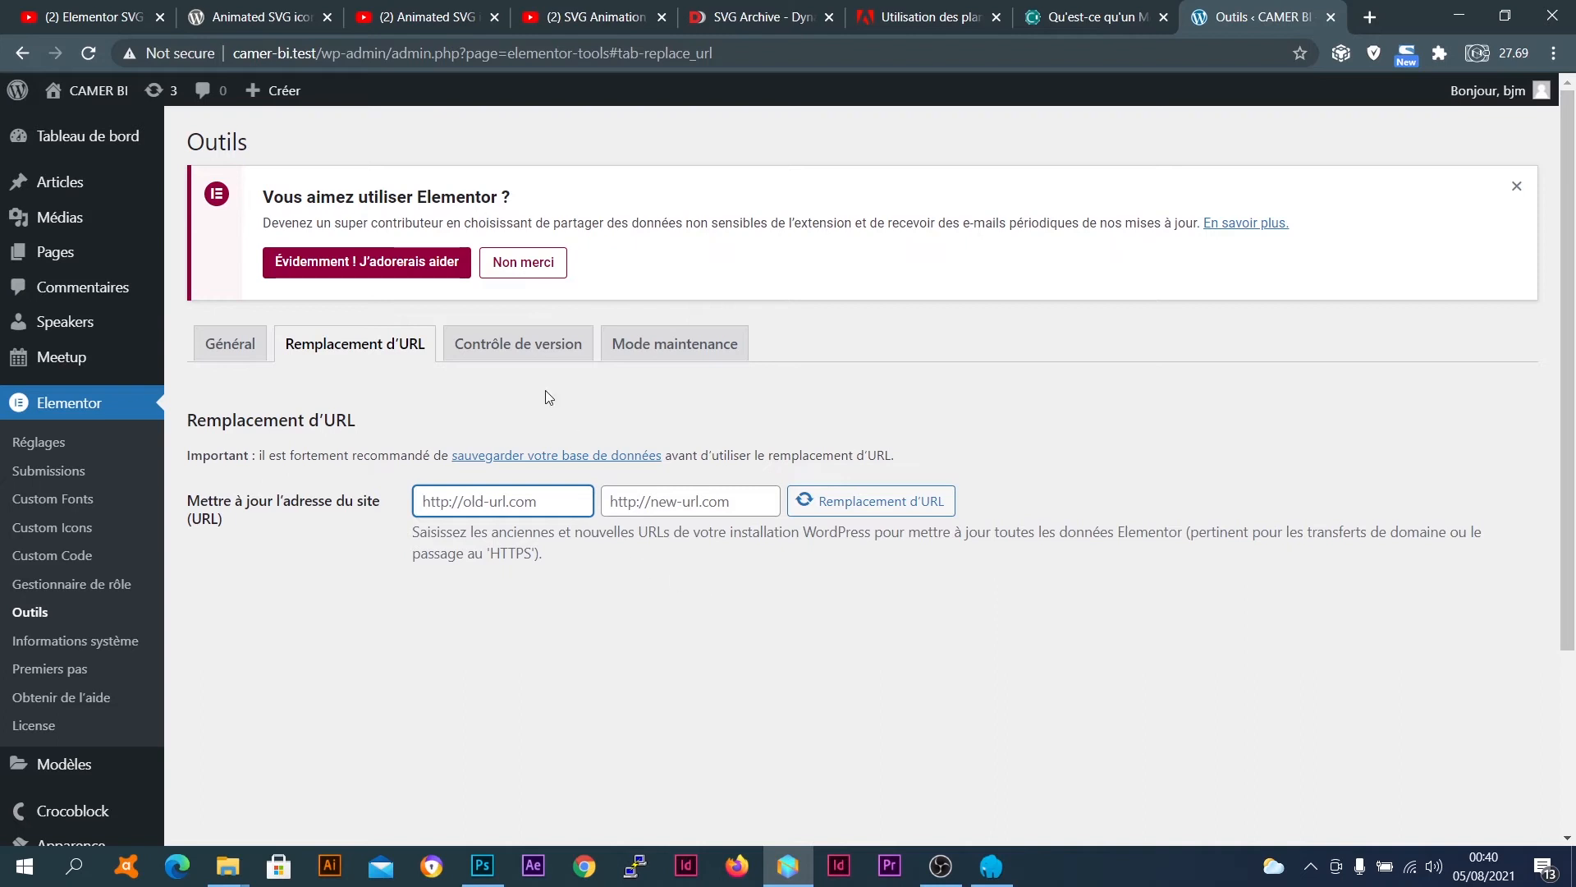
Open Elementor's version control tools and look through the rollback versions, update script and beta tester options
left_click(500, 340)
scroll(341, 468, "down", 1)
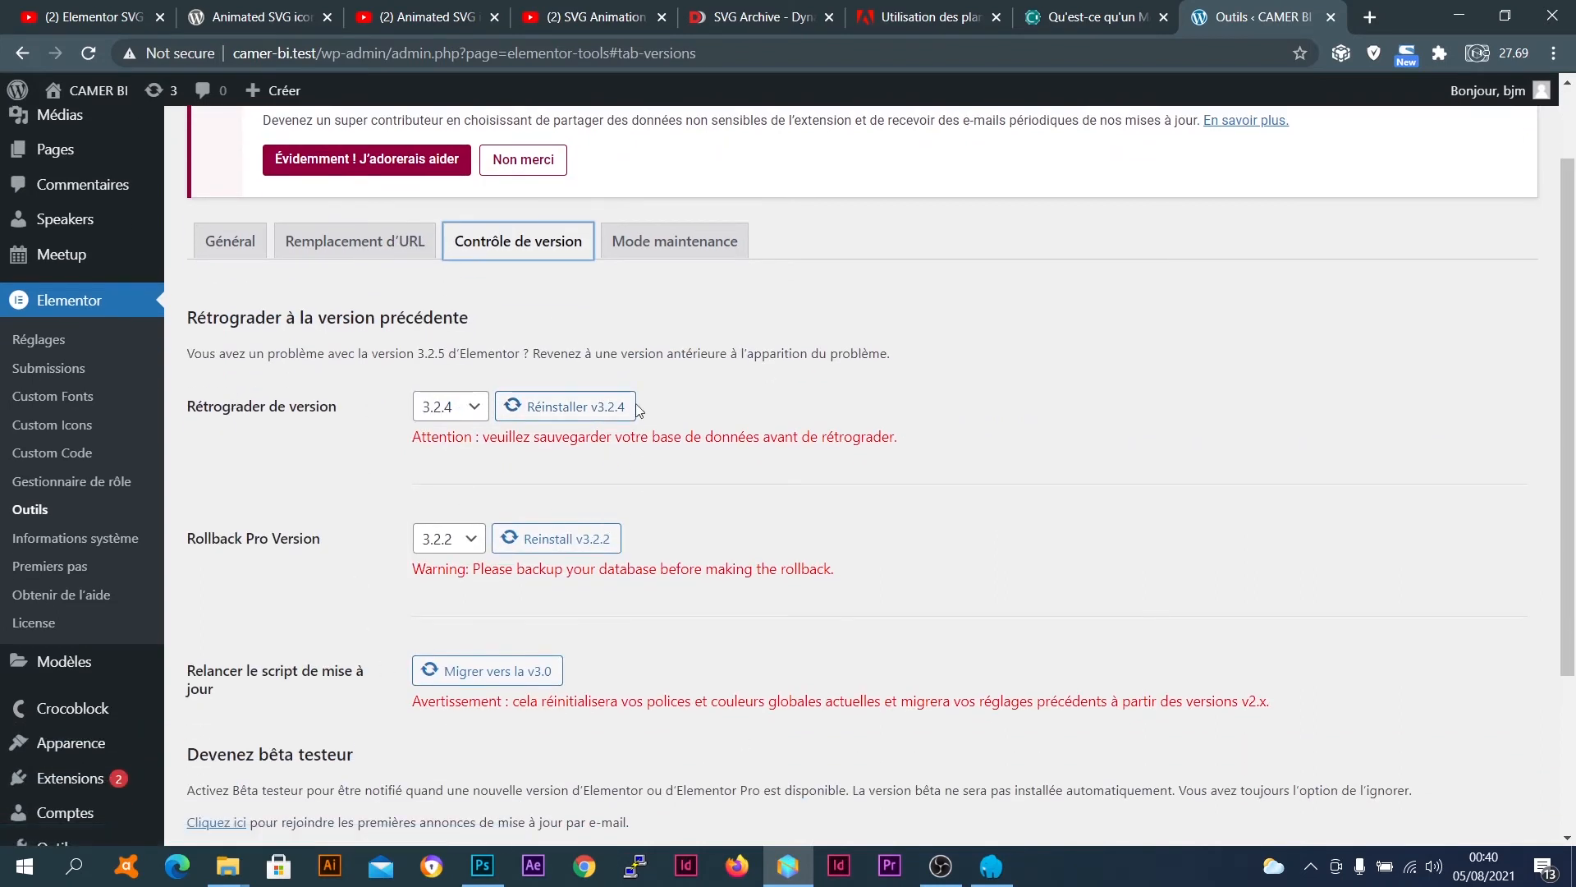
left_click(480, 411)
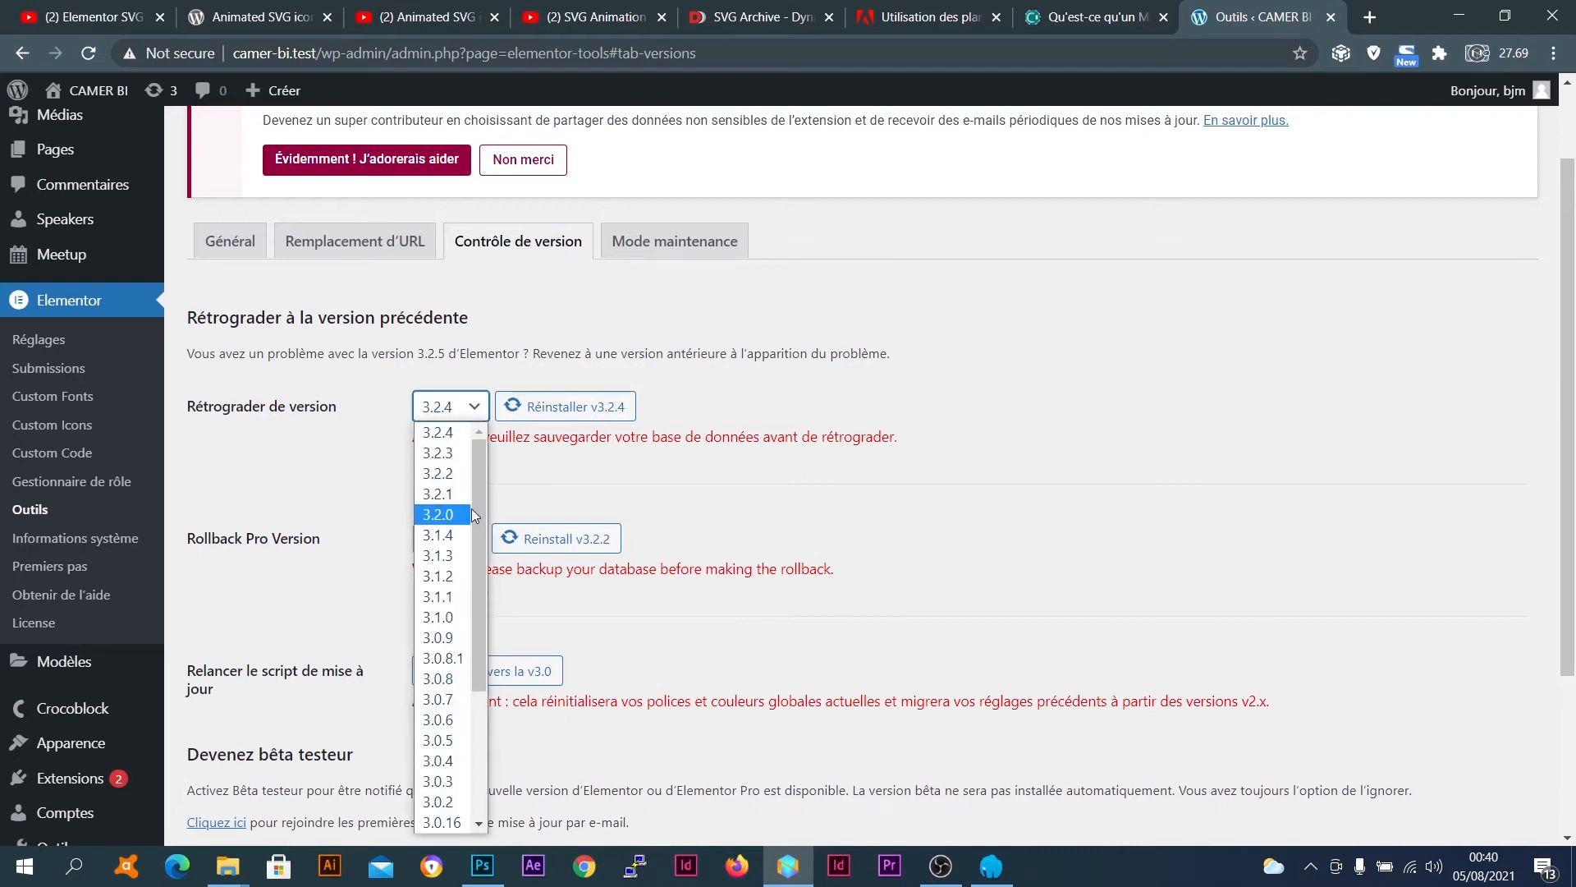
left_click_drag(473, 509, 480, 443)
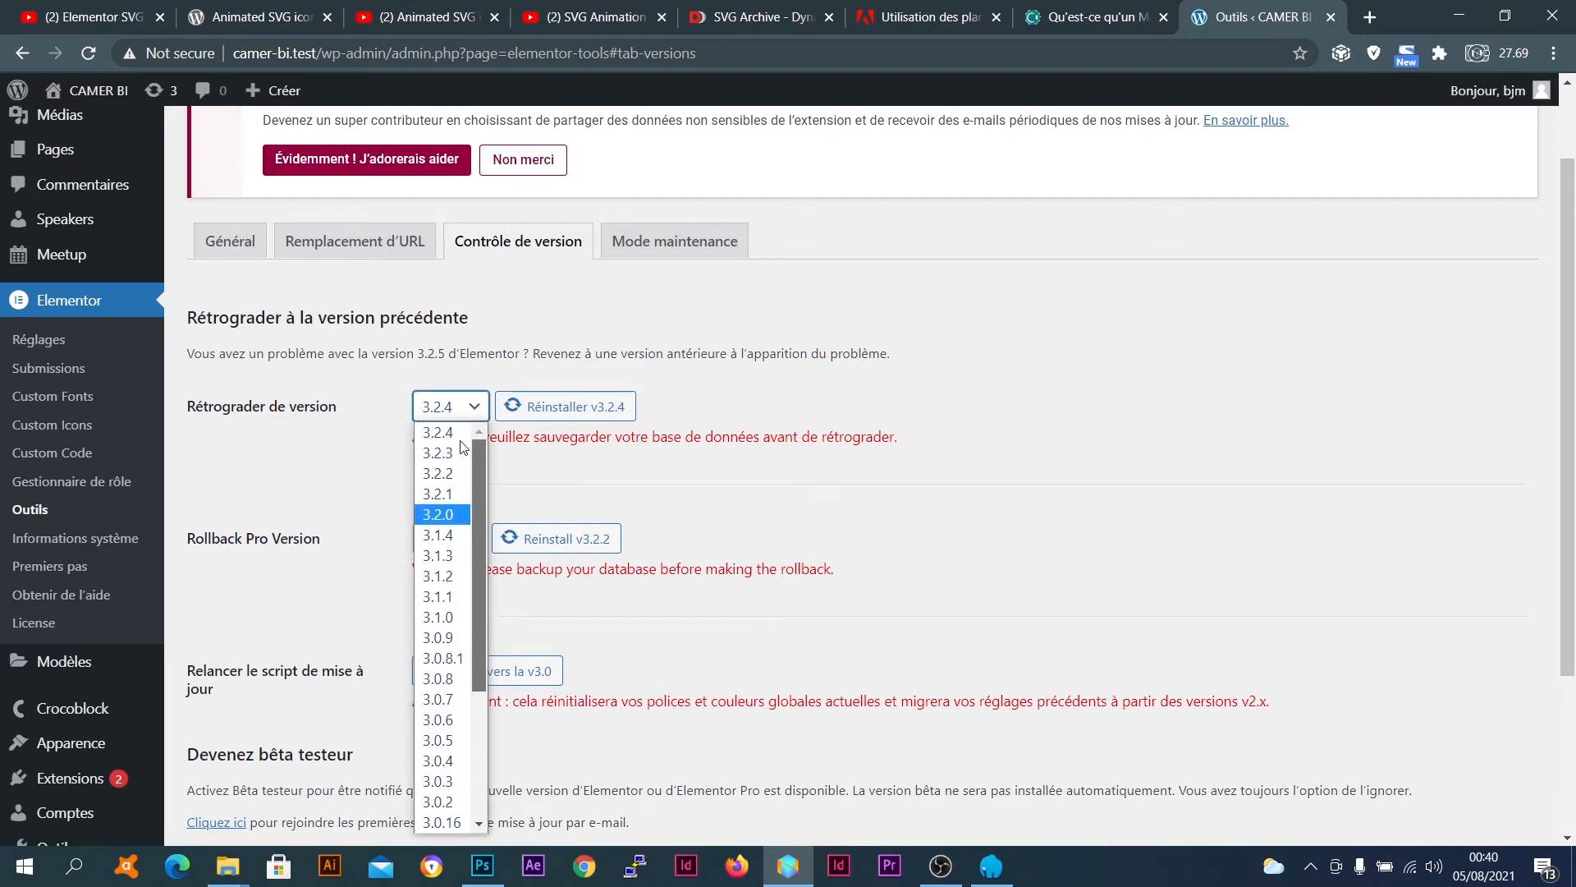
left_click(397, 377)
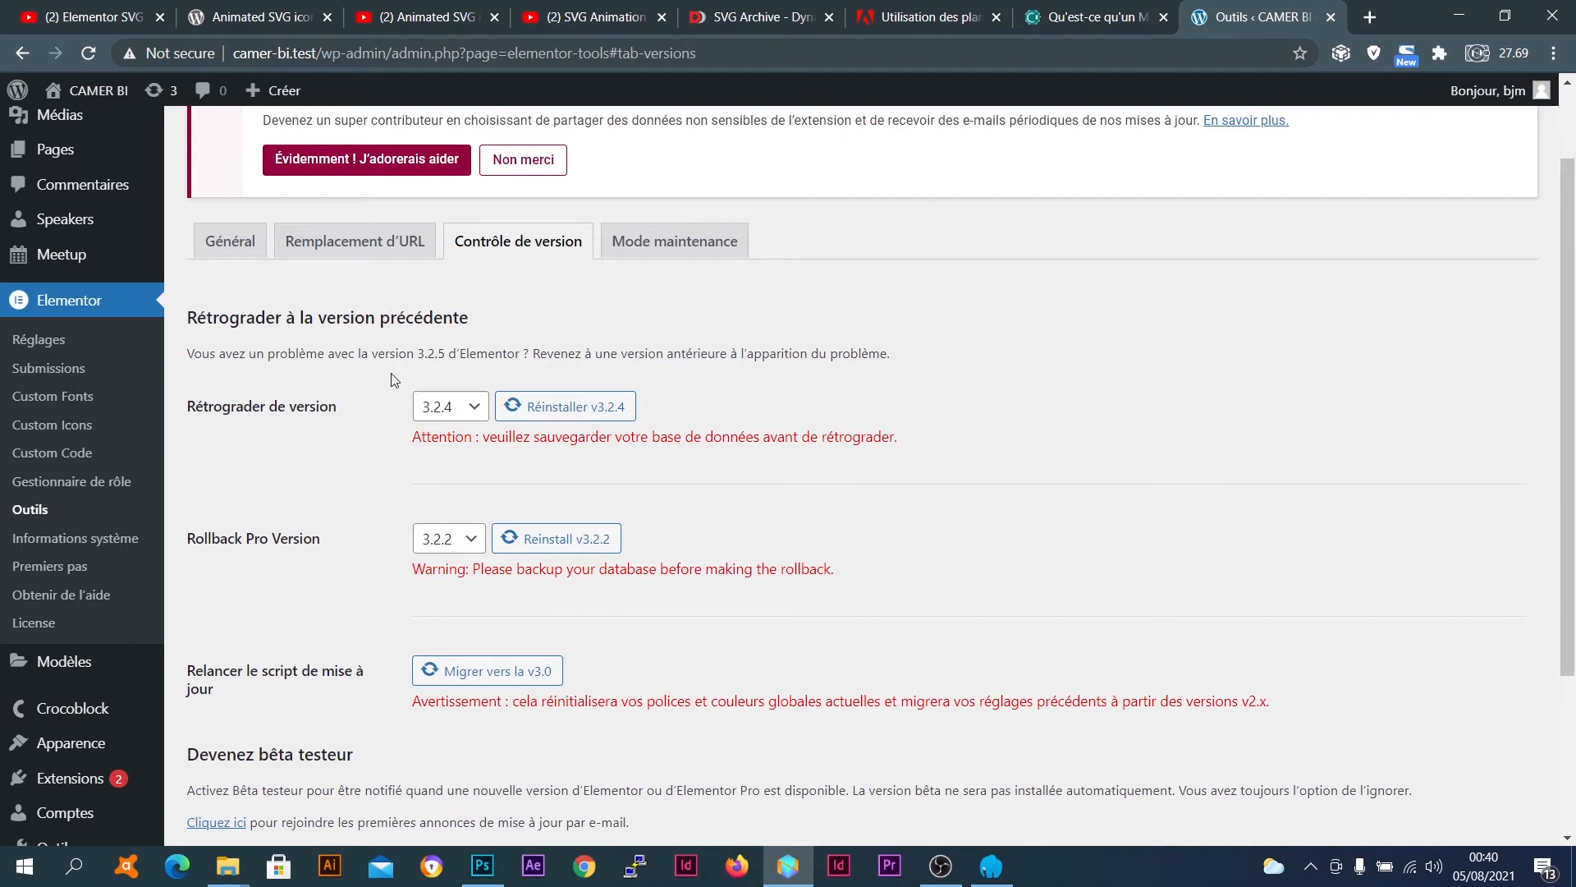
left_click(479, 407)
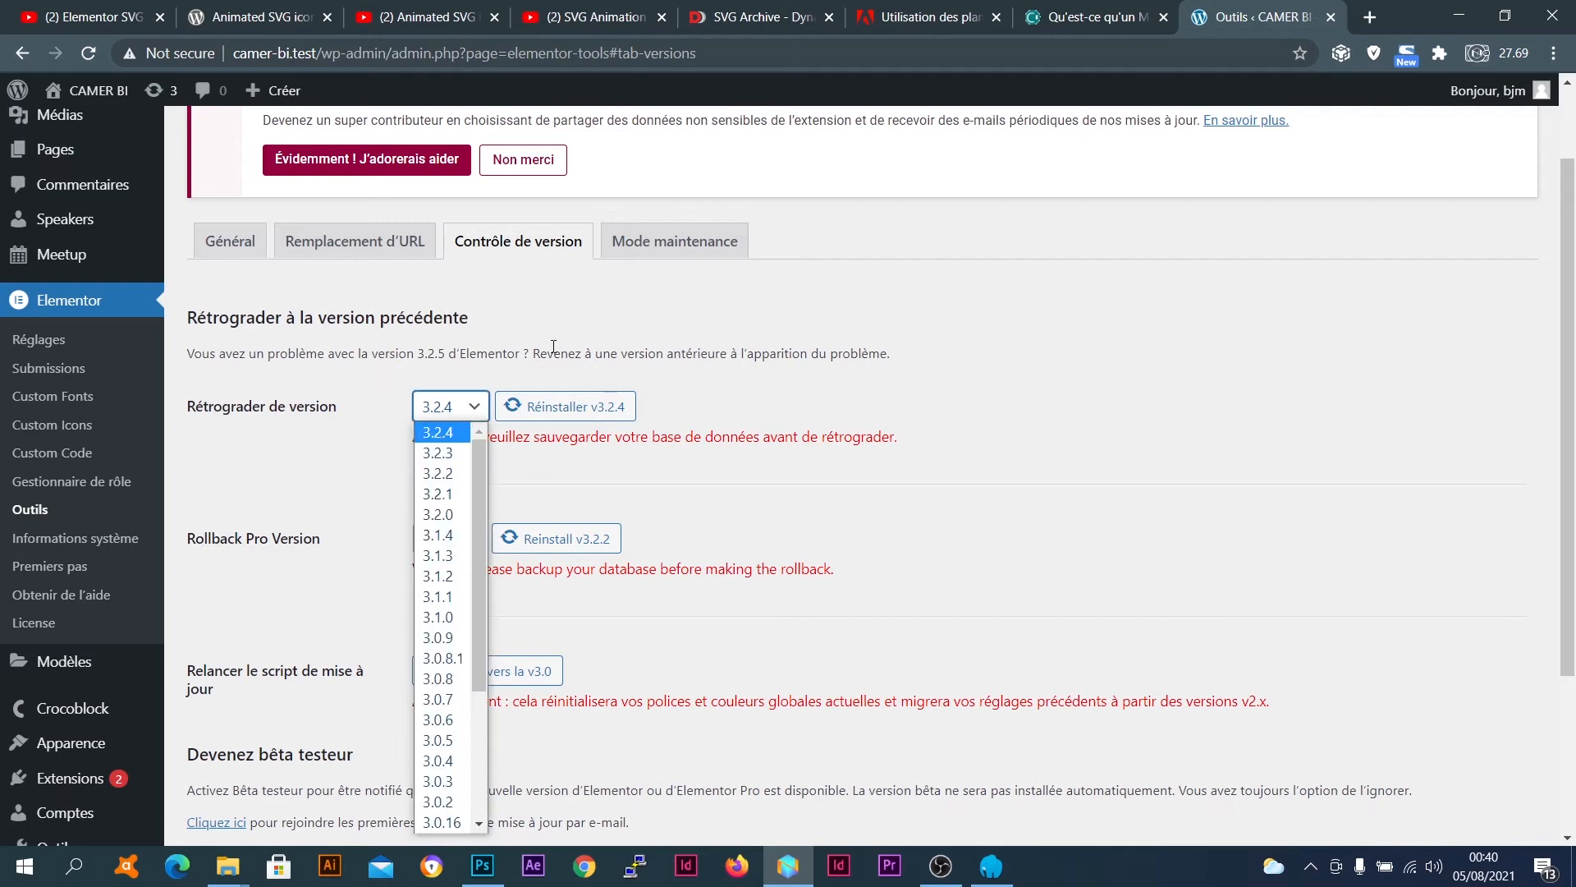
left_click(447, 427)
scroll(392, 545, "down", 3)
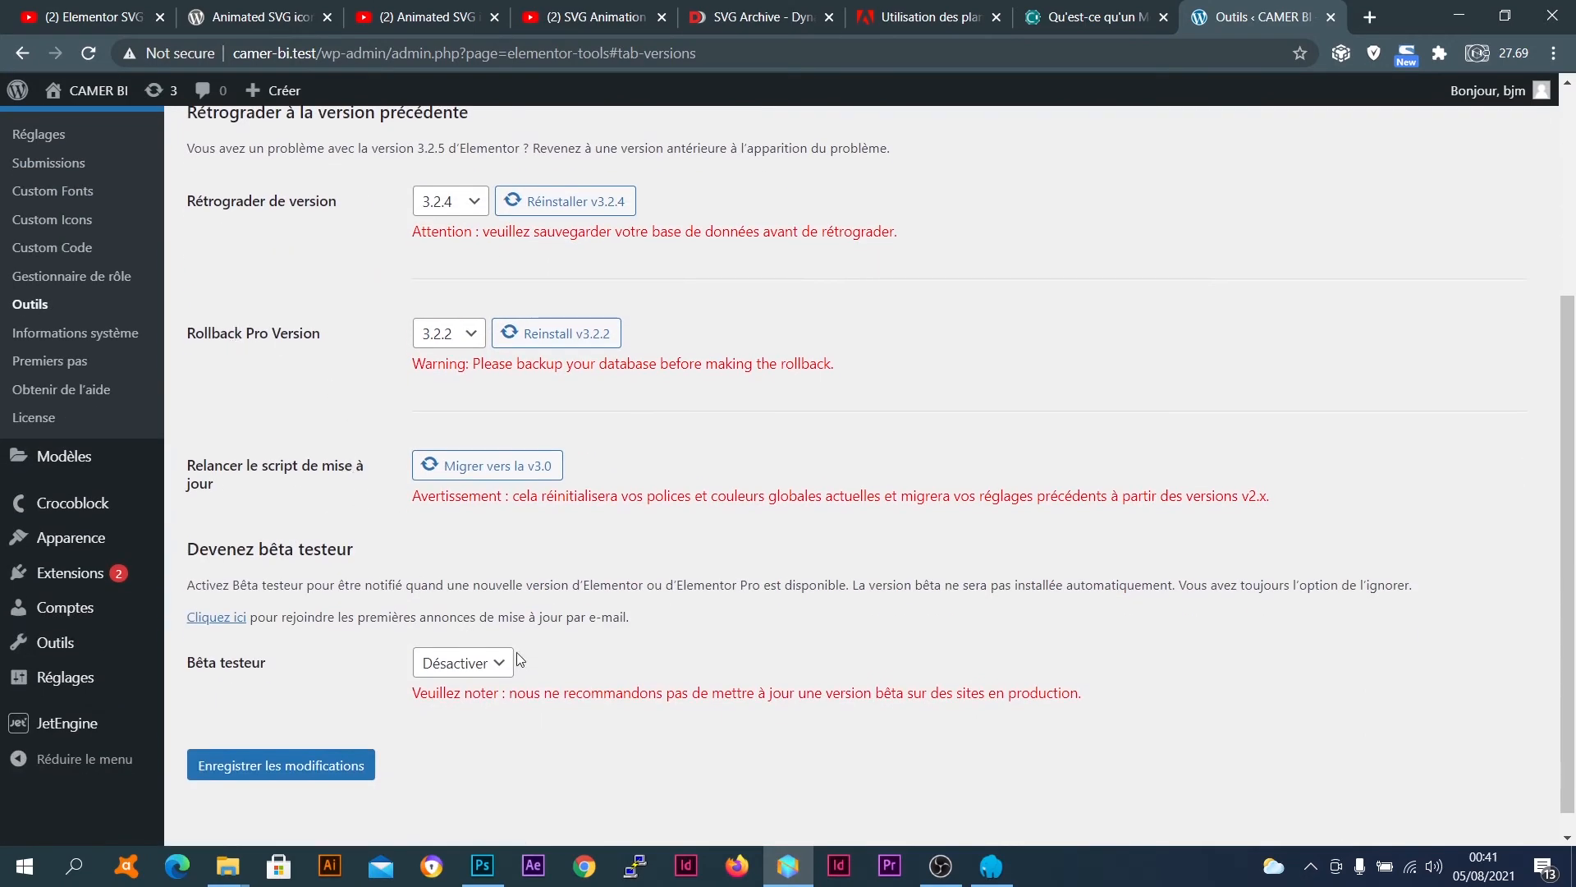
scroll(492, 640, "up", 3)
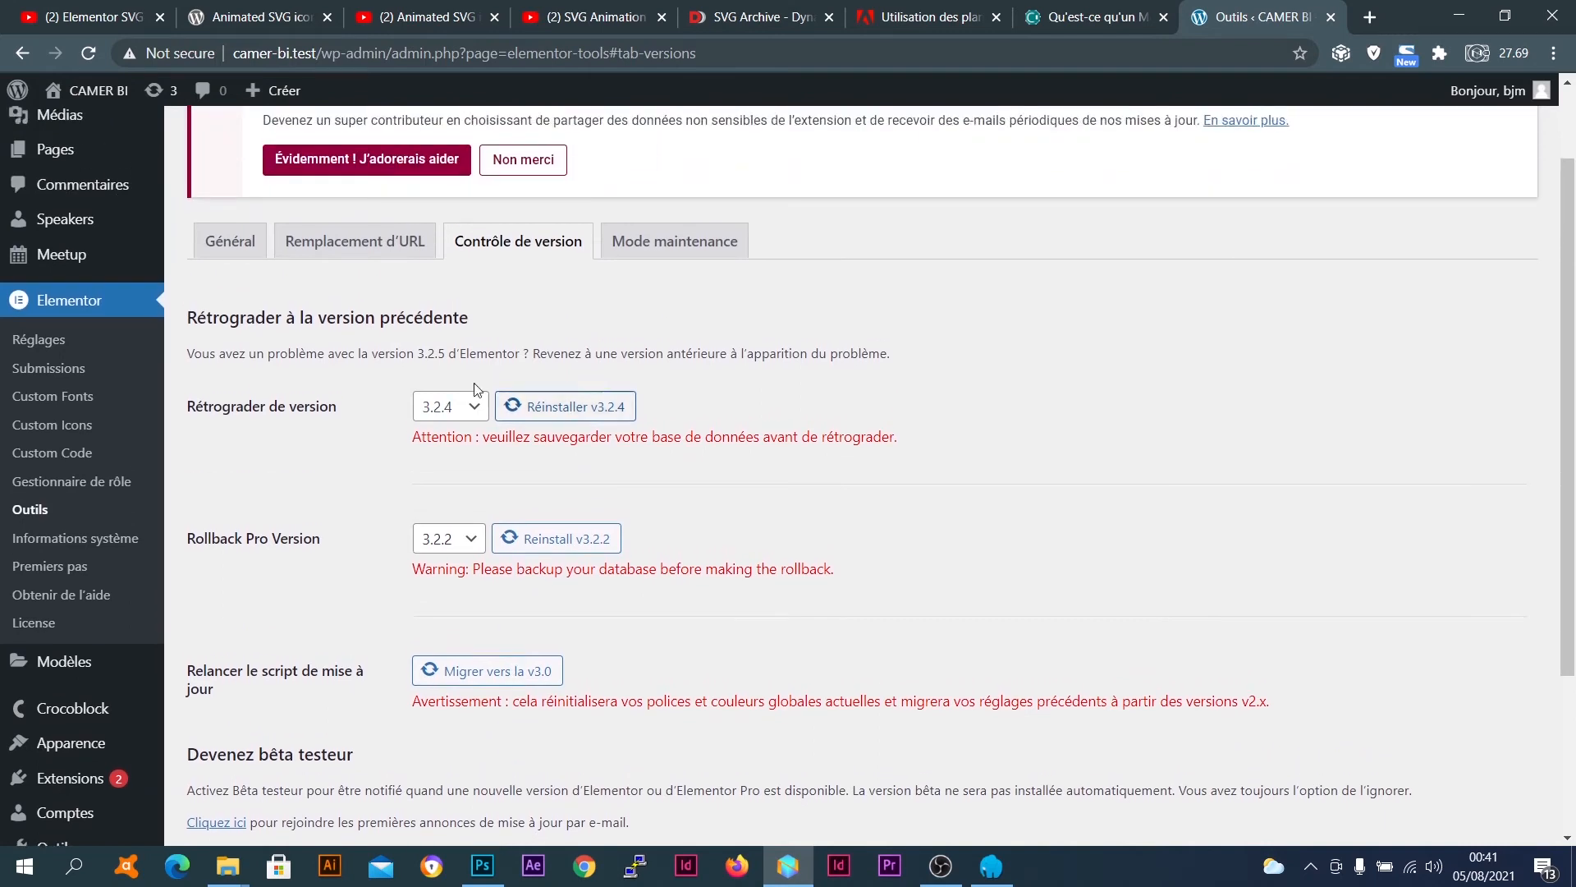
Open Elementor's maintenance mode tool, set the mode to Arrive bientôt and read its indexing description
left_click(667, 243)
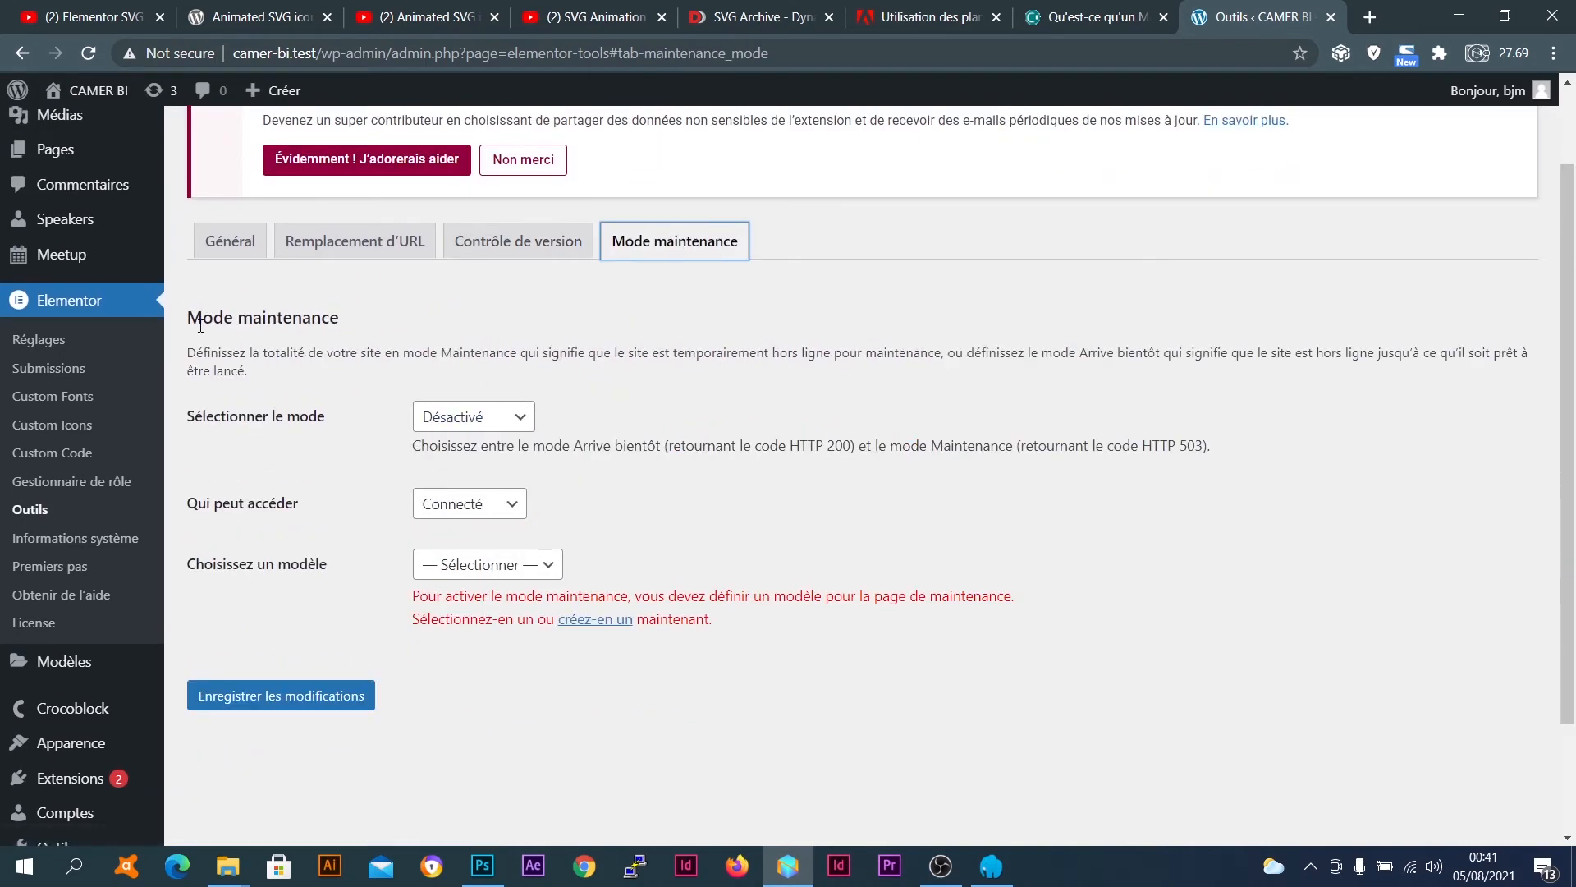
left_click_drag(189, 318, 341, 316)
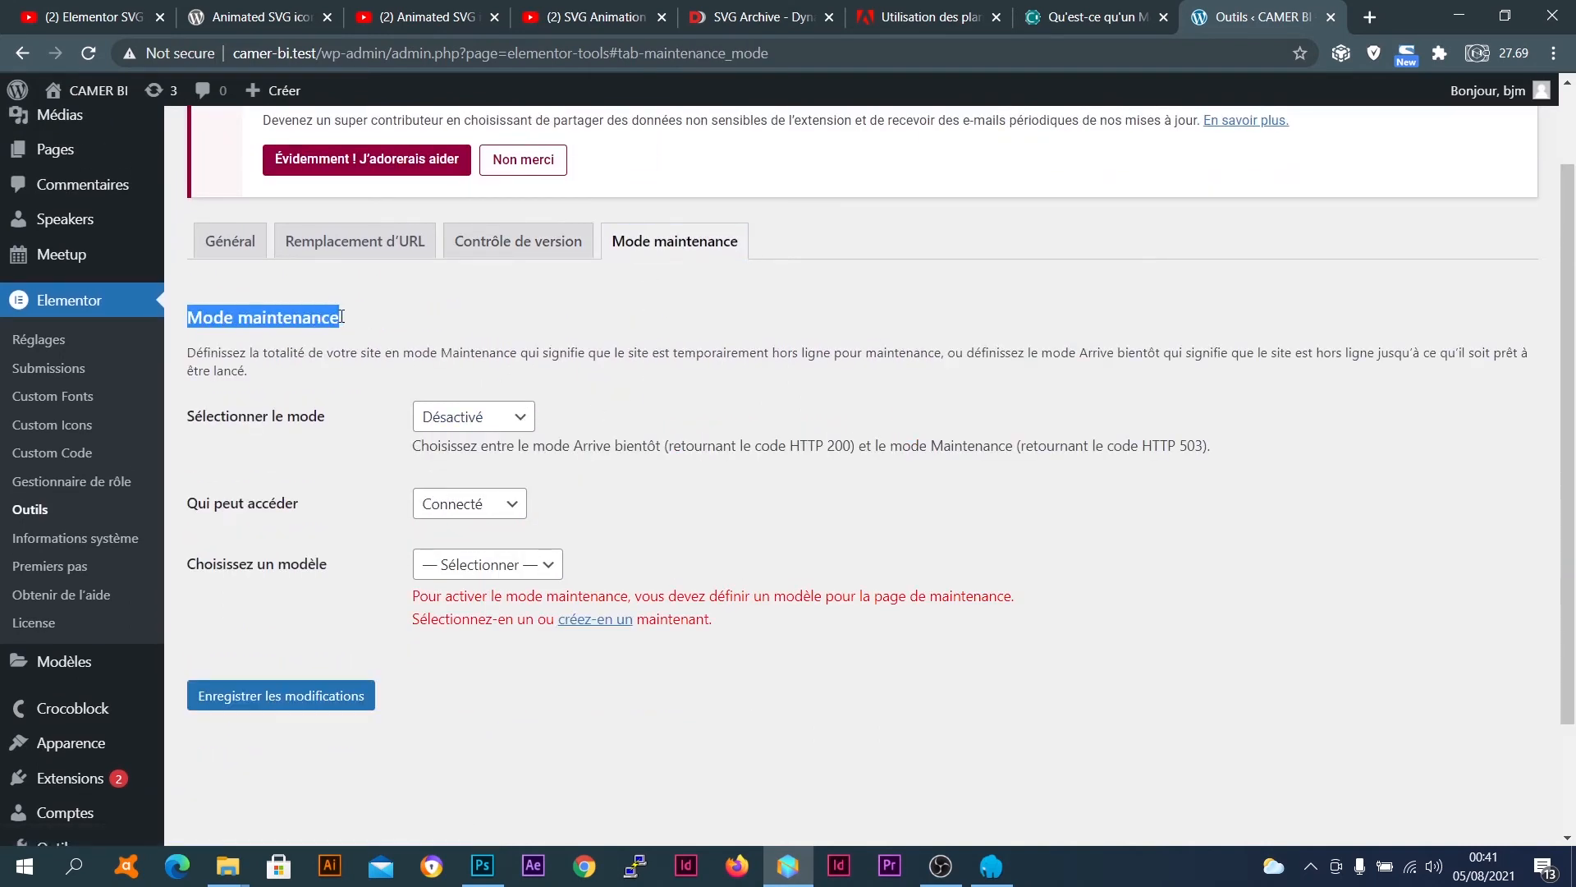
left_click(259, 308)
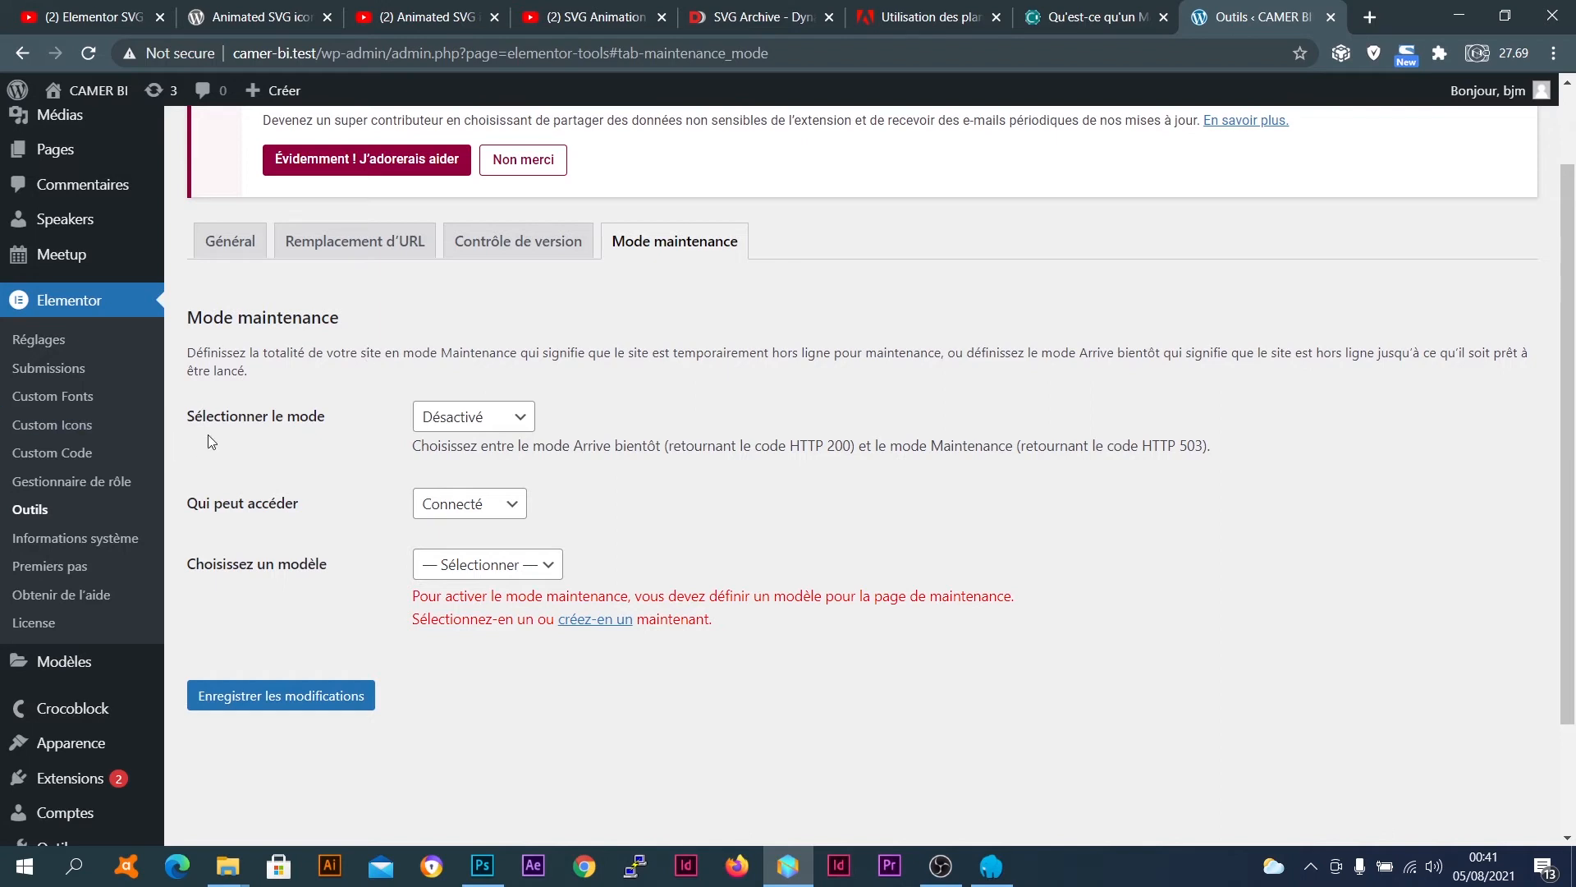
left_click(451, 419)
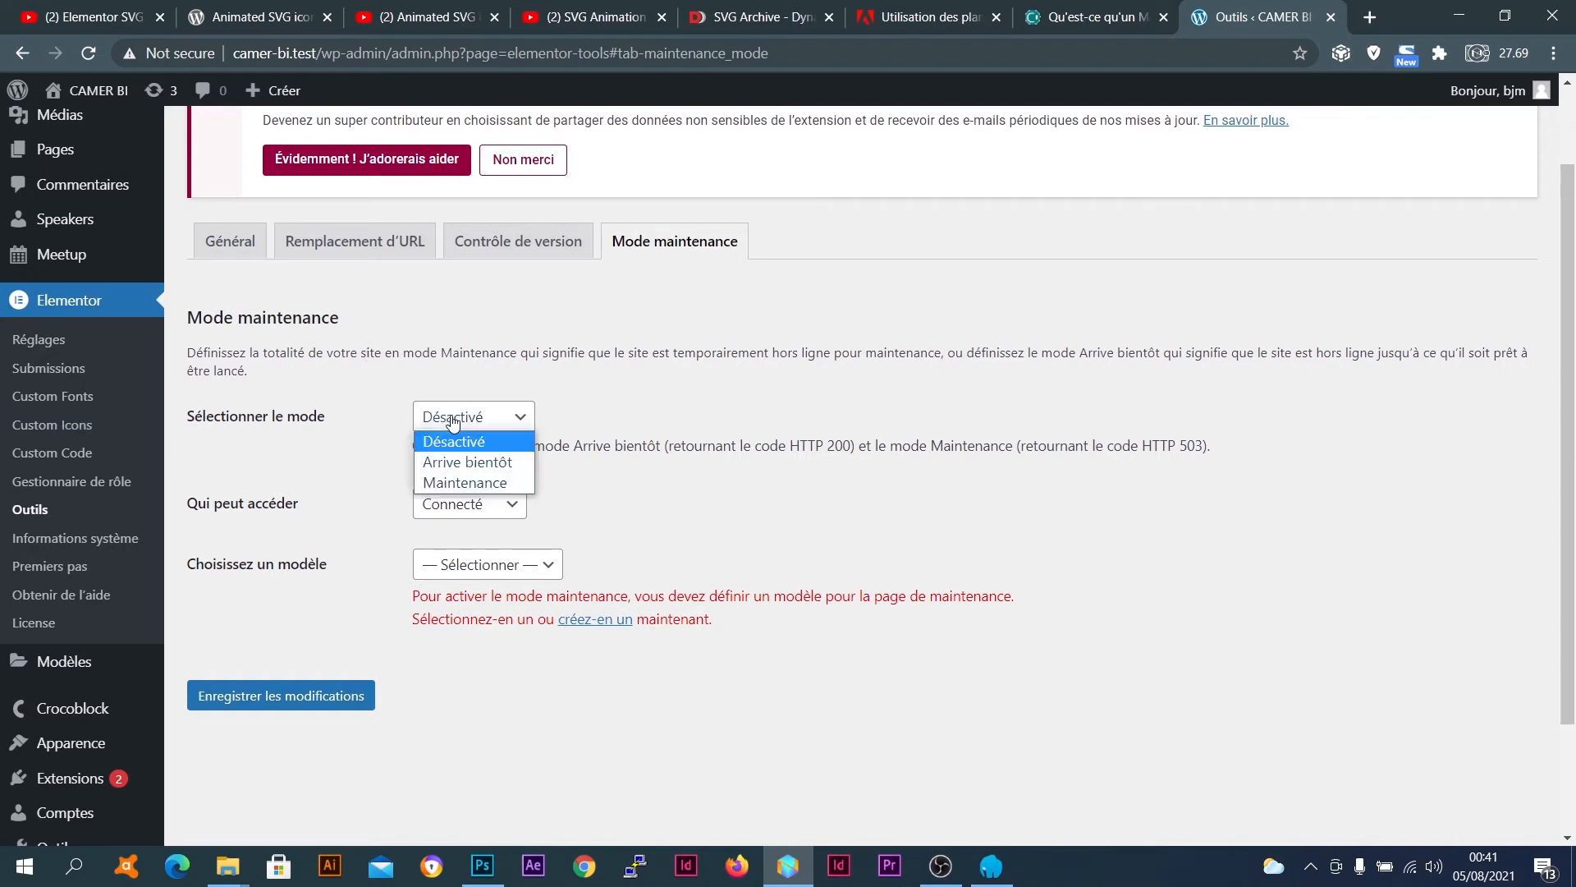
left_click(468, 467)
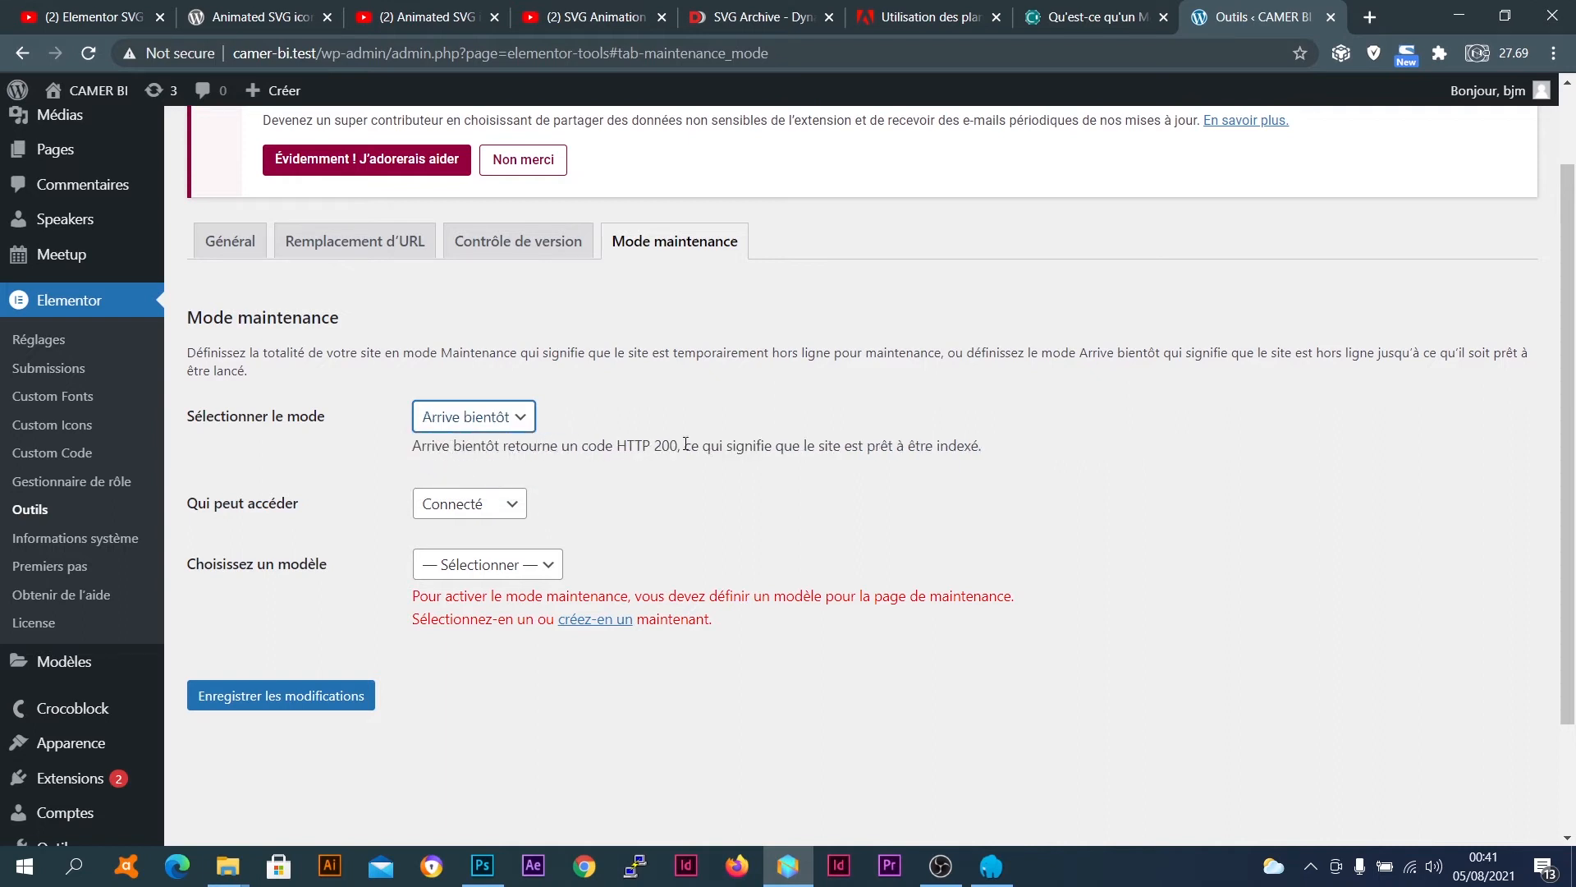
left_click_drag(685, 444, 980, 446)
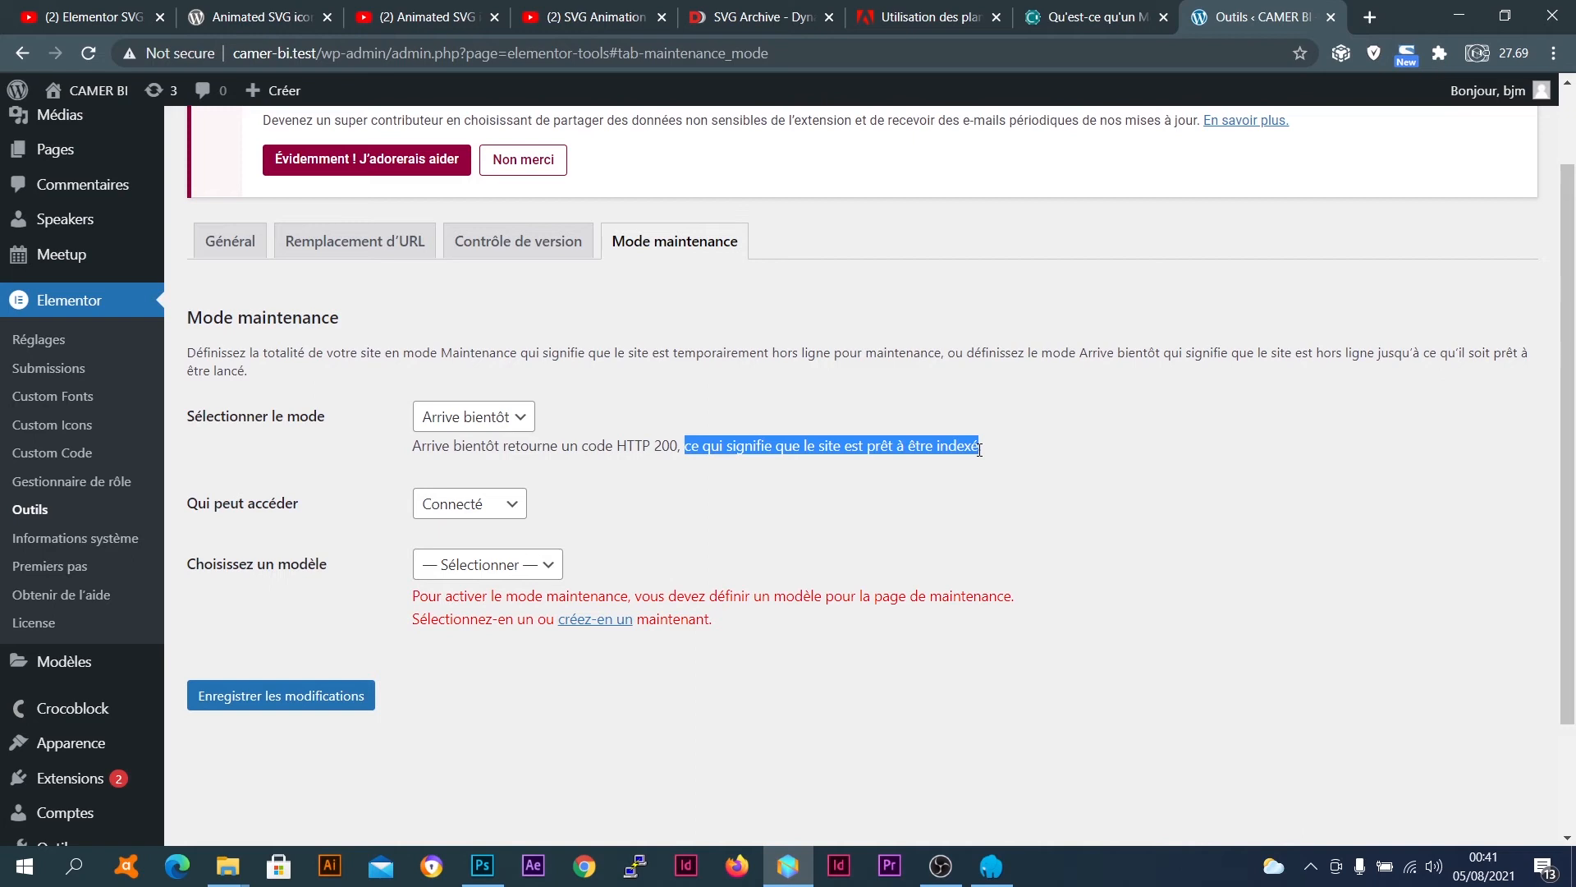
Switch the maintenance mode setting to Maintenance and read its description about search engines
left_click(524, 425)
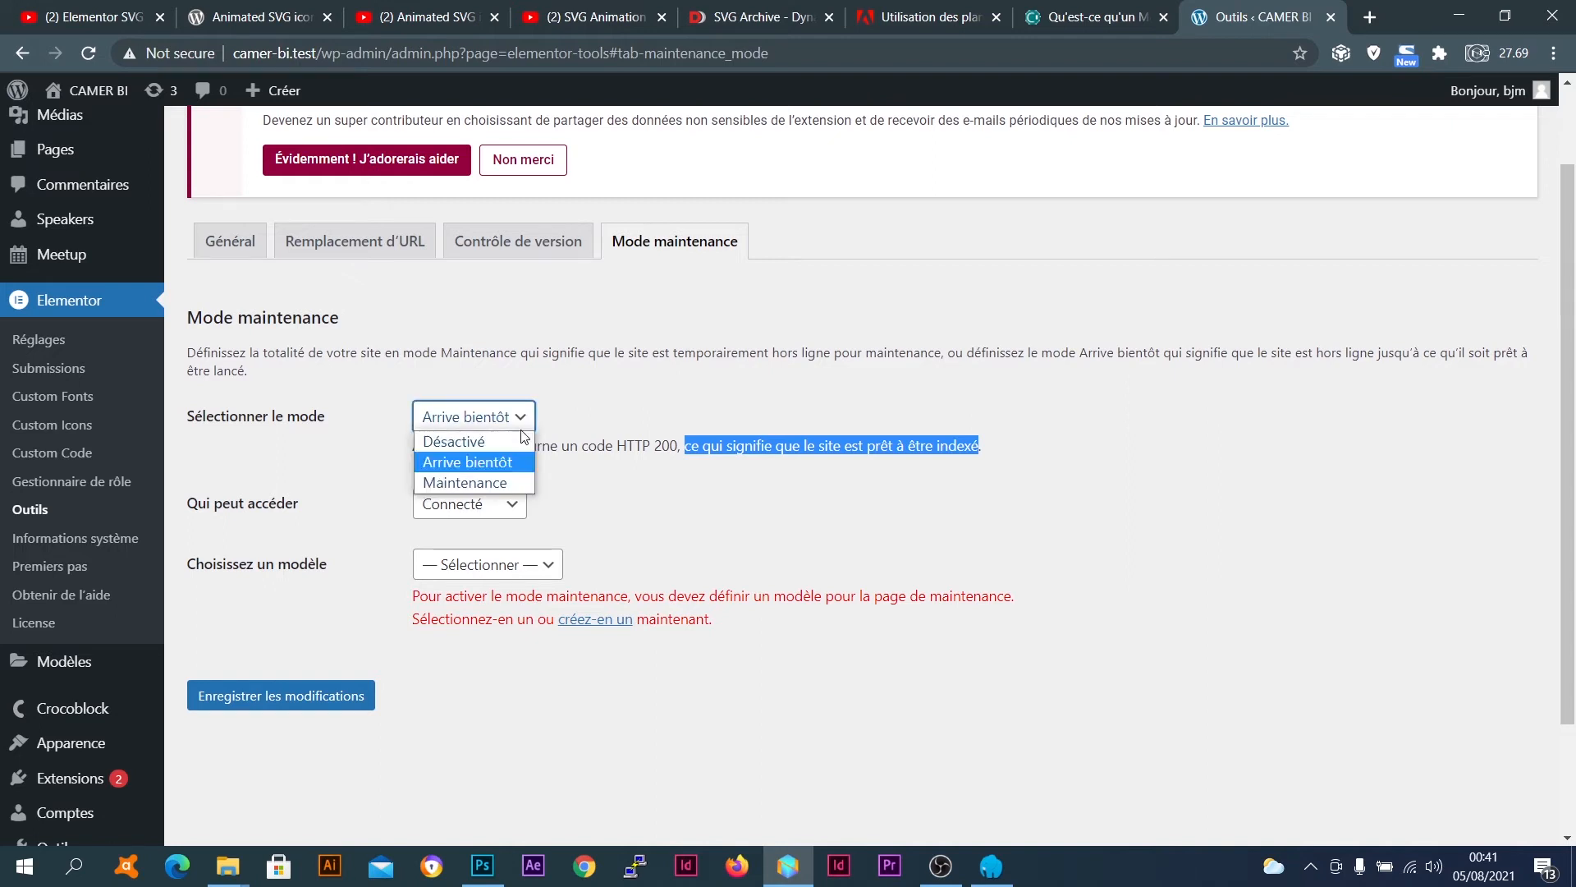
left_click(504, 481)
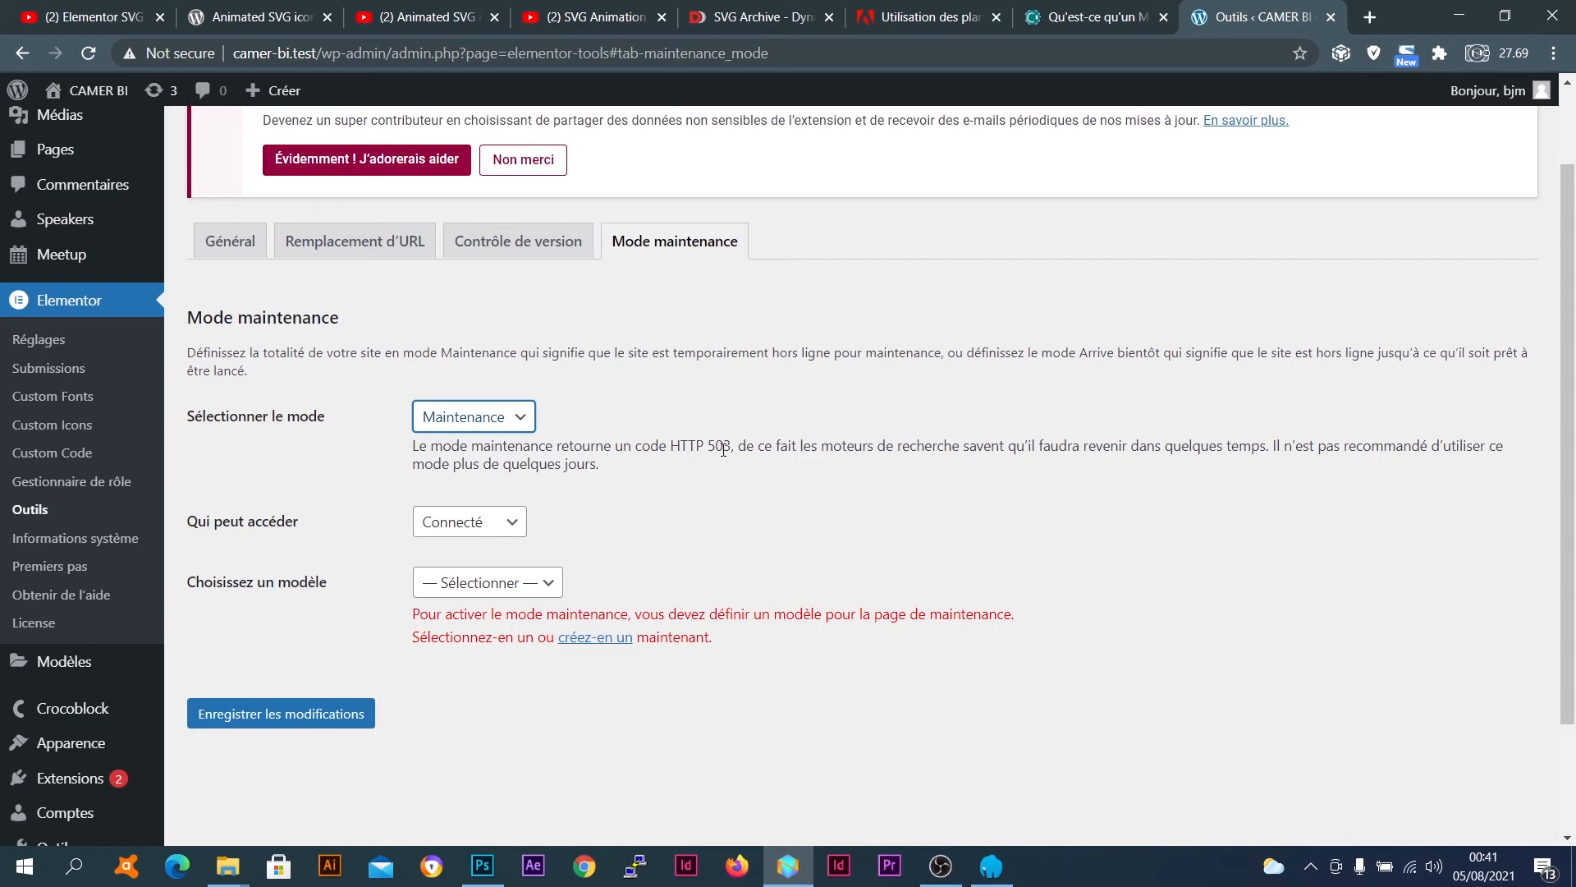
mouse_move(730, 449)
left_mouse_down()
mouse_move(692, 446)
mouse_move(755, 446)
left_mouse_up()
left_click_drag(755, 446, 788, 446)
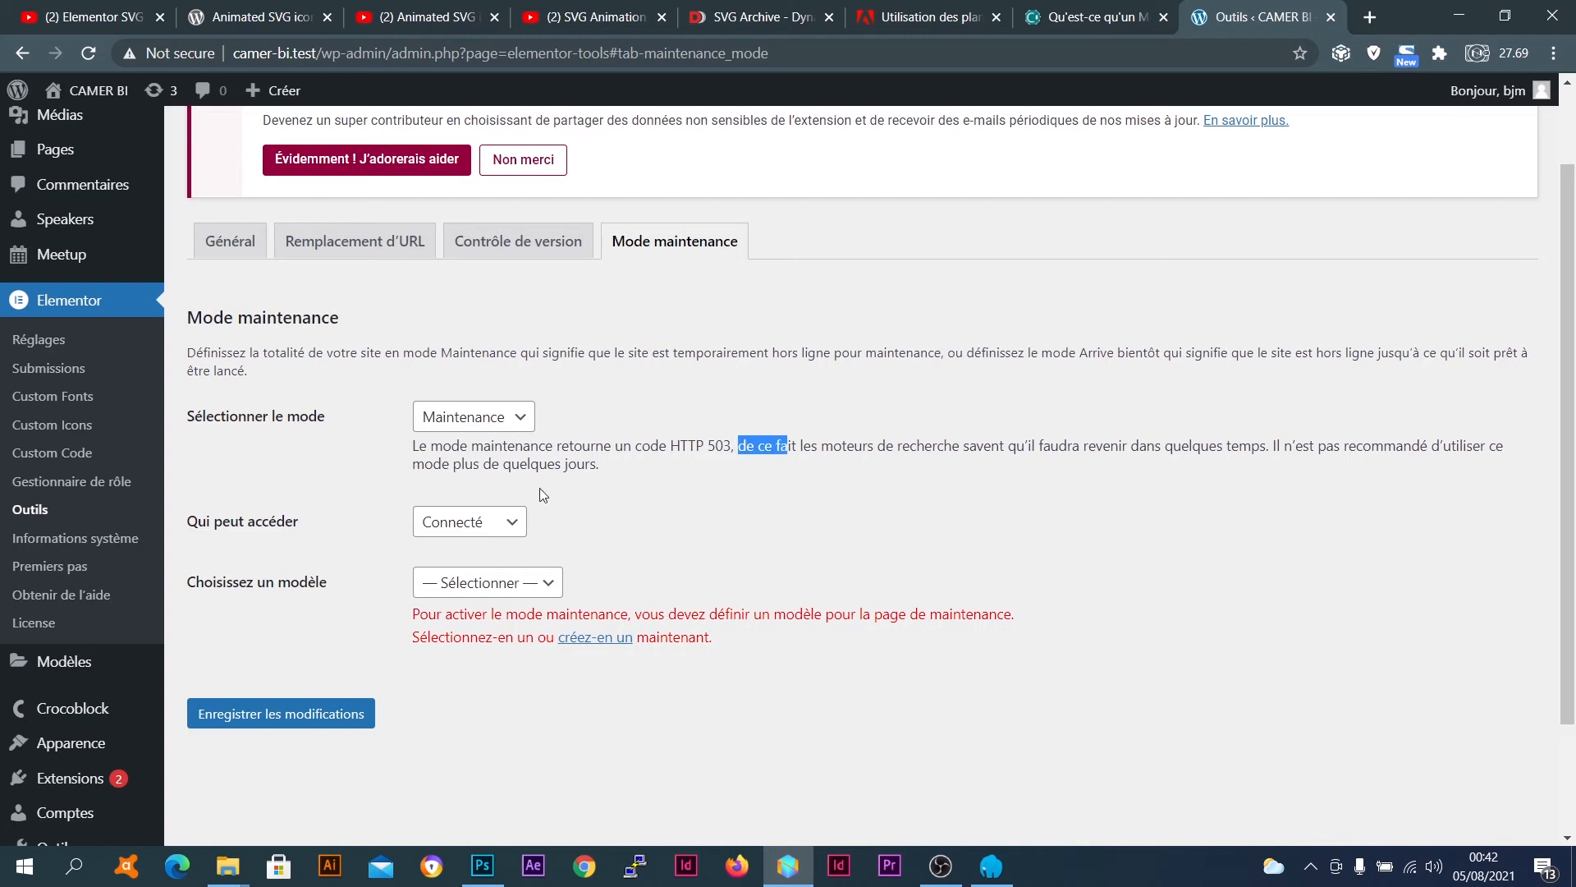
left_click(642, 305)
left_click_drag(802, 446, 1241, 444)
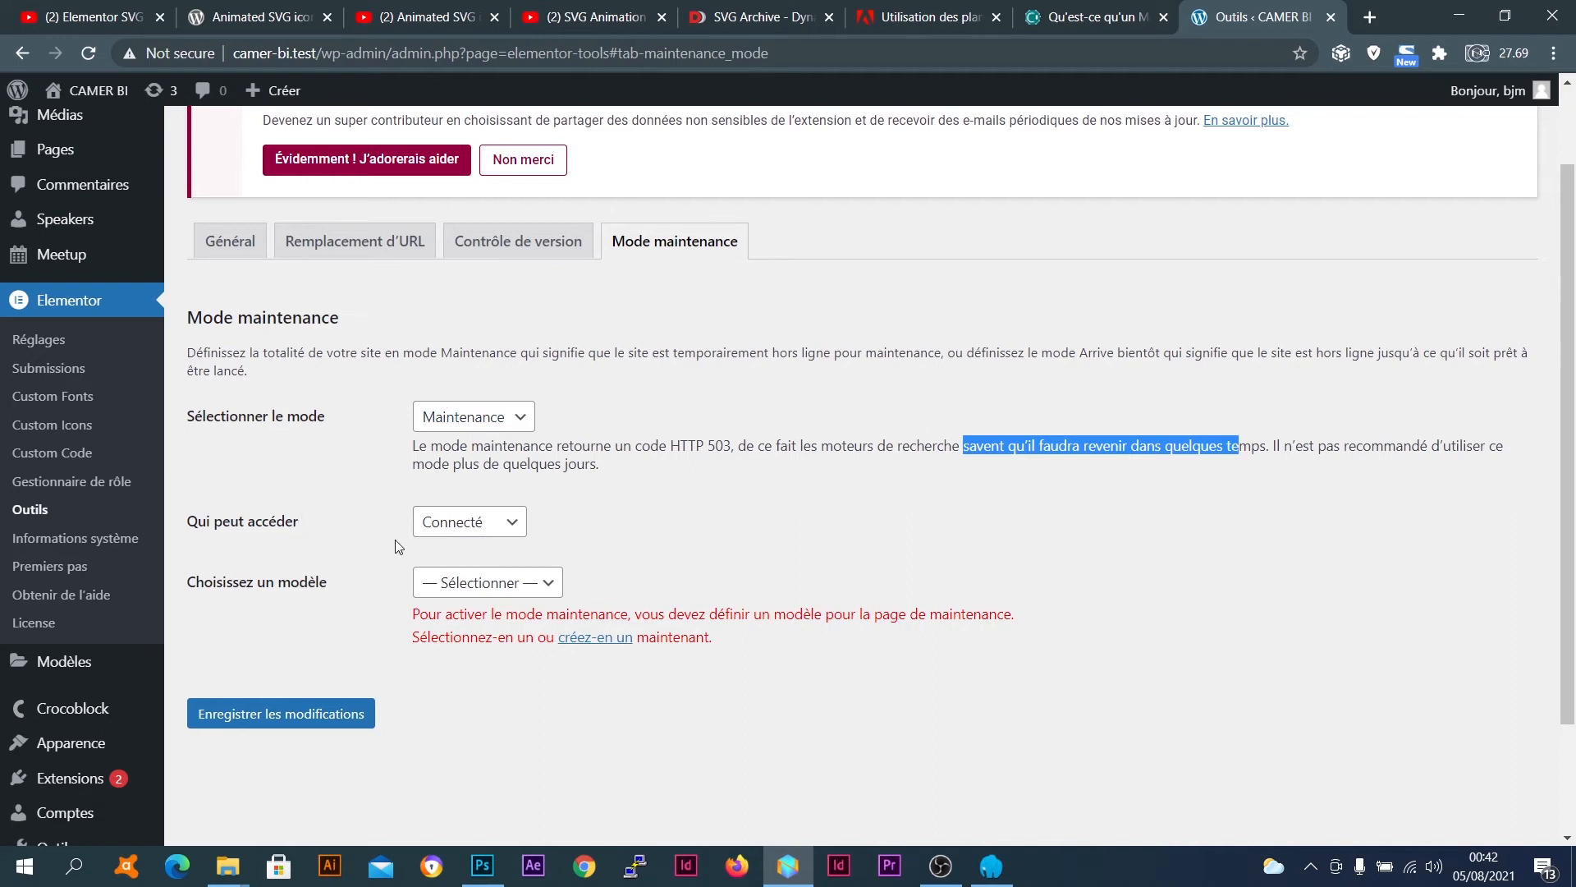
Set the maintenance mode setting back to Arrive bientôt
left_click(502, 524)
left_click(501, 524)
left_click(540, 424)
left_click(522, 420)
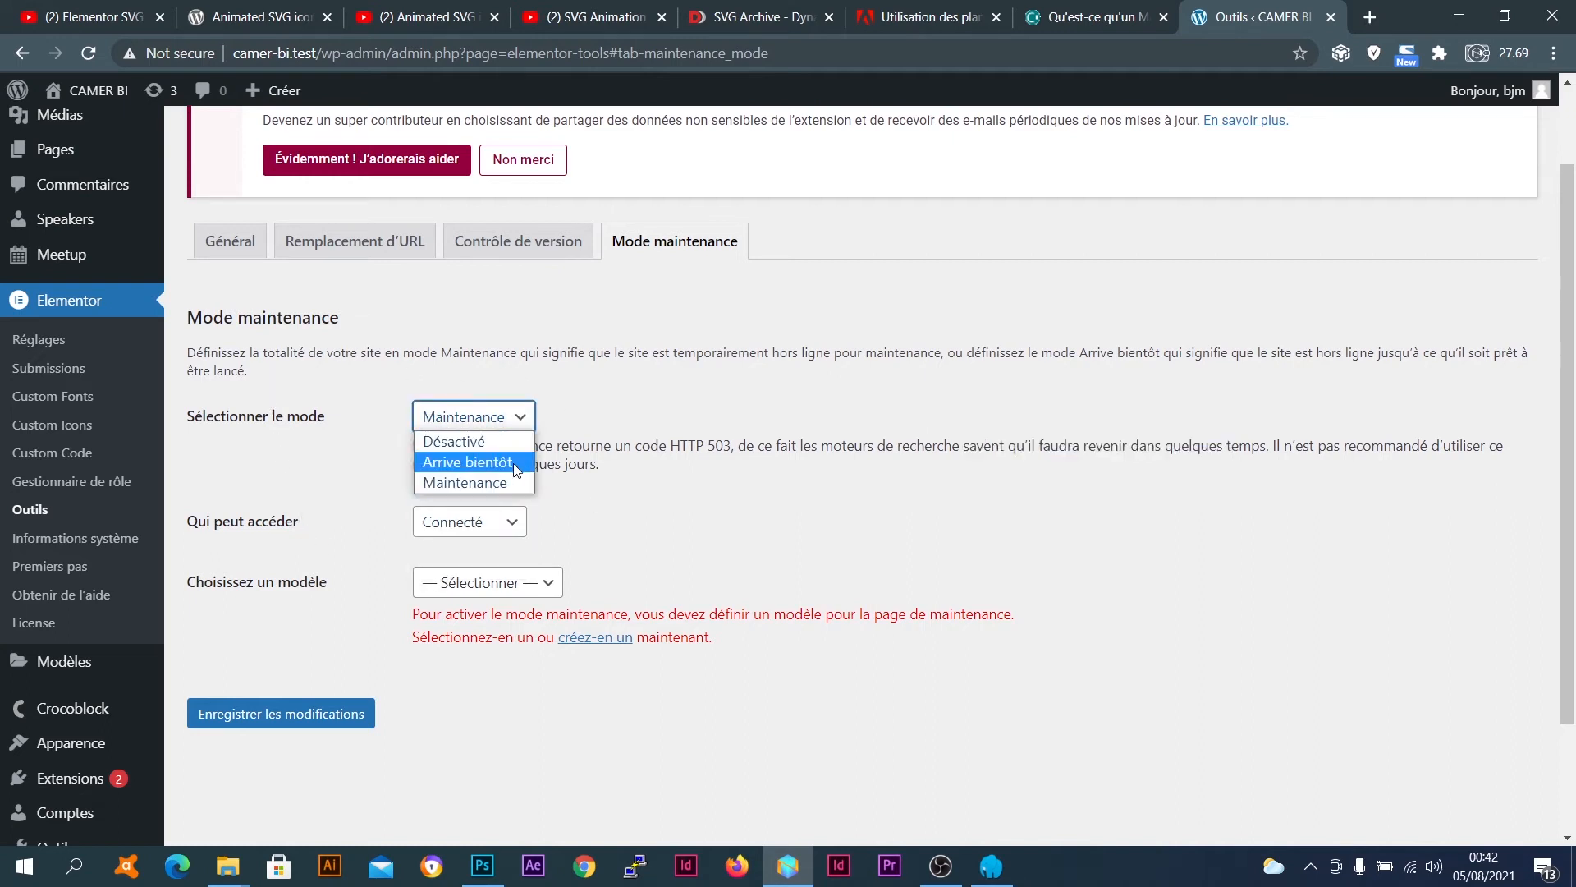
left_click(517, 465)
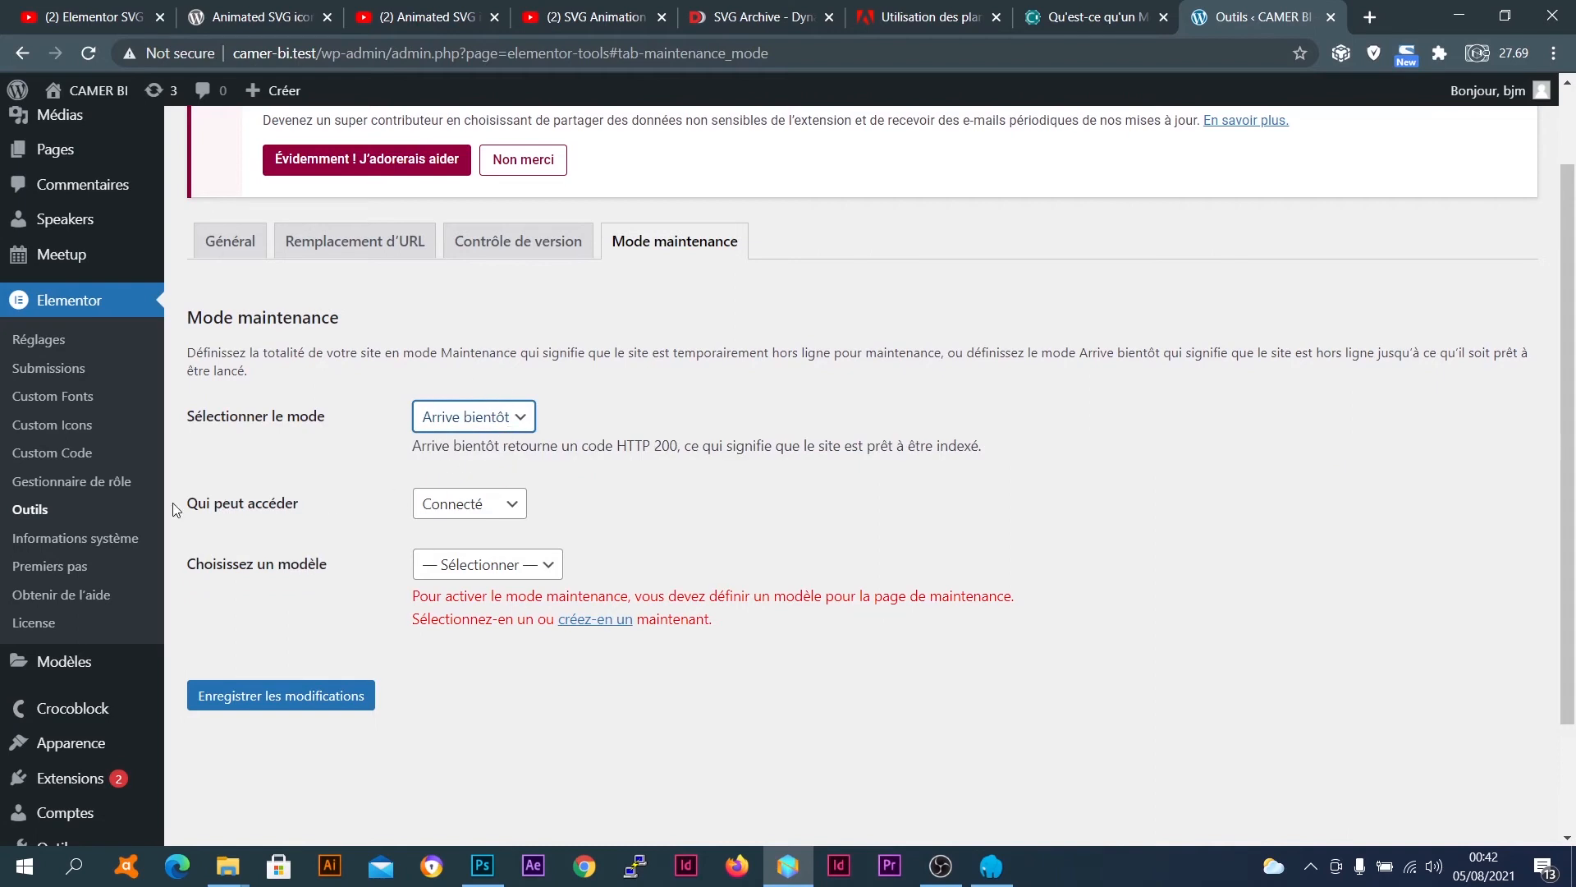
Review the options for who can access the site in maintenance mode, keeping Connecté selected
left_click_drag(178, 510, 308, 505)
left_click(308, 504)
left_click(503, 509)
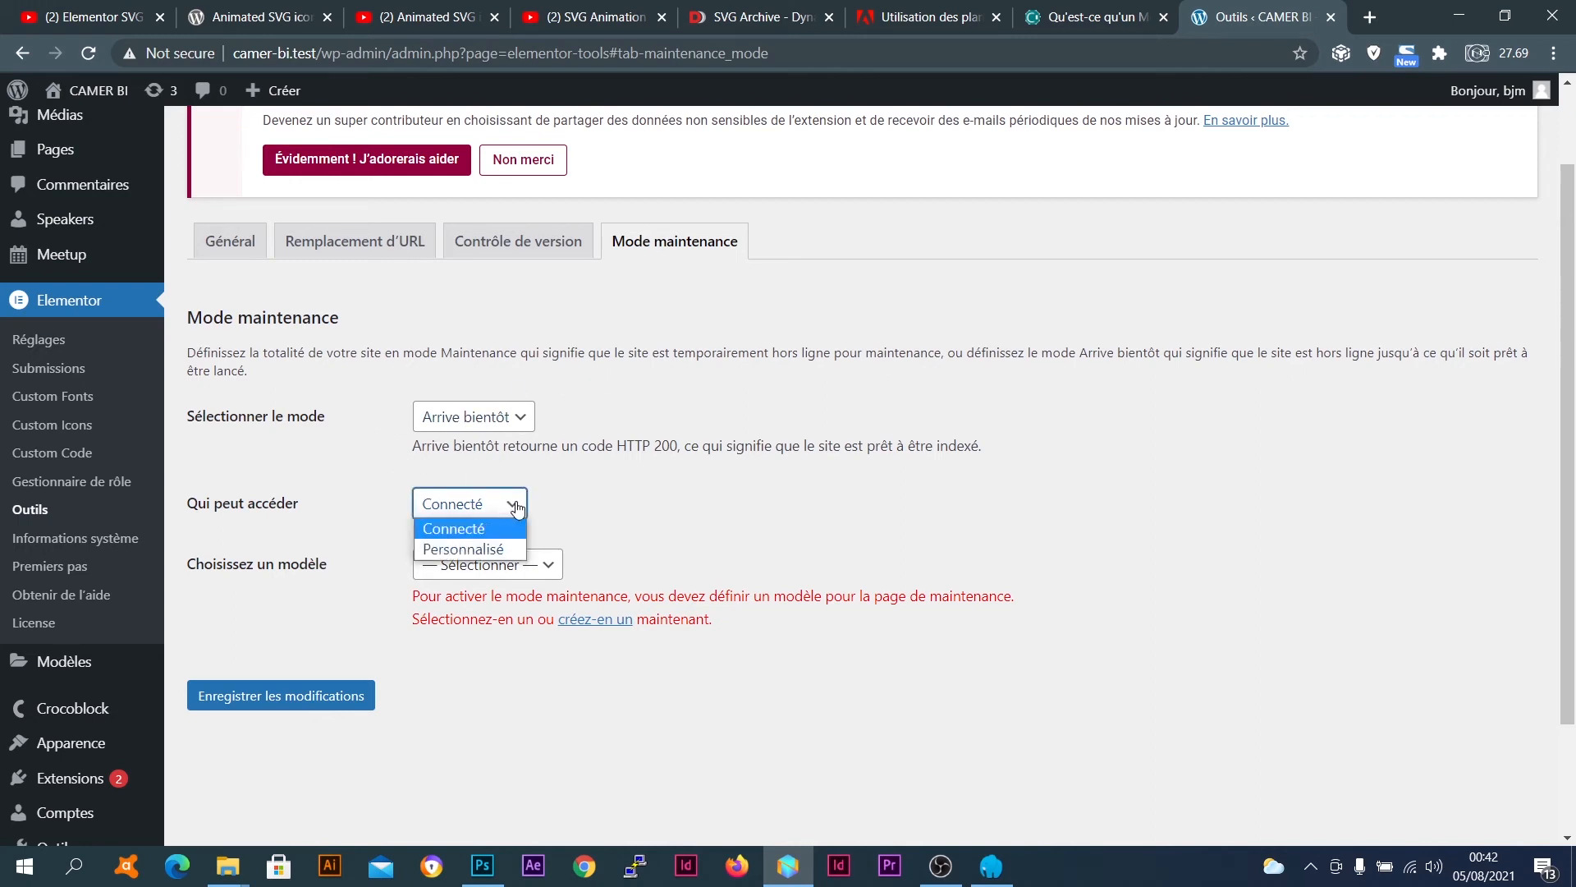
left_click(464, 530)
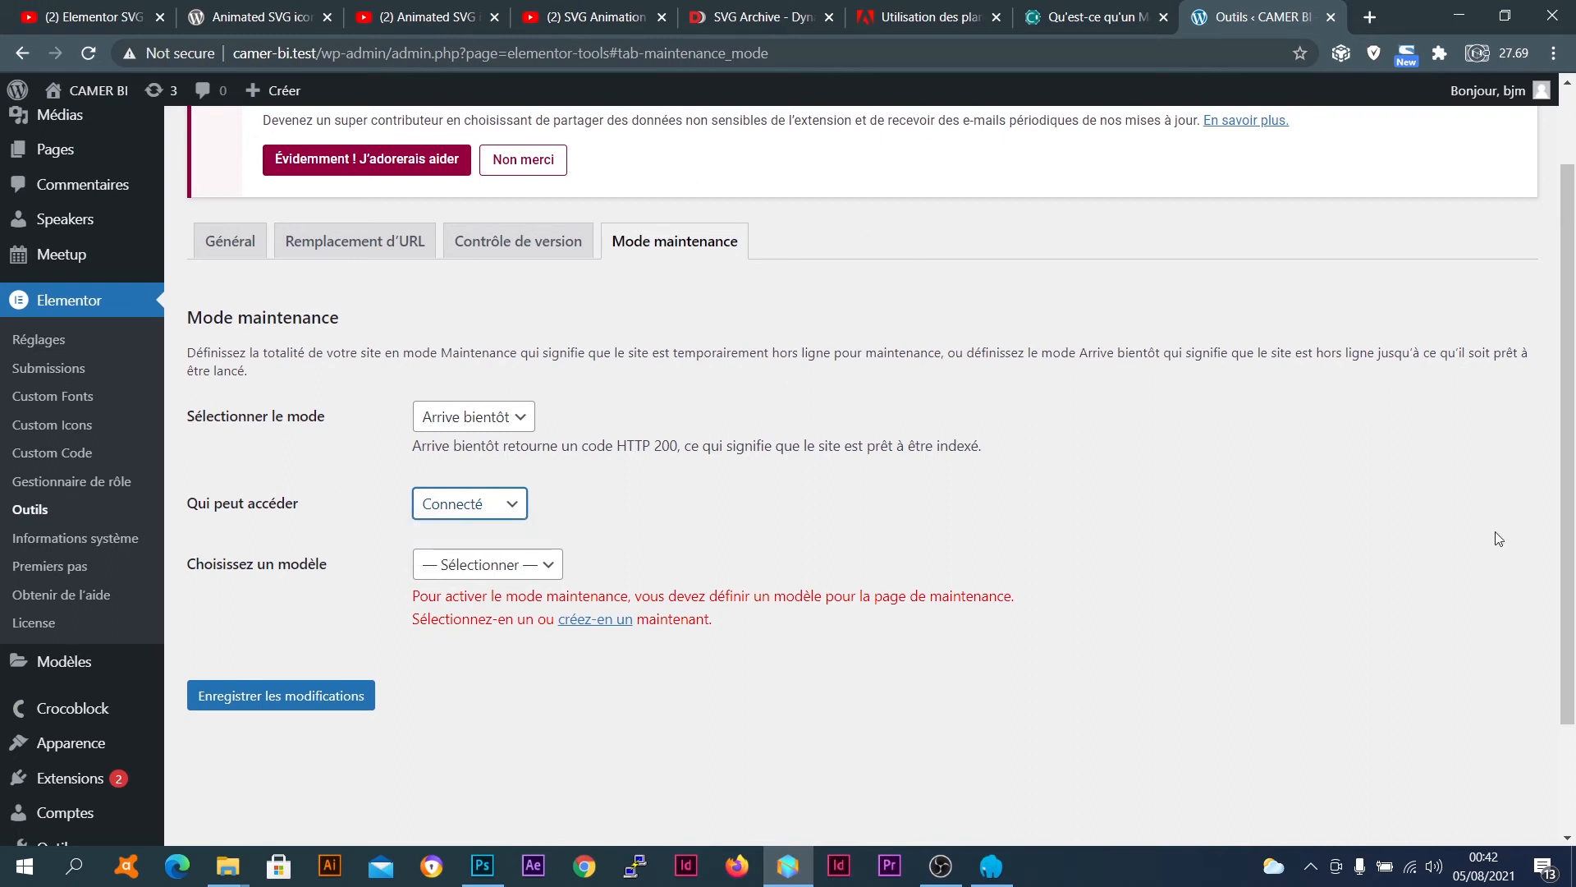
Set maintenance mode access to Personnalisé and try the Administrator, Editor and Author roles, clearing each one again
mouse_move(1489, 94)
left_click(510, 503)
left_click(490, 548)
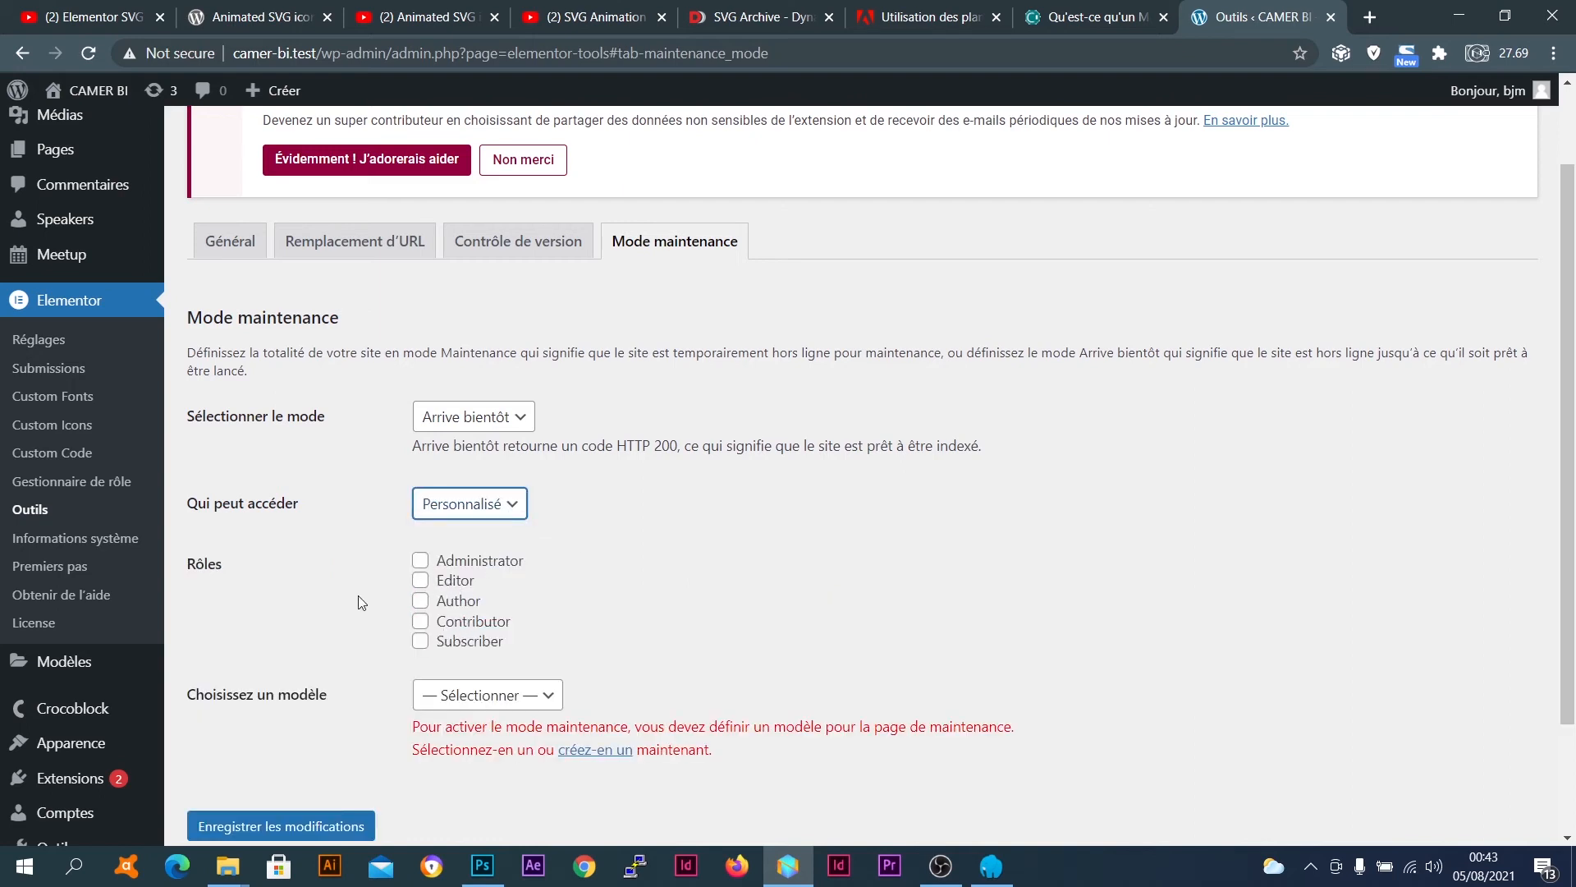
left_click(420, 561)
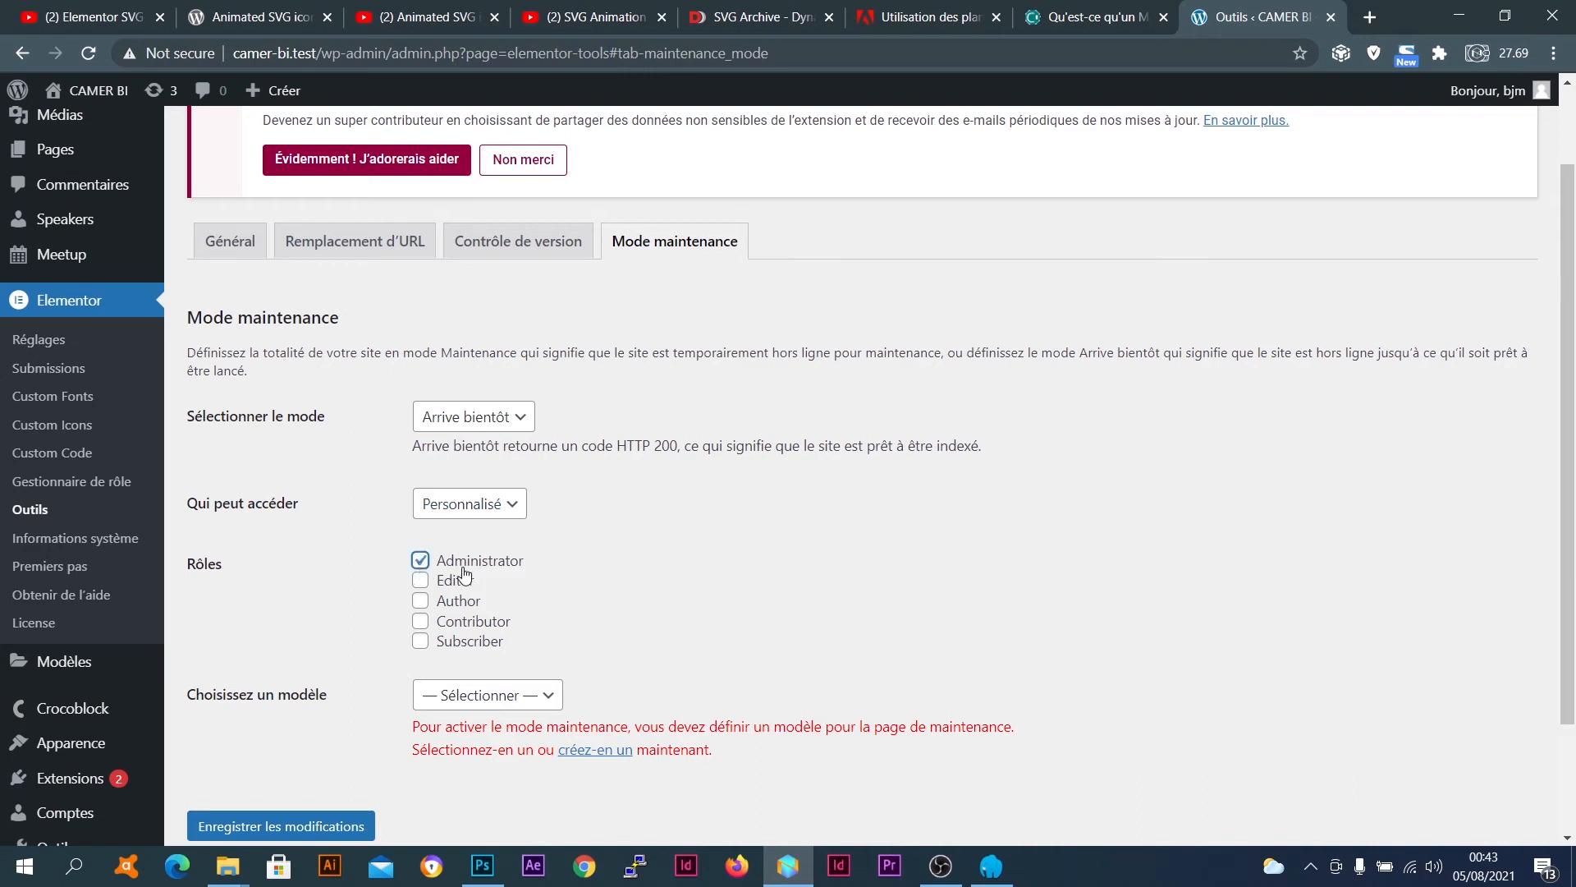
left_click(420, 560)
left_click(420, 580)
left_click(420, 580)
left_click(420, 600)
left_click(422, 600)
Set who can access the site in maintenance mode back to Connecté
left_click(465, 507)
left_click(470, 532)
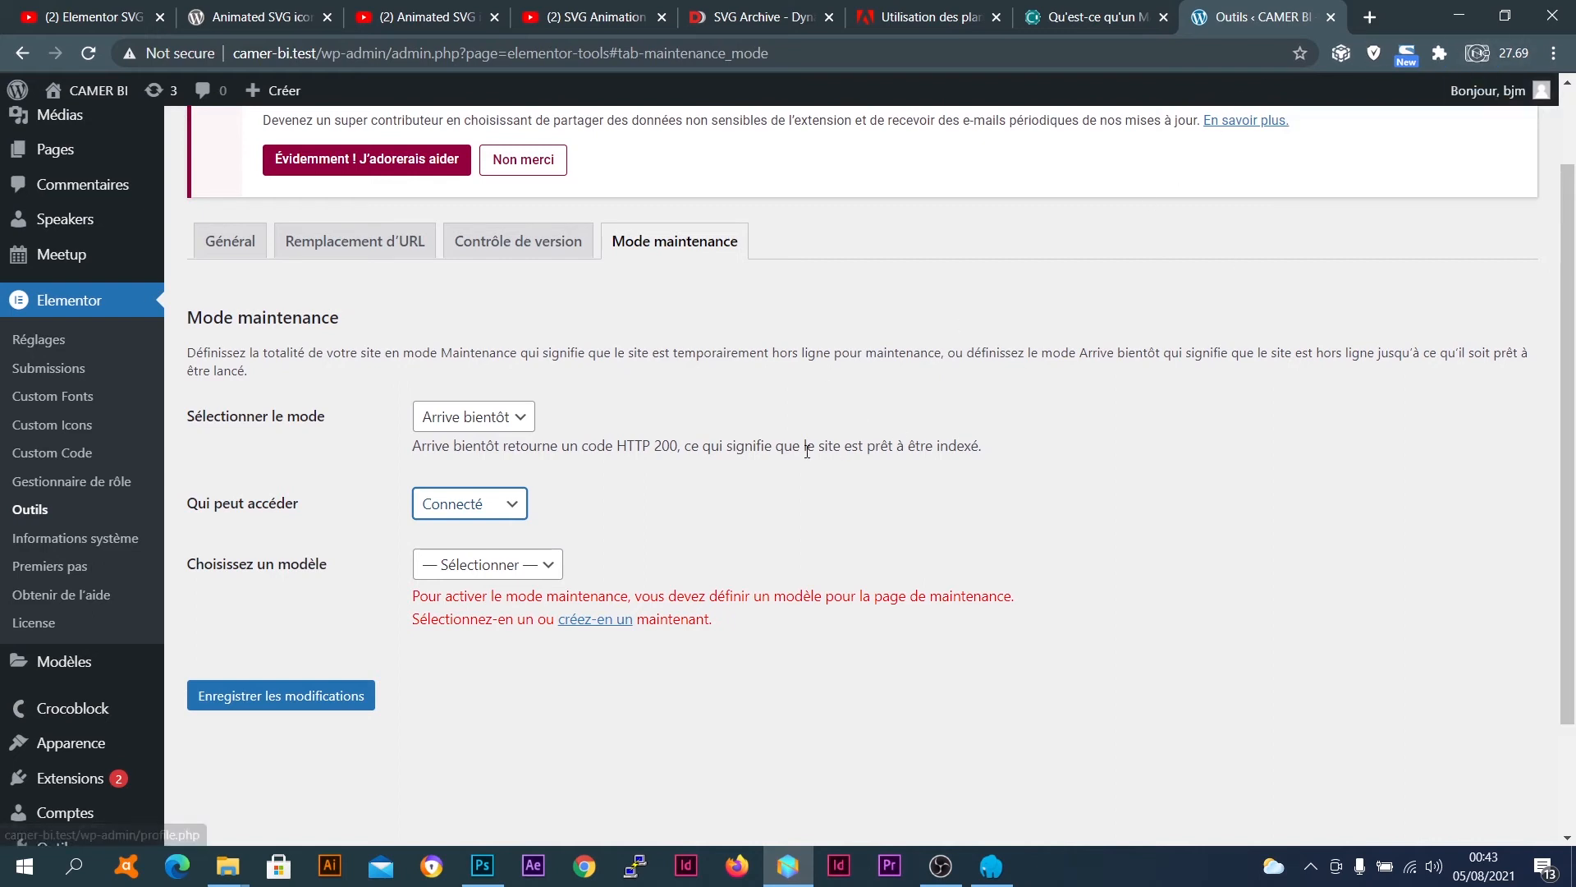
left_click(525, 505)
left_click(532, 503)
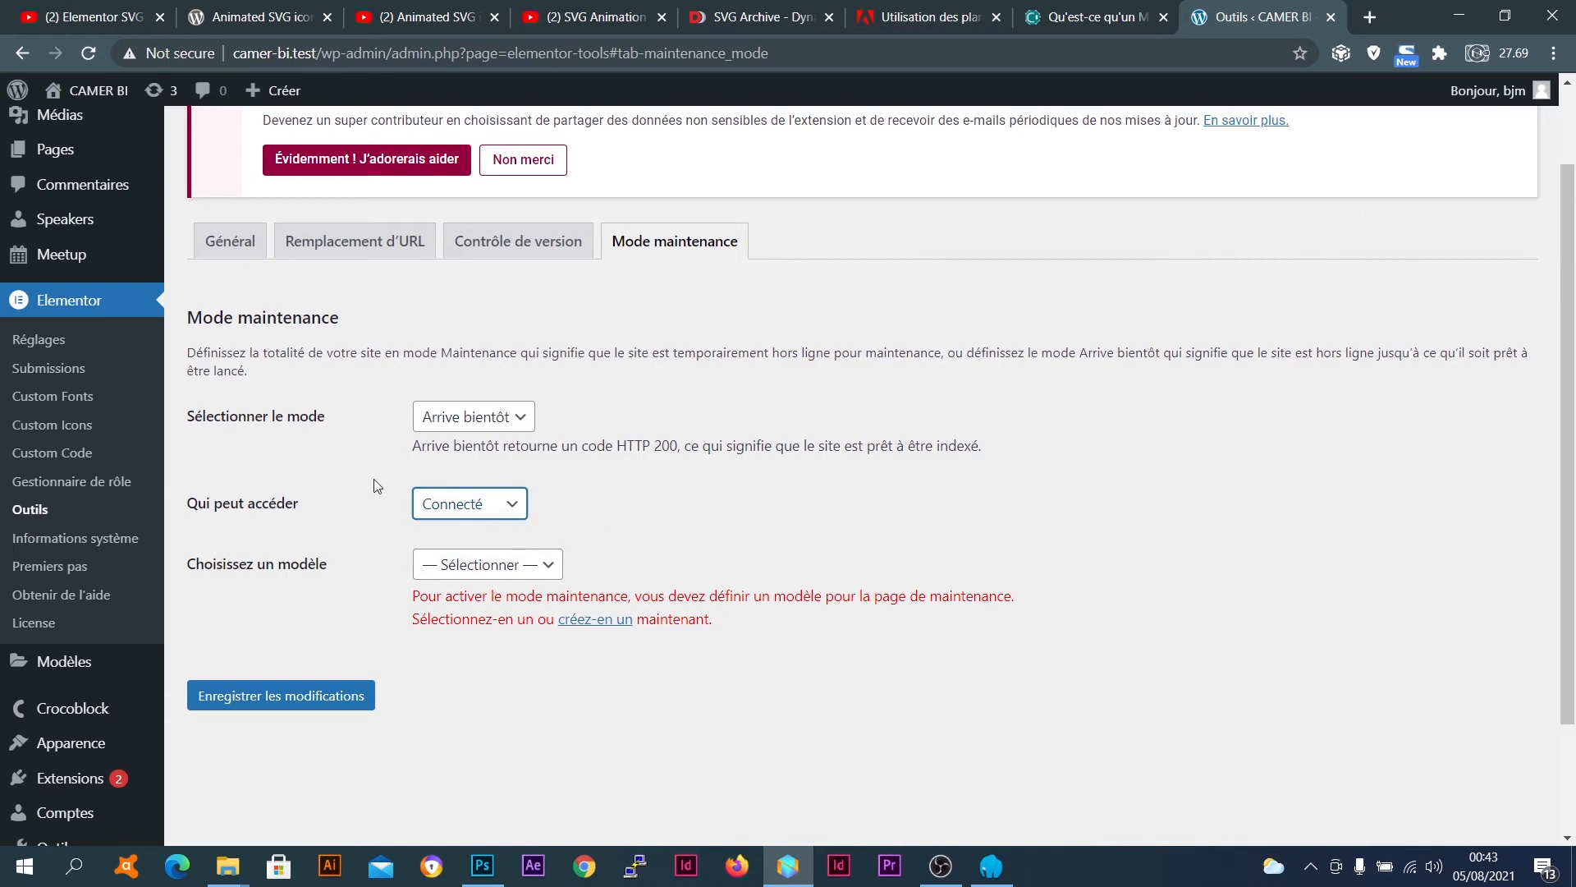
Check which templates can be chosen for the maintenance page and find the link for creating one
left_click(515, 570)
left_click(391, 564)
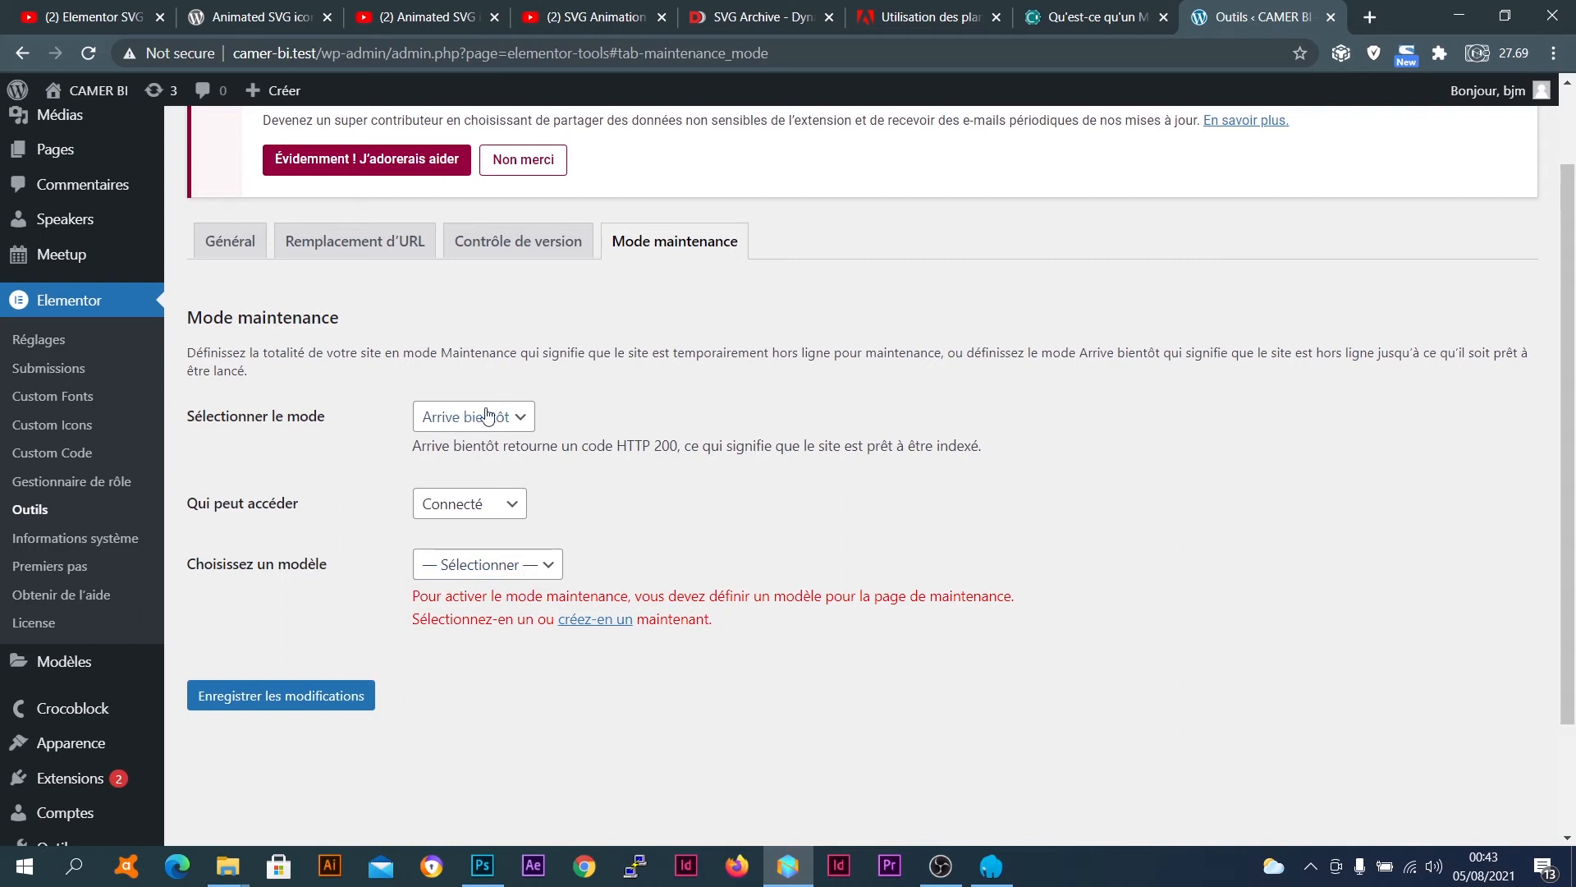
left_click(548, 573)
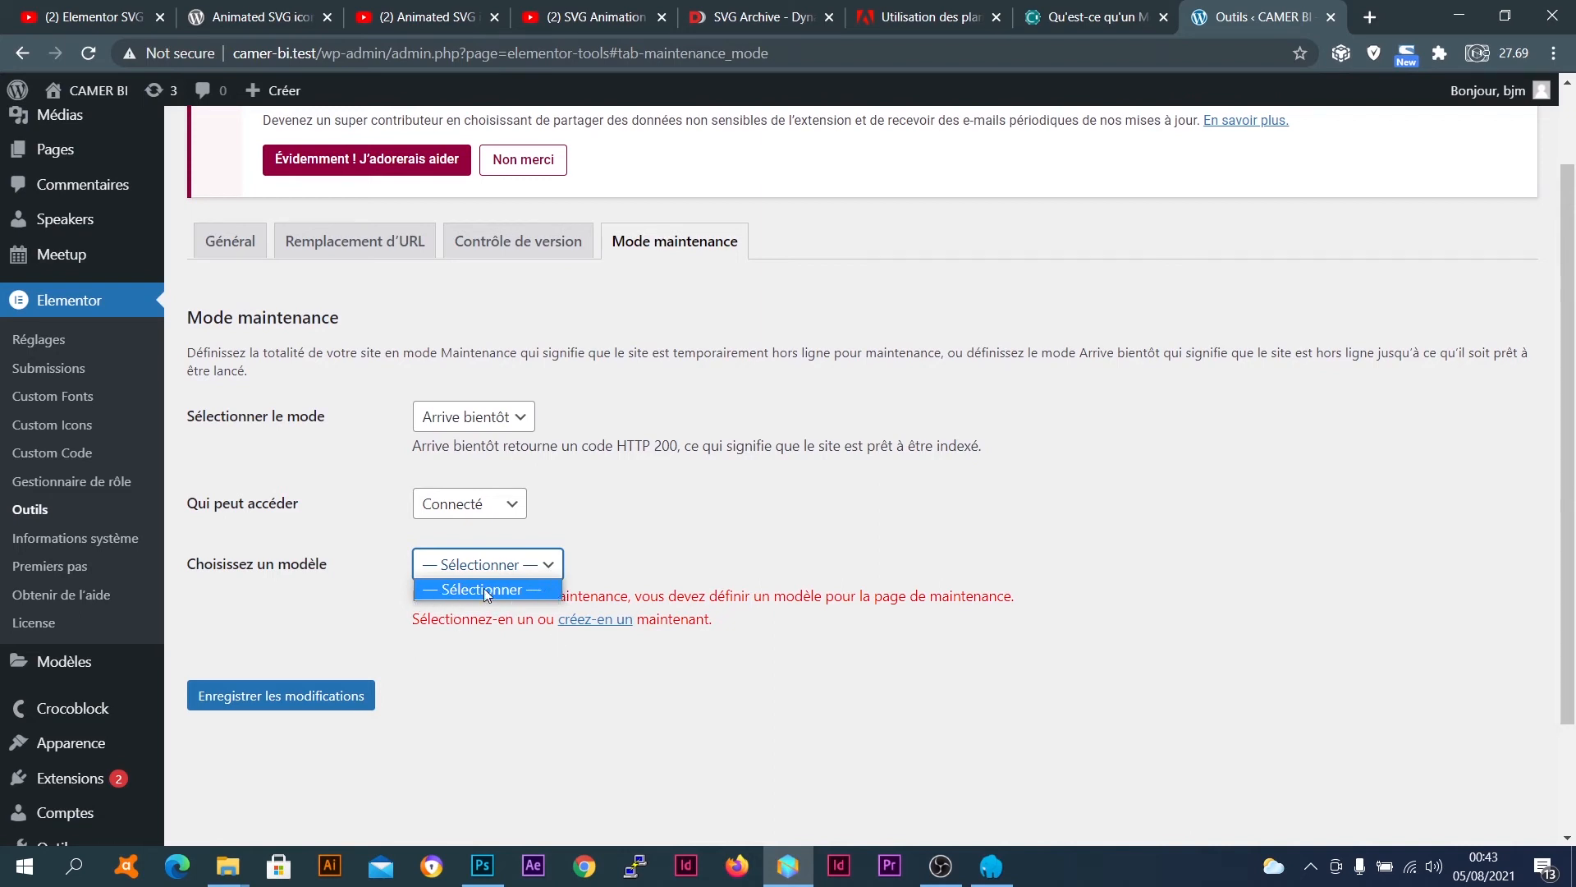
left_click(471, 654)
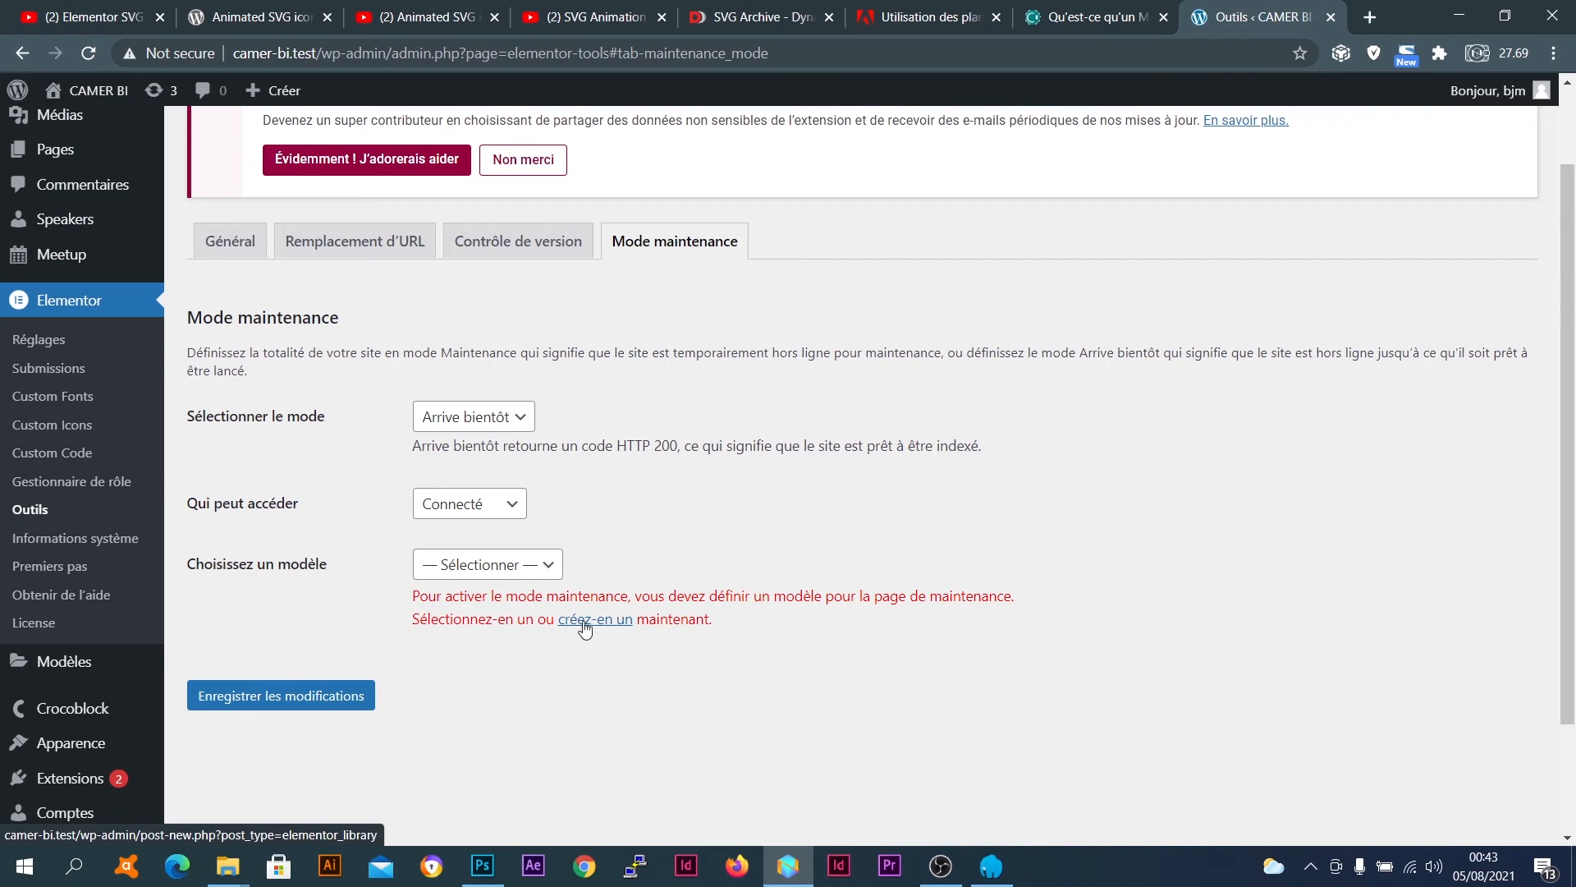
left_click(548, 570)
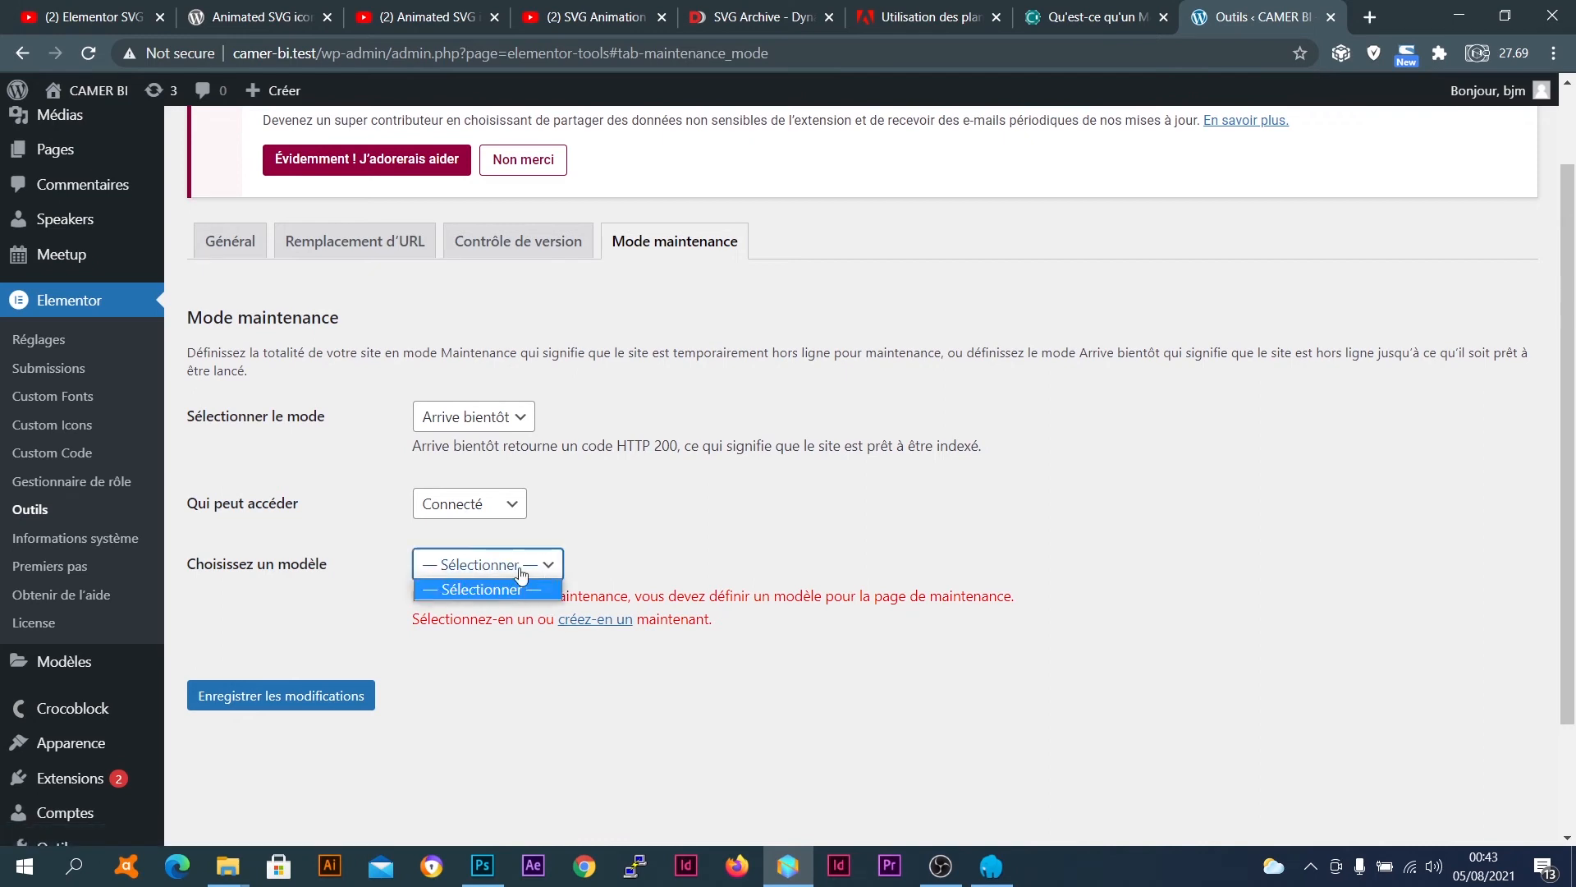
left_click(601, 532)
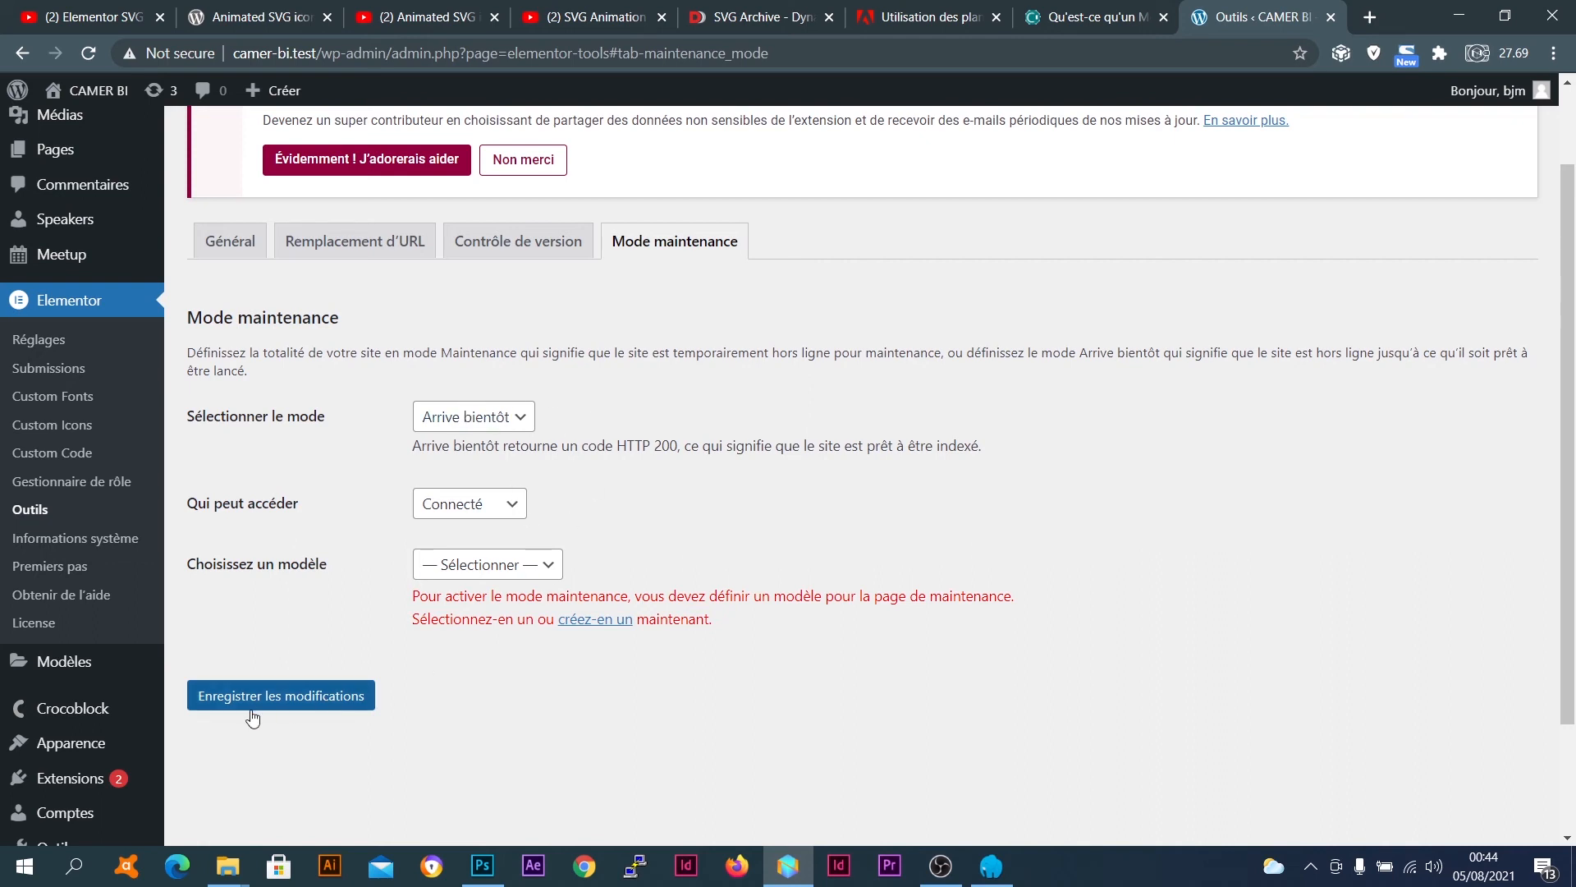
Open Elementor's system information and look through the server environment, WordPress environment and element usage details
left_click(75, 538)
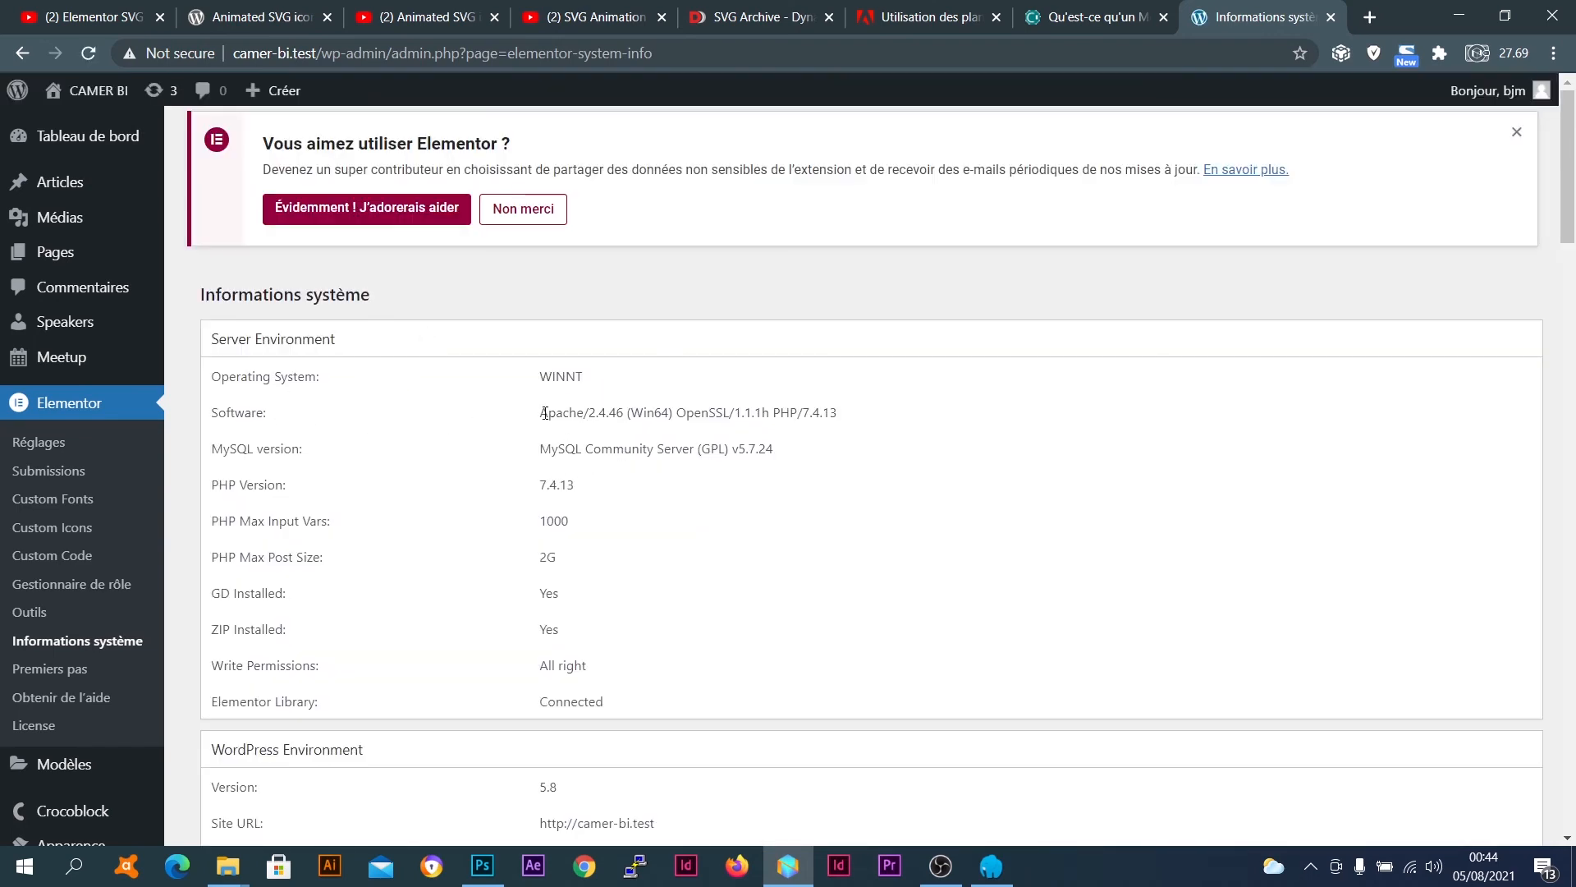
left_click_drag(545, 414, 817, 419)
scroll(534, 485, "down", 15)
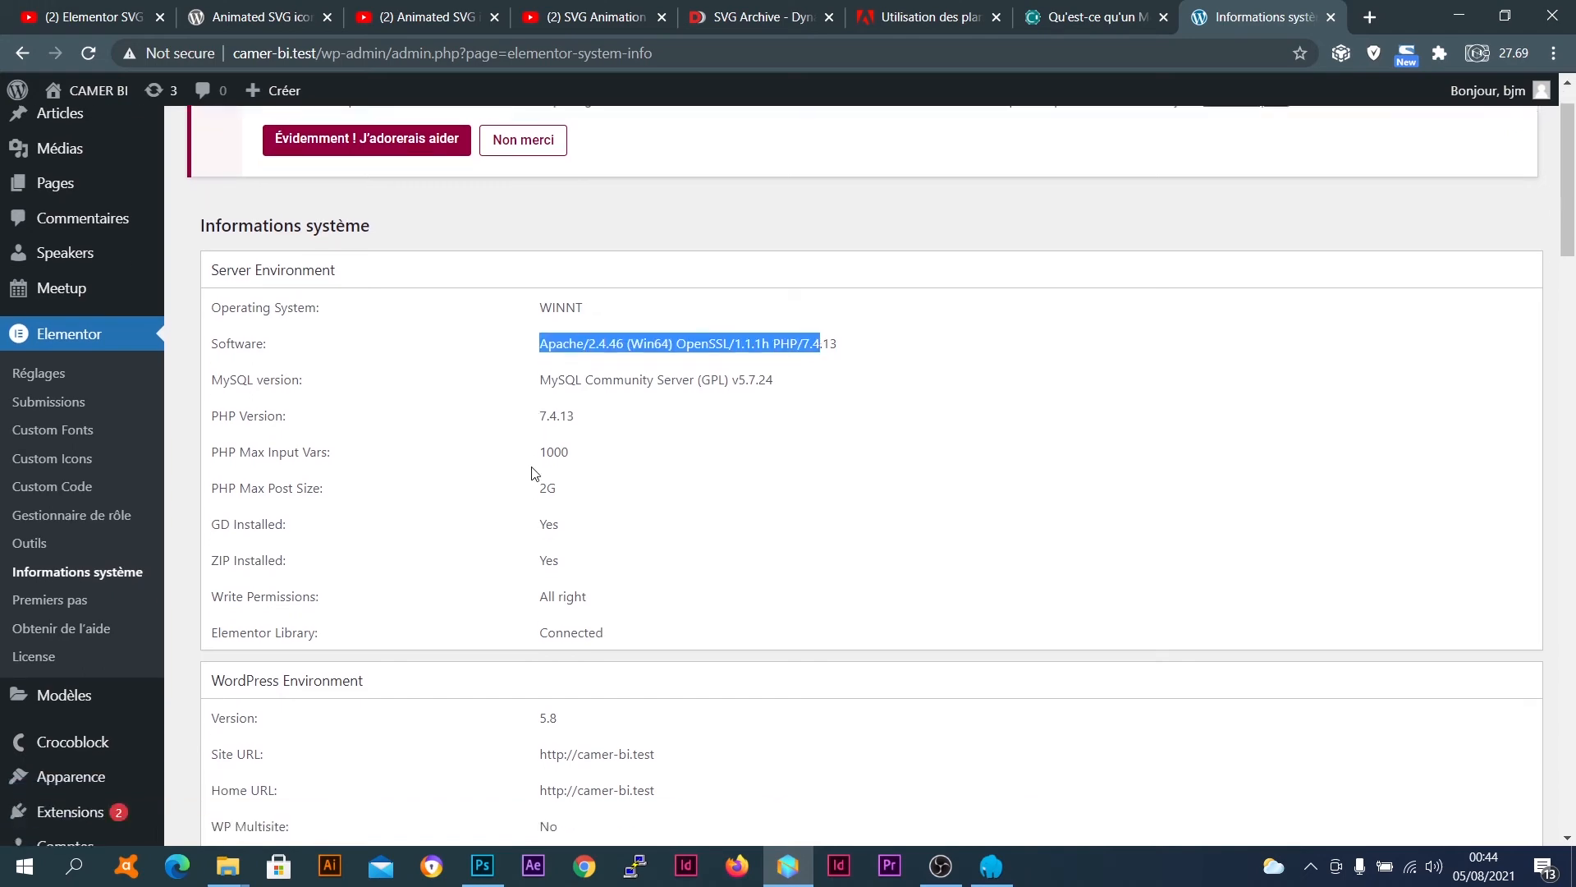
scroll(534, 471, "down", 8)
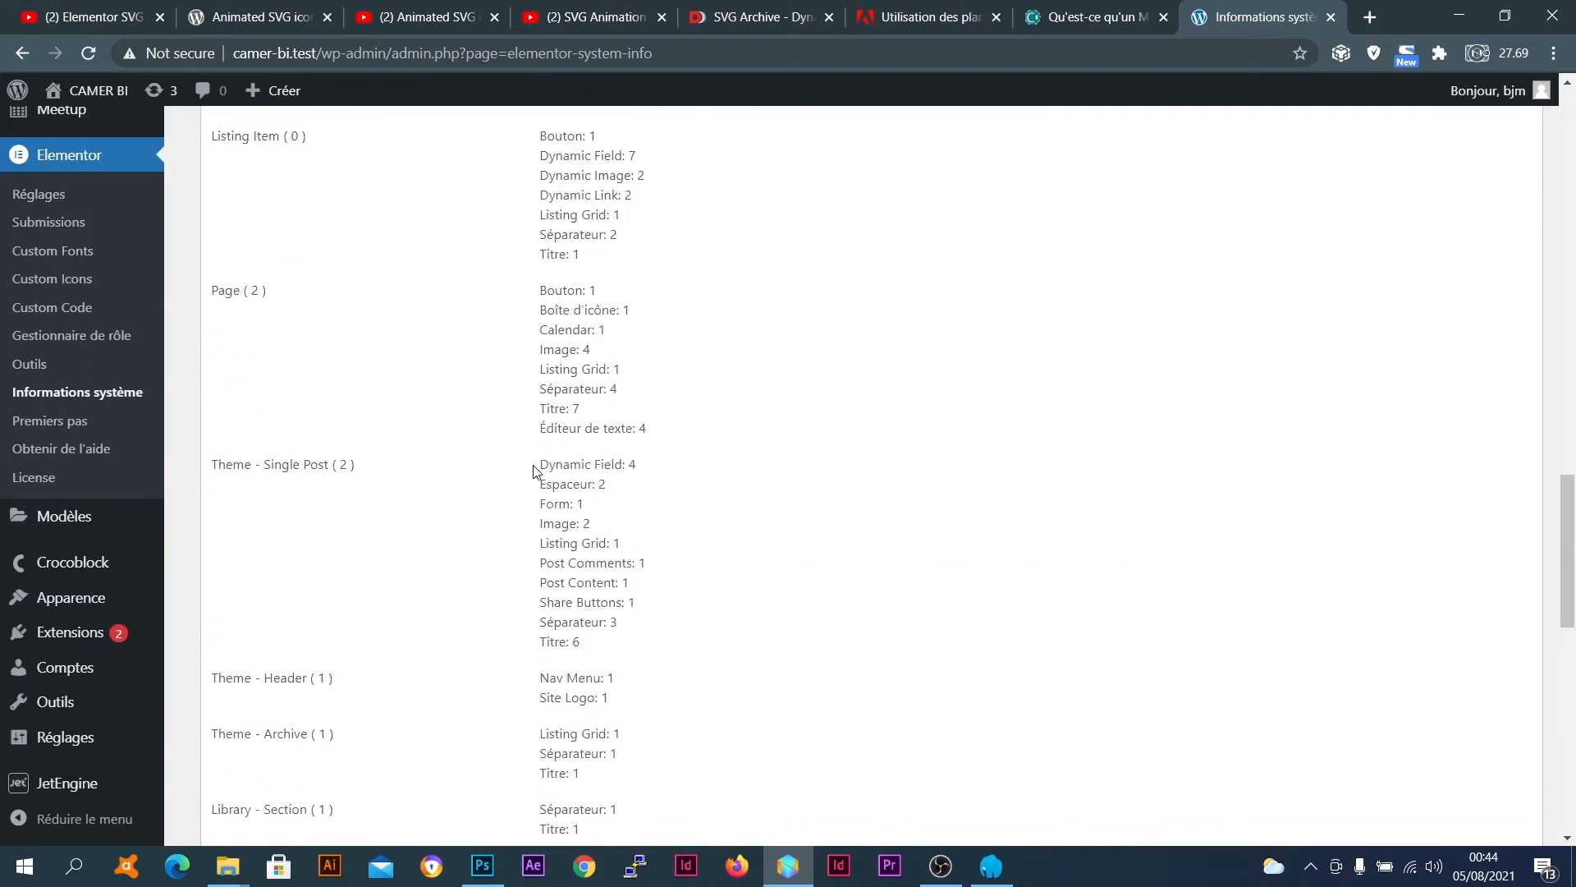
scroll(535, 468, "up", 3)
scroll(182, 560, "down", 3)
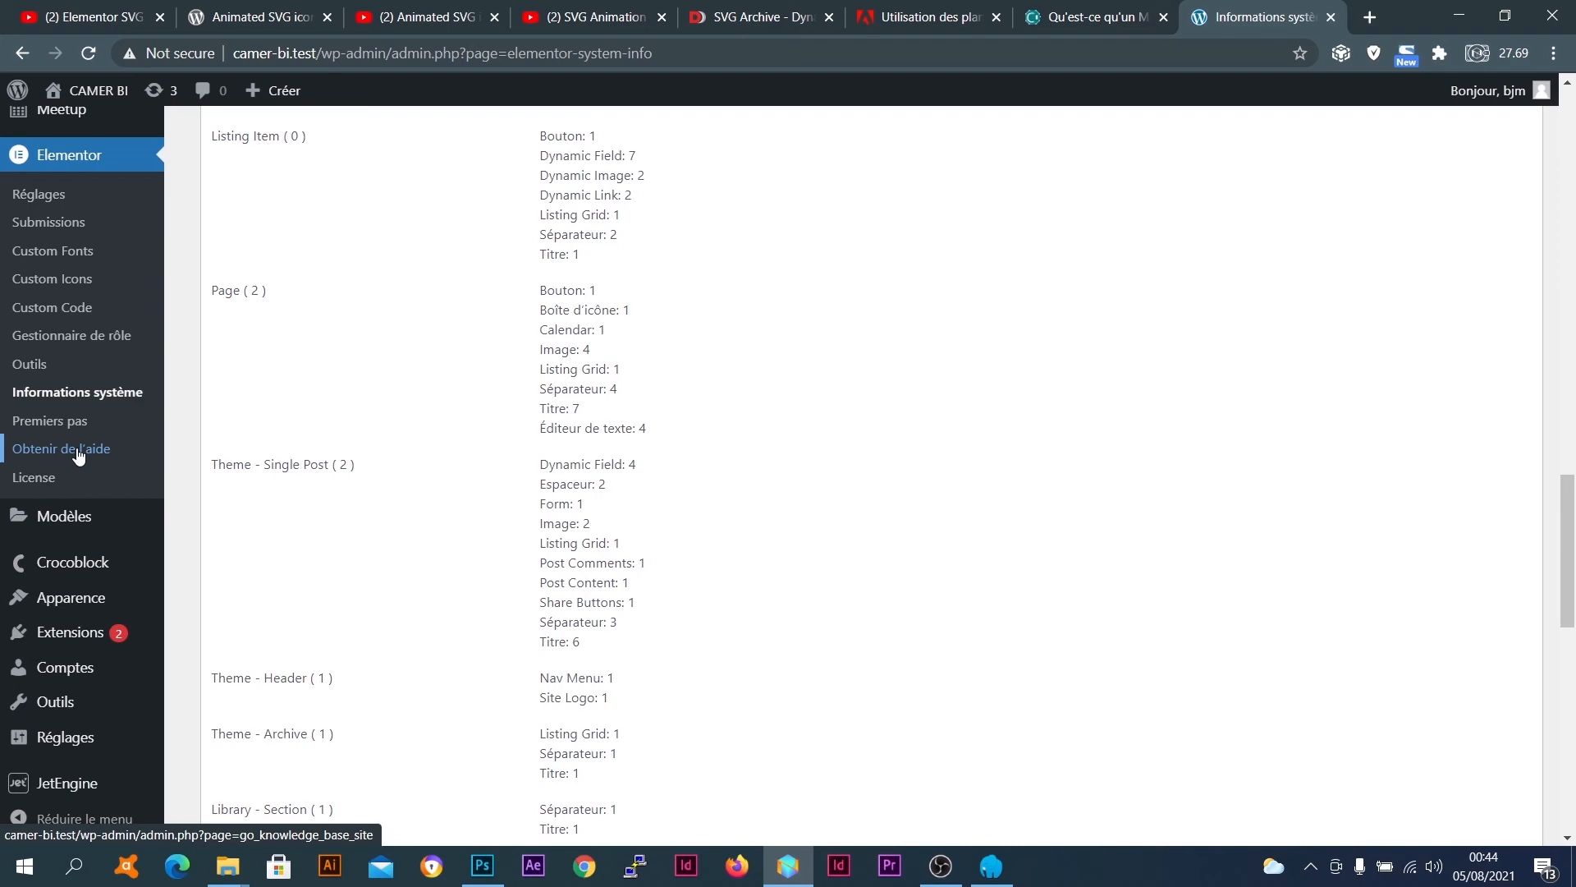
left_click(115, 391)
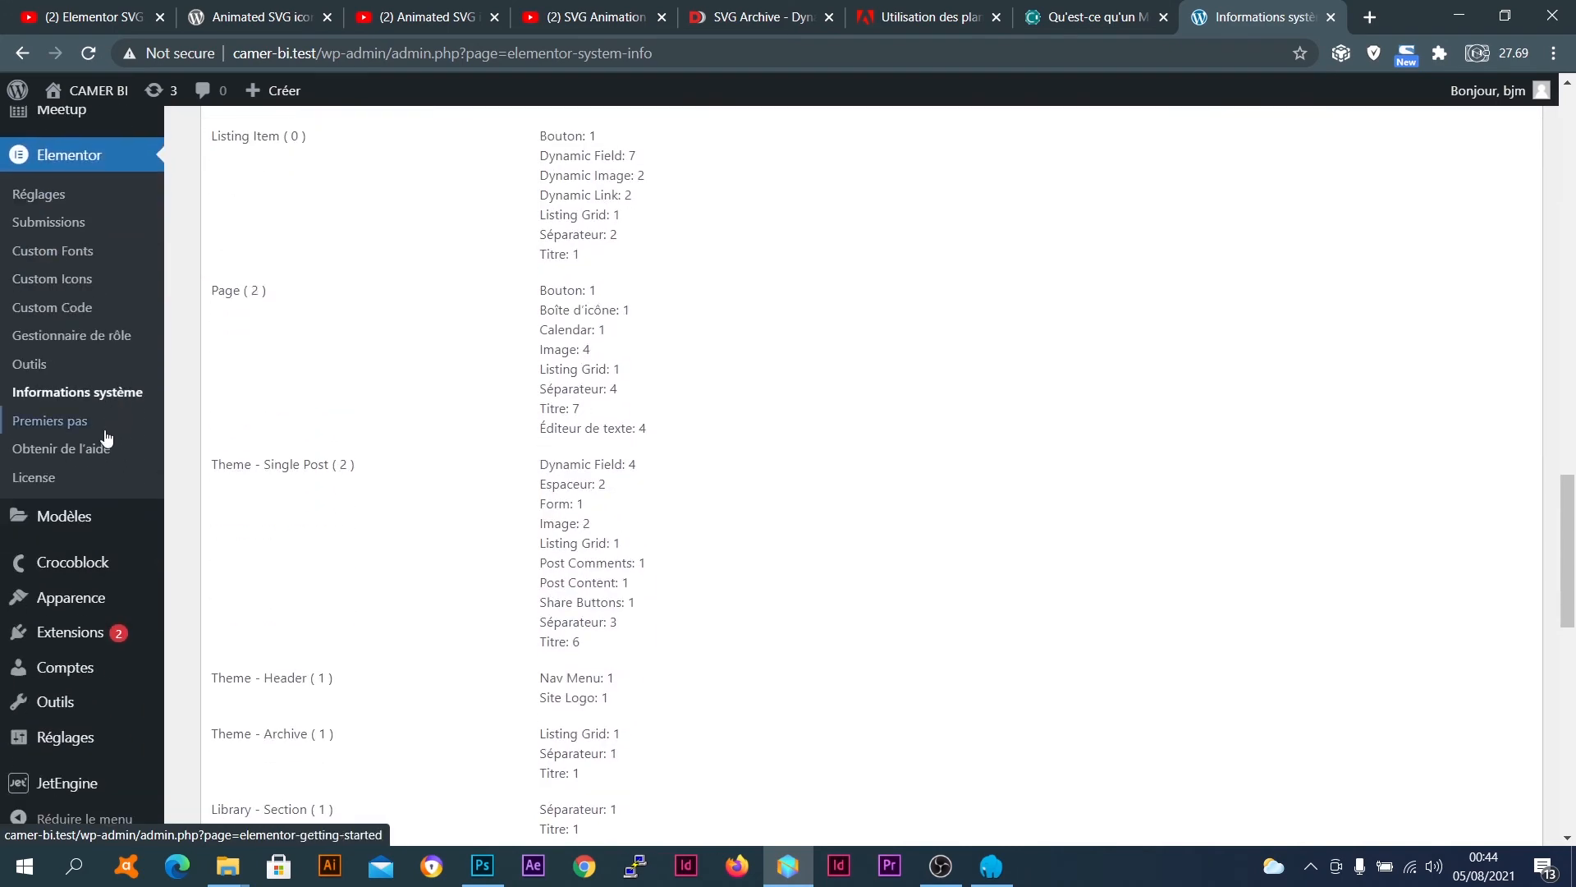
View Elementor's saved templates list and its Popups page
mouse_move(67, 520)
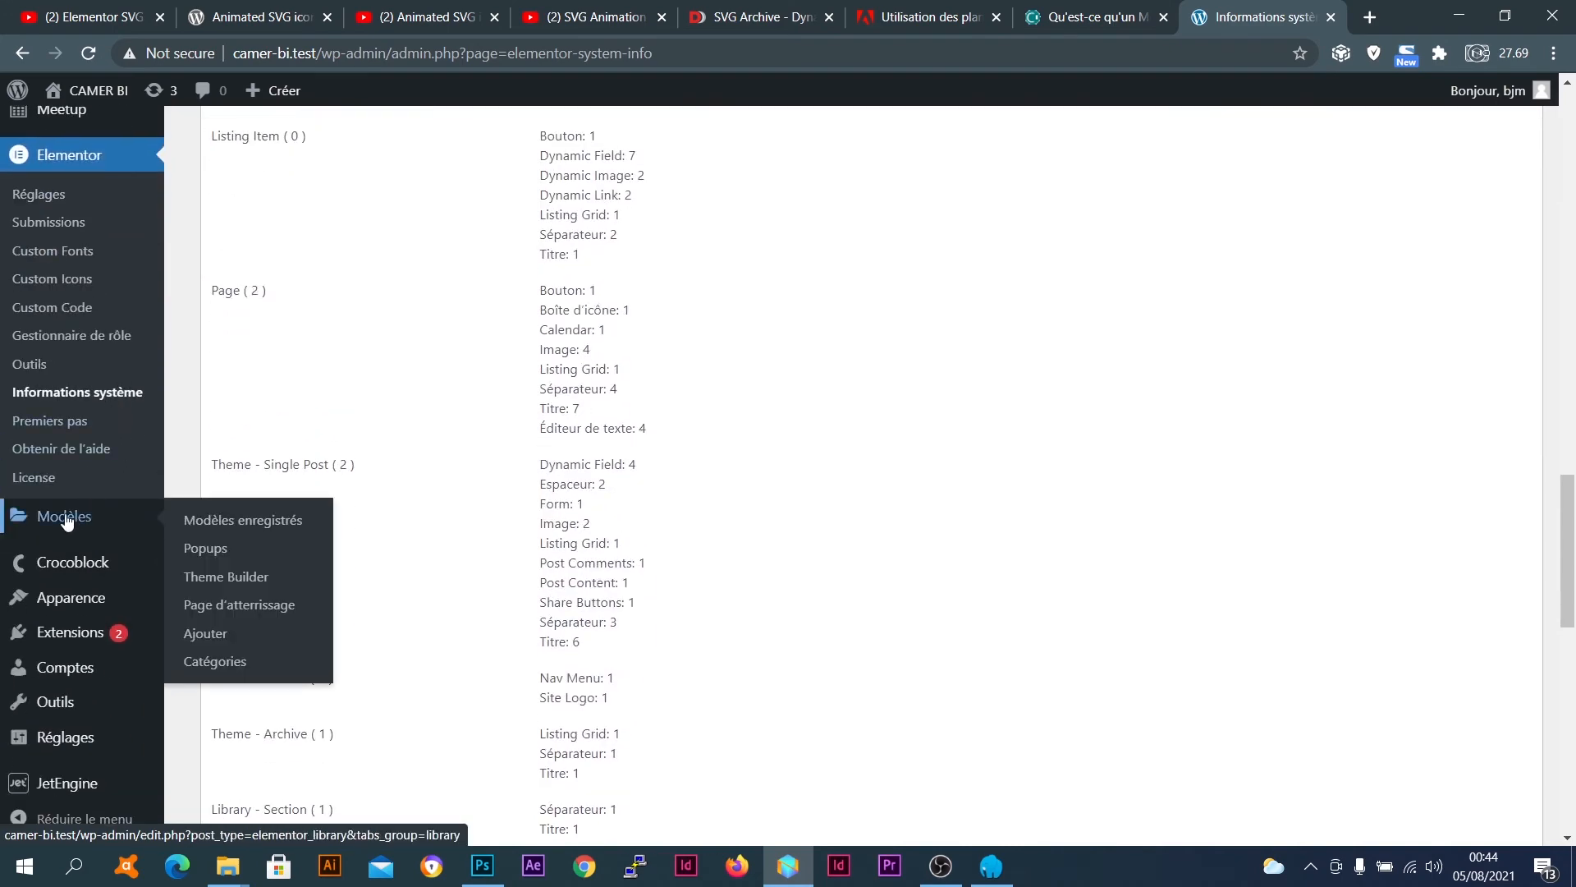
left_click(66, 520)
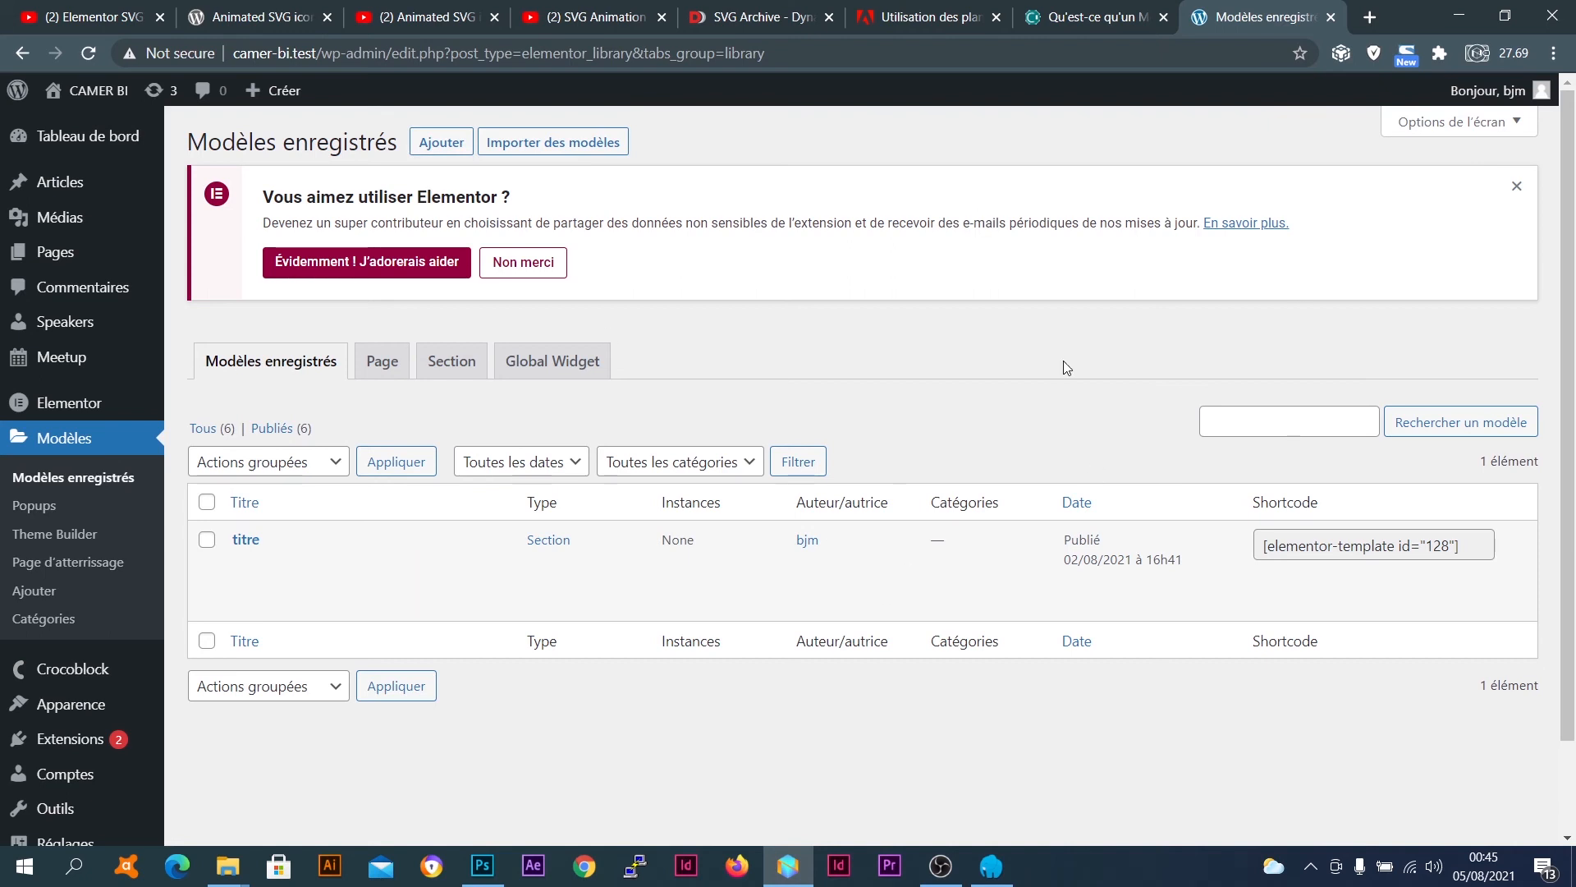
mouse_move(342, 526)
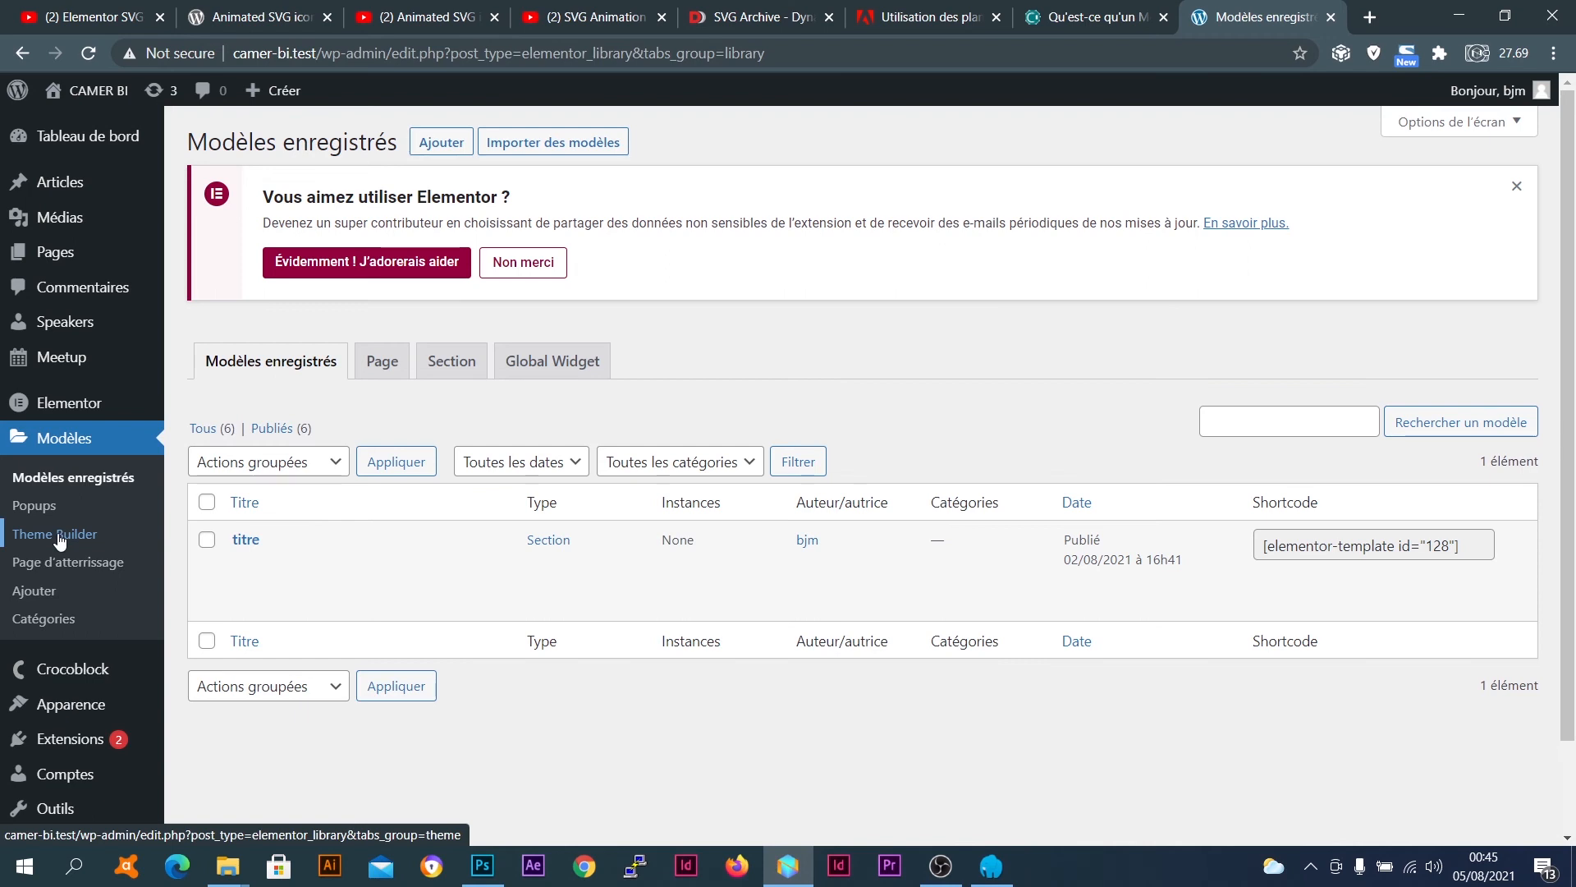
left_click(45, 507)
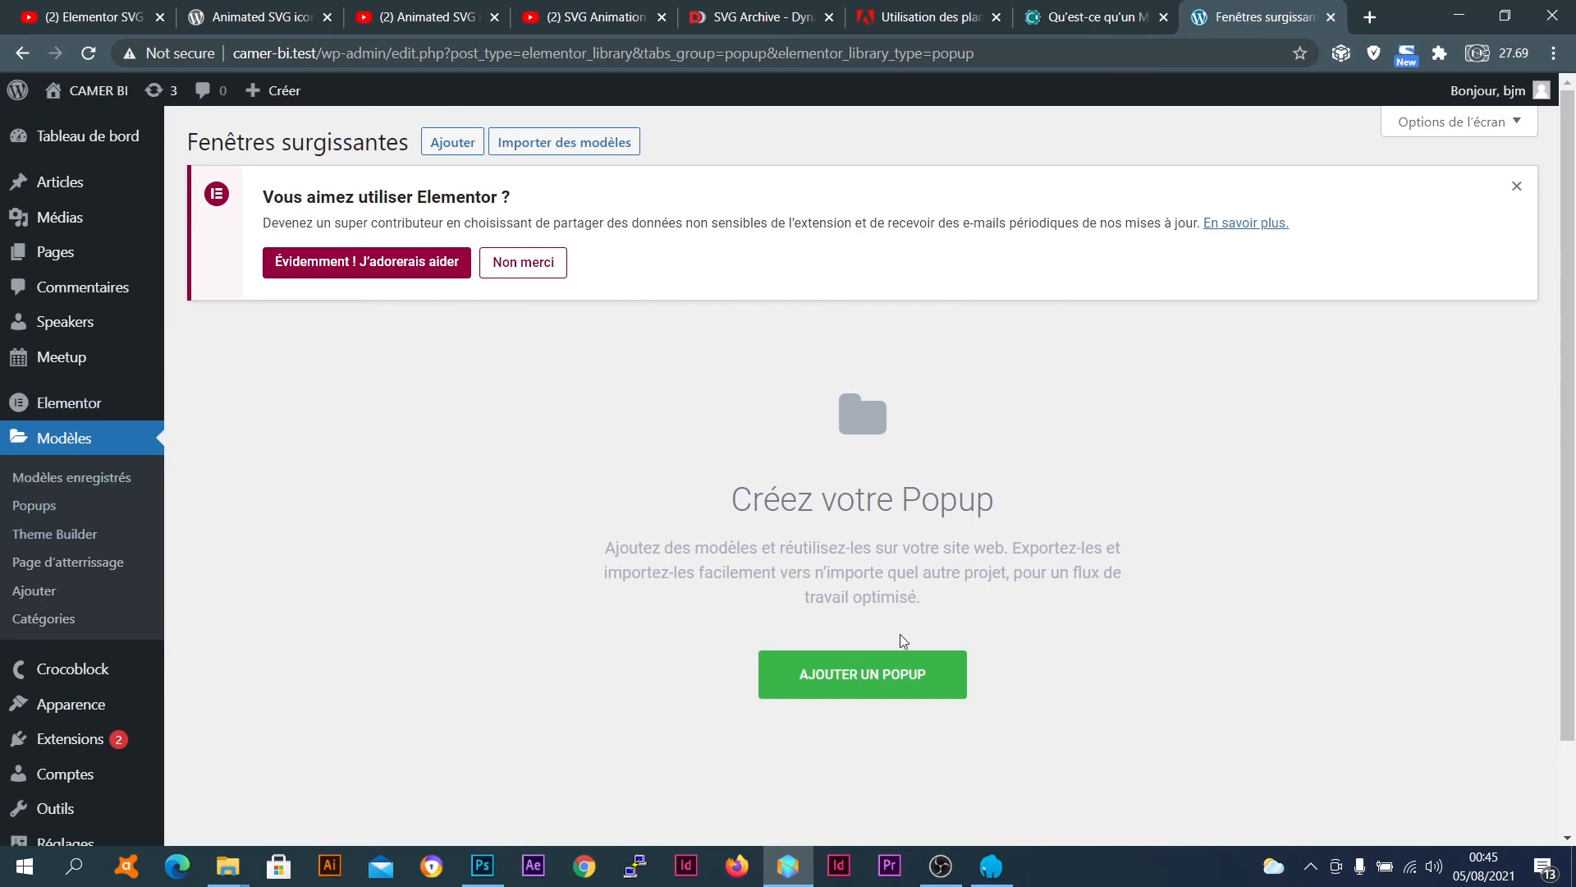
Open the Theme Builder, look through its templates and template types, and show only the Header templates
left_click(41, 534)
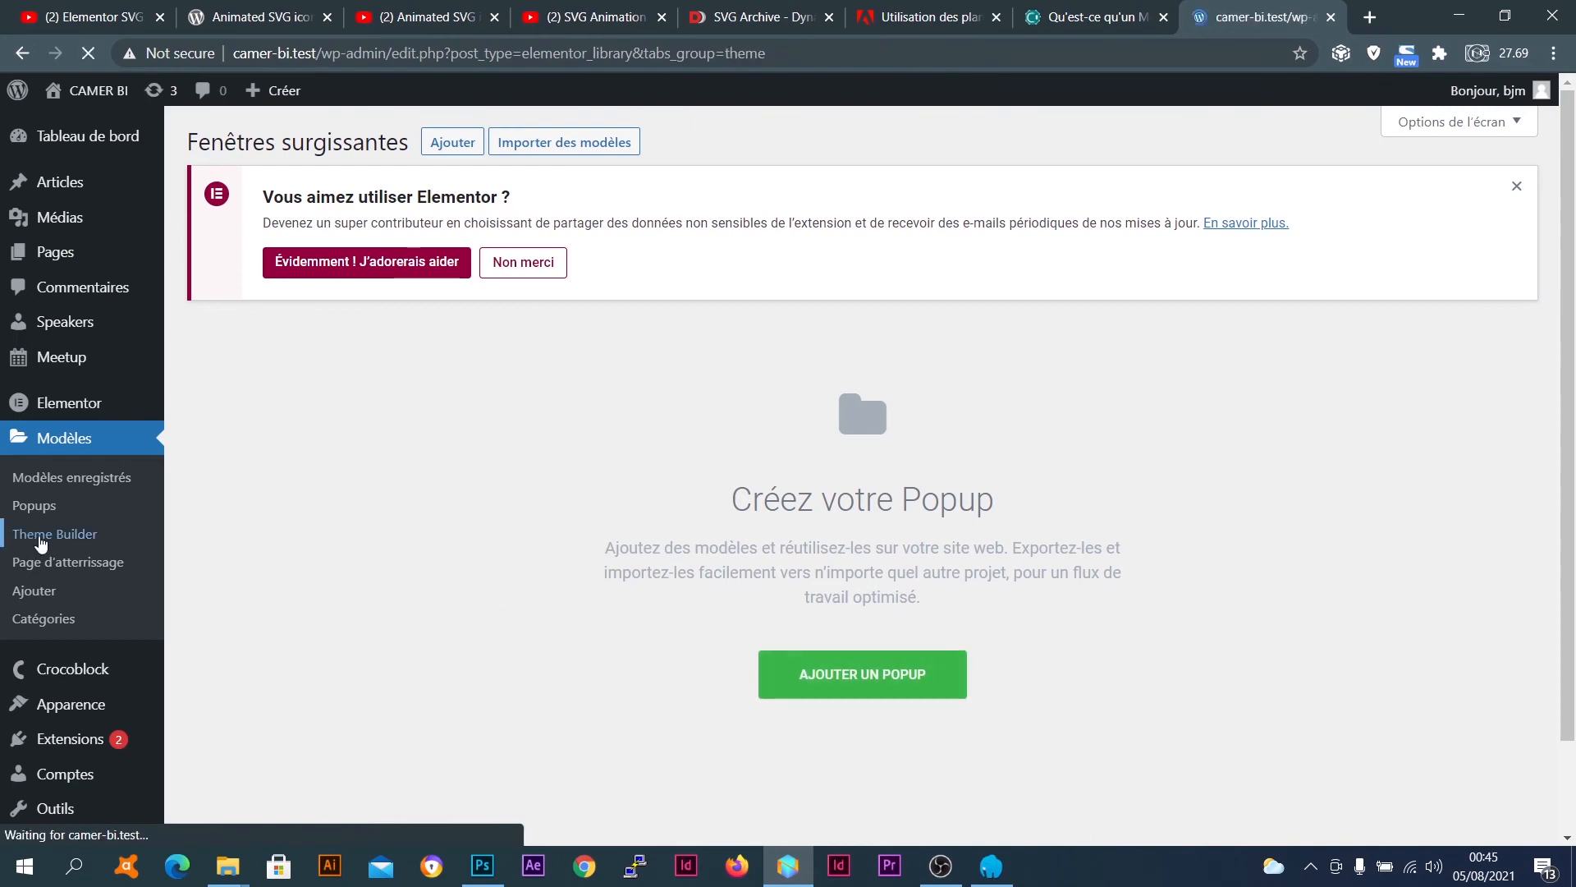
scroll(328, 546, "down", 4)
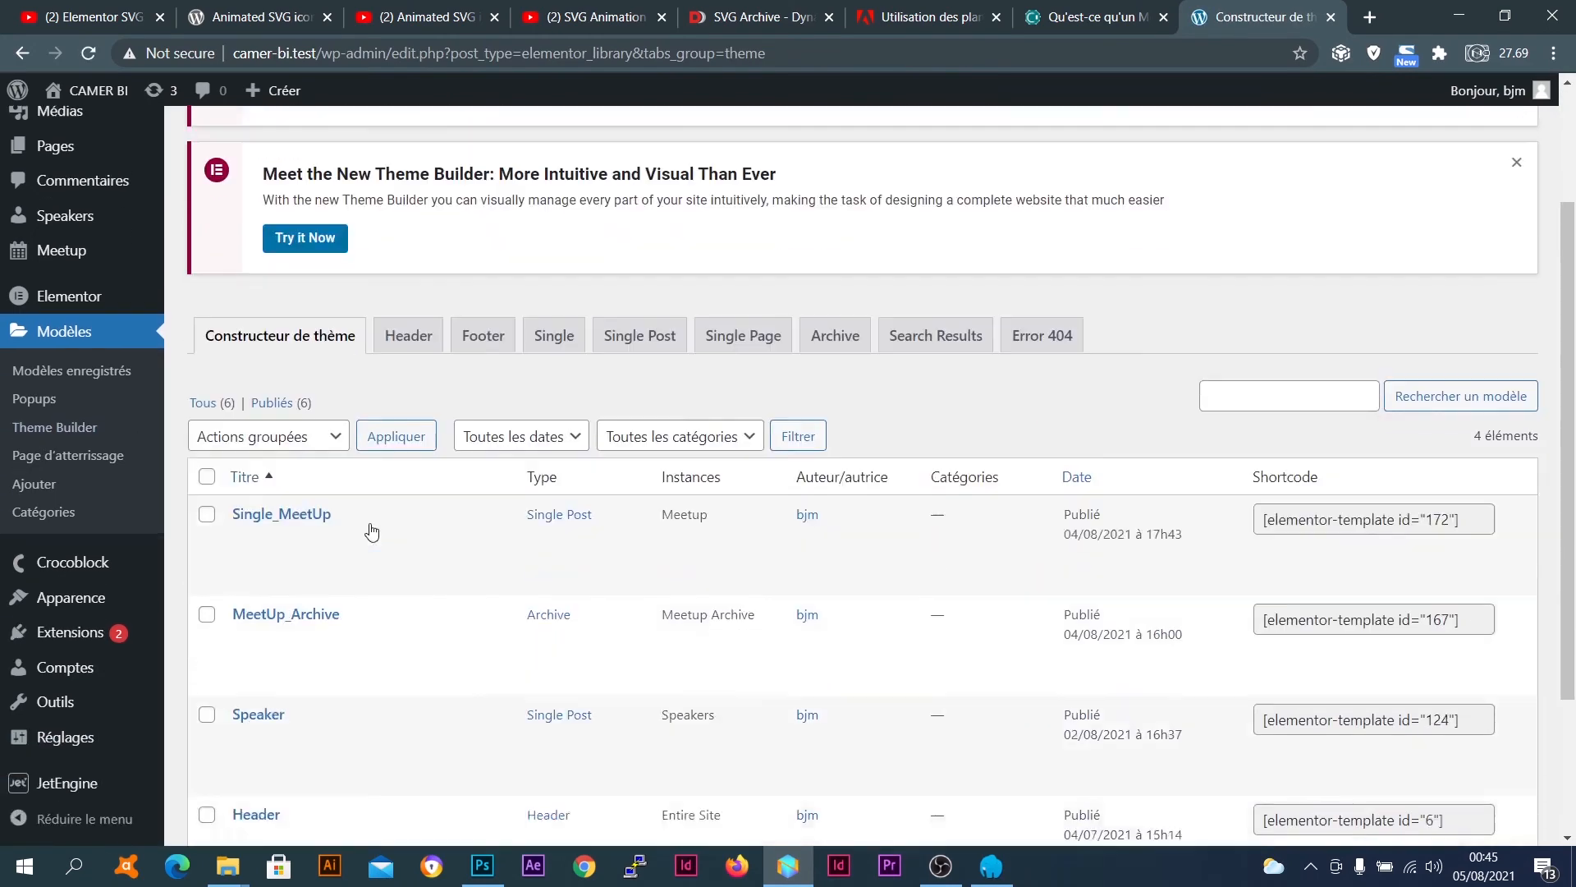
scroll(377, 427, "up", 1)
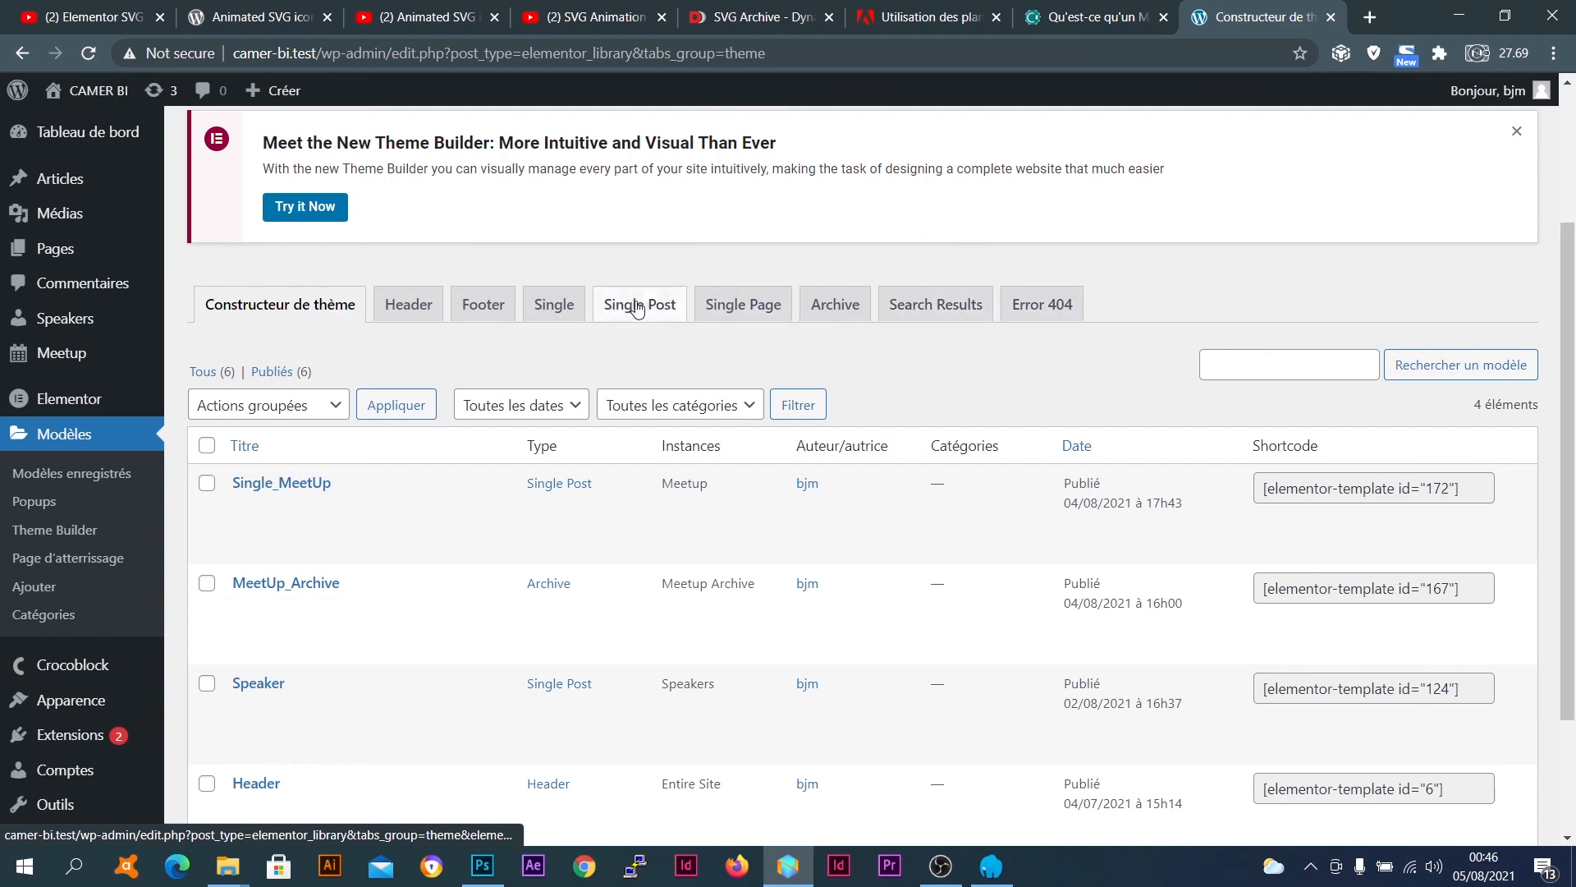
scroll(627, 446, "down", 2)
scroll(626, 445, "up", 2)
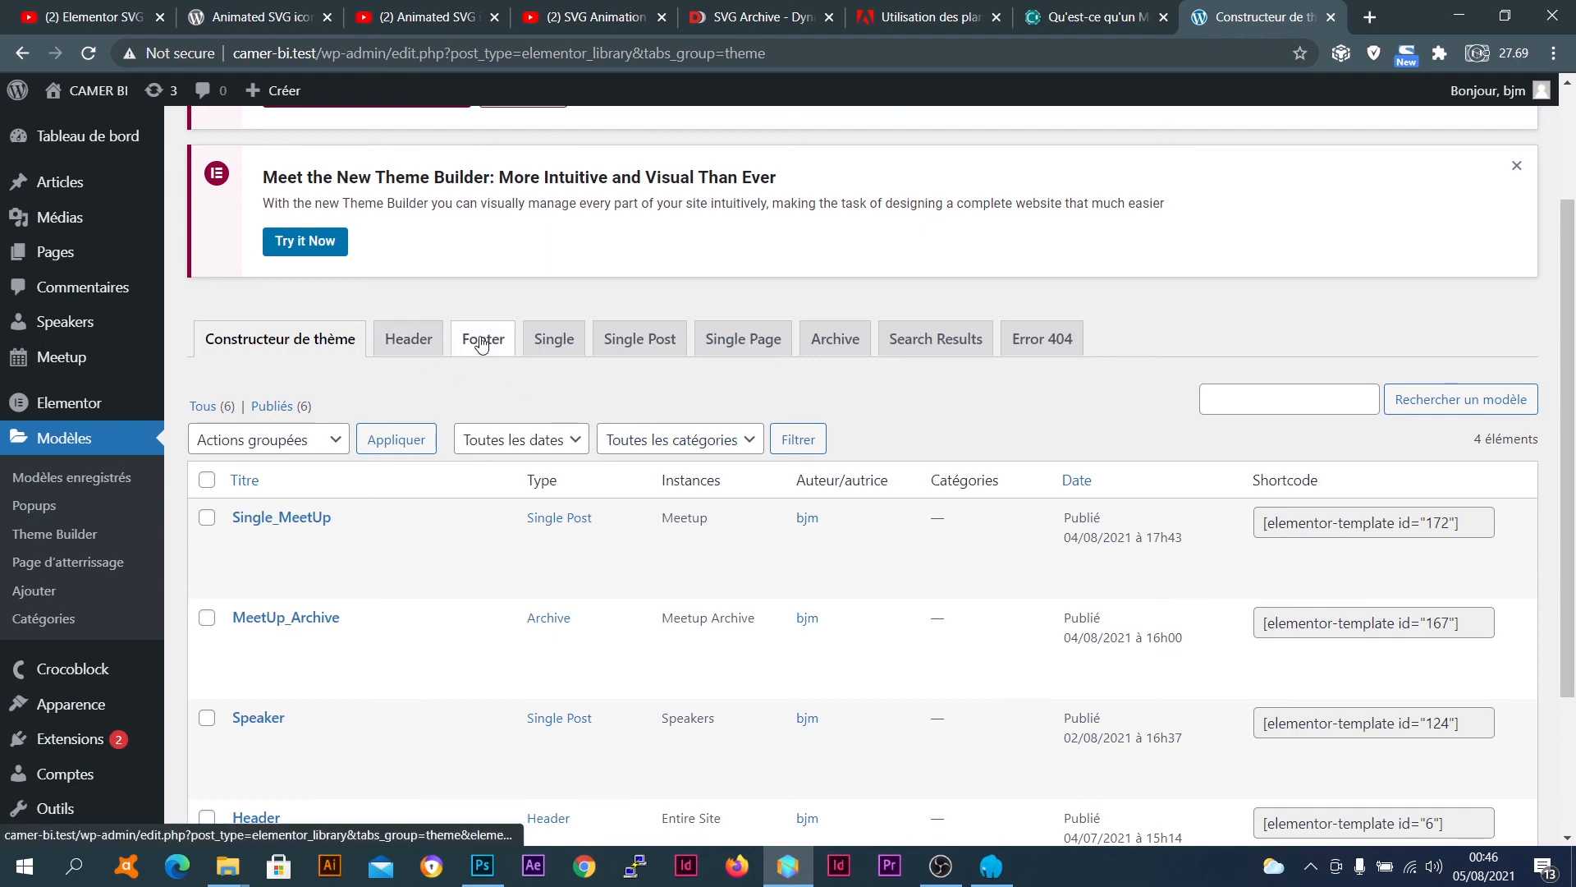
left_click(411, 342)
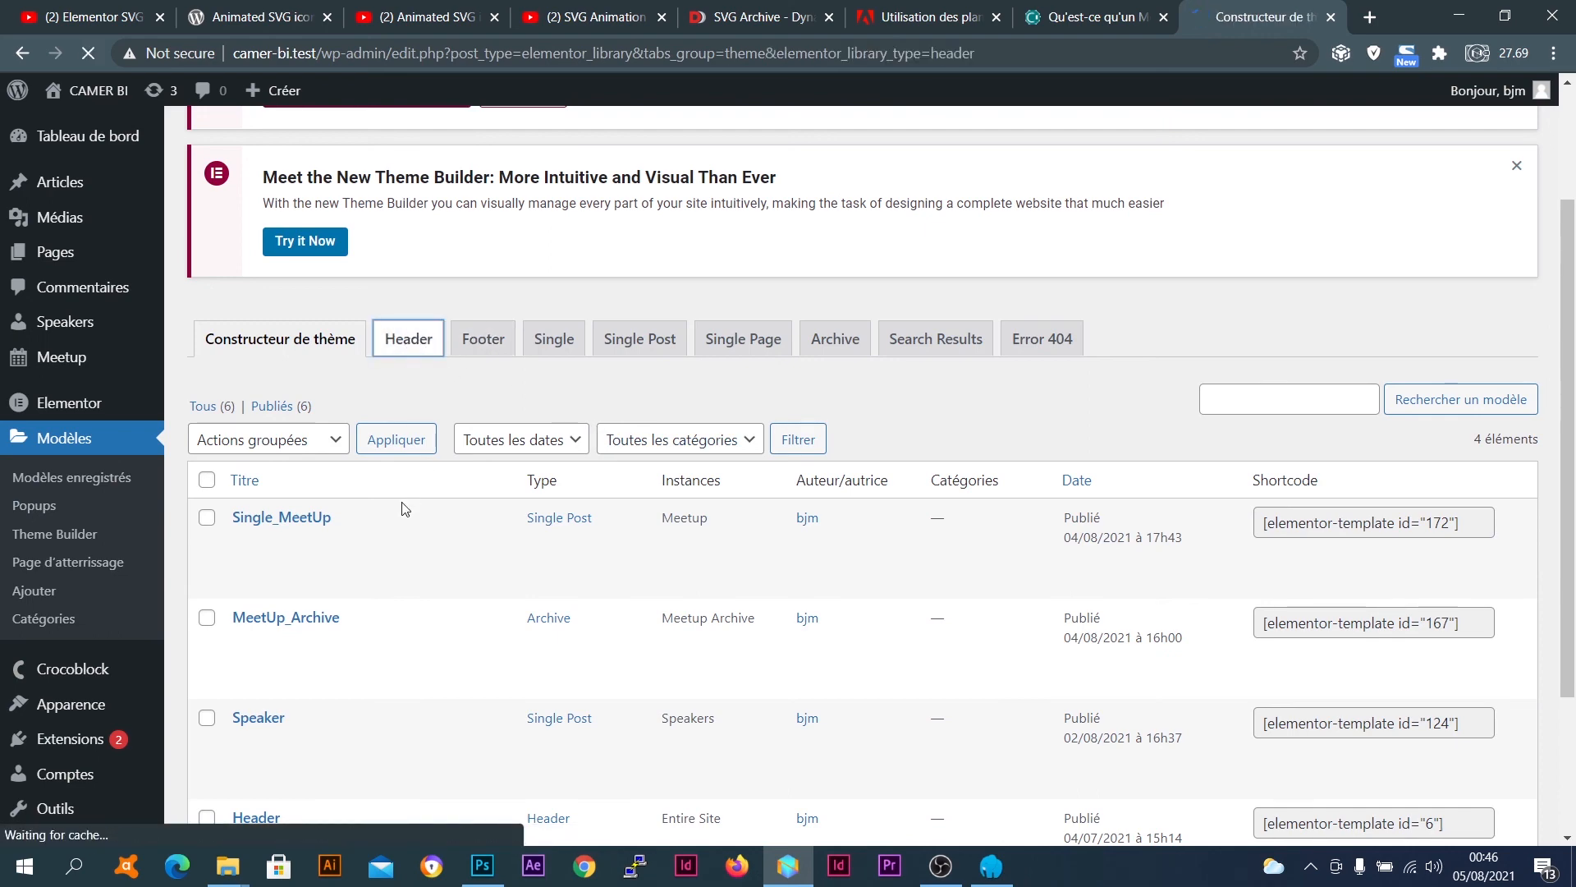
scroll(493, 575, "down", 1)
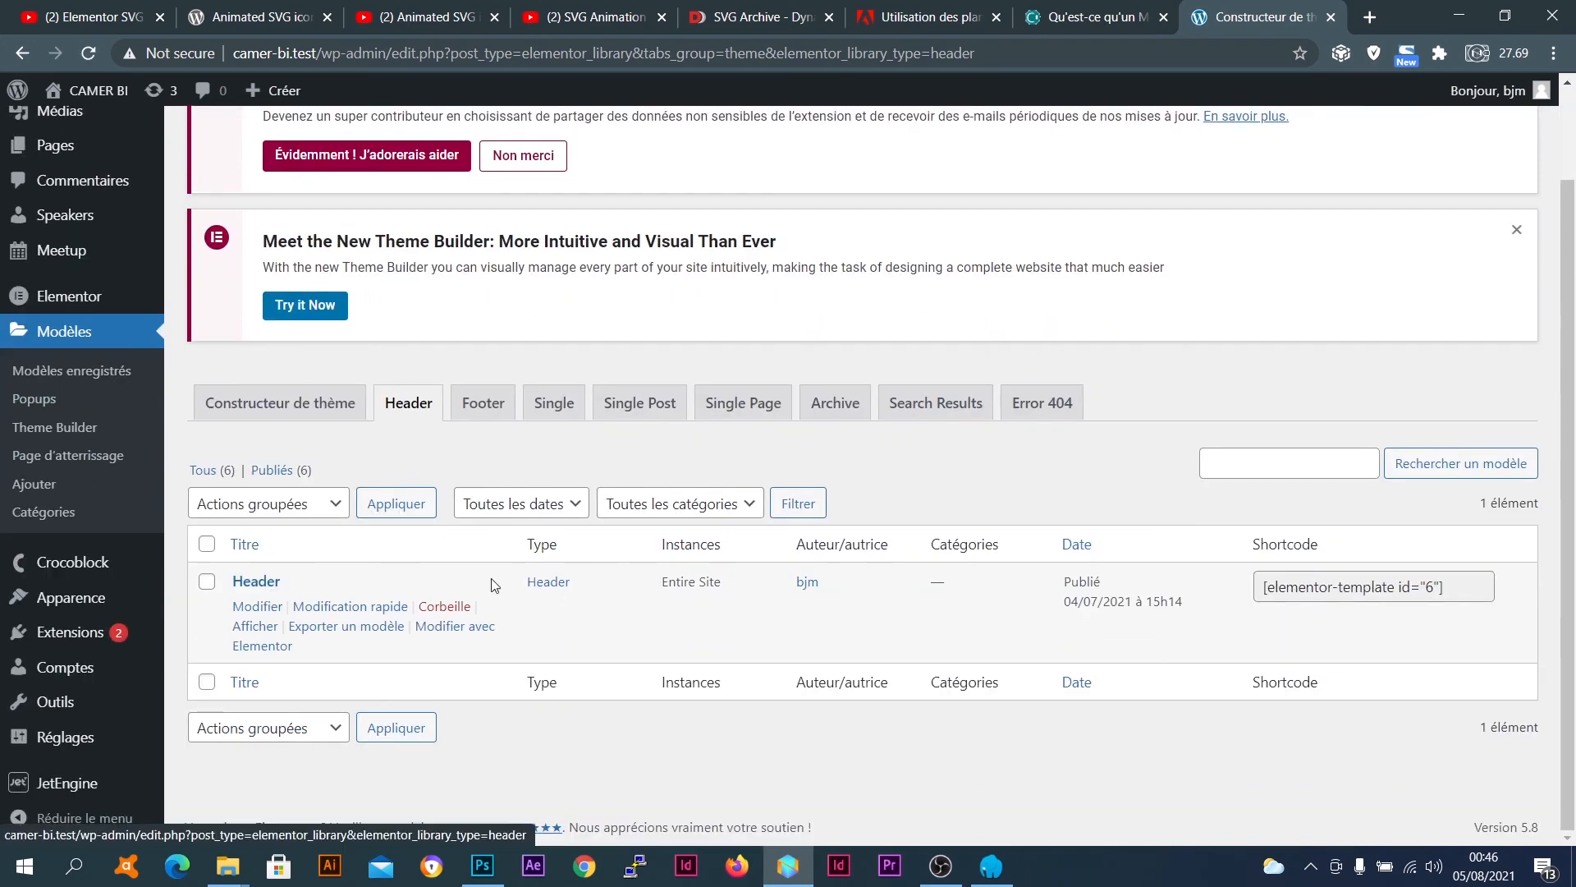
Open the CAMER BI site's home page in a new browser tab and look over its header and content
middle_click(97, 94)
left_click(1256, 10)
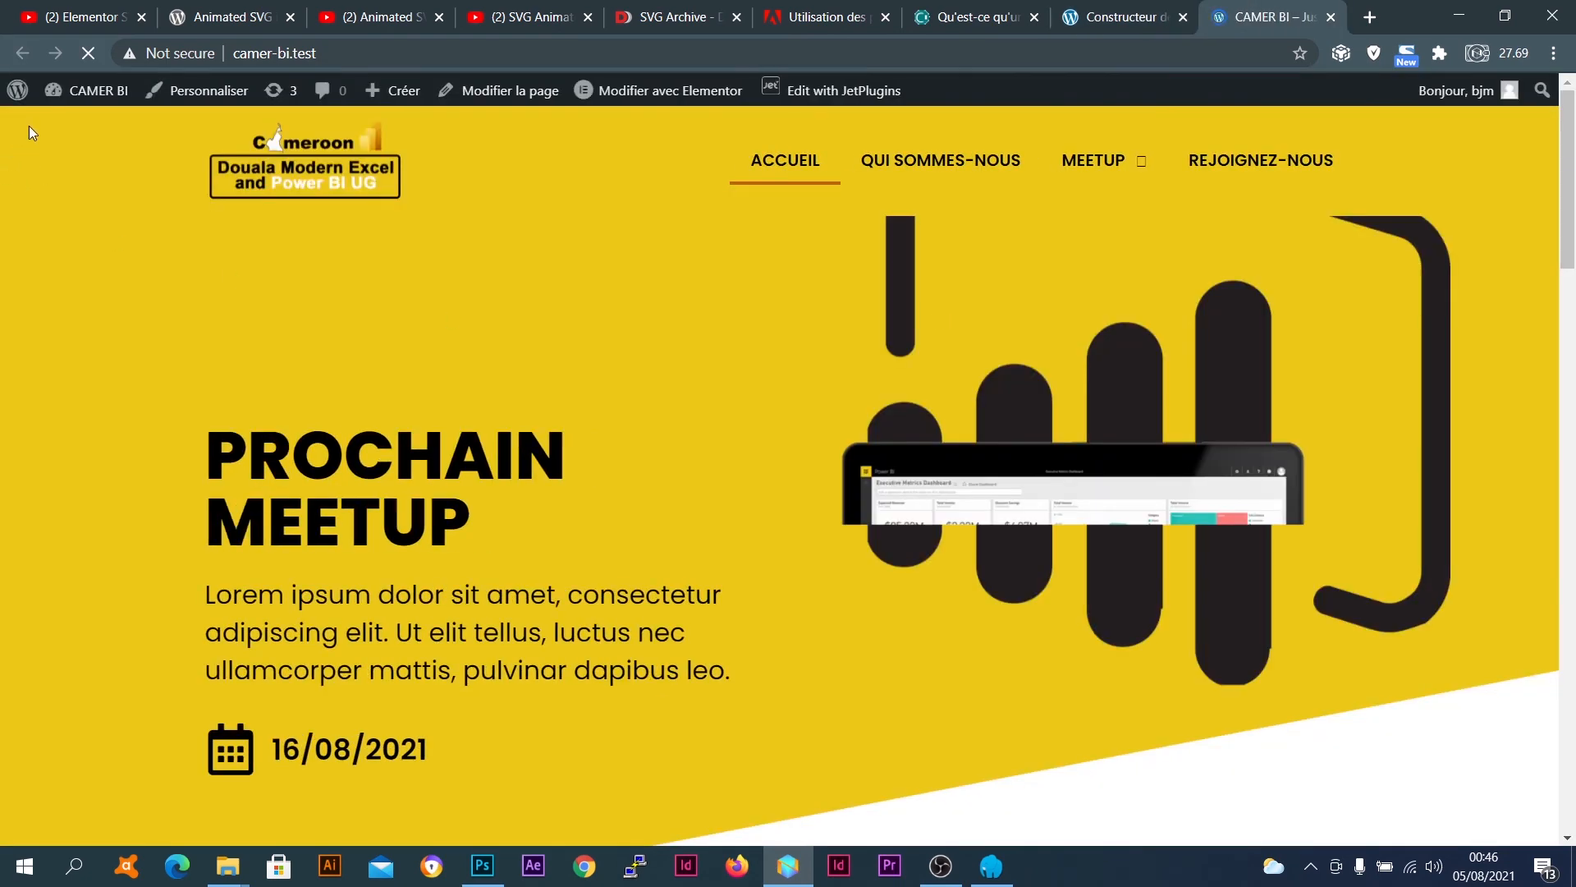
scroll(1456, 186, "down", 8)
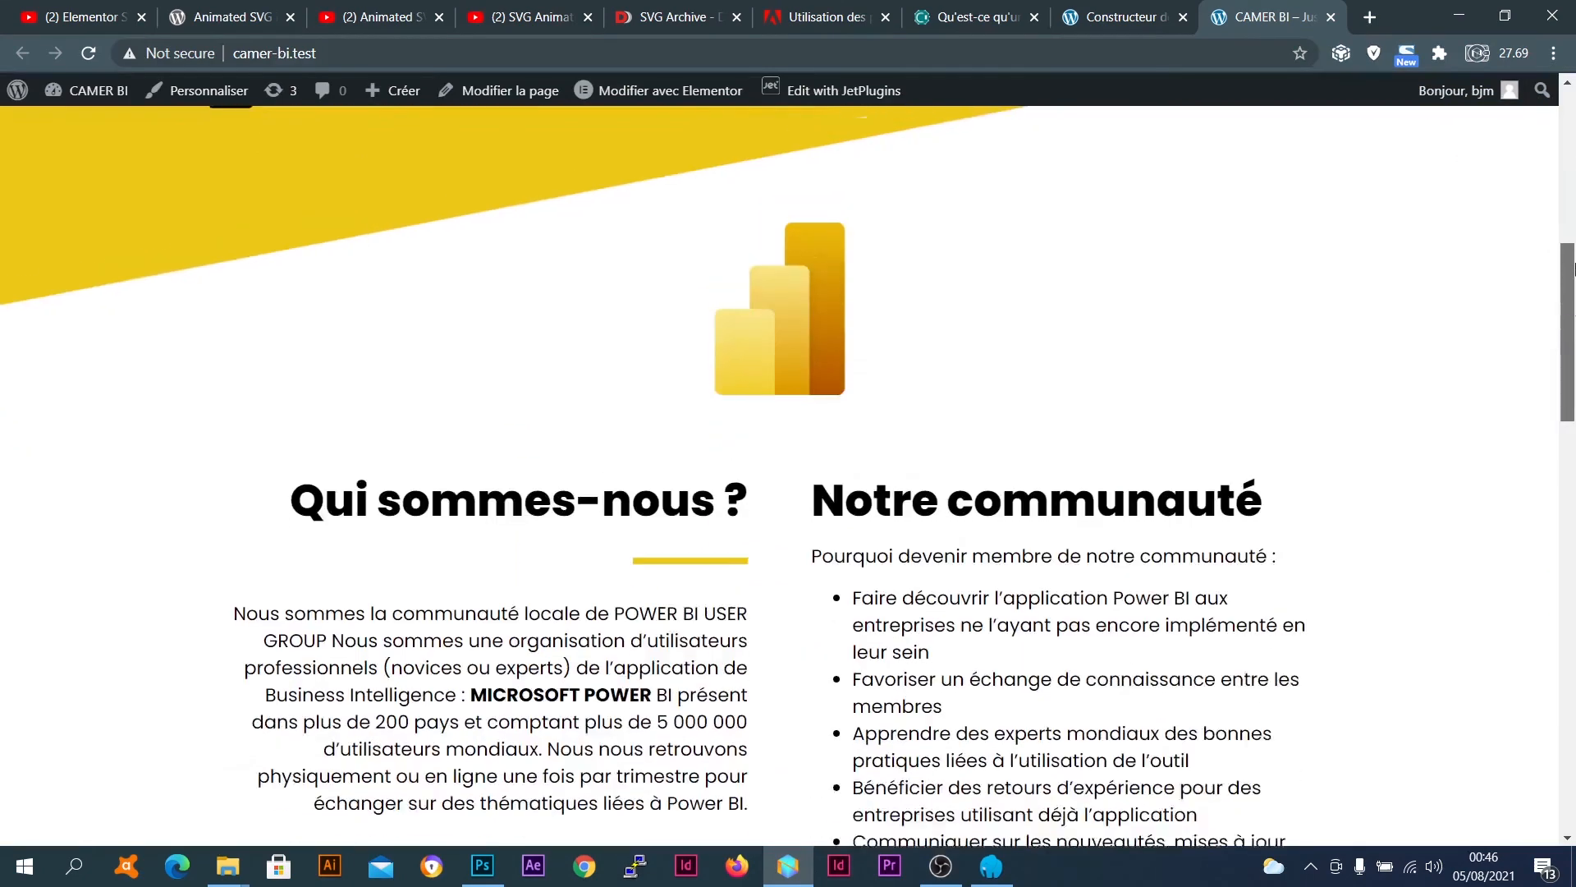
scroll(1456, 186, "up", 8)
scroll(711, 182, "up", 1)
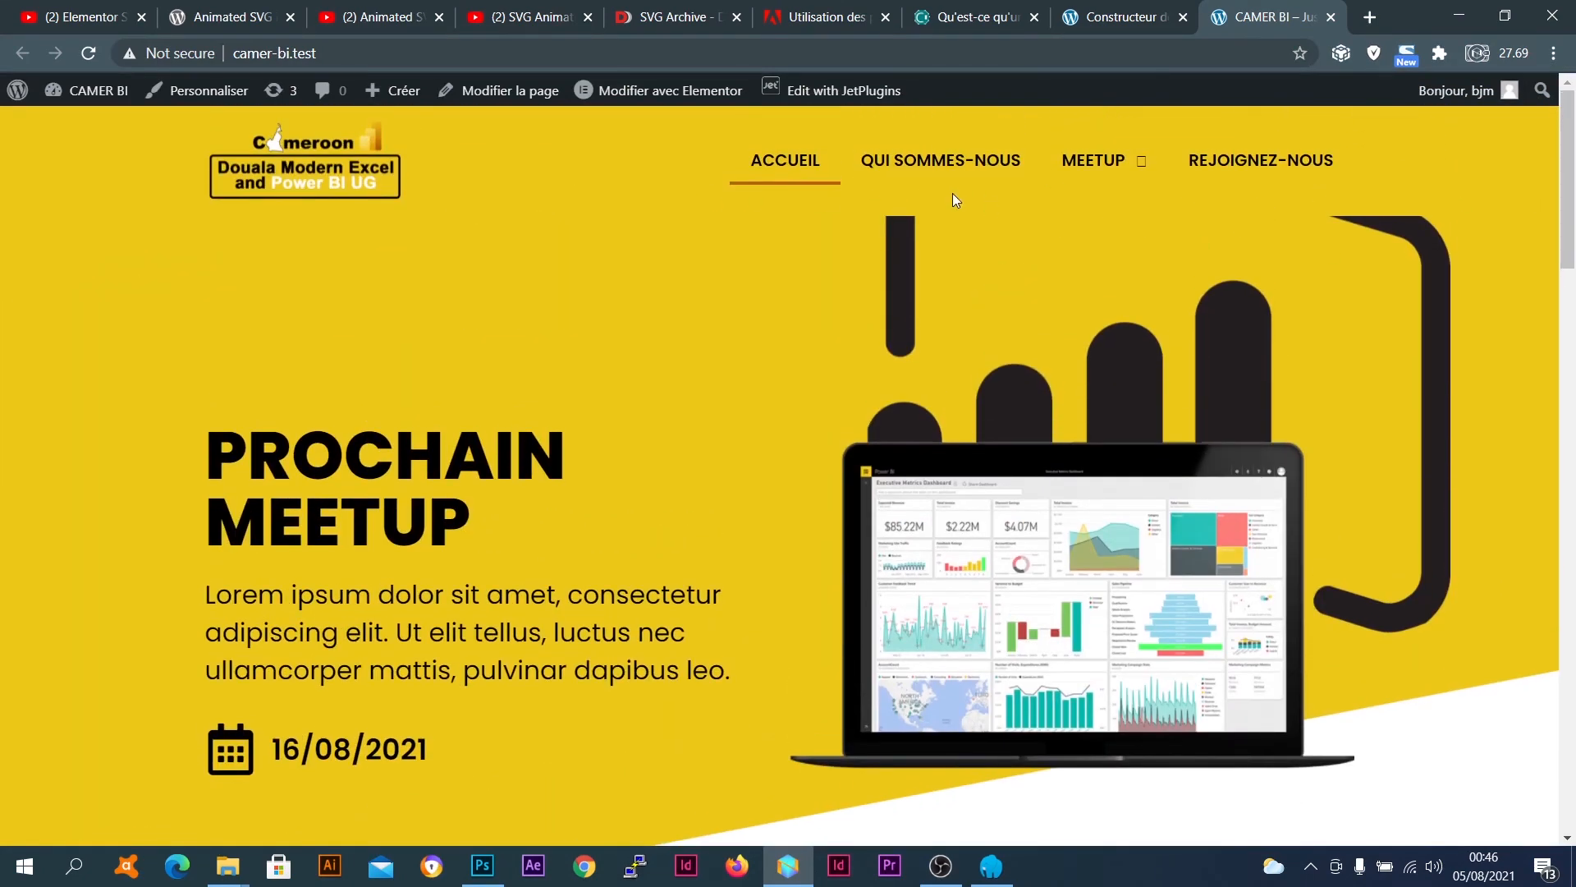
Visit the site's Qui sommes-nous and Liste des Meetup pages to examine the header on each
mouse_move(1080, 163)
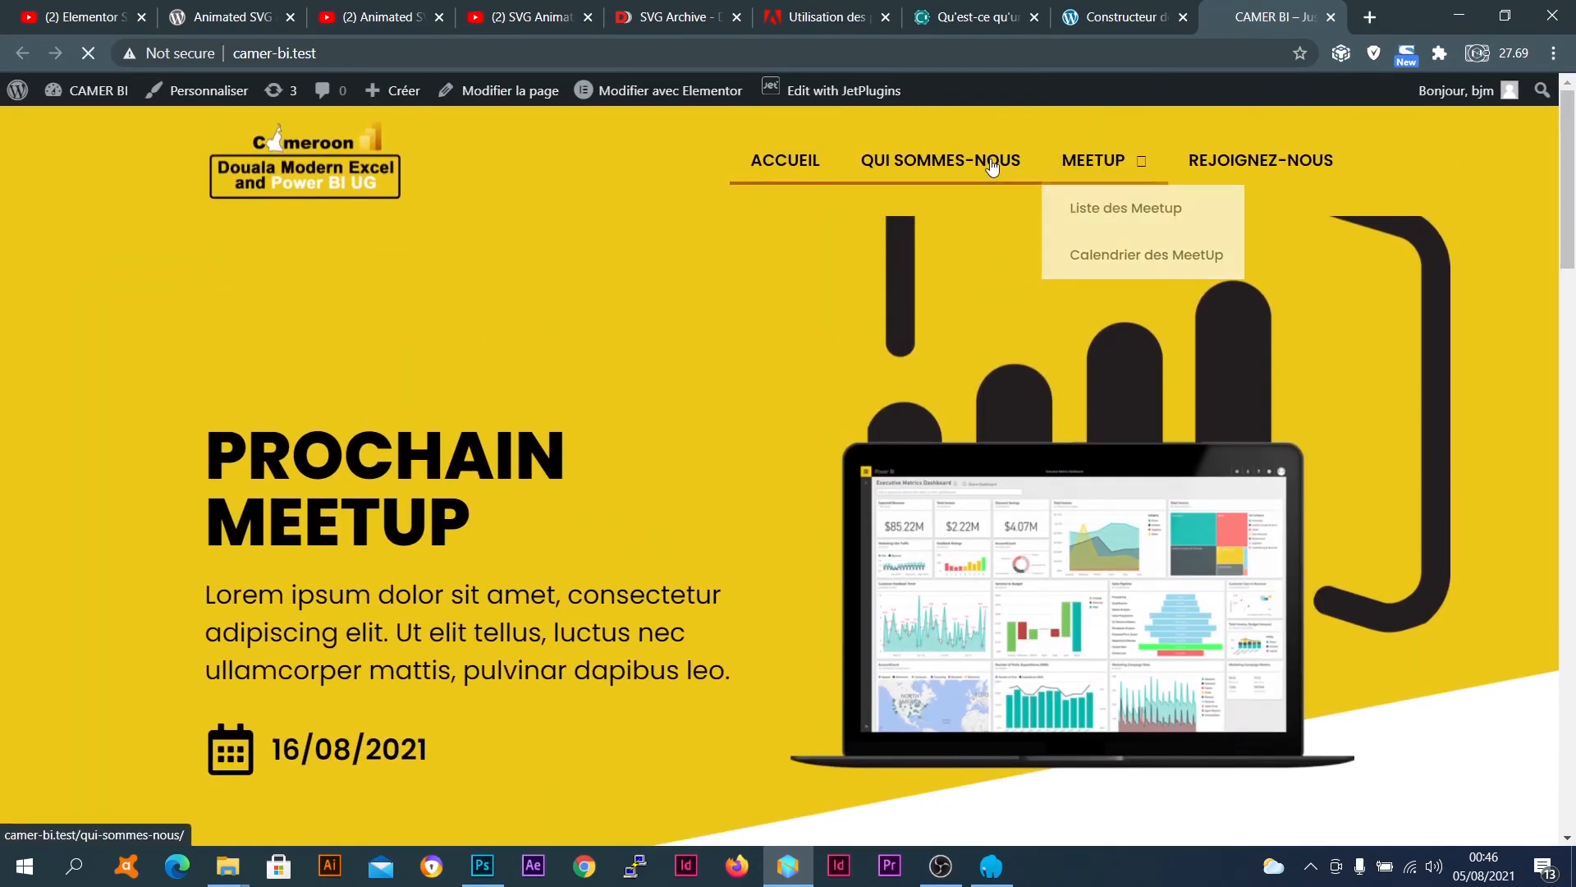
left_click(965, 171)
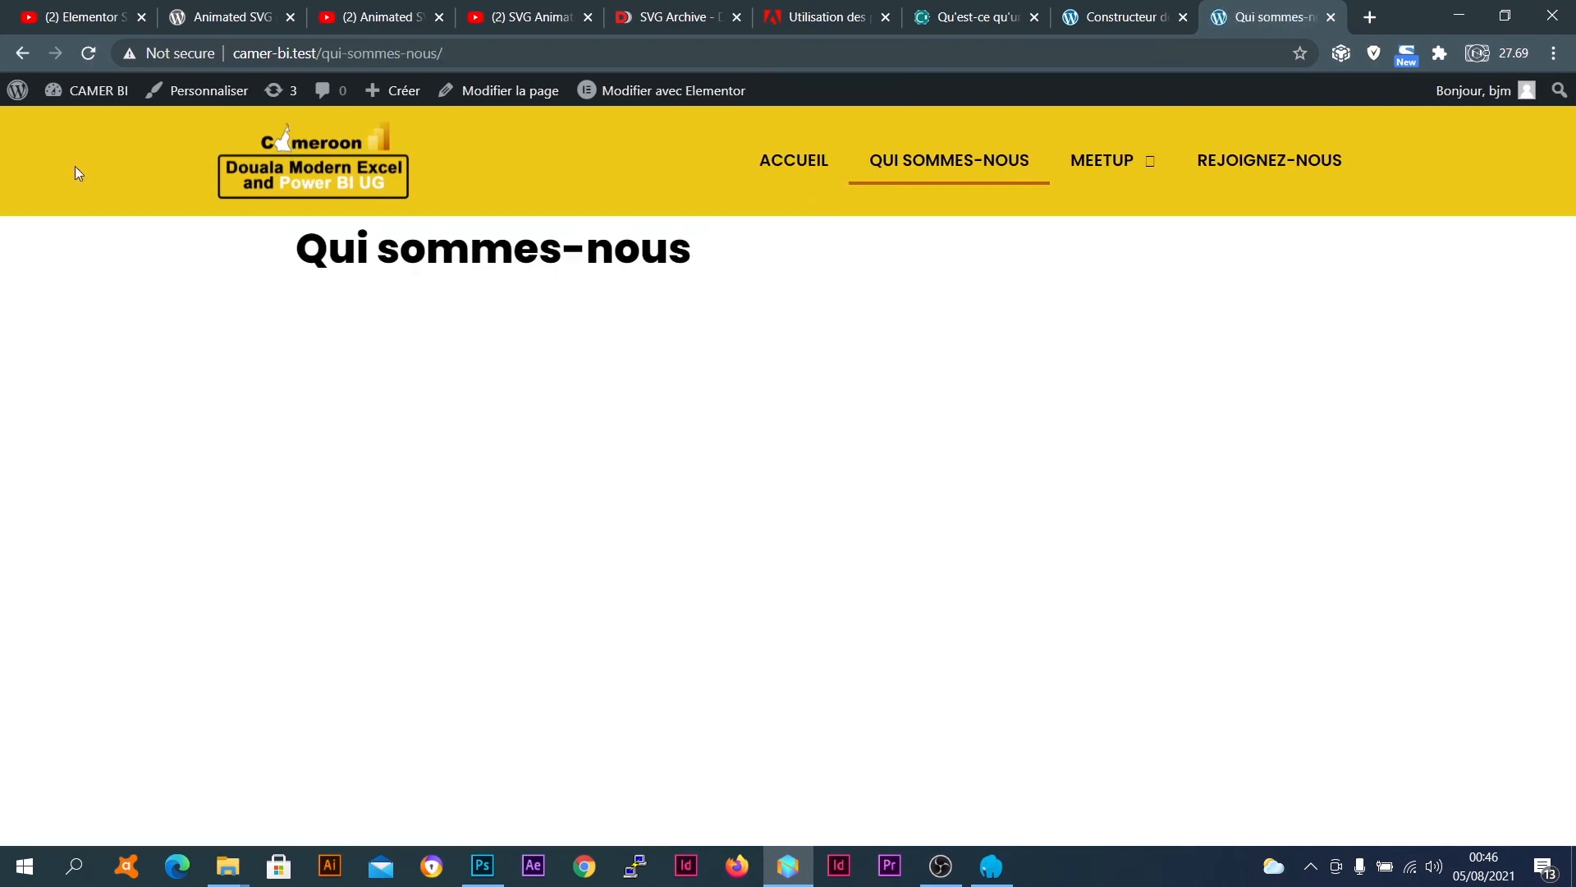
left_click(1104, 174)
mouse_move(1106, 179)
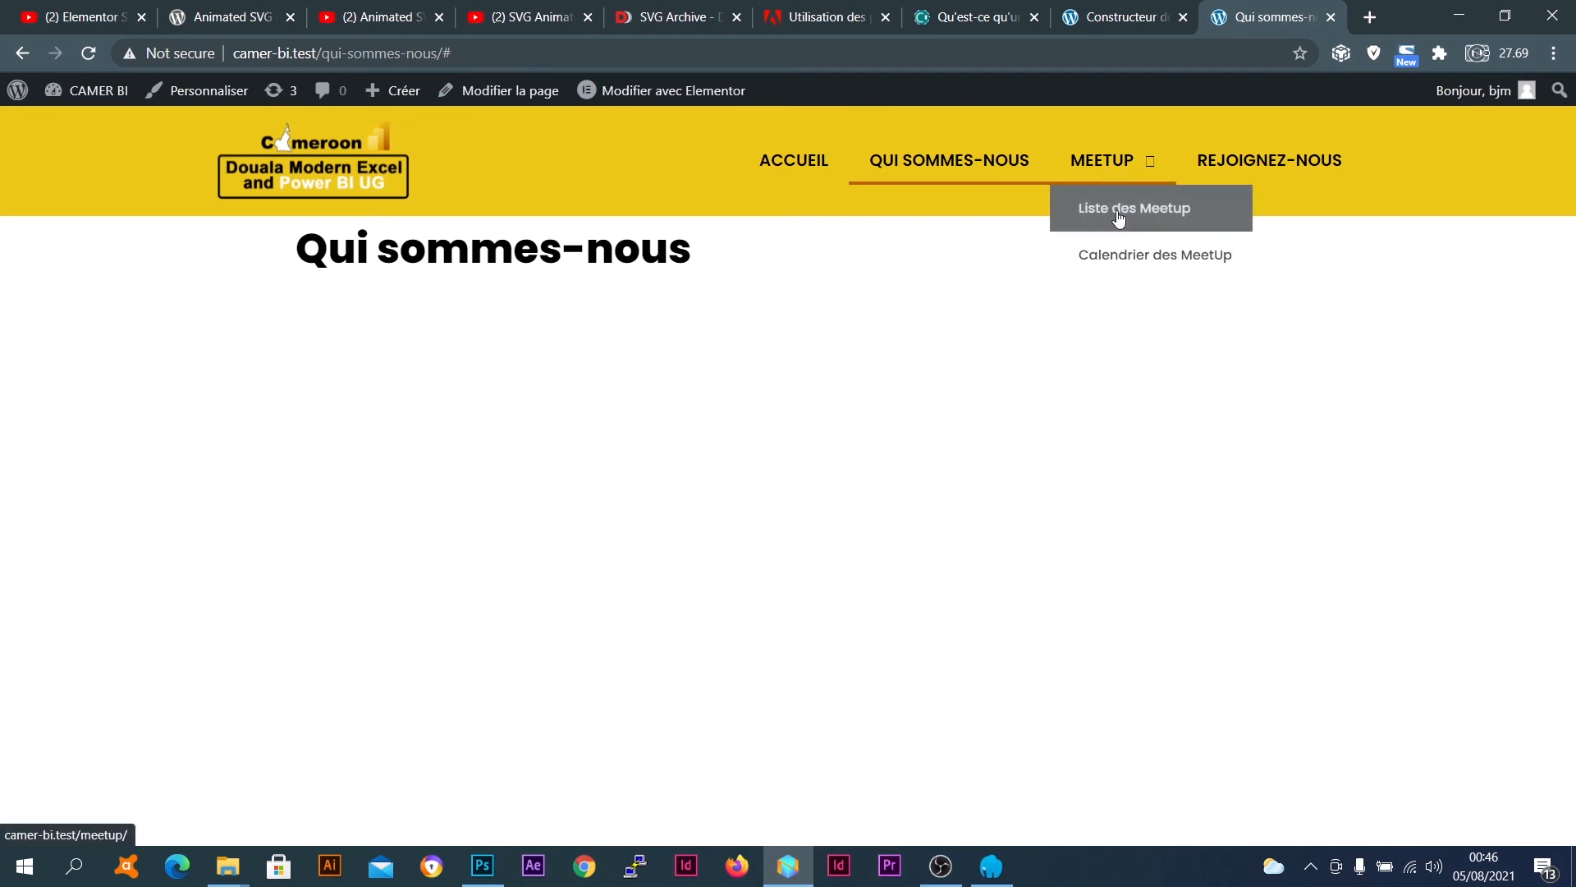
left_click(1119, 217)
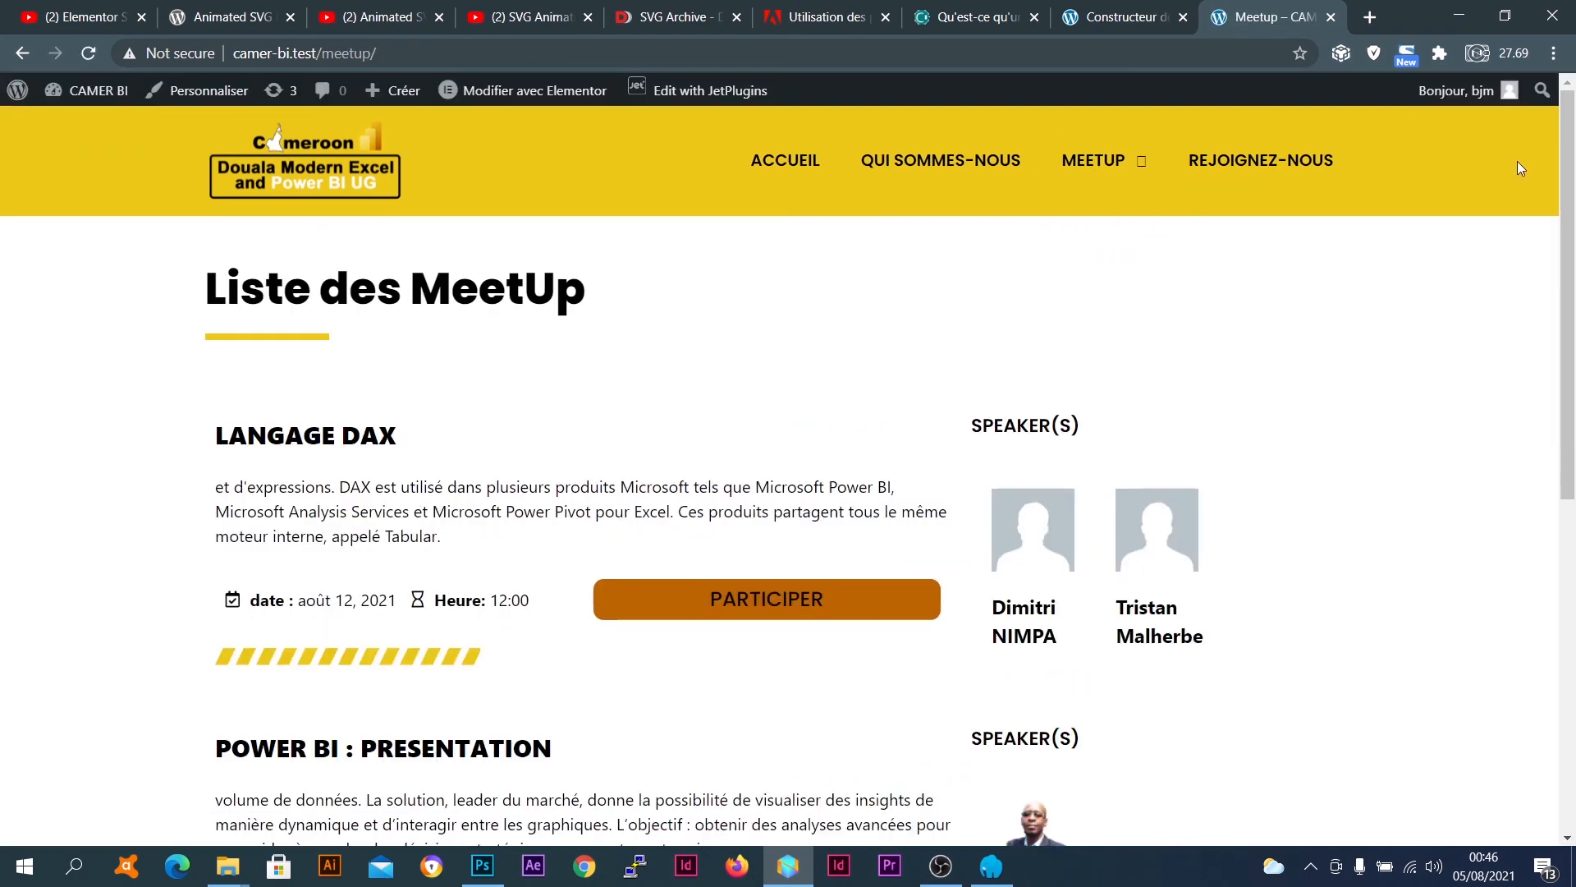
mouse_move(1566, 170)
left_mouse_down()
mouse_move(1565, 190)
mouse_move(1565, 170)
left_mouse_up()
Return to the Header templates list and highlight the Header template's Entire Site instance
left_click(1088, 8)
mouse_move(308, 585)
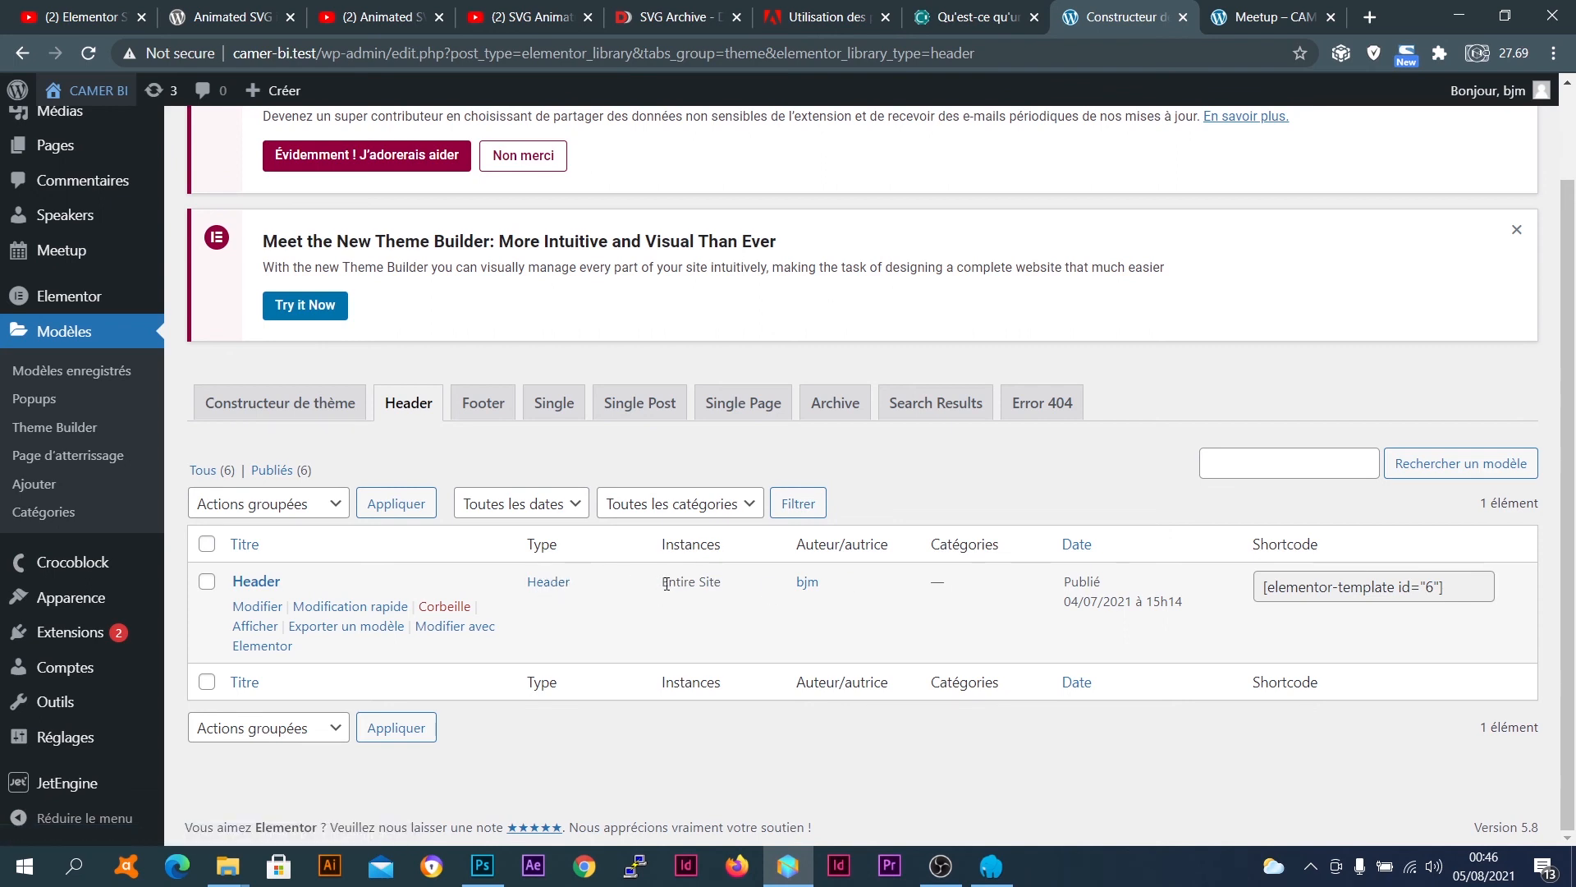
left_click_drag(666, 583, 716, 580)
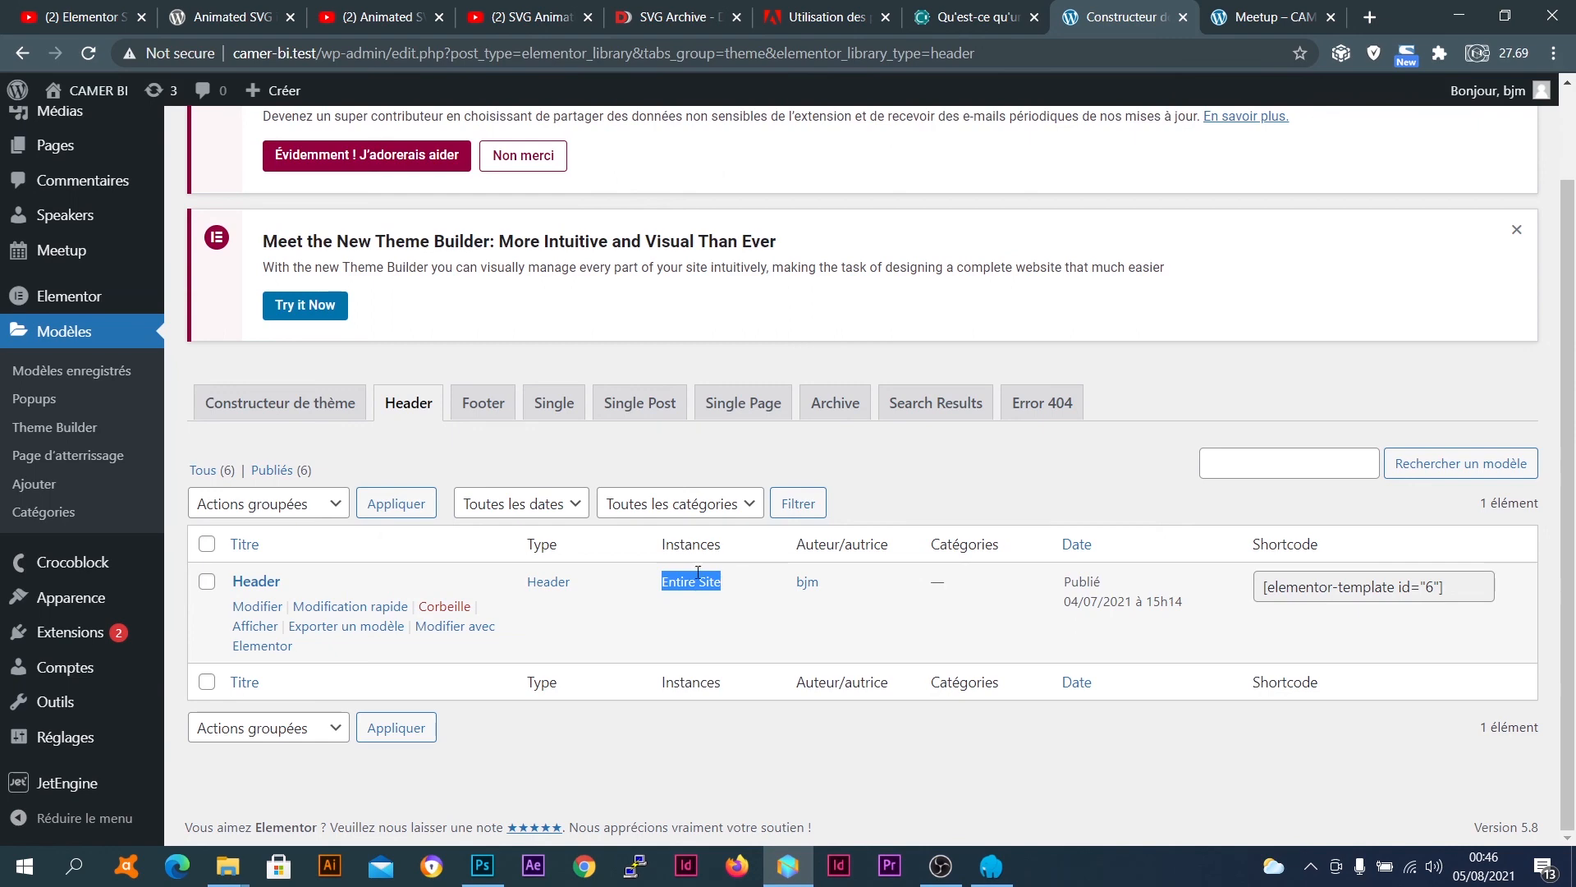
Revisit the Liste des MeetUp page and highlight the shortcode of the Header template in the Header templates list
key("ctrl+Tab")
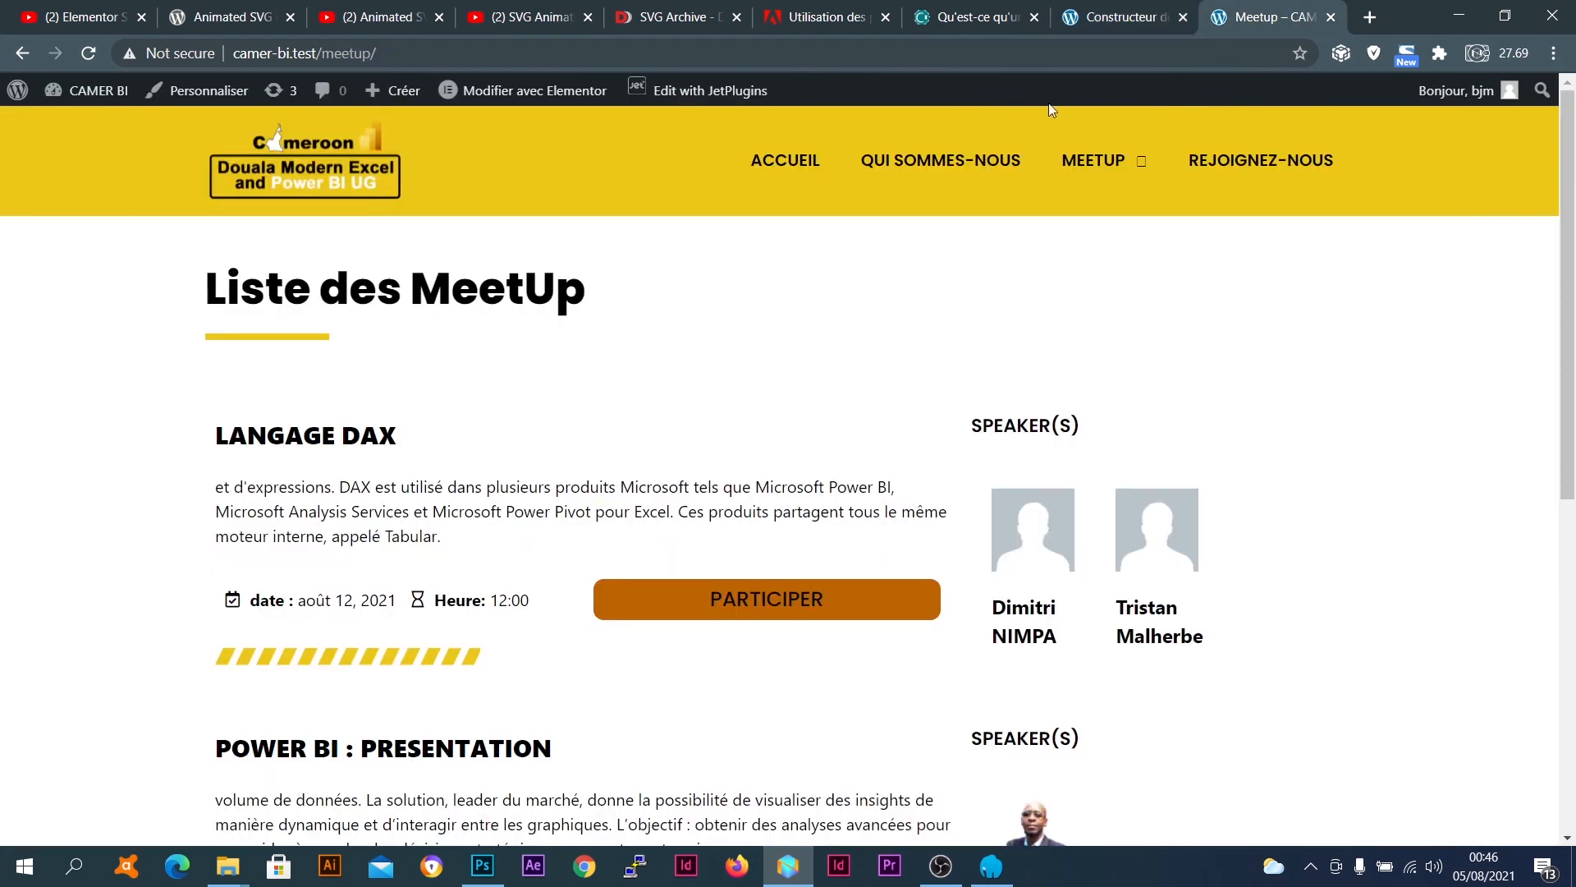
left_click(1101, 9)
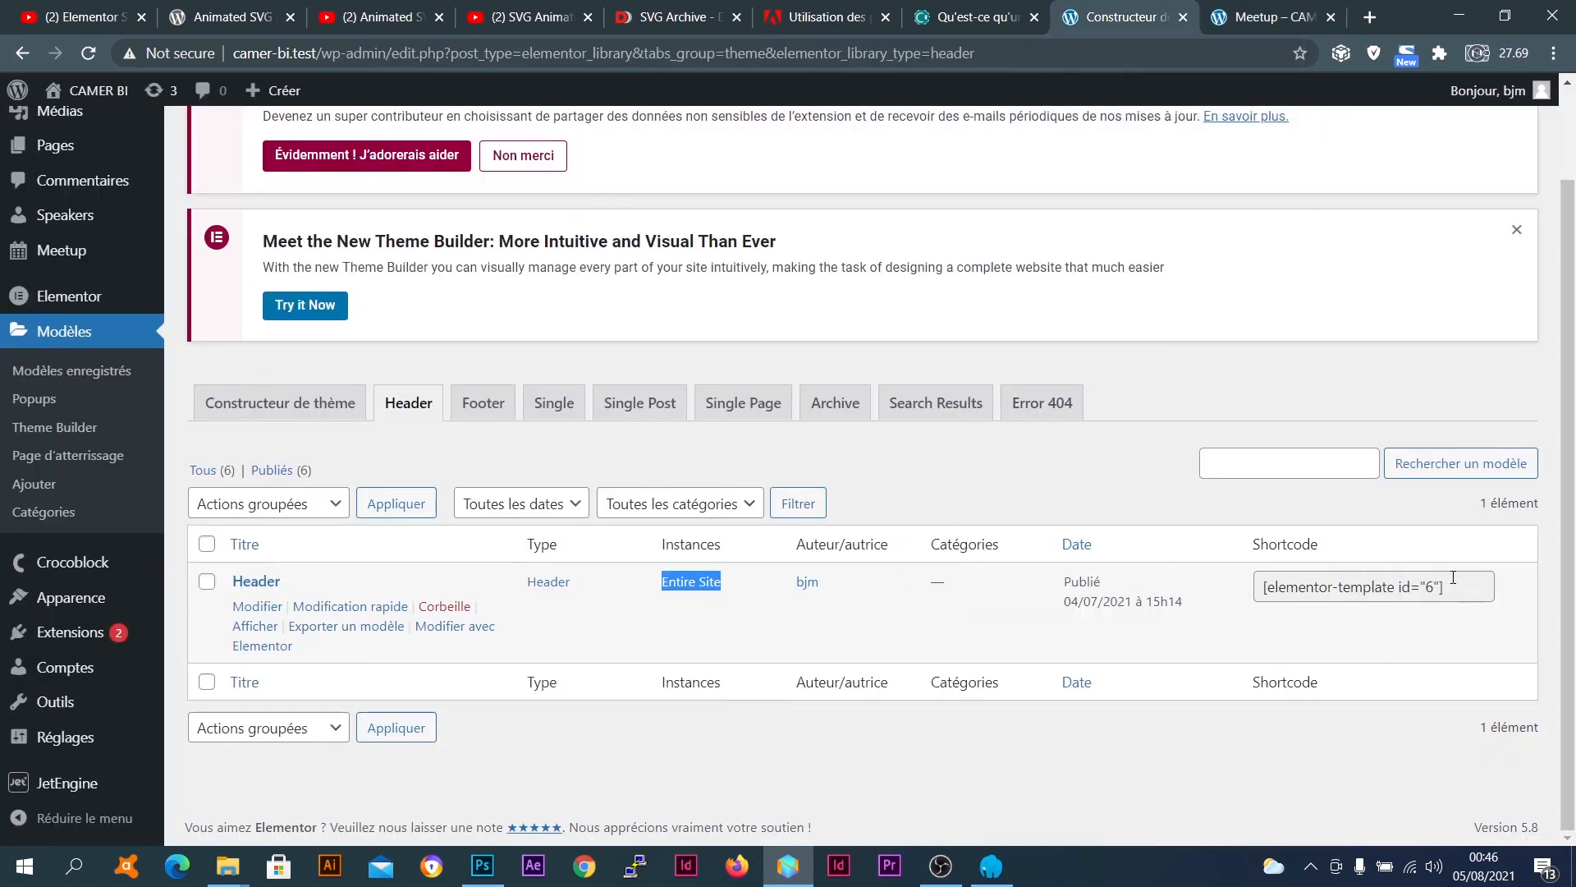
left_click_drag(1411, 582, 1281, 587)
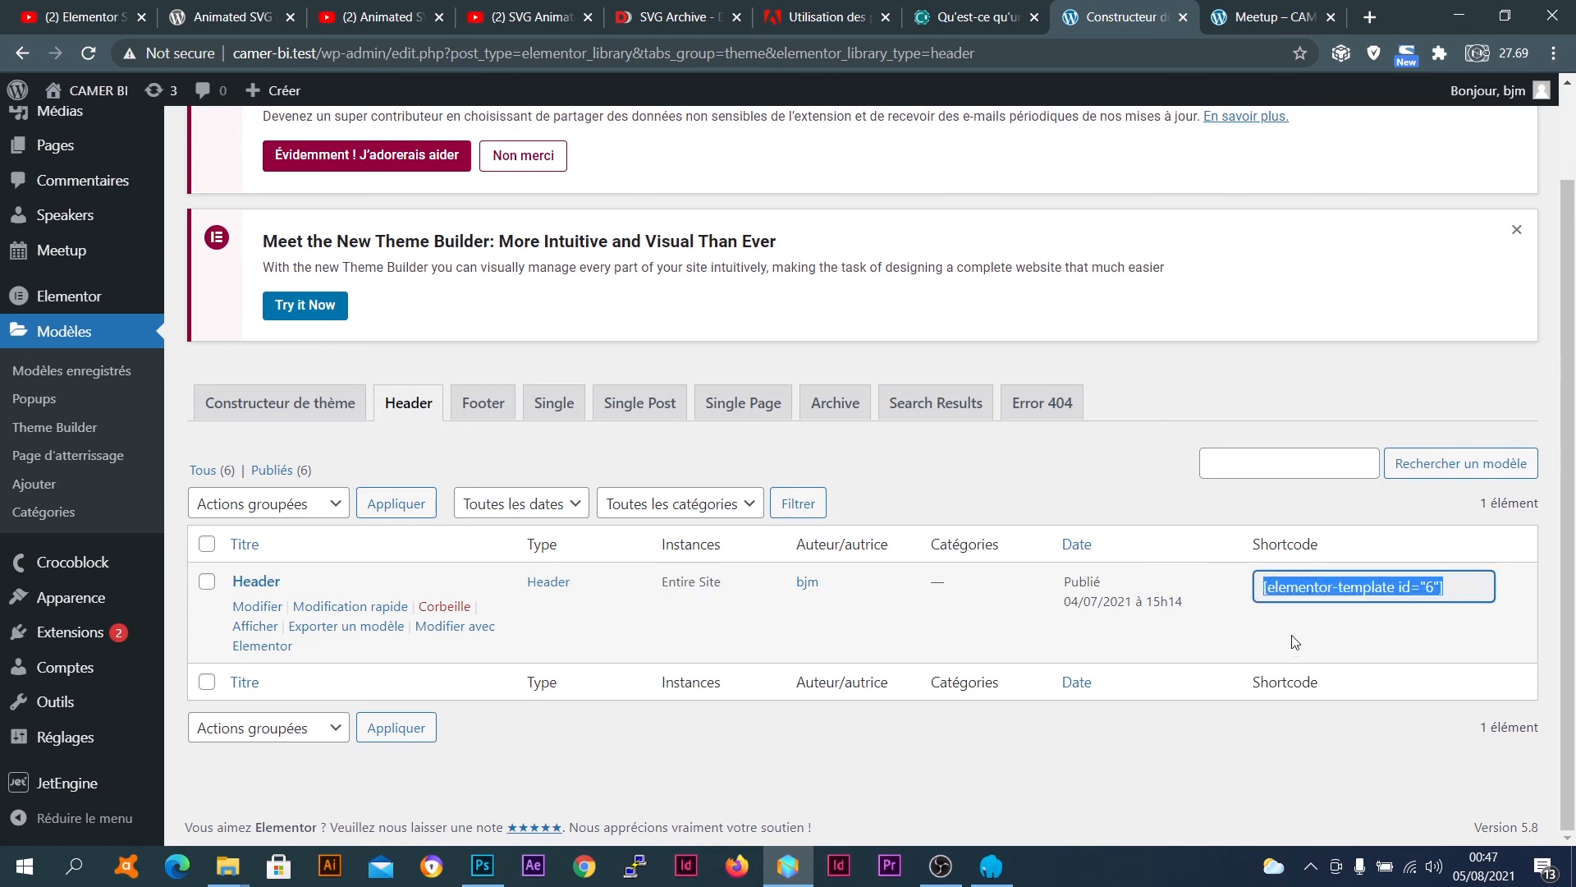
left_click(1398, 590)
left_click_drag(1443, 586, 1268, 599)
left_click(1283, 580)
left_click_drag(1264, 587, 1442, 583)
left_click(1264, 16)
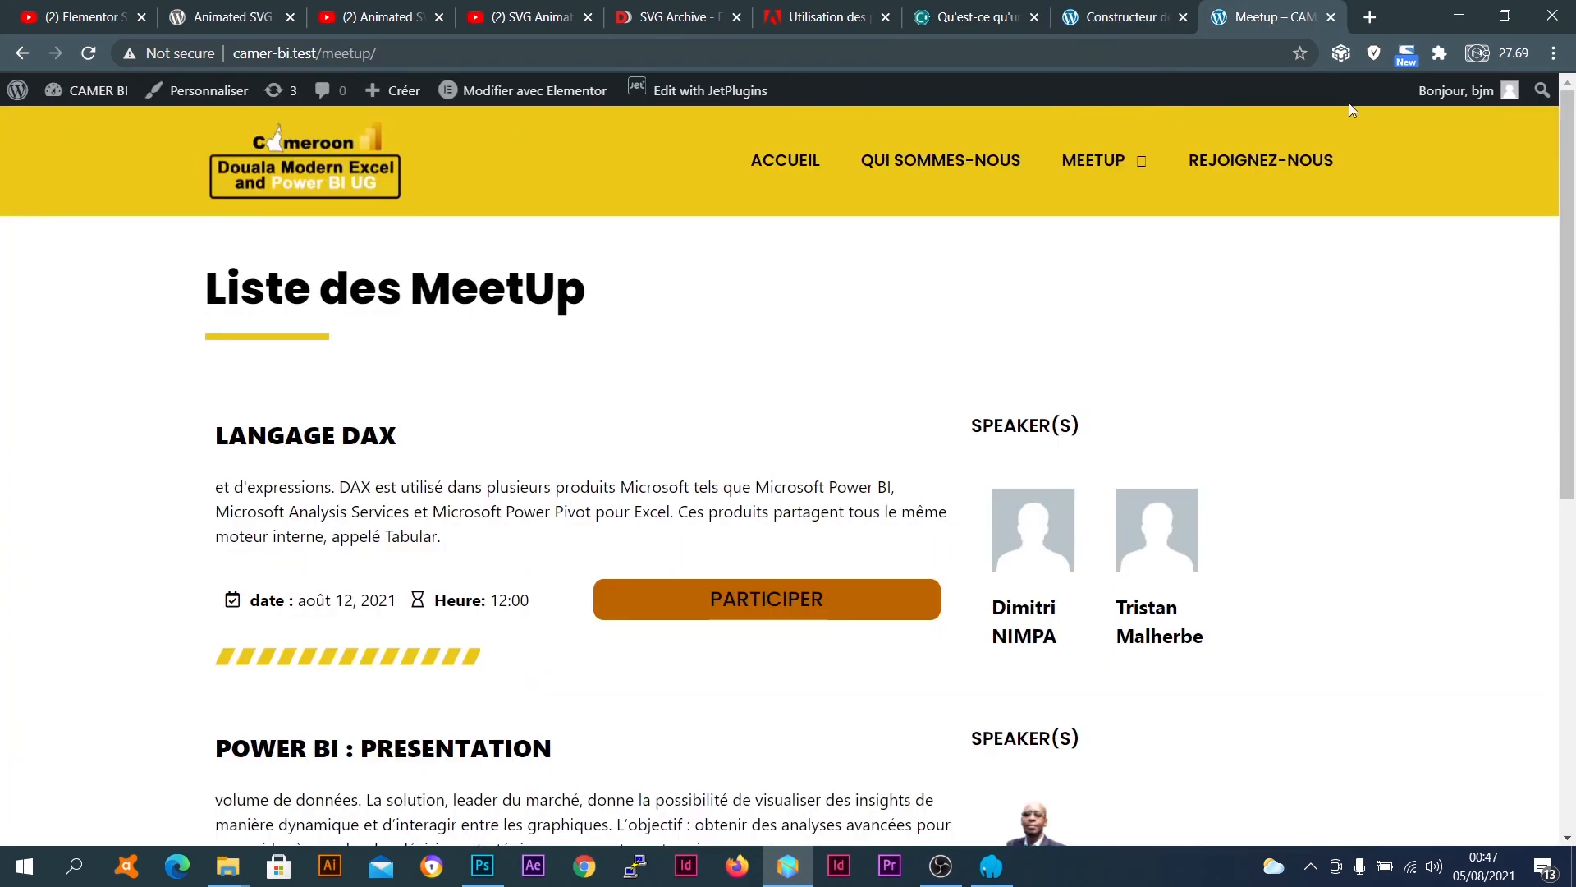
left_click(1087, 10)
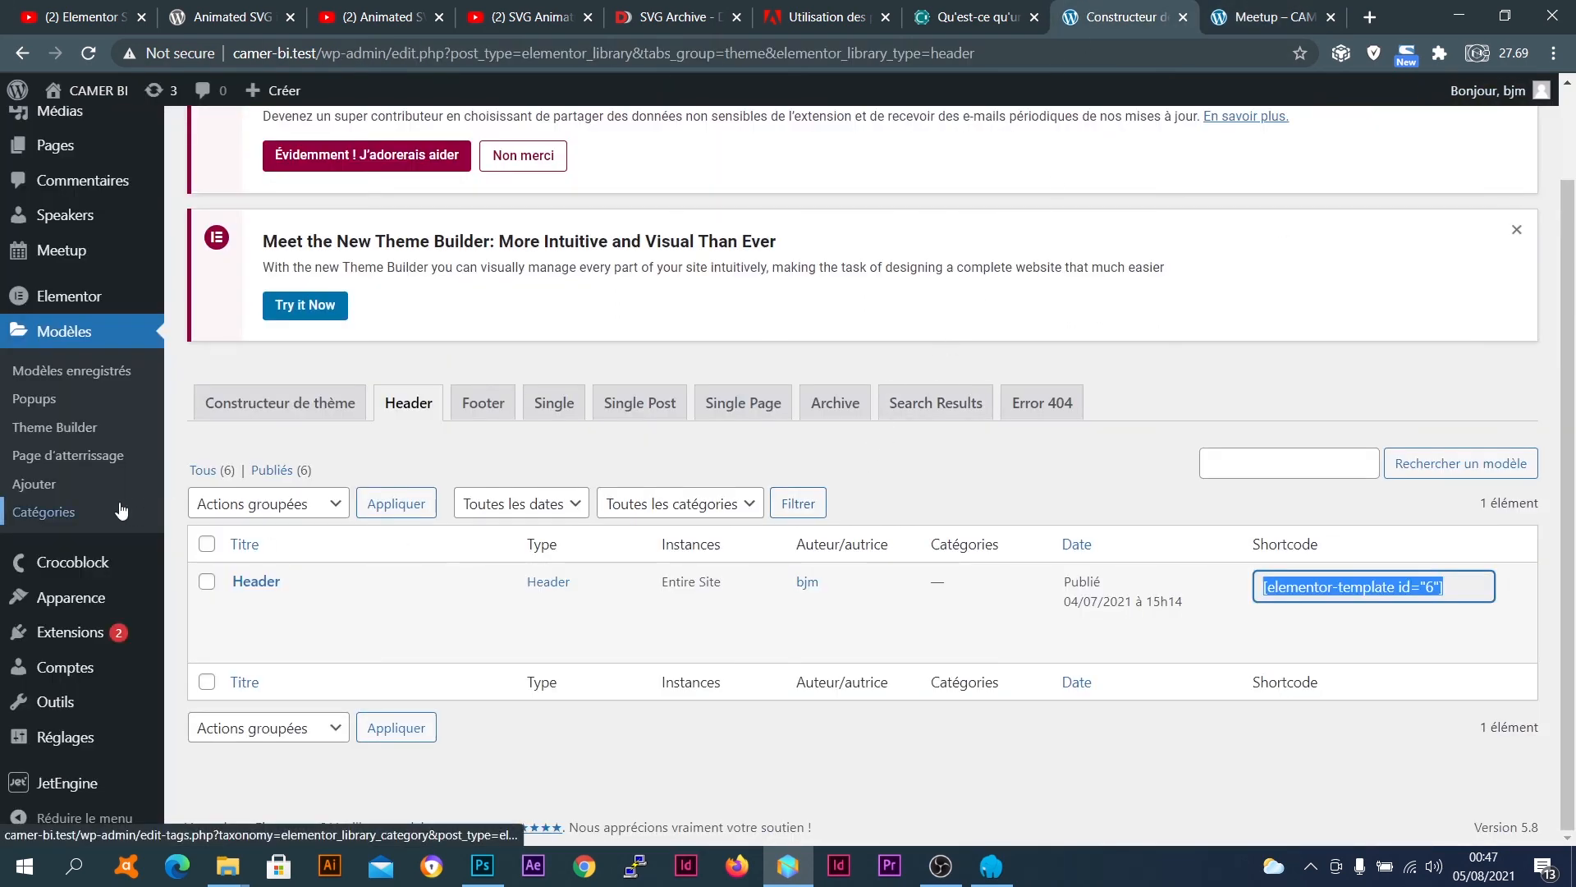
Open the Page d'atterrissage page of the templates and highlight its heading about creating a landing page
left_click(76, 458)
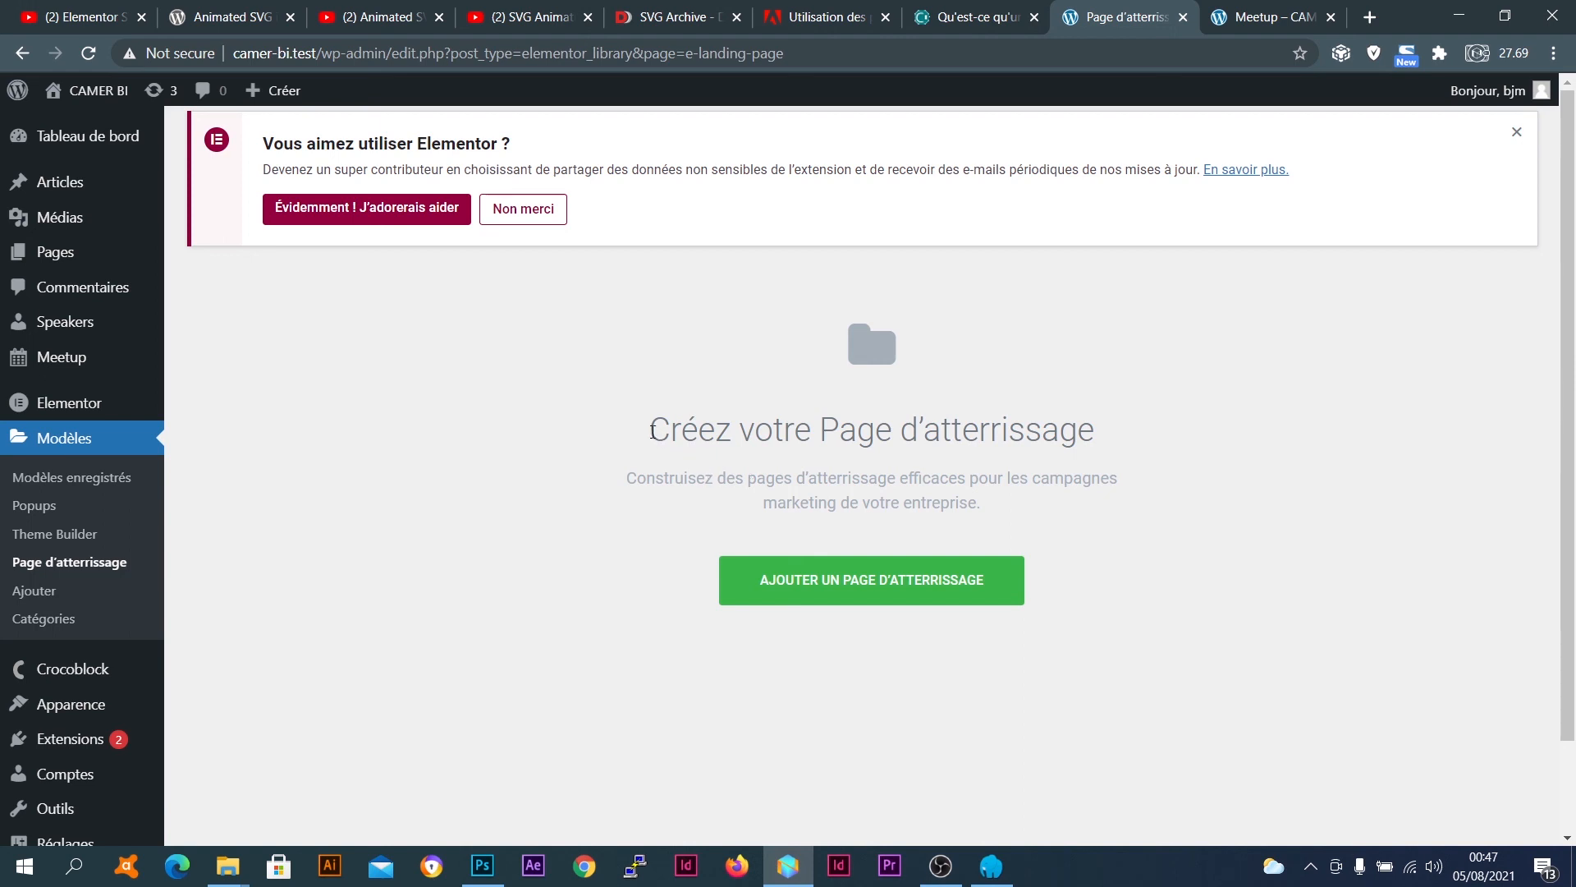
left_click_drag(652, 431, 1162, 439)
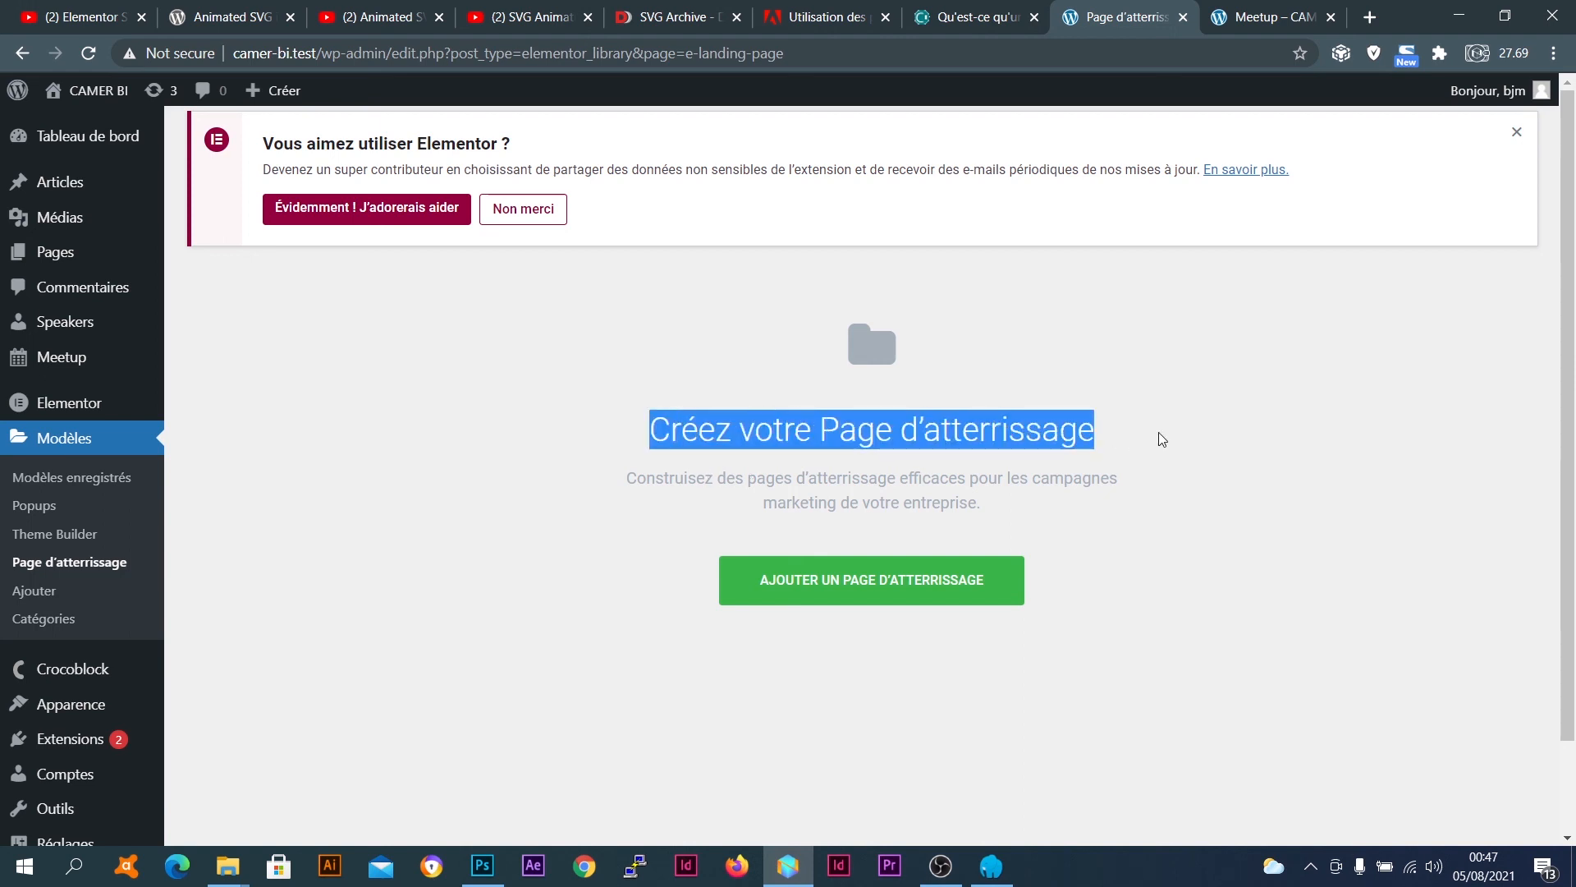
left_click(708, 436)
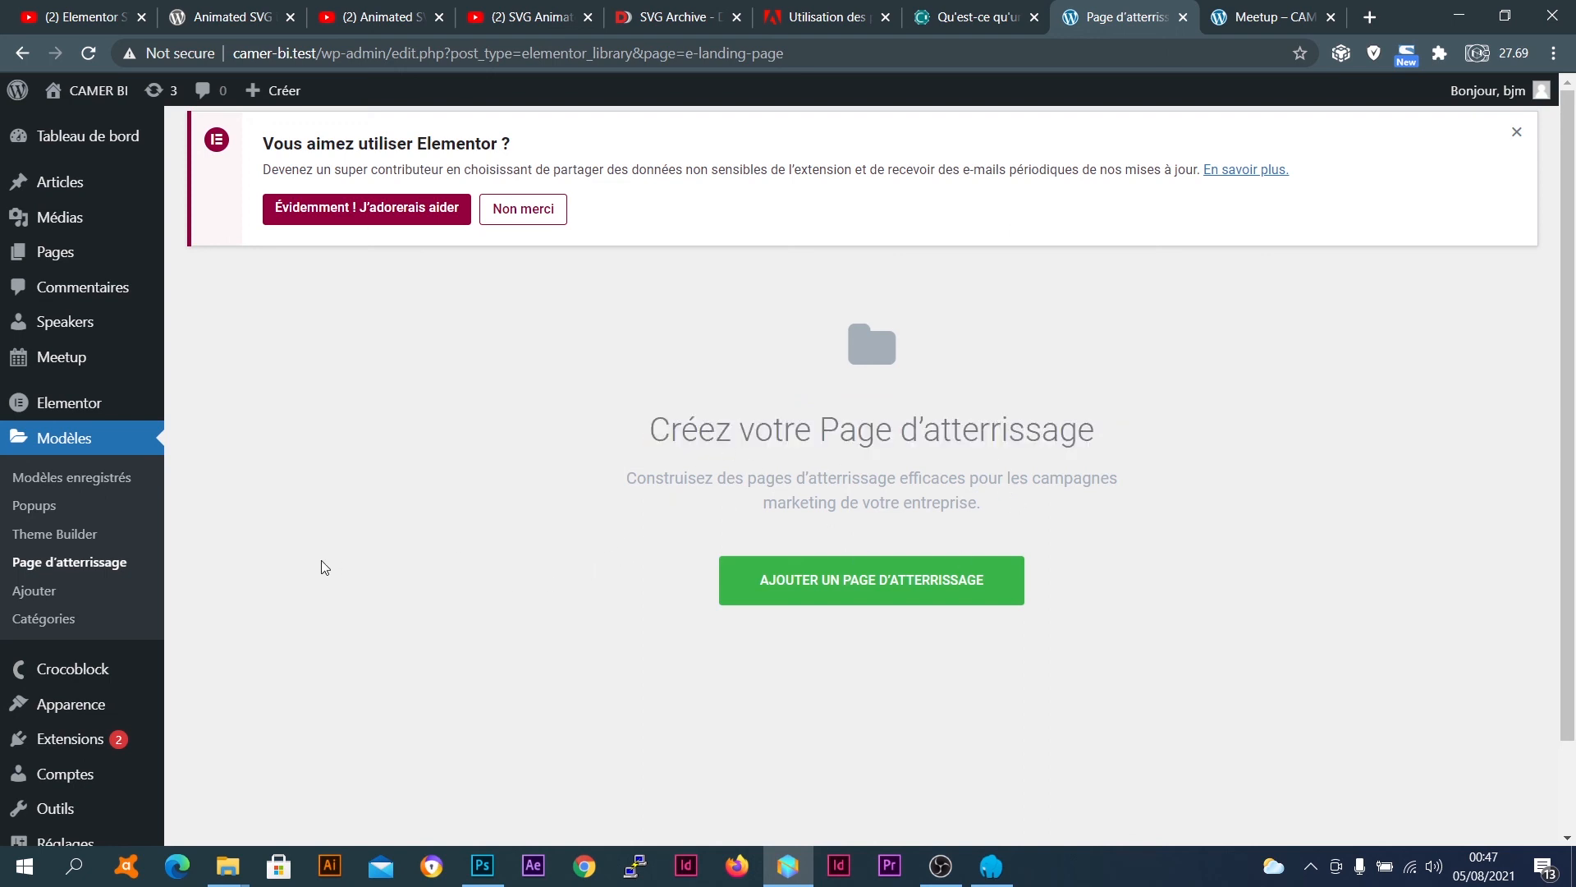
Start a new template and try the template types Page, Section, Page d'atterrissage, Popup and Header
left_click(48, 595)
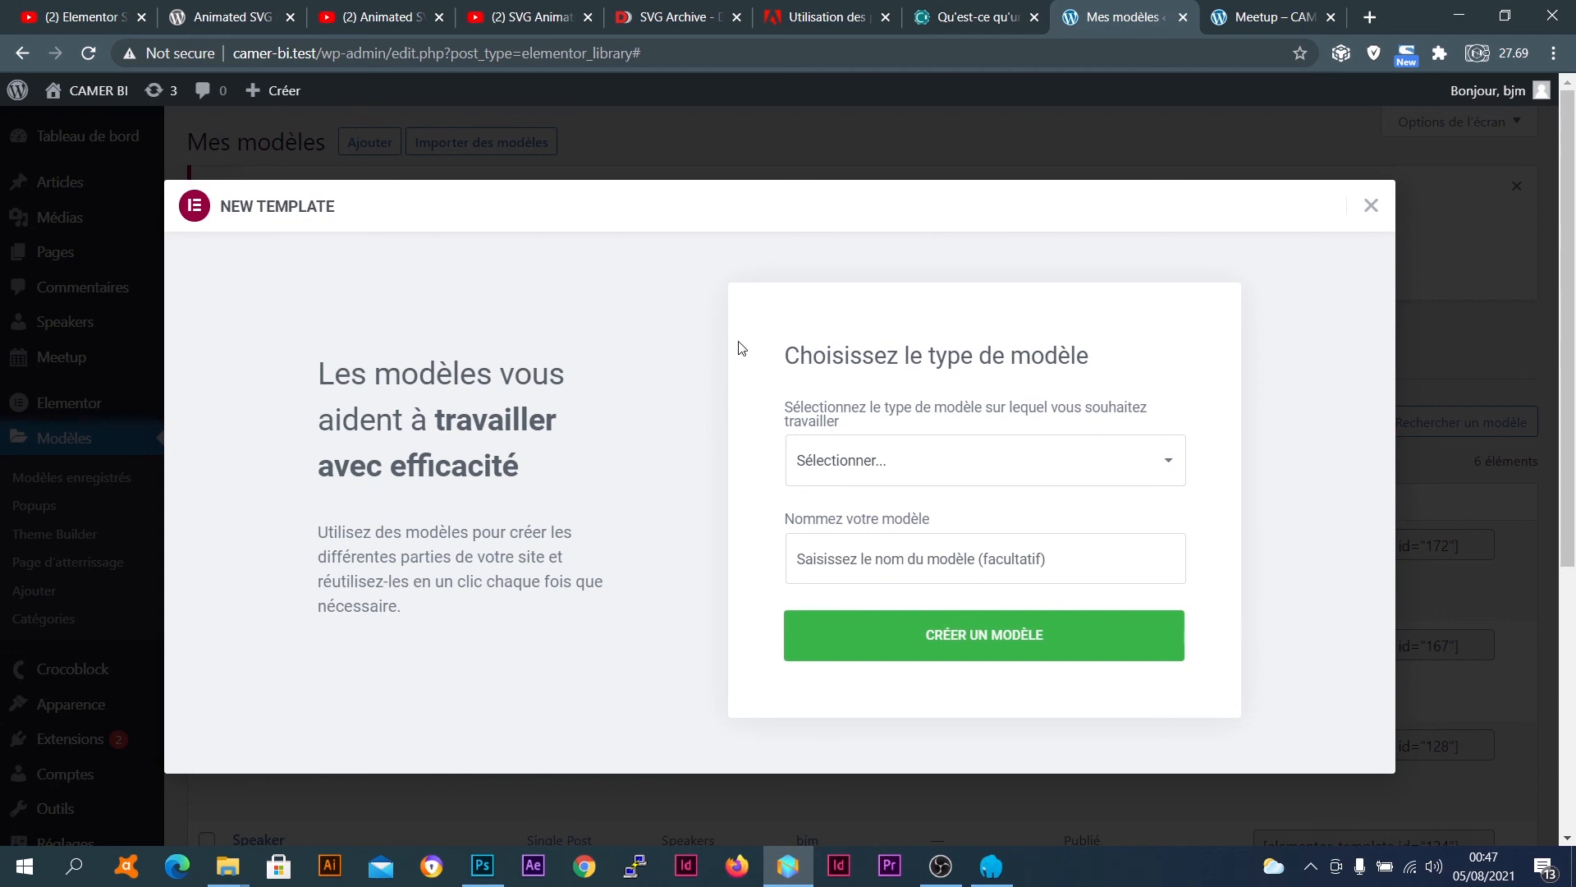
left_click(877, 472)
left_click(883, 514)
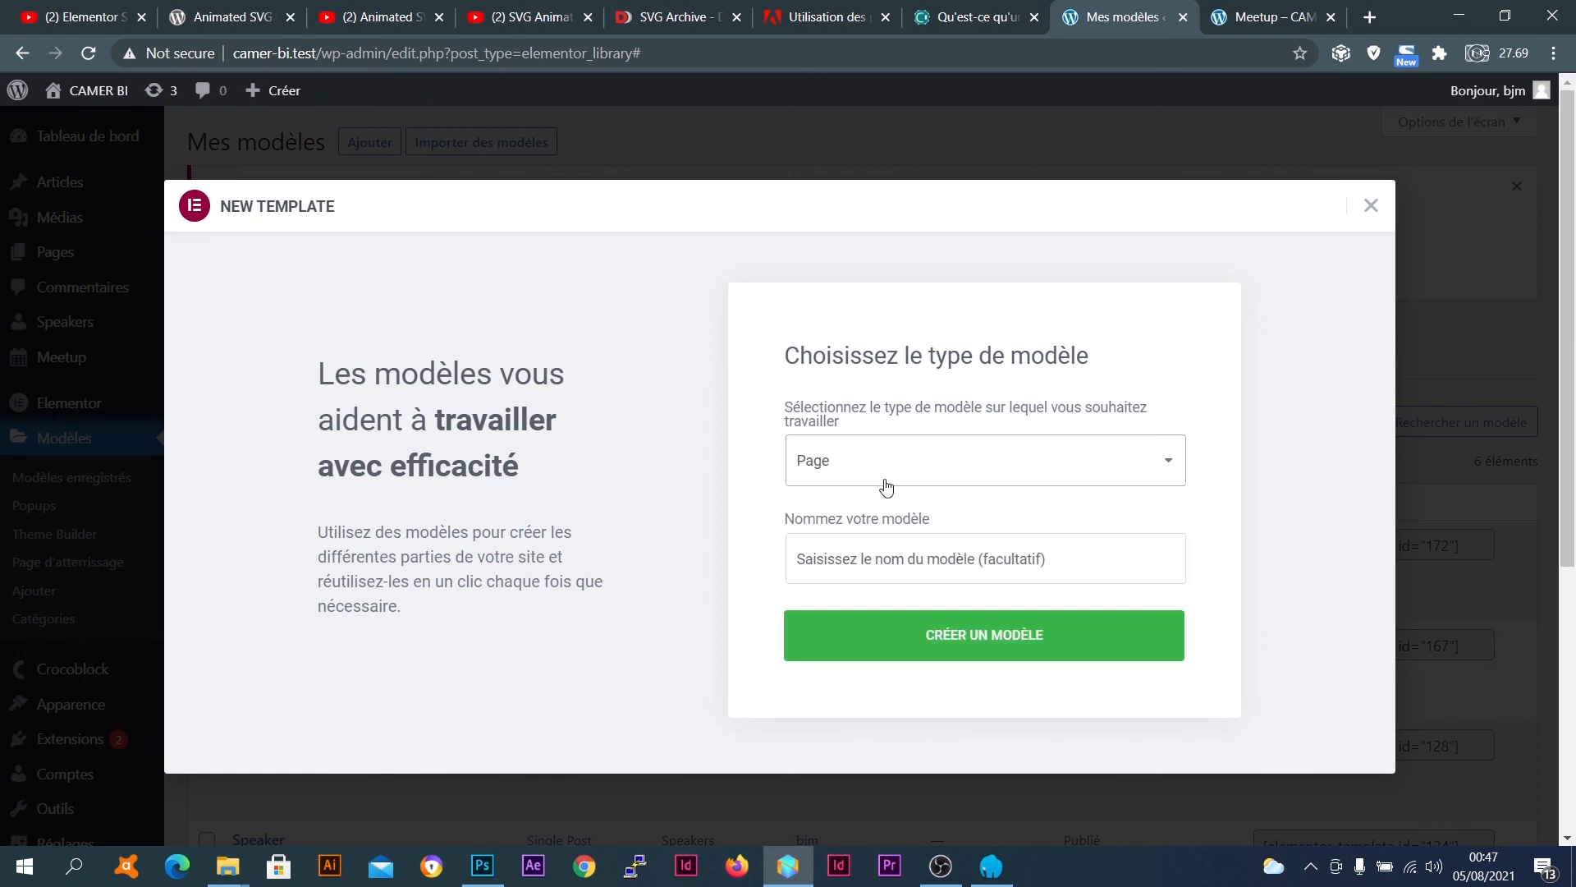
left_click(885, 481)
left_click(888, 532)
left_click(893, 482)
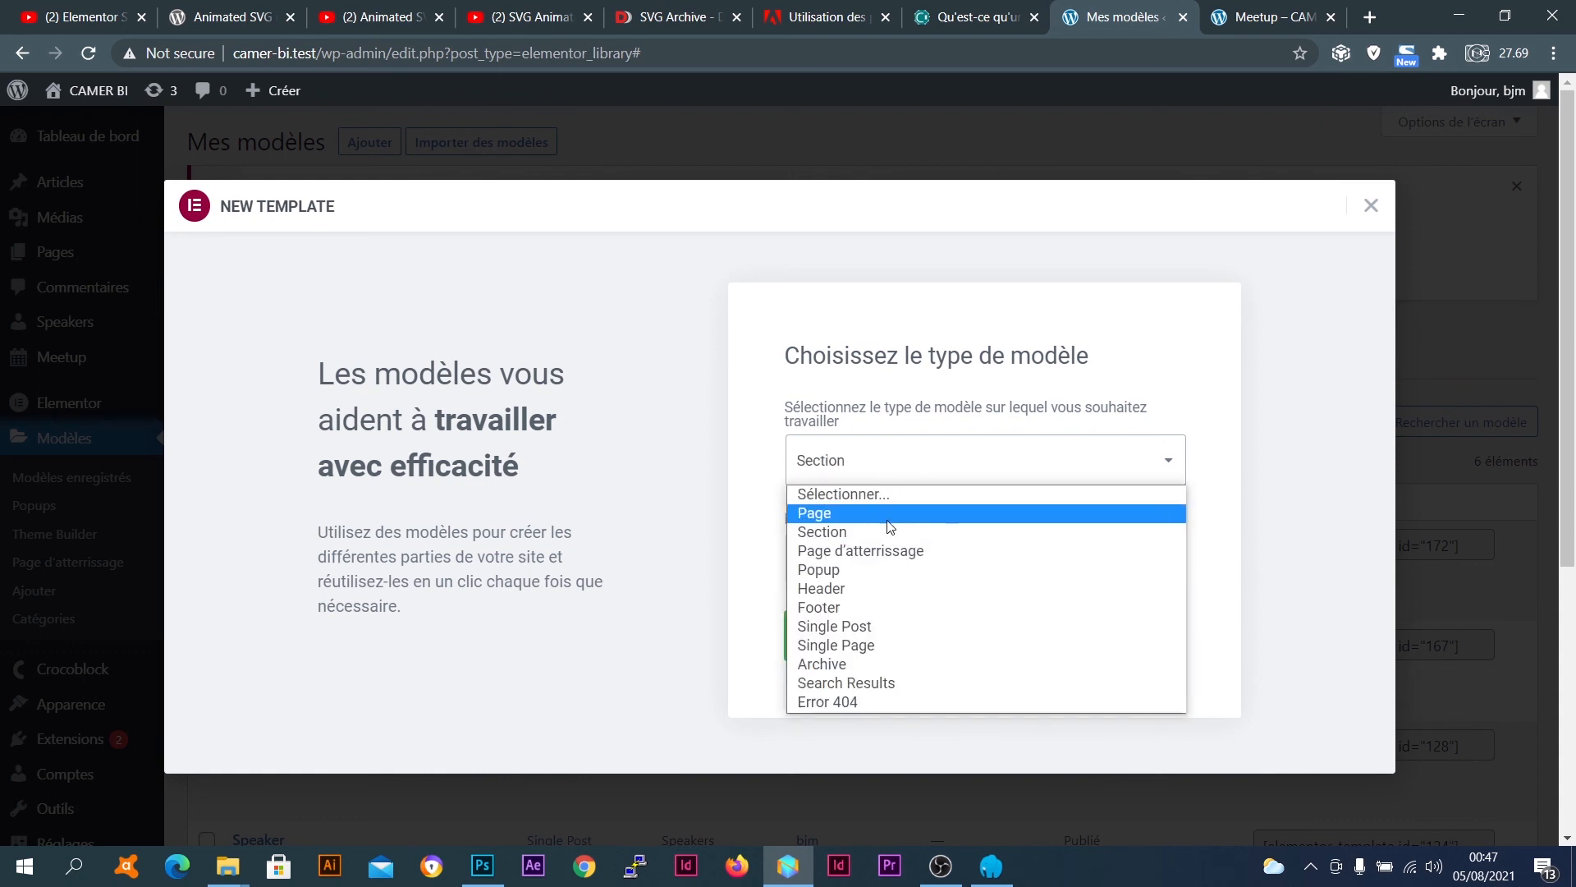
left_click(892, 548)
left_click(891, 462)
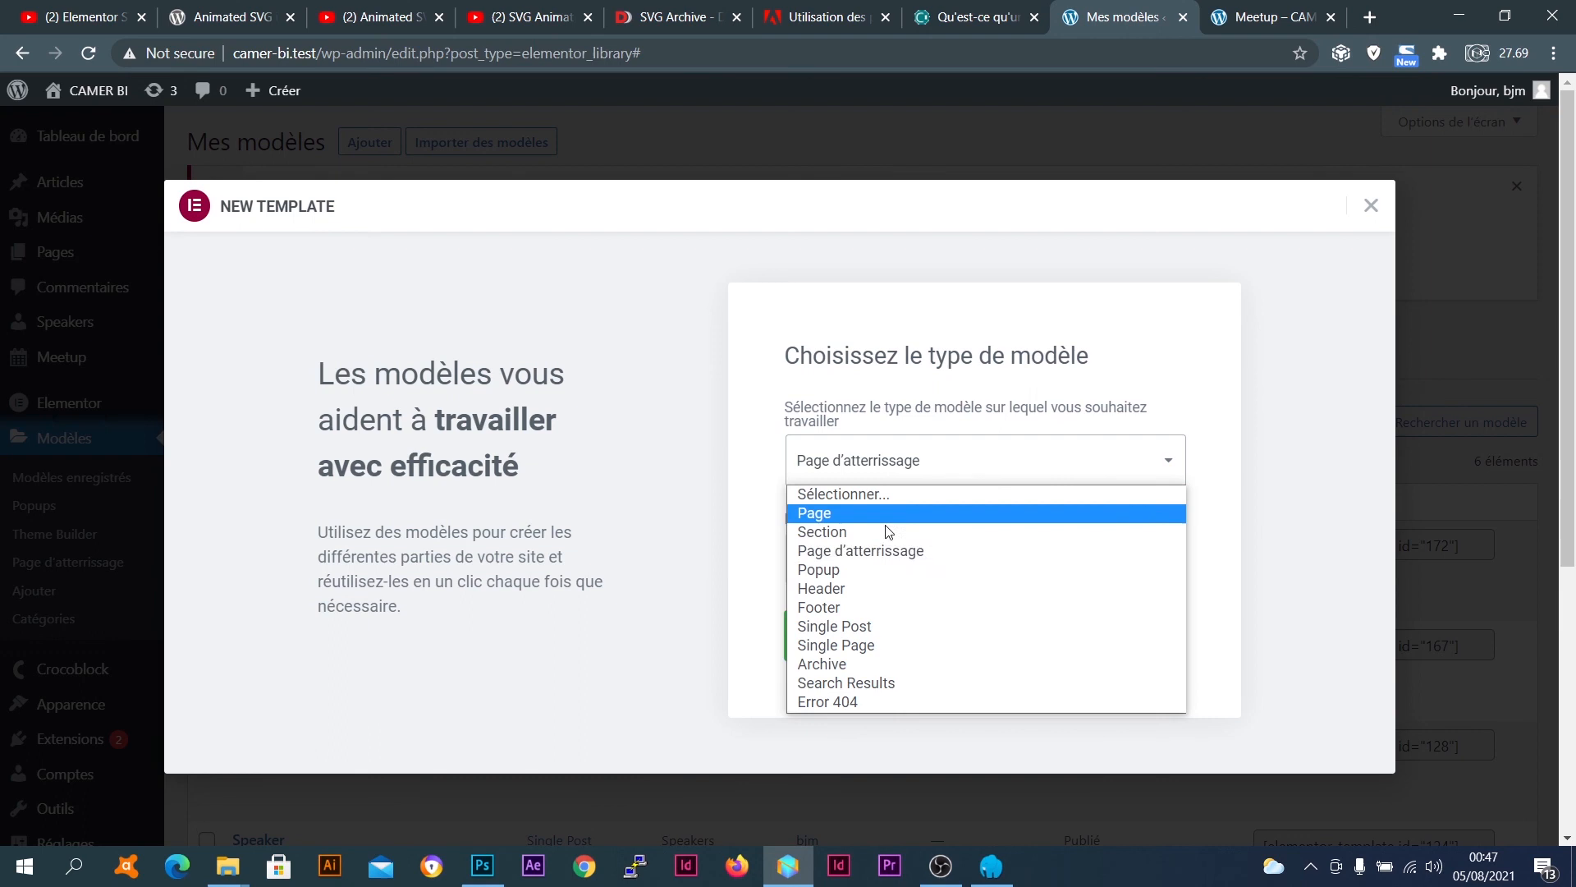
left_click(880, 567)
left_click(884, 471)
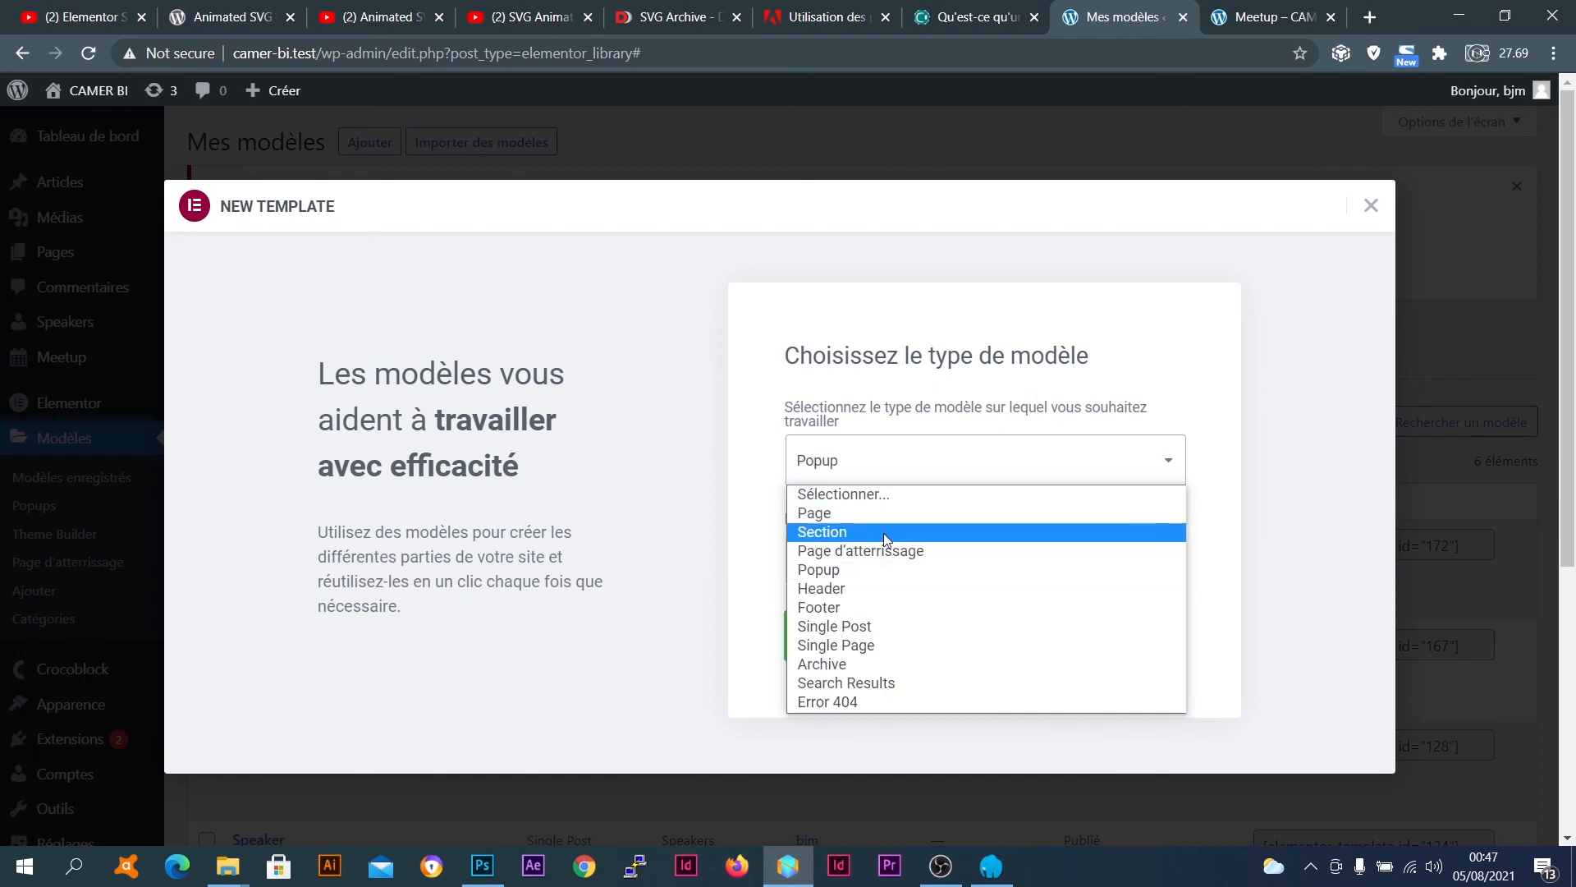
left_click(883, 588)
left_click(878, 460)
left_click(872, 465)
Enter khbhkbkhhj as the new Header template's name and close the dialog without creating the template
left_click(852, 568)
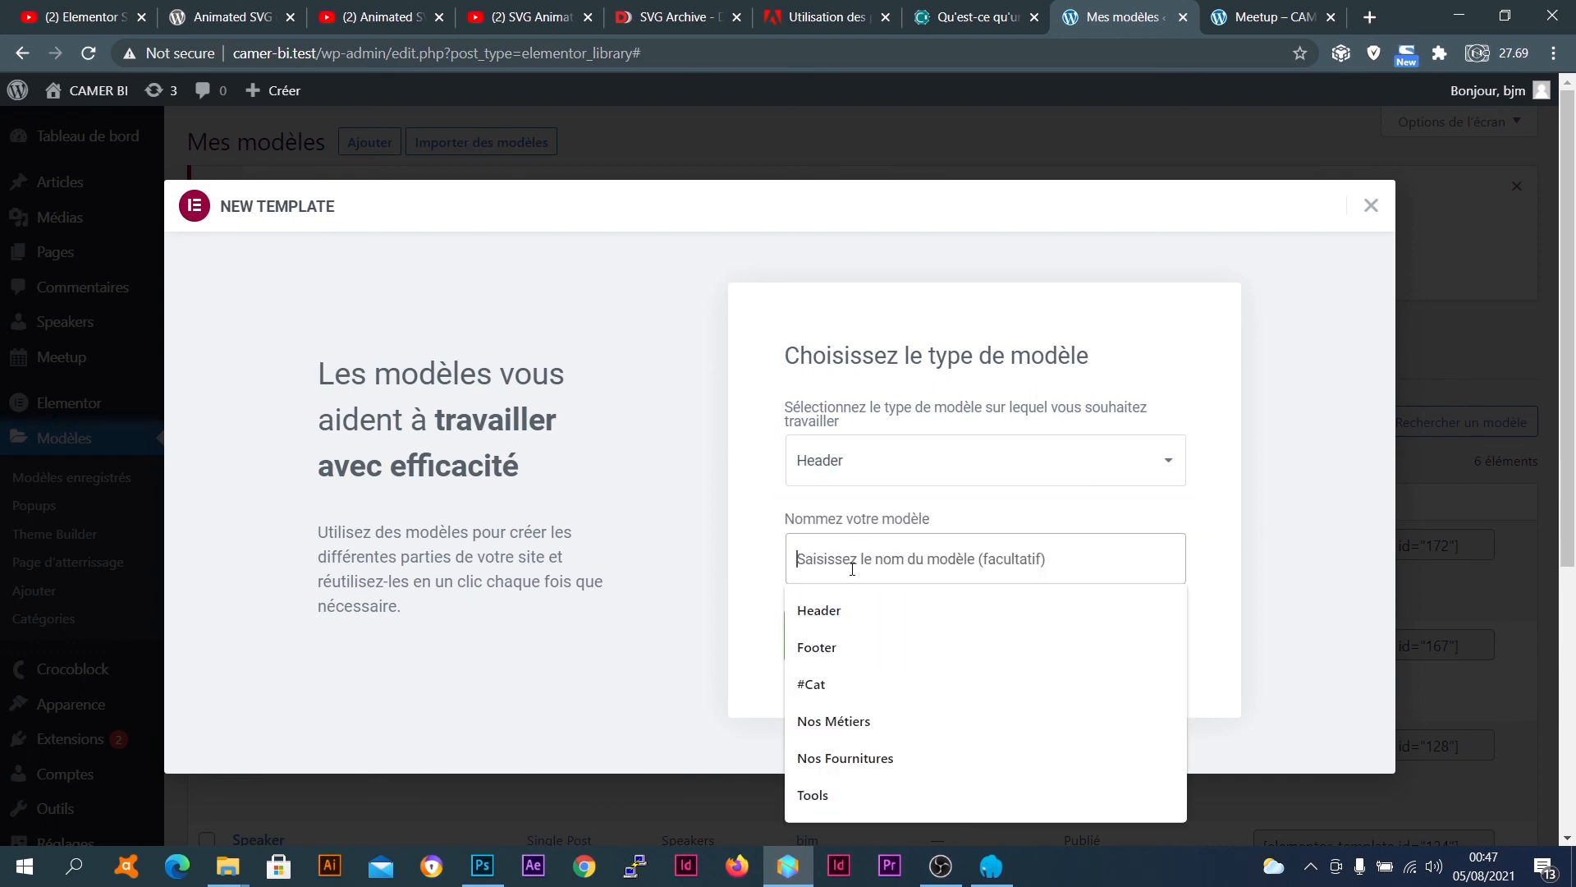
type("khbhkbkhhj")
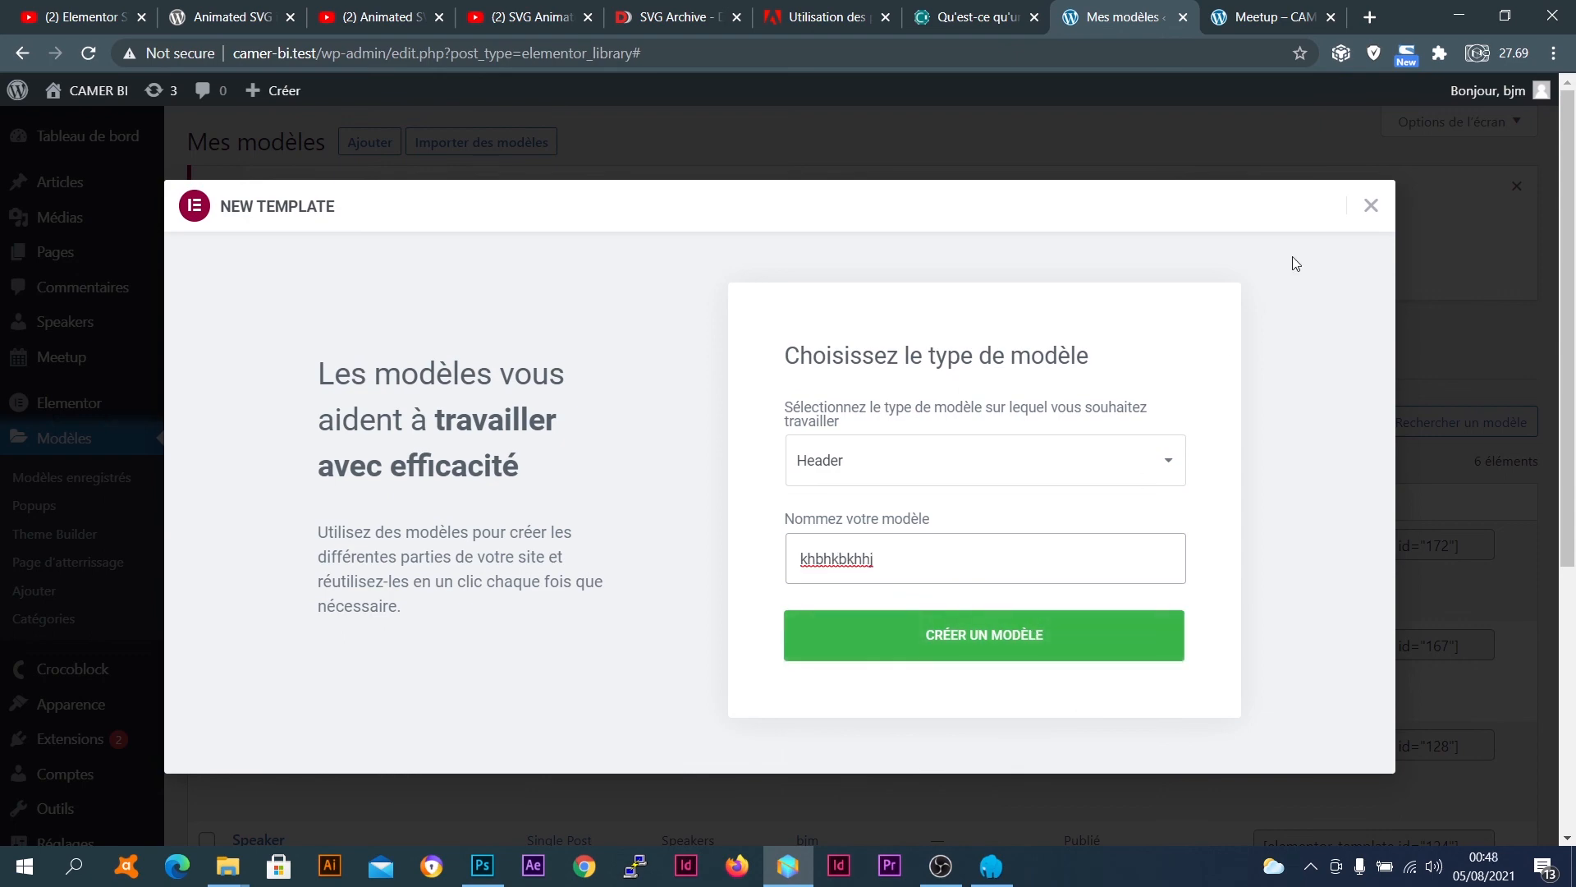
left_click(1371, 204)
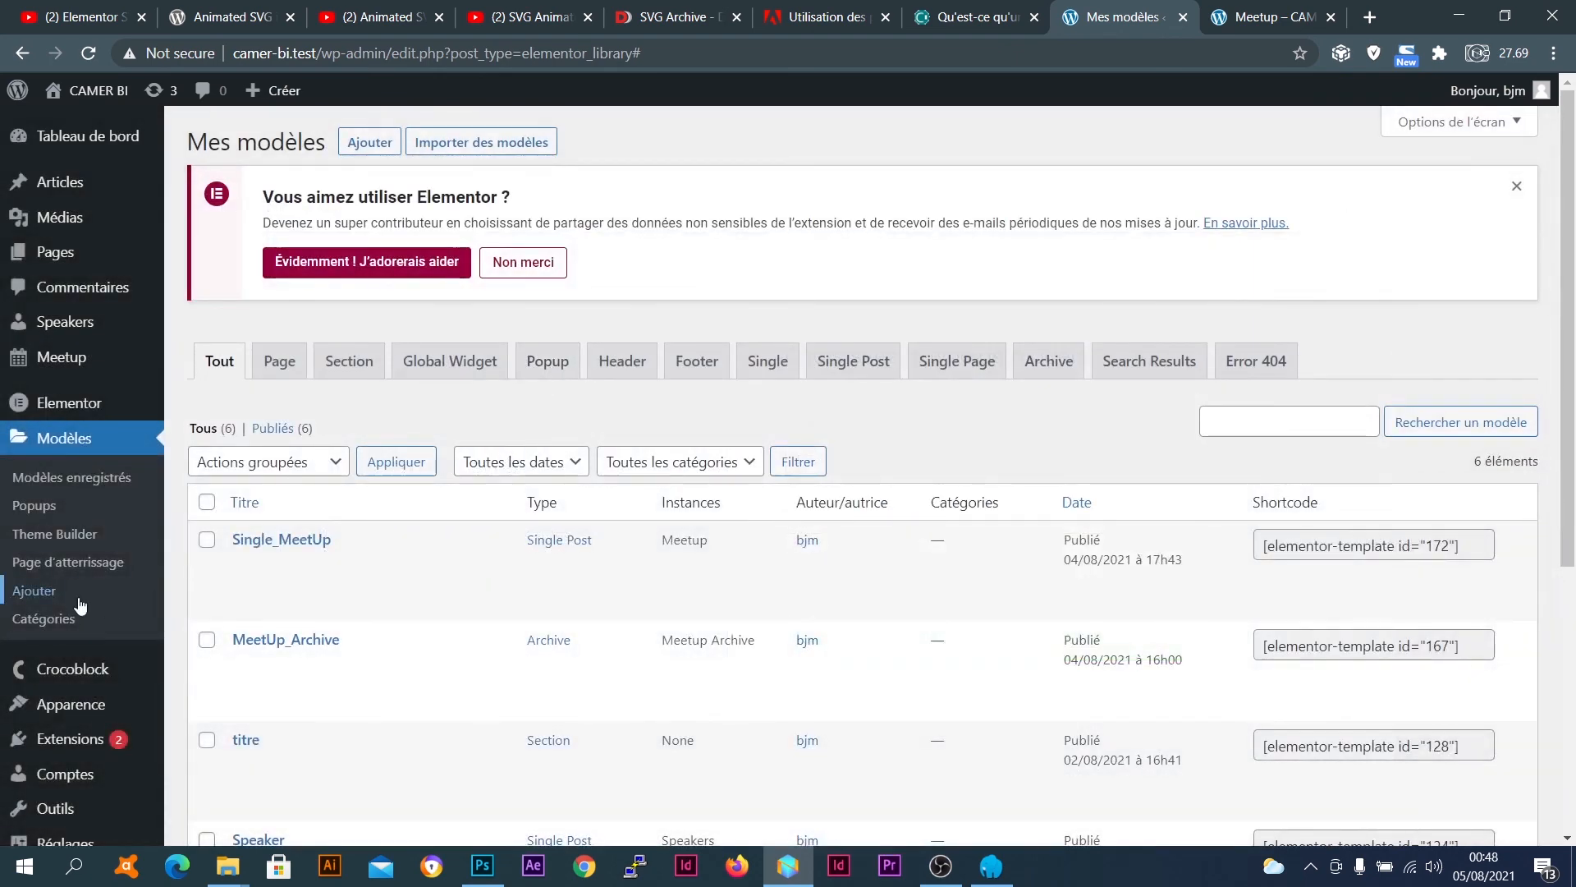
Open the template Catégories page and look over its form for adding a new category
left_click(58, 625)
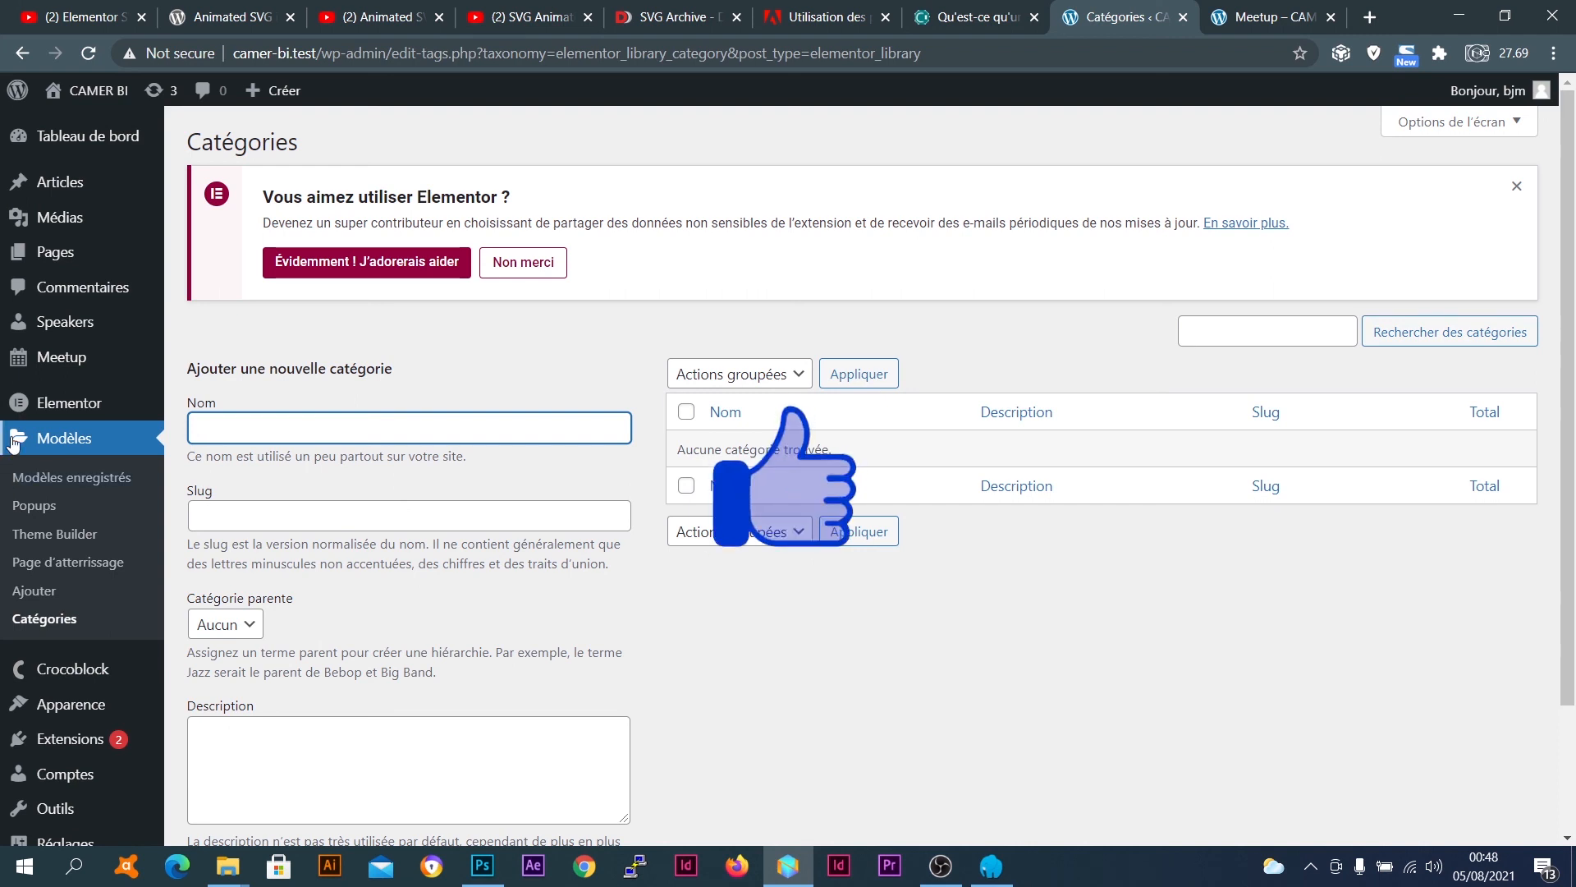
mouse_move(107, 402)
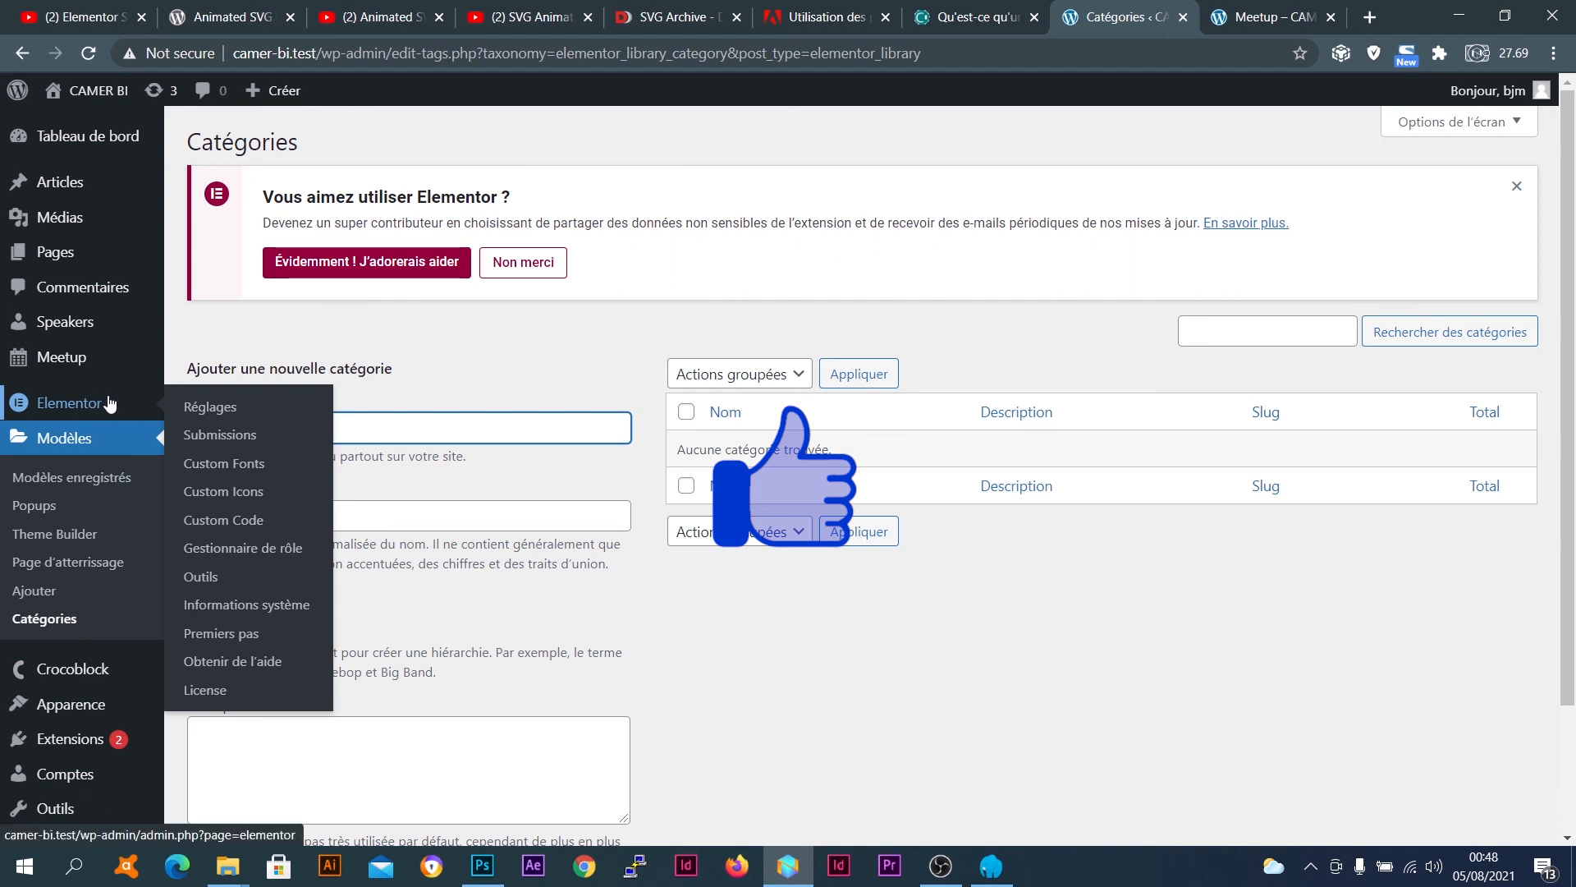